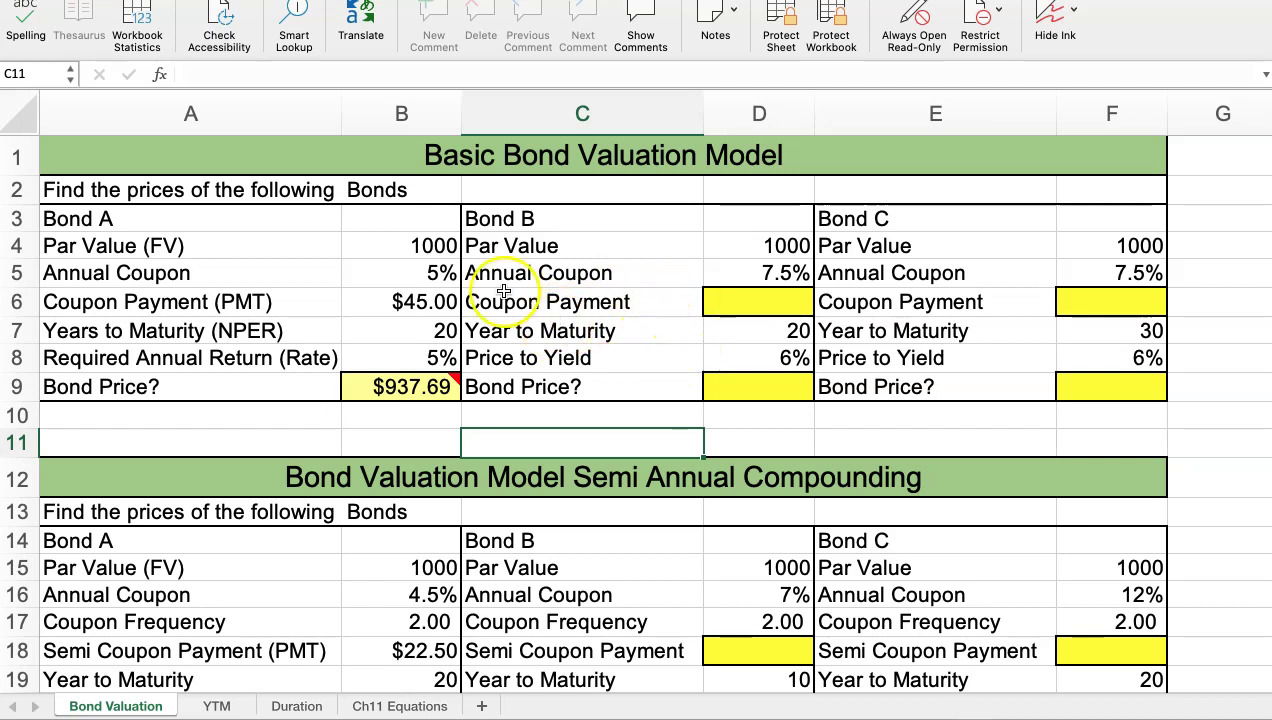
# Calculate Bond B's annual coupon payment in D6 as par value times coupon rate with the formula +D4*D5.
pyautogui.click(719, 302)
pyautogui.write('+')
pyautogui.click(720, 244)
pyautogui.write('*')
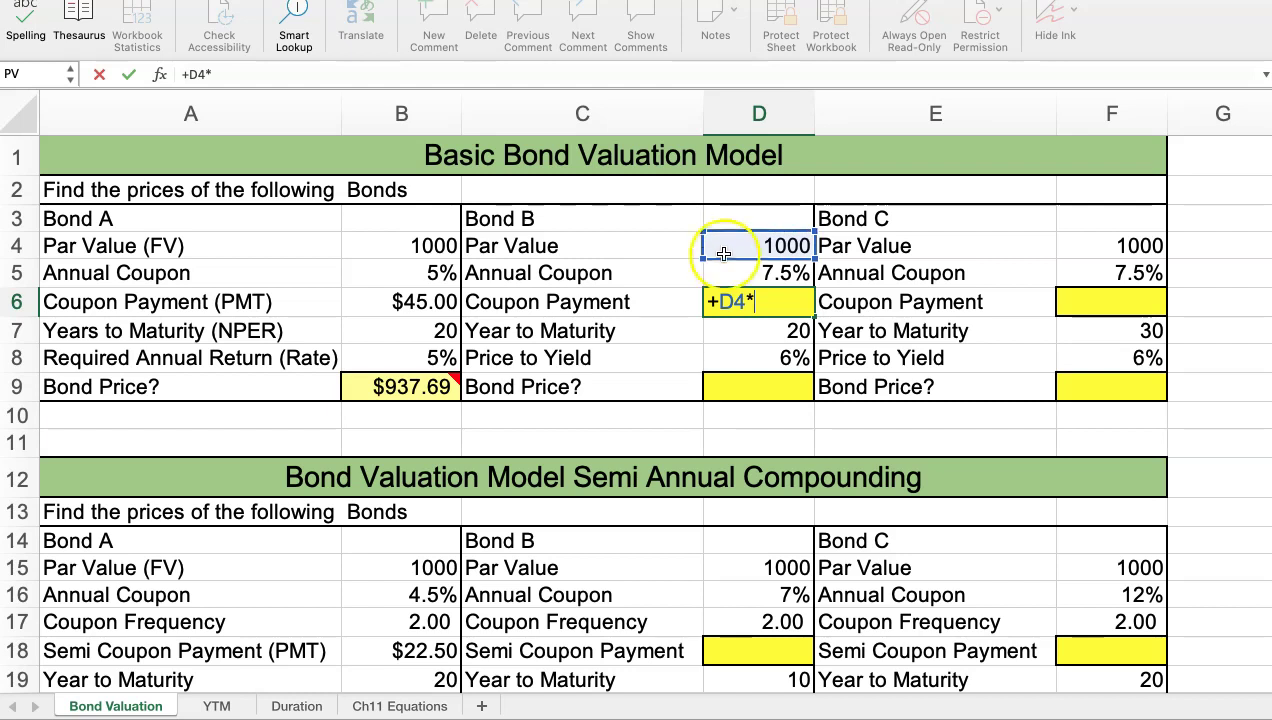
pyautogui.click(727, 270)
pyautogui.press('Return')
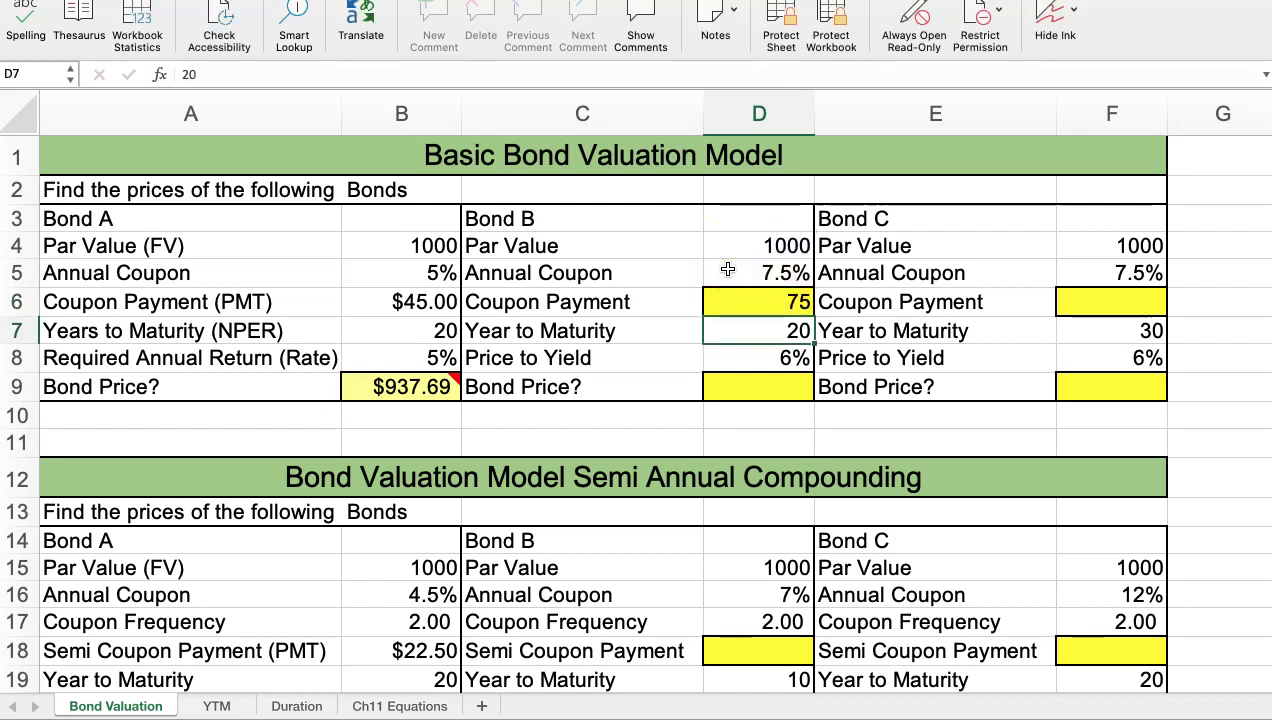
pyautogui.click(736, 371)
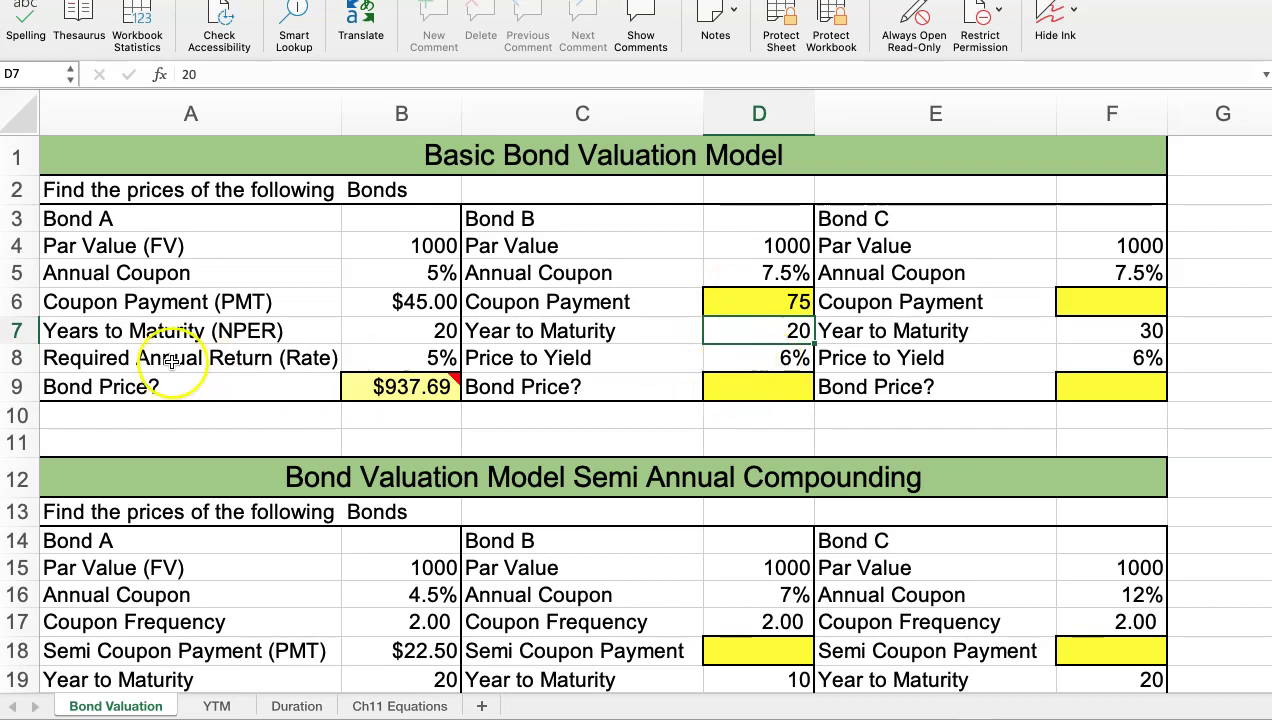
# Copy the label "Required Annual Return (Rate)" from A8 over the Price to Yield labels in C8 and E8.
pyautogui.click(78, 357)
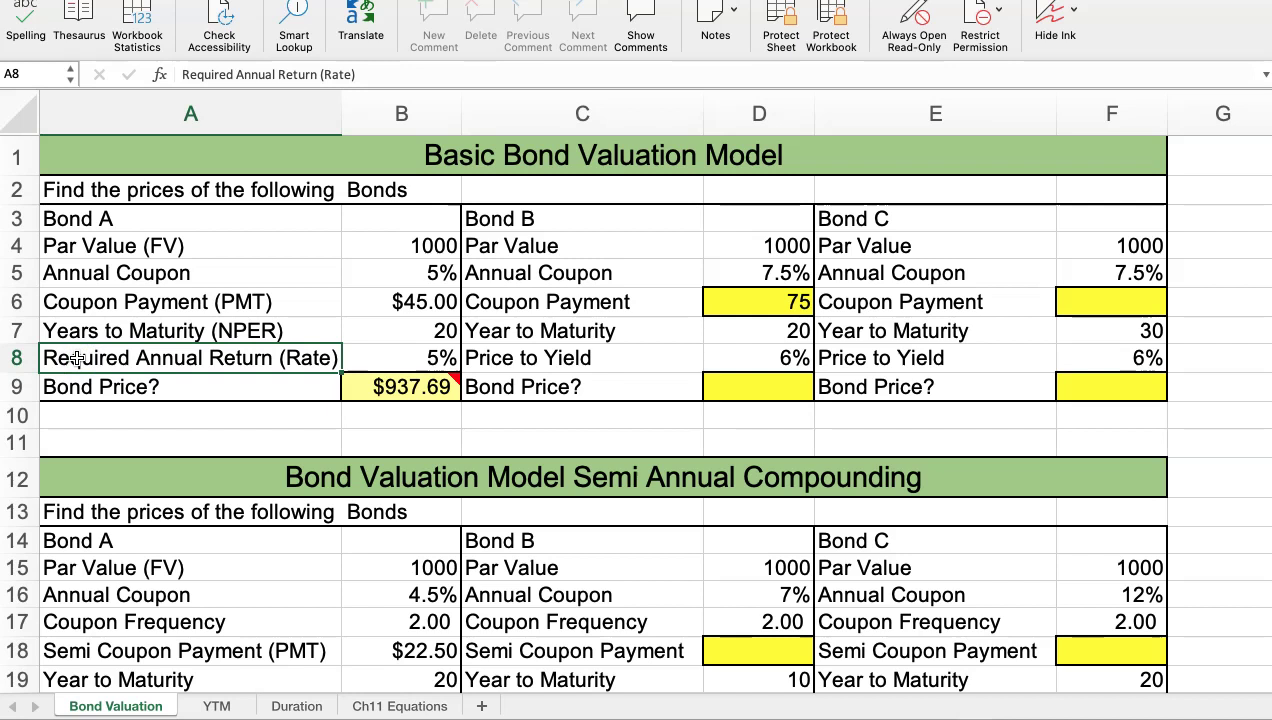
pyautogui.hotkey('ctrl', 'c')
pyautogui.press('Right')
pyautogui.press('Right')
pyautogui.hotkey('ctrl', 'v')
pyautogui.press('Right')
pyautogui.press('Right')
pyautogui.press('Right')
pyautogui.press('Left')
pyautogui.hotkey('ctrl', 'v')
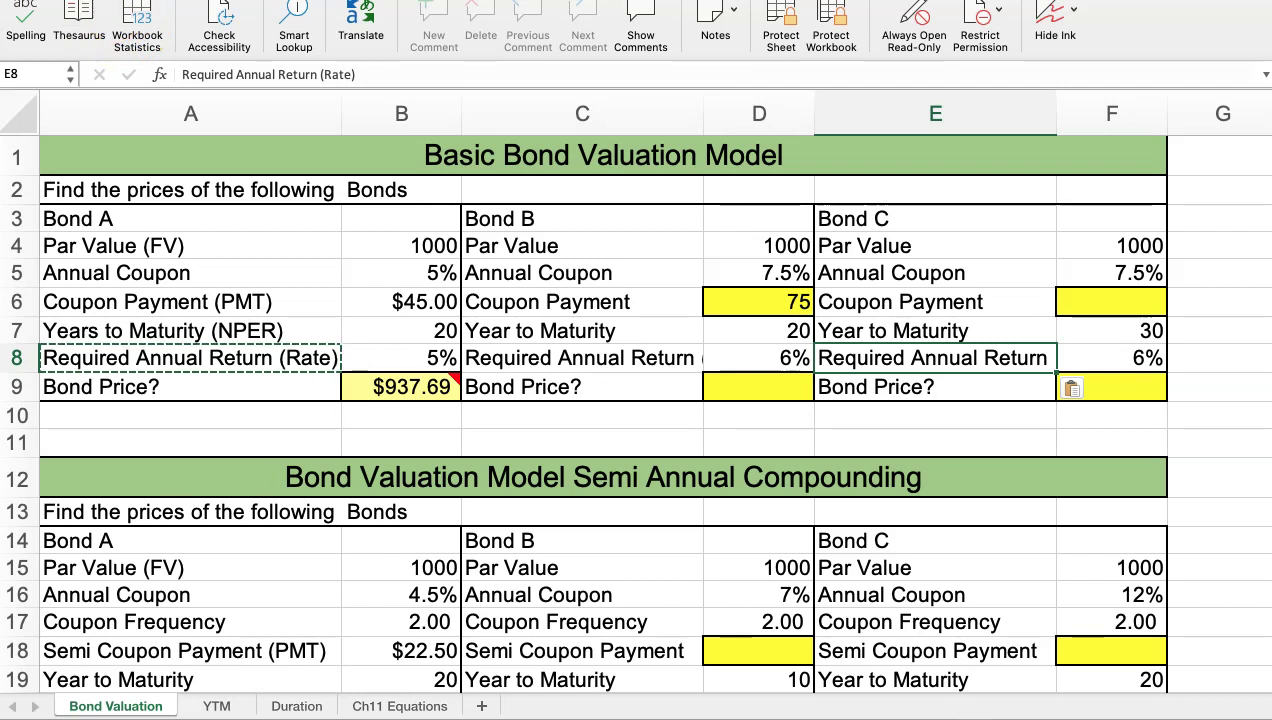
# Reduce the Required Annual Return labels in E8, C8 and A8 to font size 8 and narrow column A to fit.
pyautogui.click(346, 8)
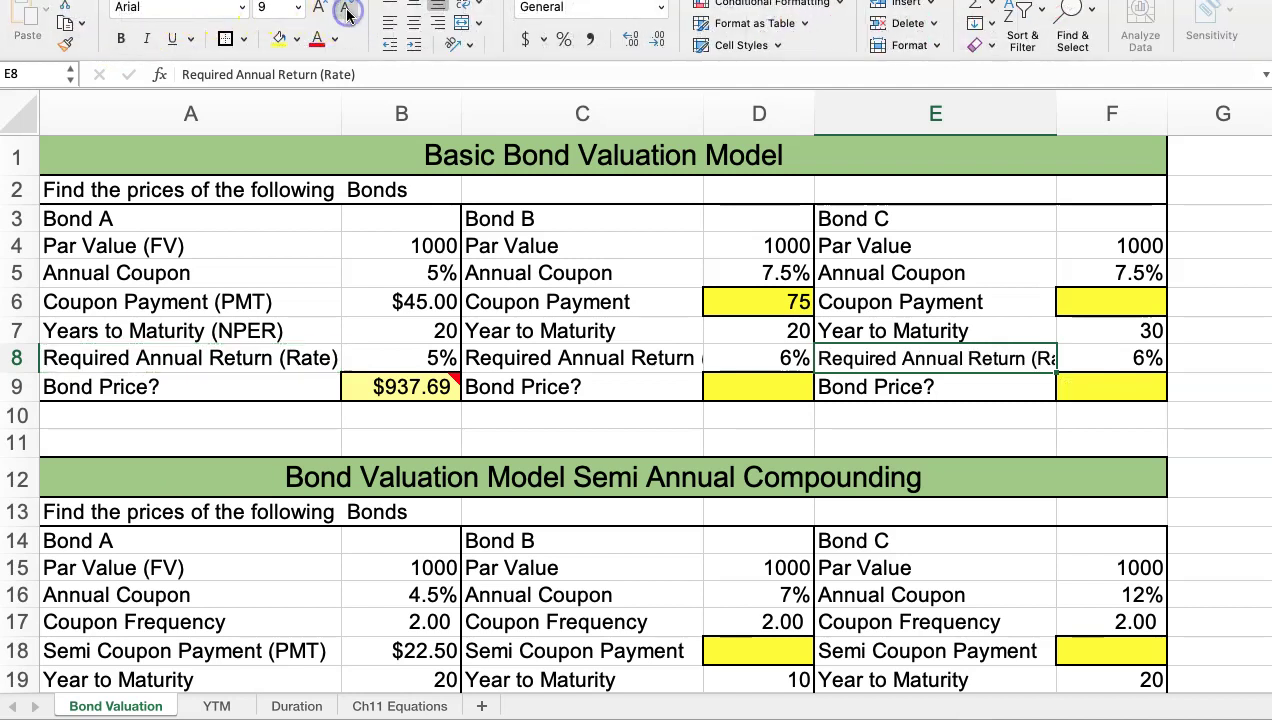
pyautogui.click(346, 8)
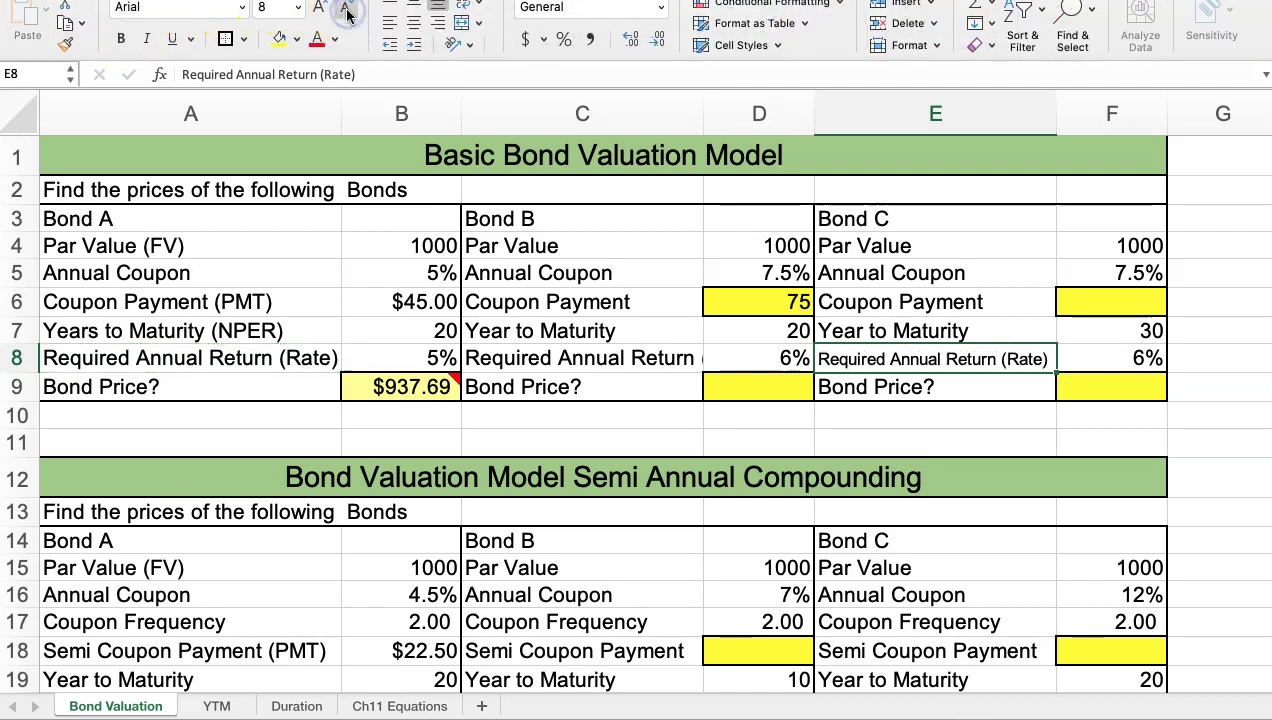
pyautogui.hotkey('ctrl', 'c')
pyautogui.click(603, 369)
pyautogui.hotkey('ctrl', 'v')
pyautogui.press('Left')
pyautogui.press('Left')
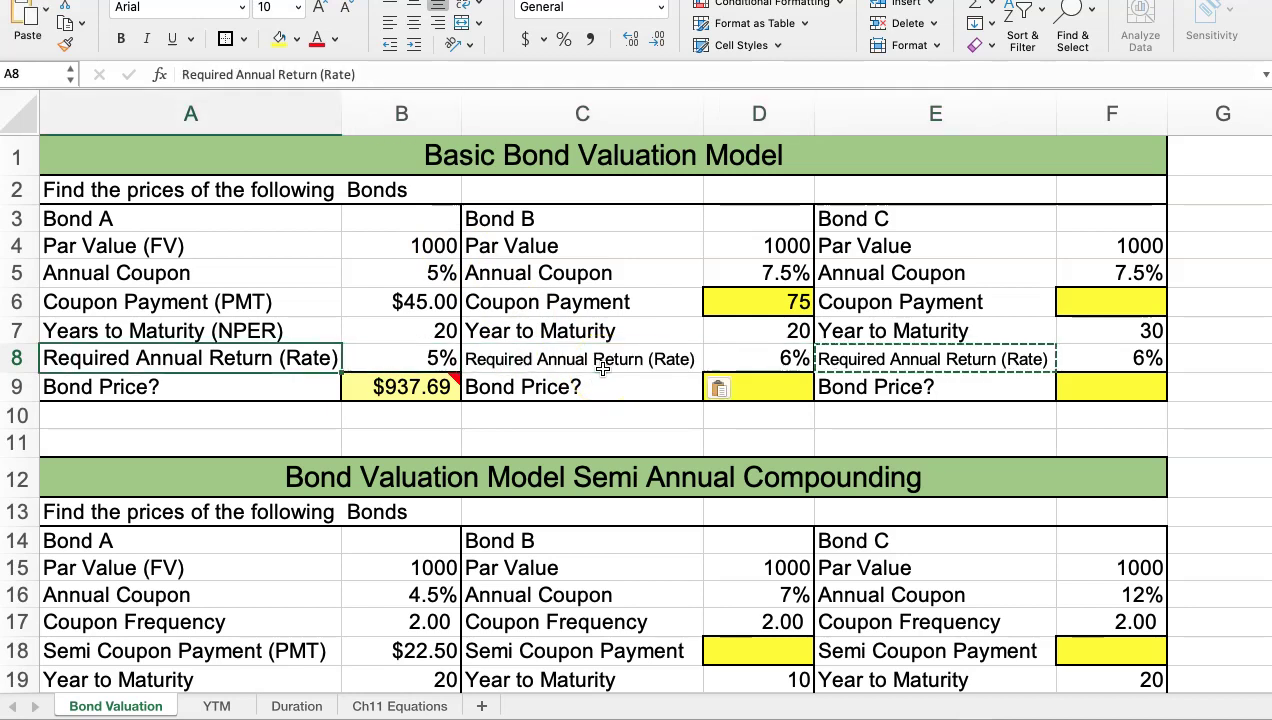
pyautogui.hotkey('ctrl', 'v')
pyautogui.moveTo(342, 113); pyautogui.dragTo(307, 113)
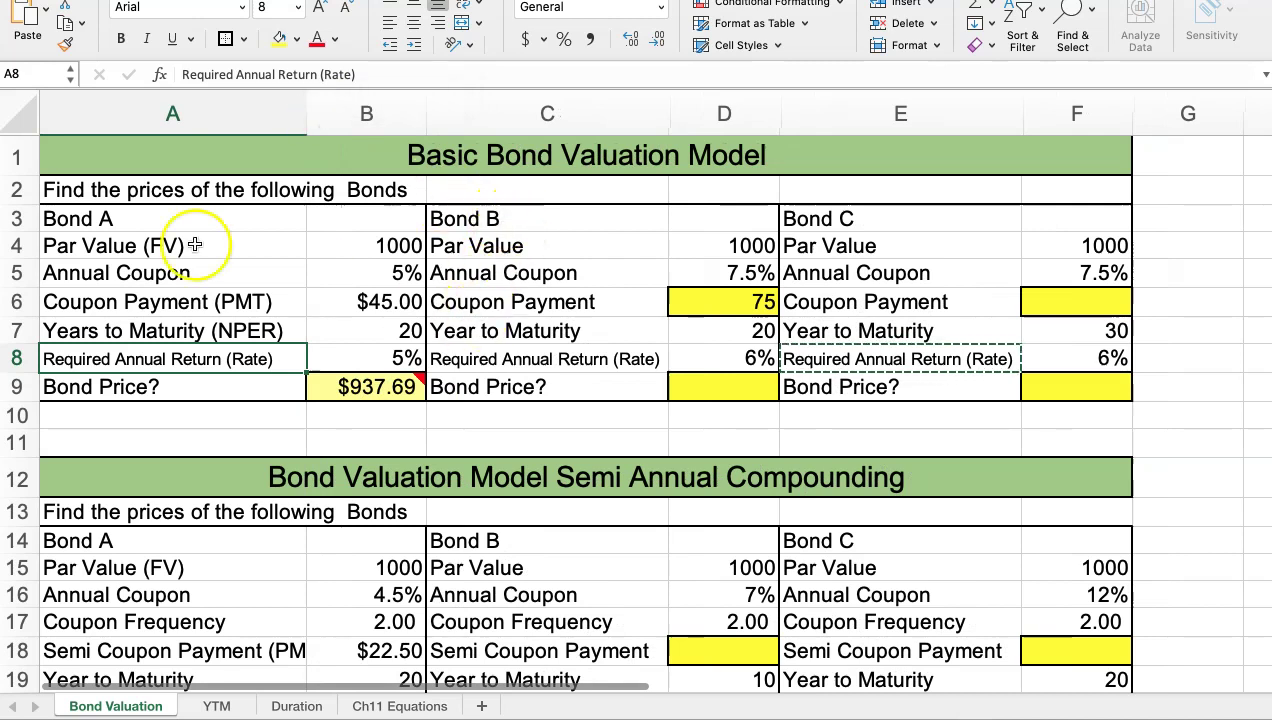
# Append (FV), (PMT) and (NPER) to Bond B's Par Value, Coupon Payment and Year to Maturity labels in column C.
pyautogui.click(457, 247)
pyautogui.click(278, 75)
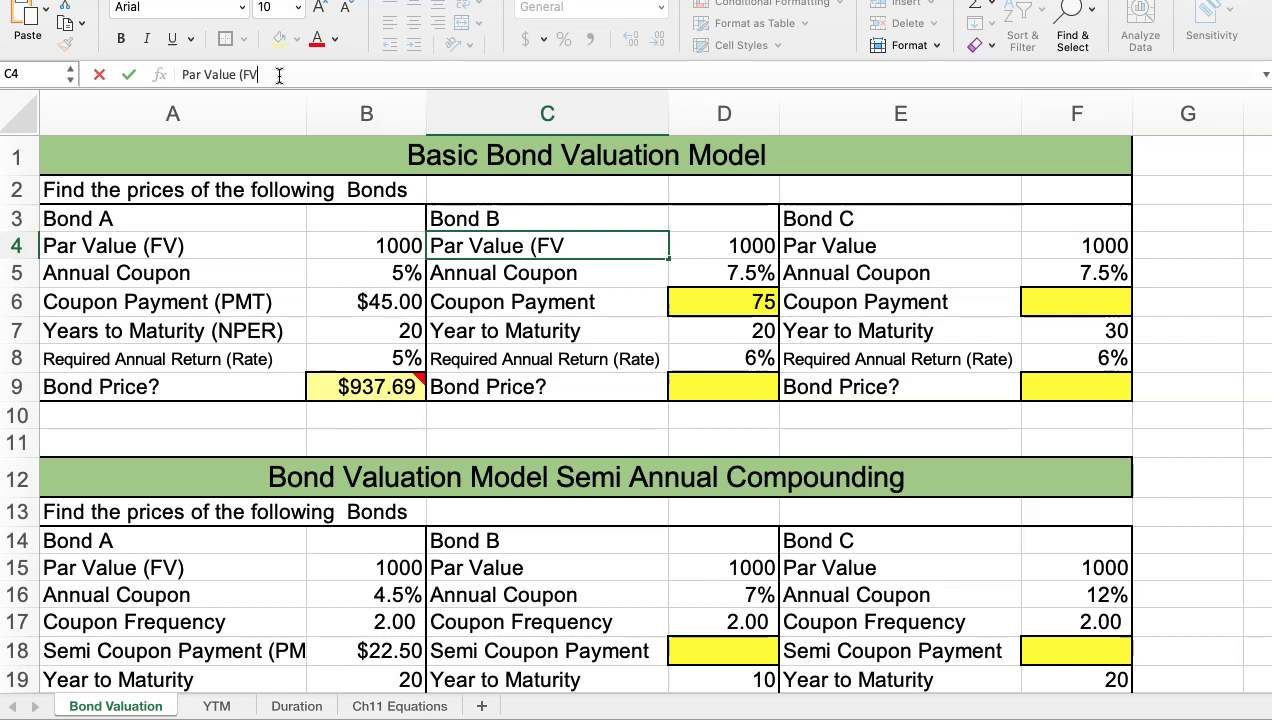
pyautogui.press('Return')
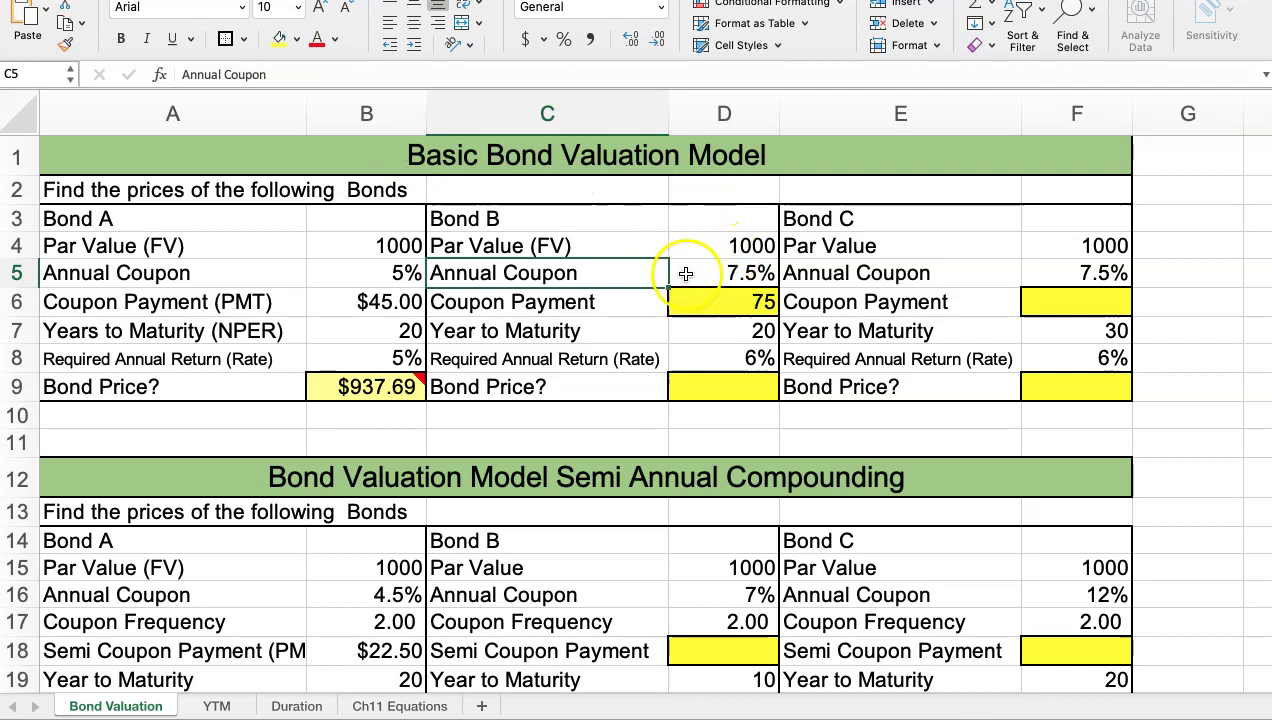
pyautogui.click(500, 302)
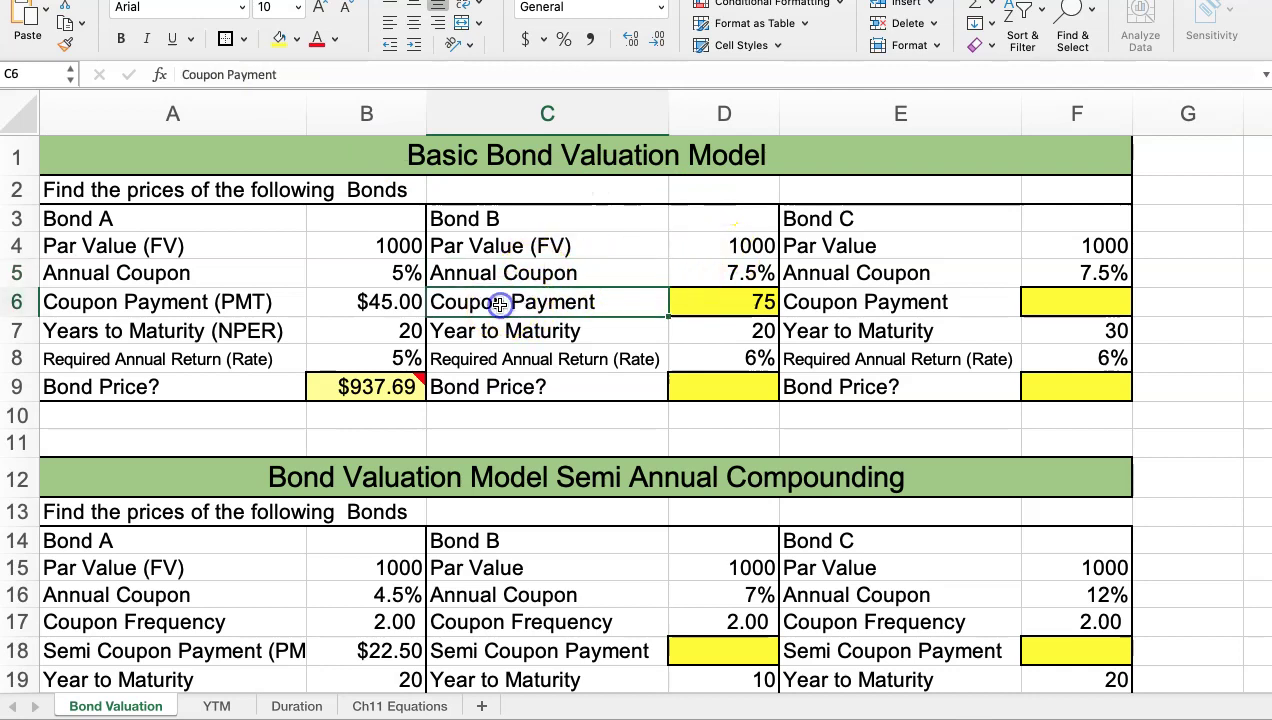
pyautogui.click(318, 74)
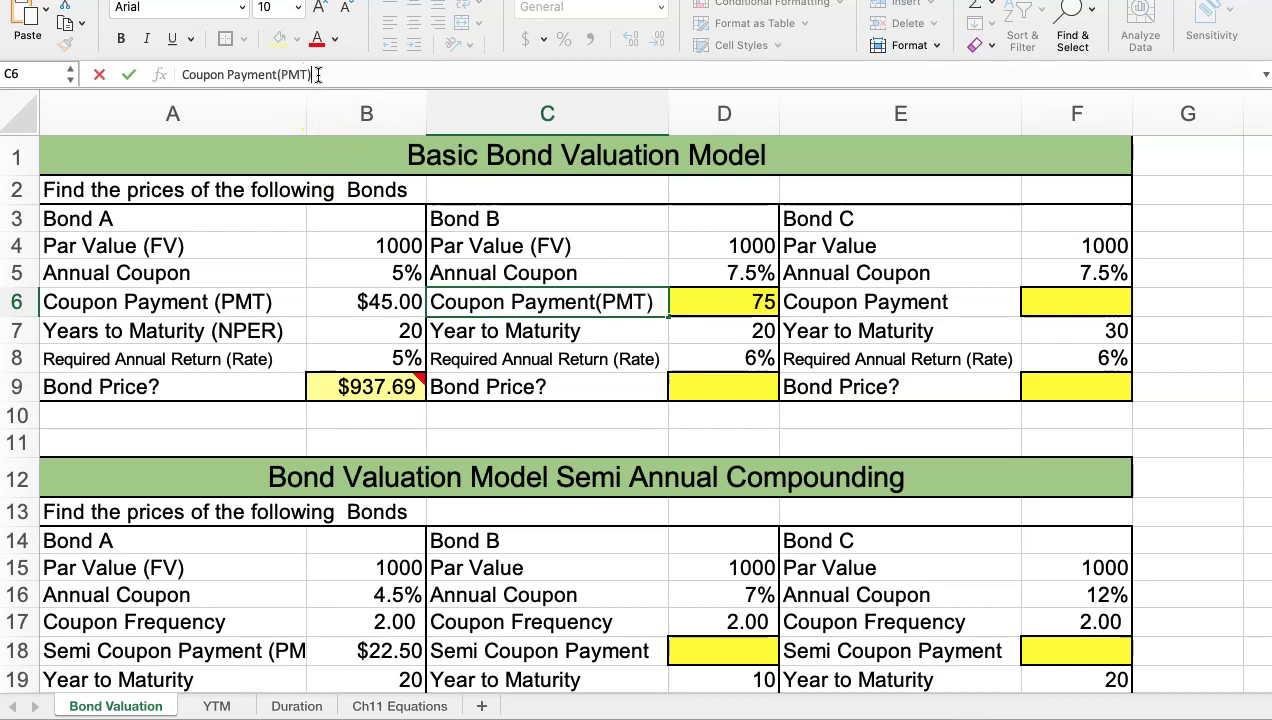
pyautogui.click(485, 335)
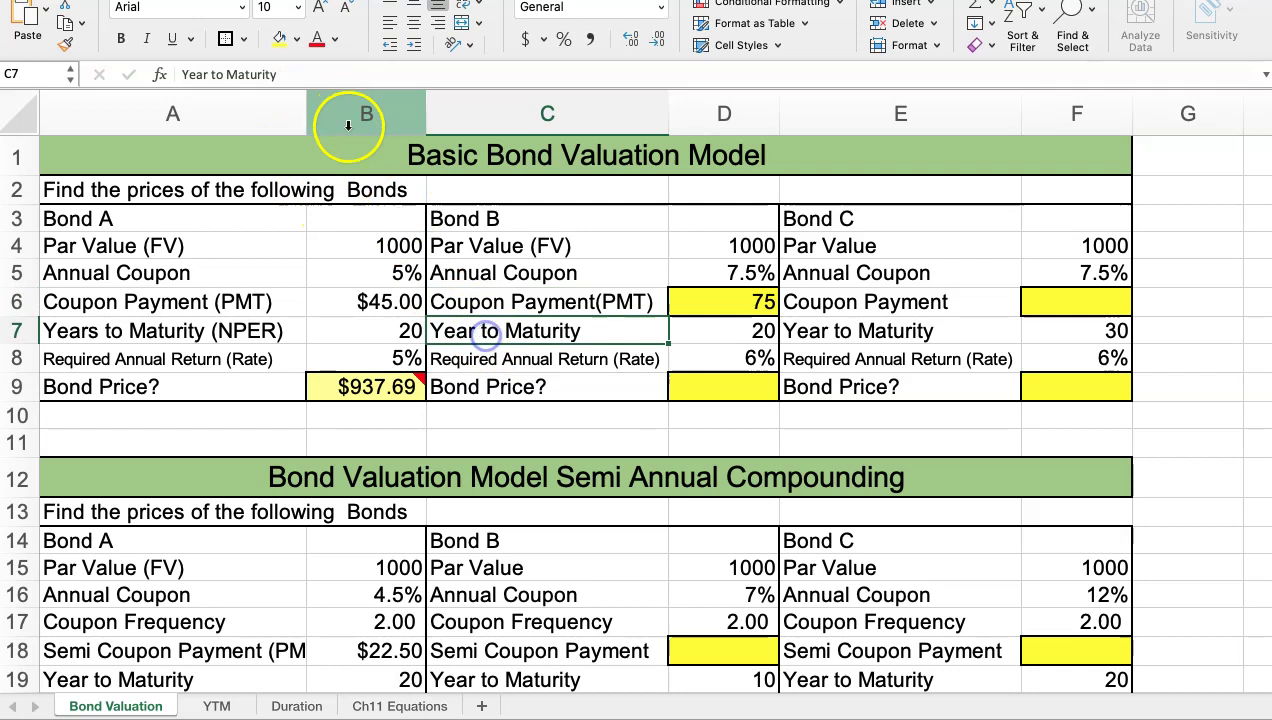
pyautogui.click(311, 73)
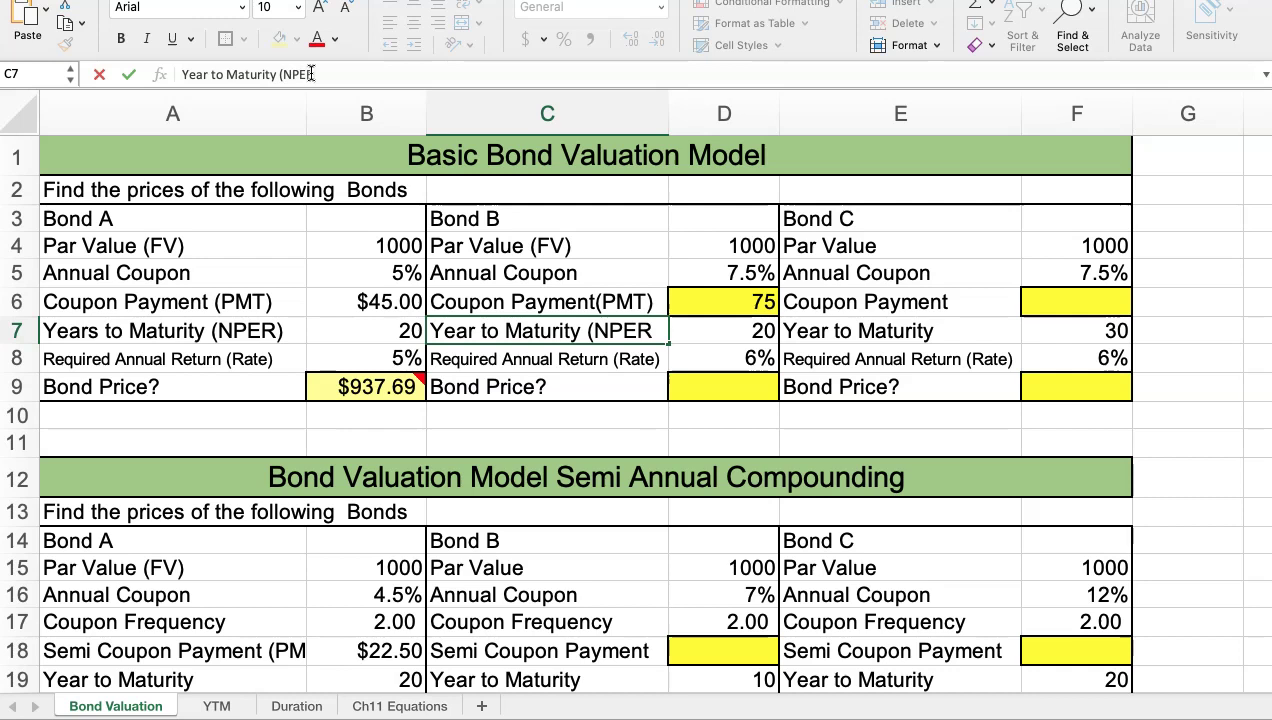
pyautogui.press('Return')
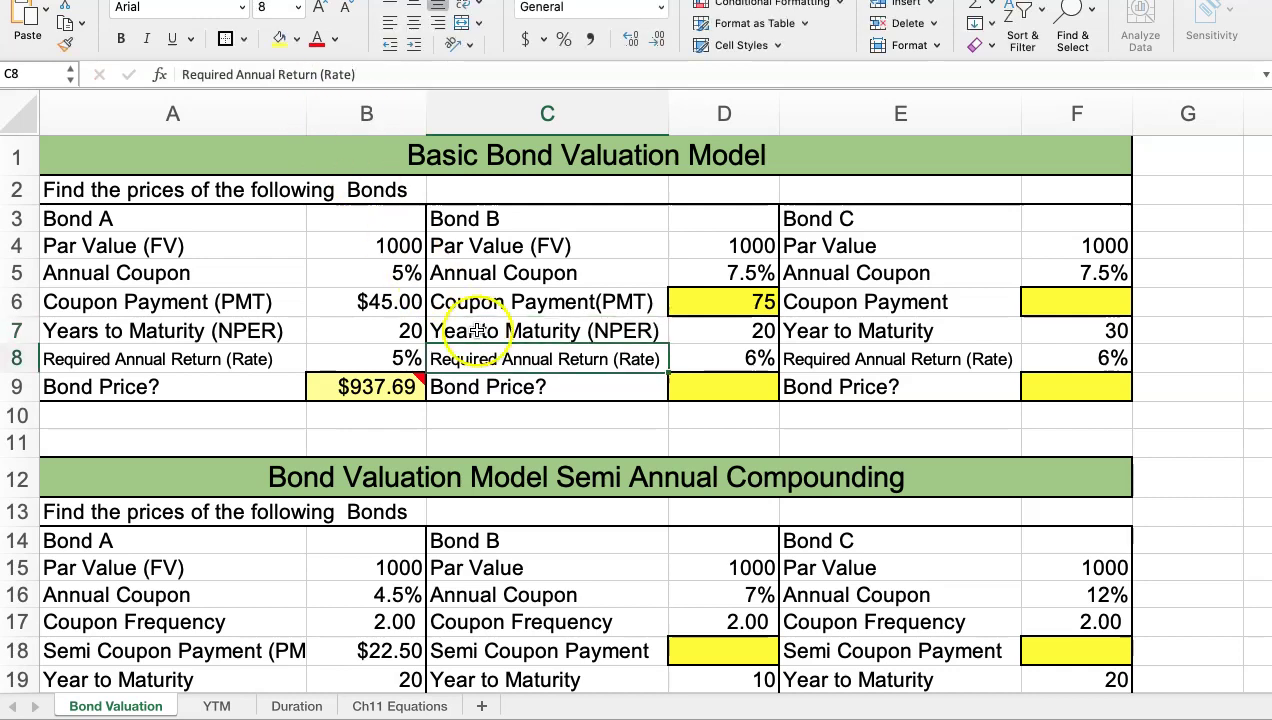
# Insert the PV function in Bond B's price cell D9.
pyautogui.click(713, 390)
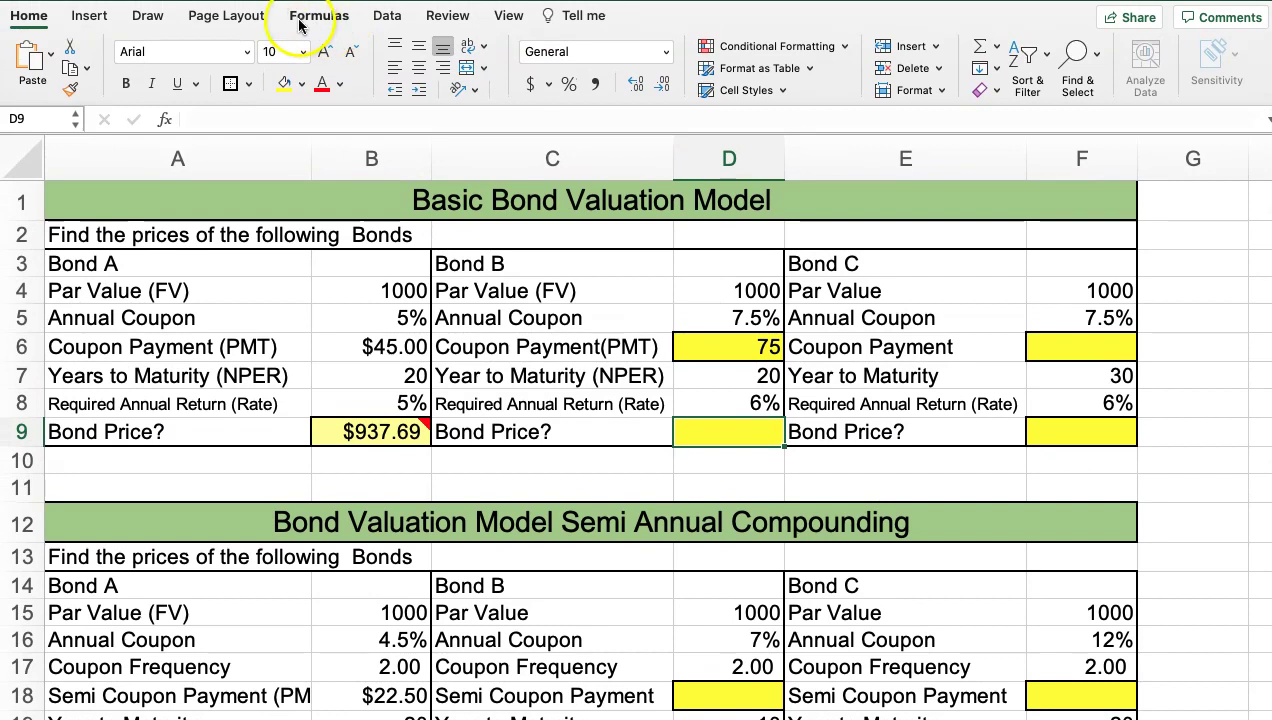
pyautogui.click(300, 16)
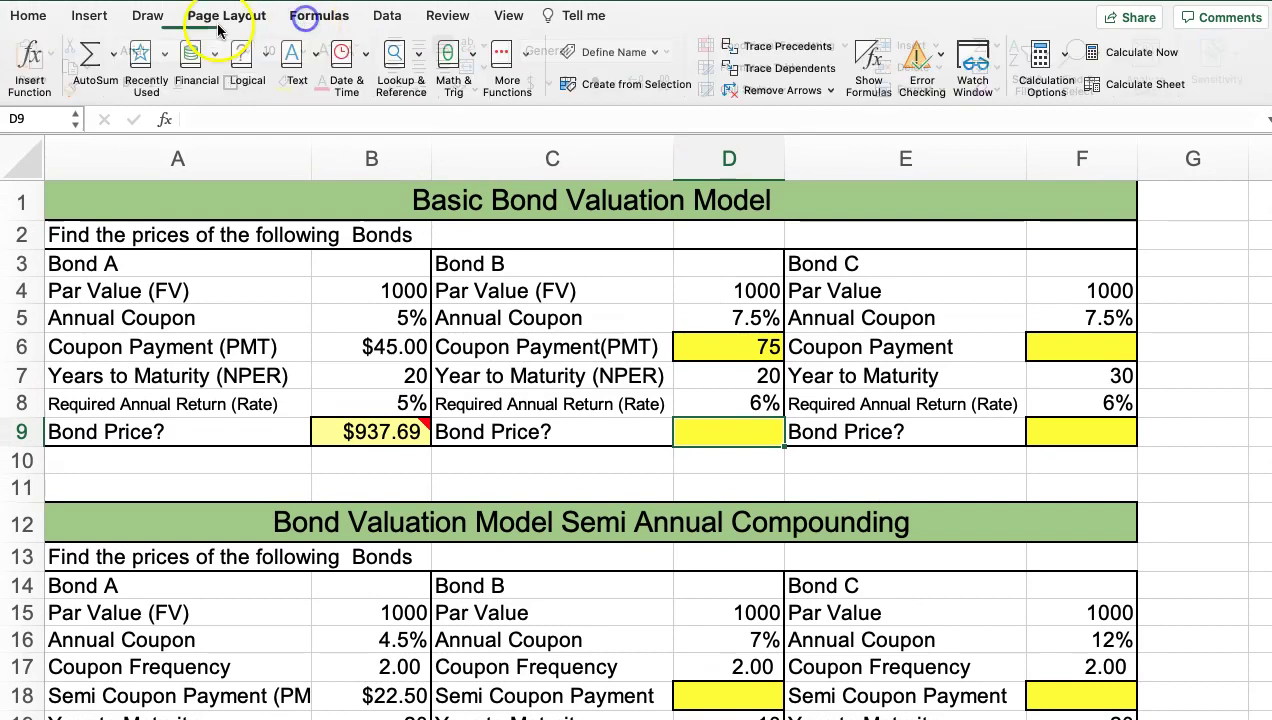
pyautogui.click(32, 64)
pyautogui.click(1072, 233)
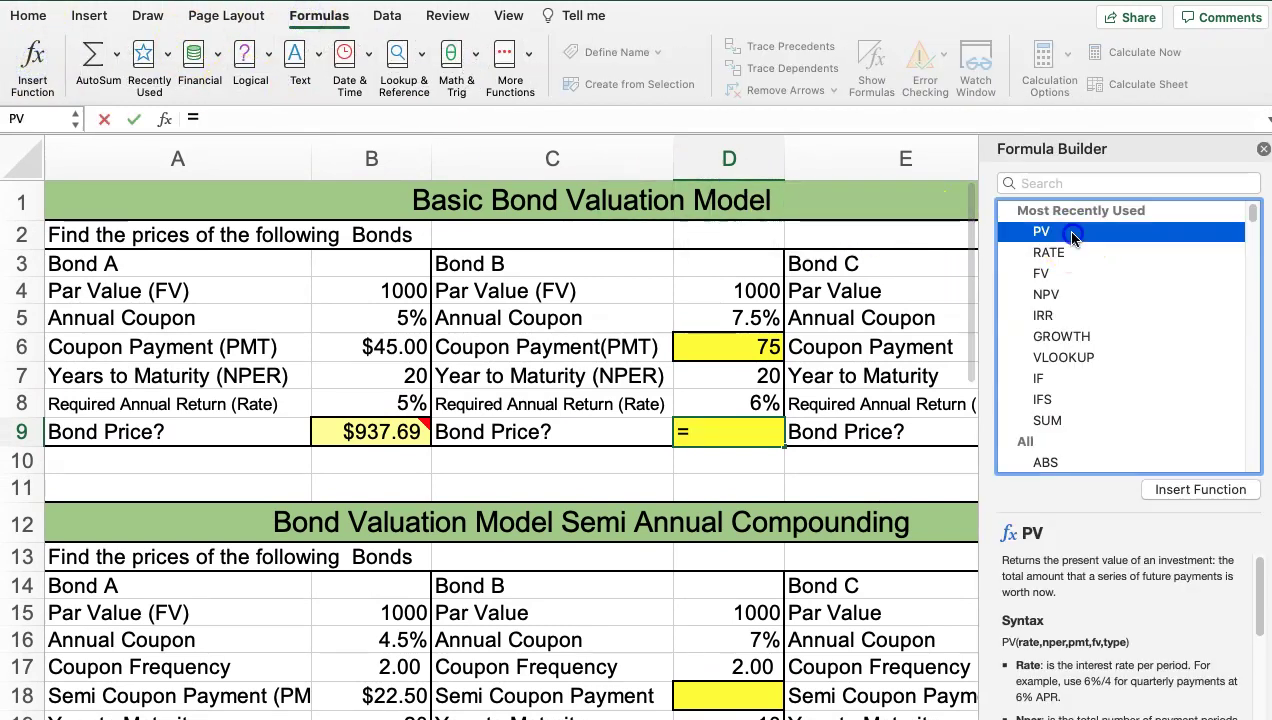
pyautogui.doubleClick(1072, 233)
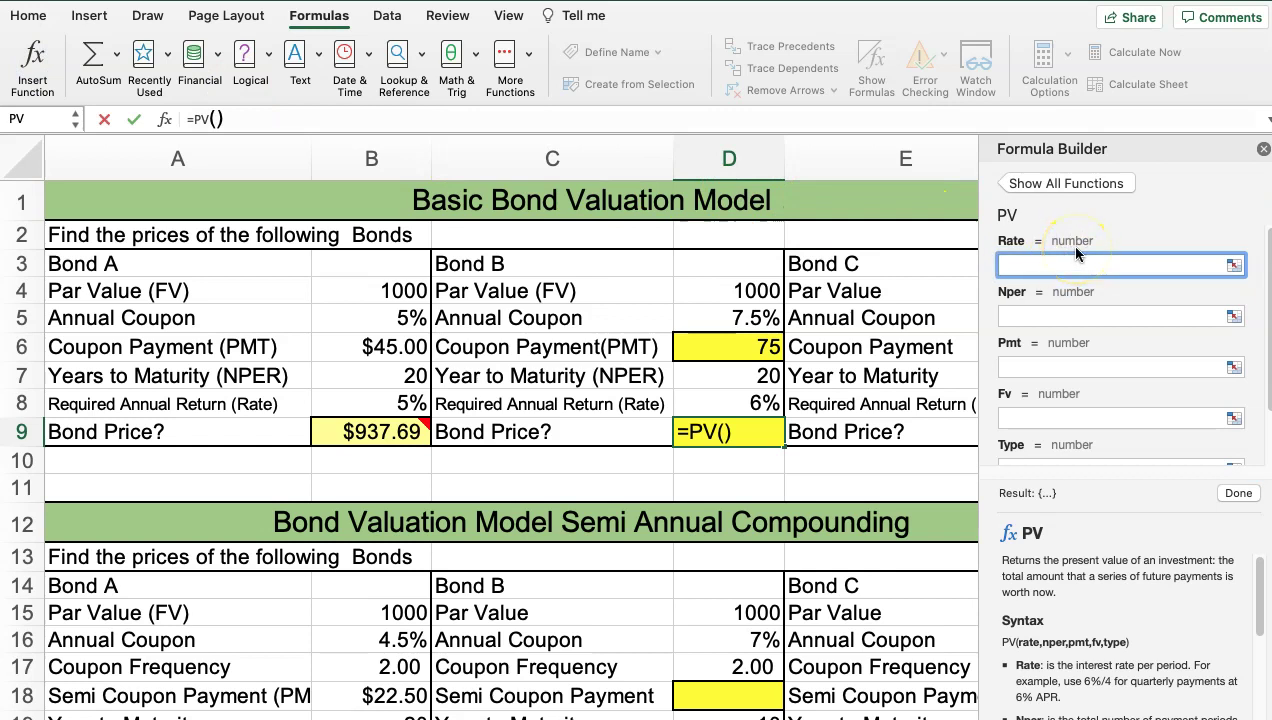
# Set D9's PV arguments to Rate D8, Nper D7, Pmt D6 and Fv D4, and complete the formula.
pyautogui.click(757, 401)
pyautogui.click(1008, 315)
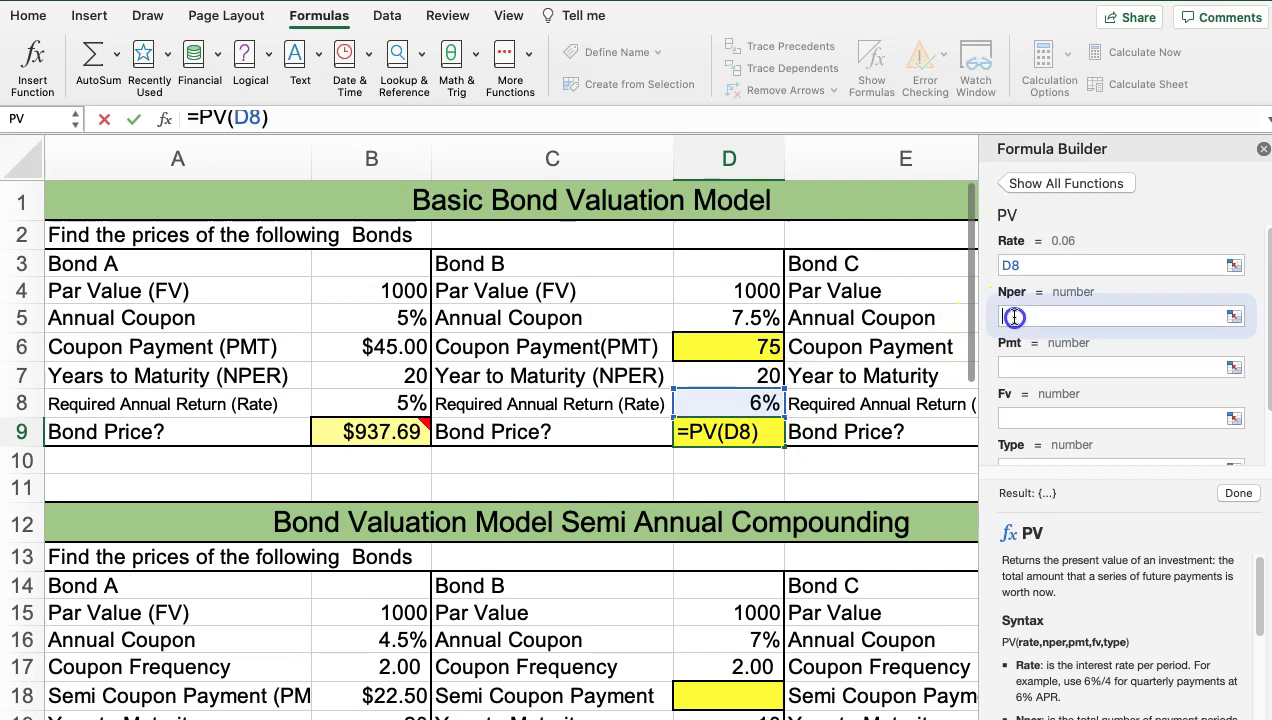
pyautogui.click(730, 376)
pyautogui.click(1012, 366)
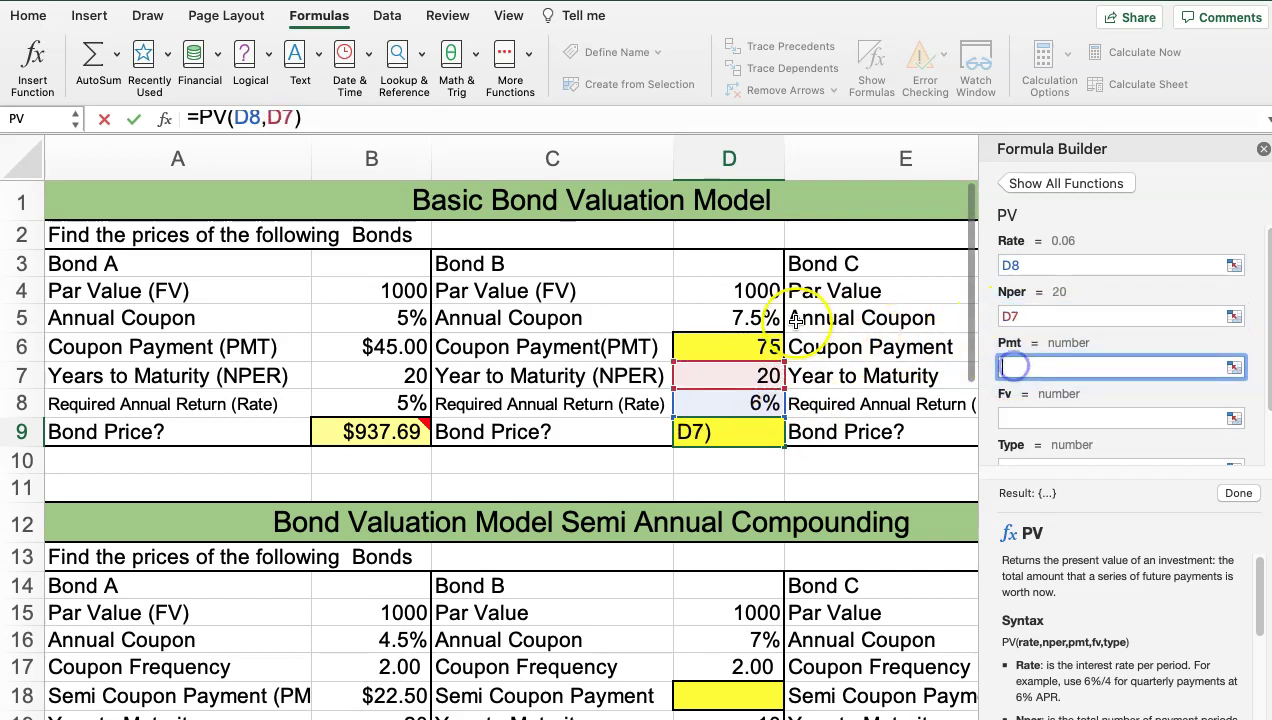
pyautogui.click(716, 340)
pyautogui.click(1020, 422)
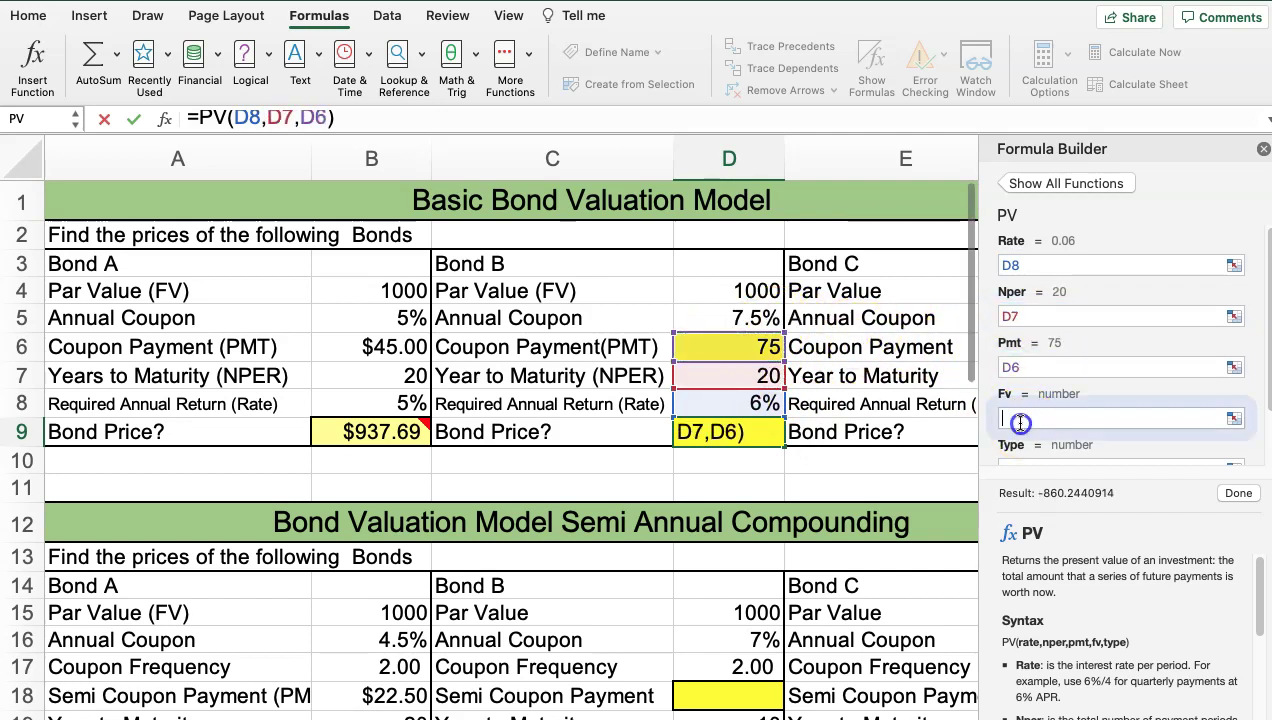
pyautogui.click(714, 292)
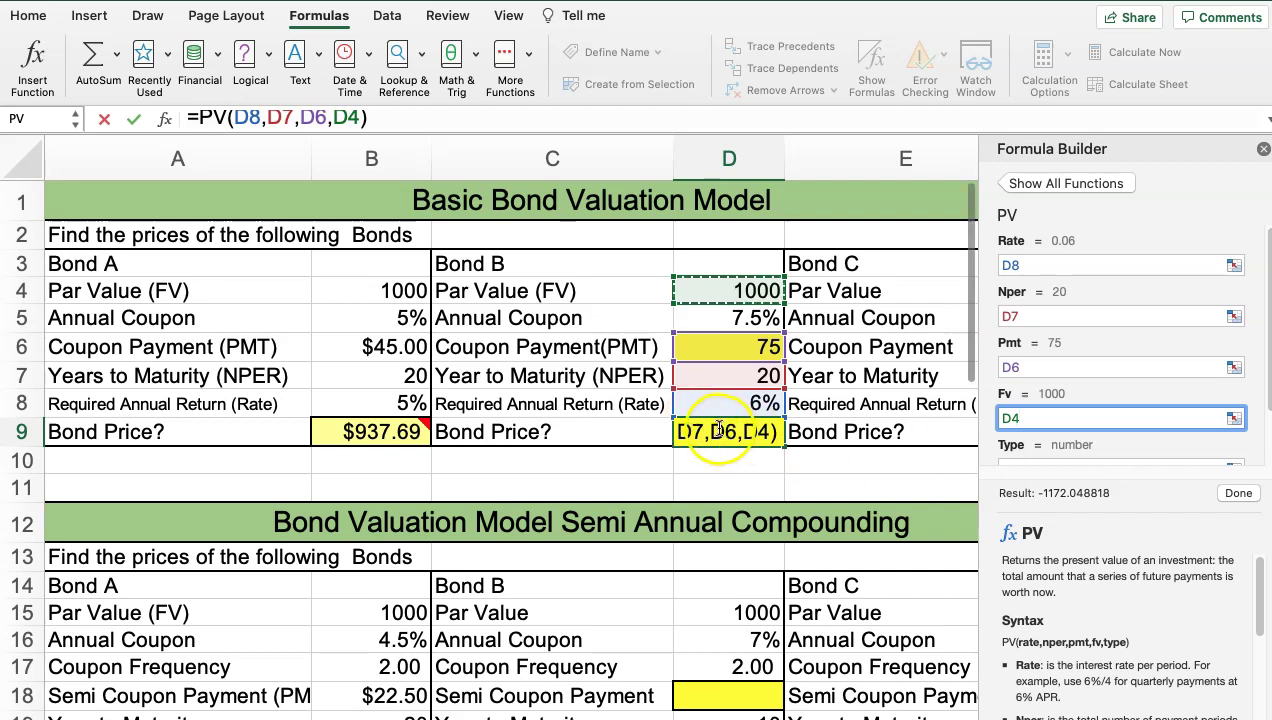
pyautogui.click(1240, 494)
# Format Bond B's price in D9 with no decimal places and widen column D slightly.
pyautogui.click(726, 436)
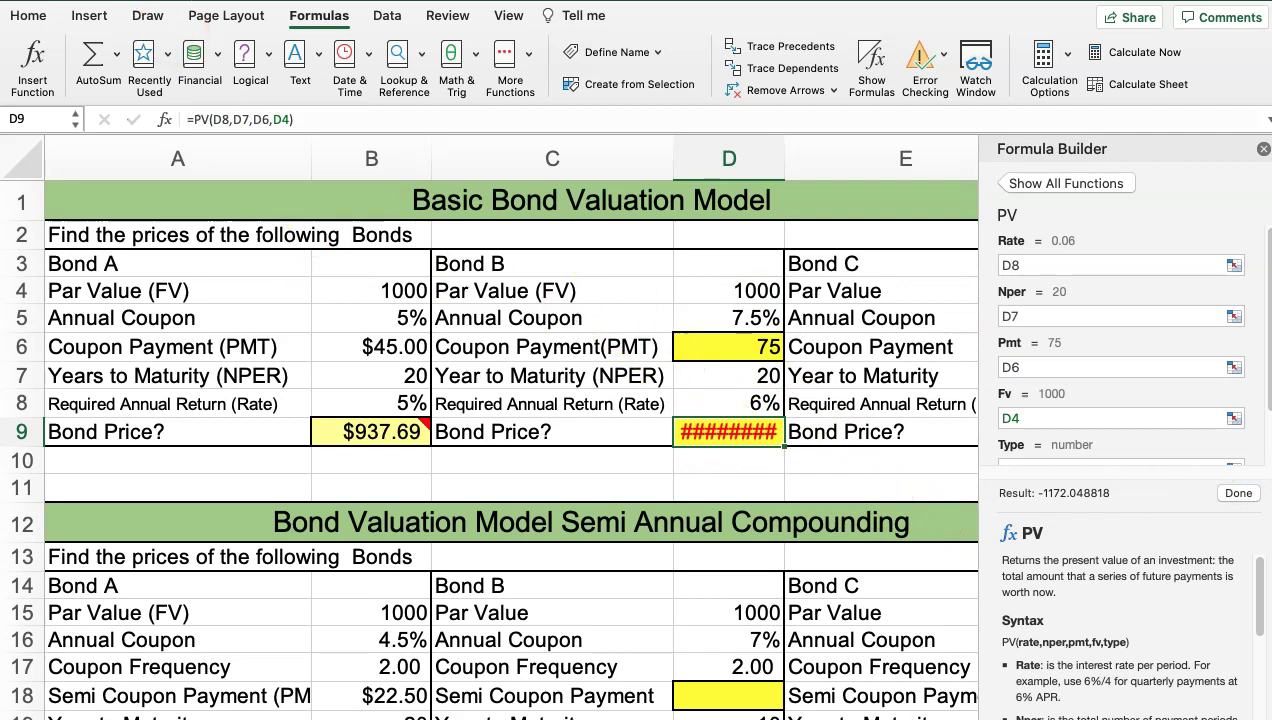
pyautogui.click(28, 15)
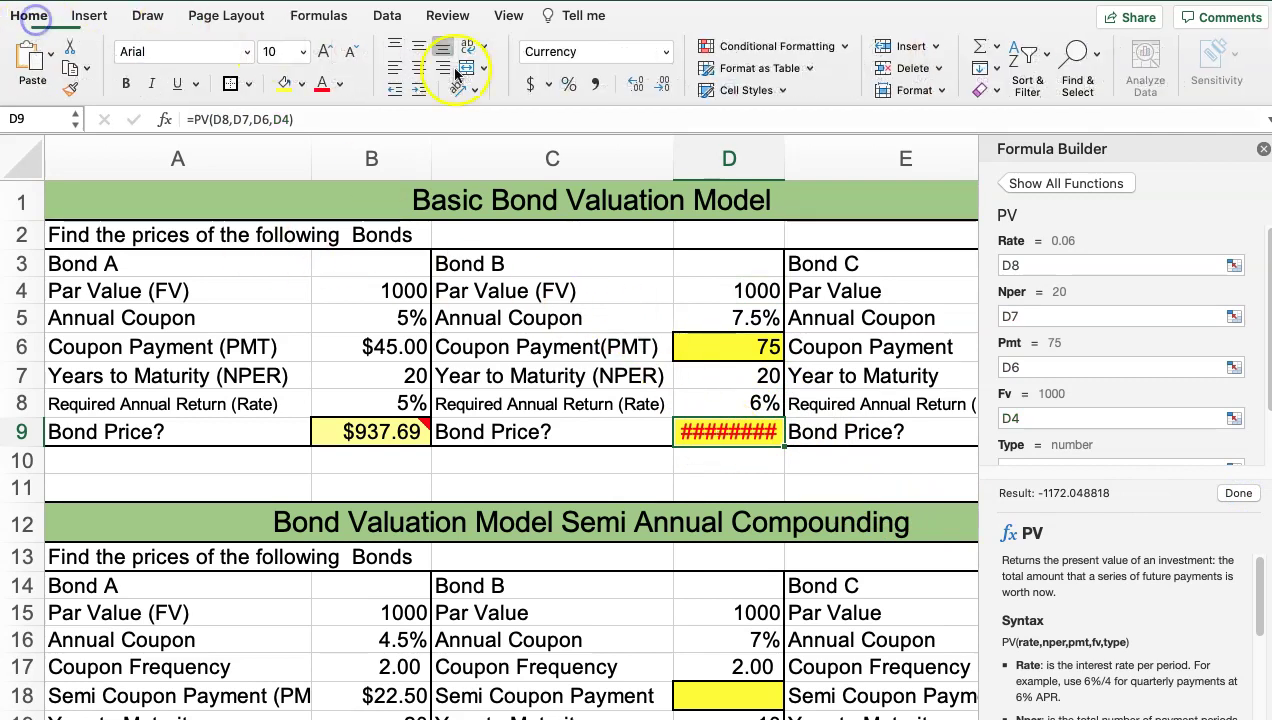
pyautogui.click(663, 85)
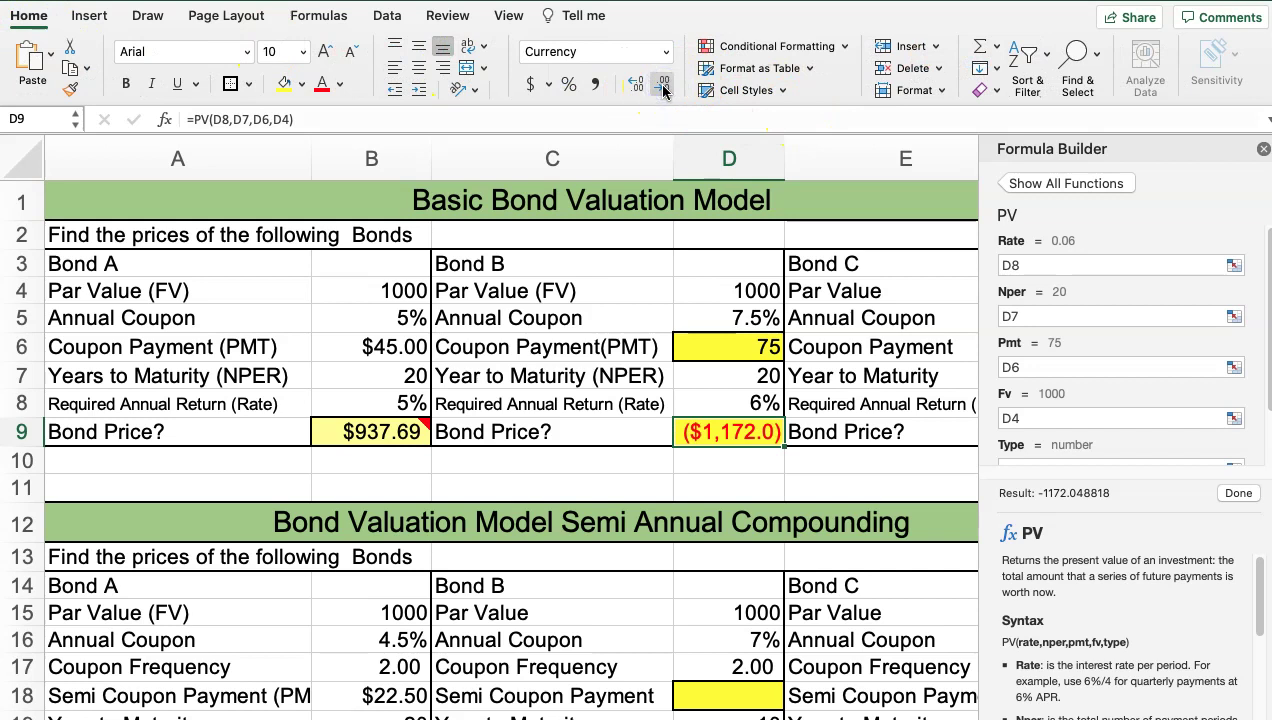
pyautogui.click(663, 86)
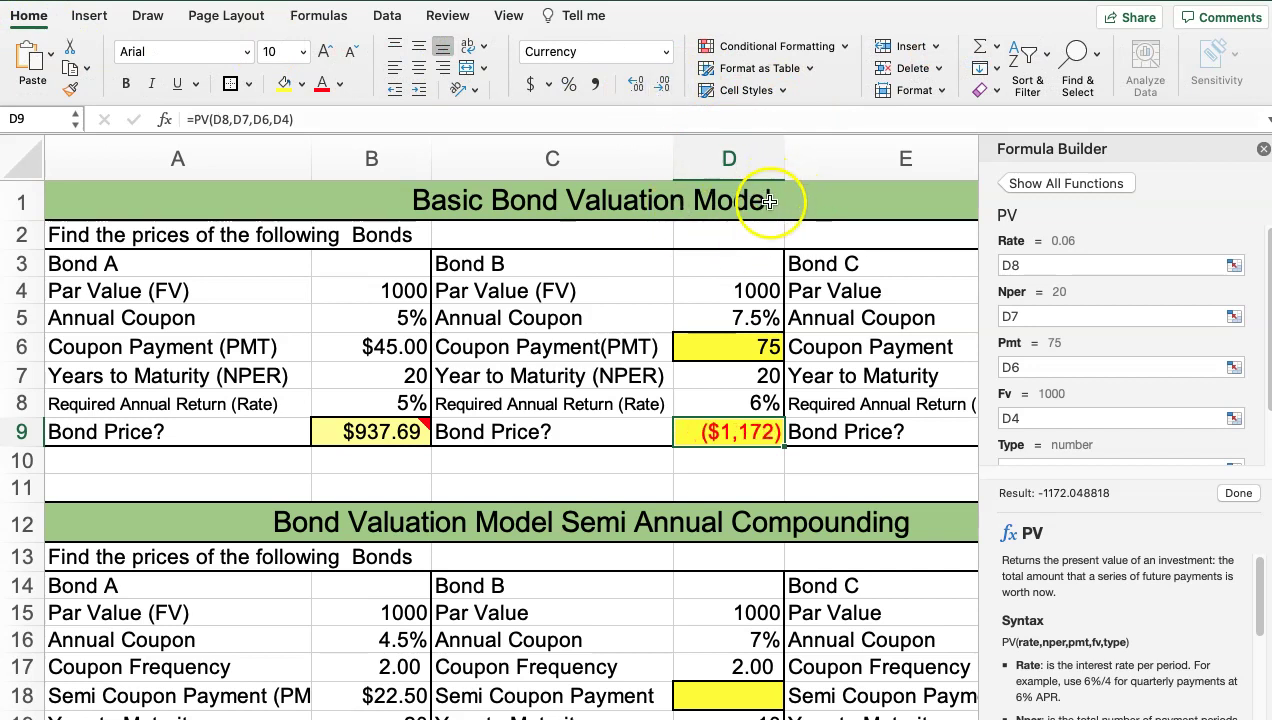
pyautogui.moveTo(787, 159); pyautogui.dragTo(801, 159)
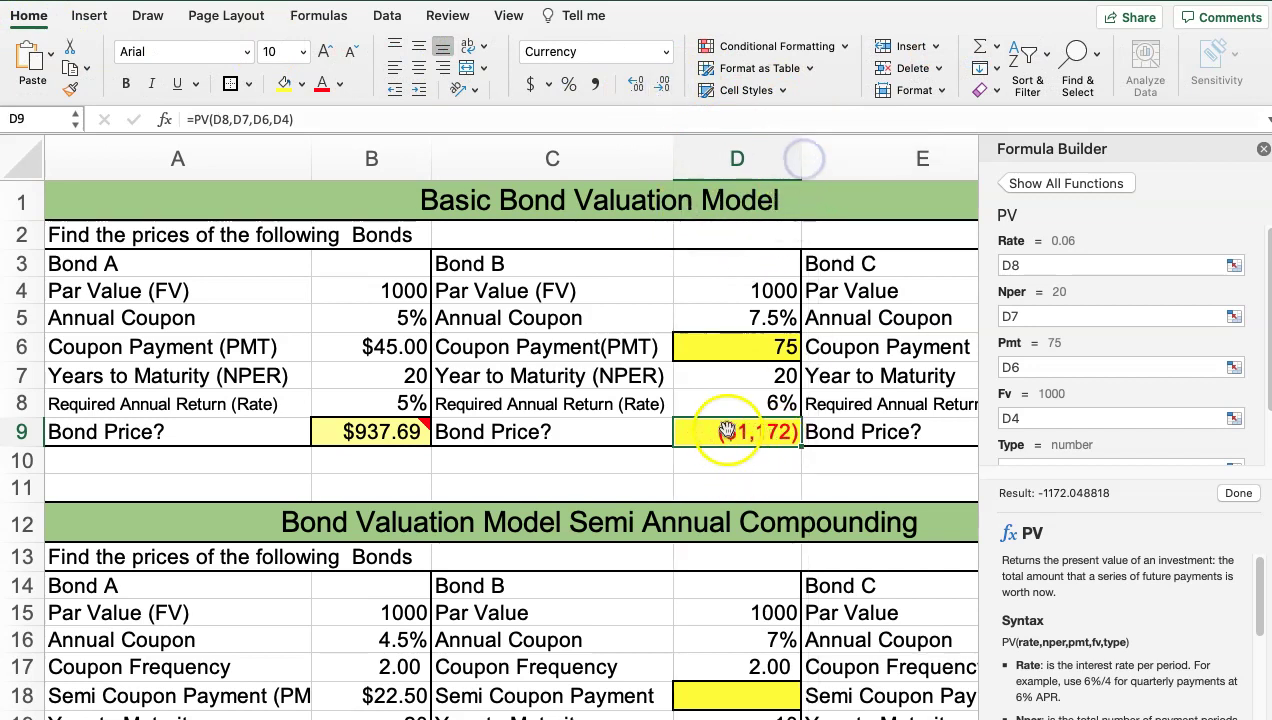
# Reverse the sign of Bond B's price by multiplying the PV formula in D9 by -1.
pyautogui.click(327, 118)
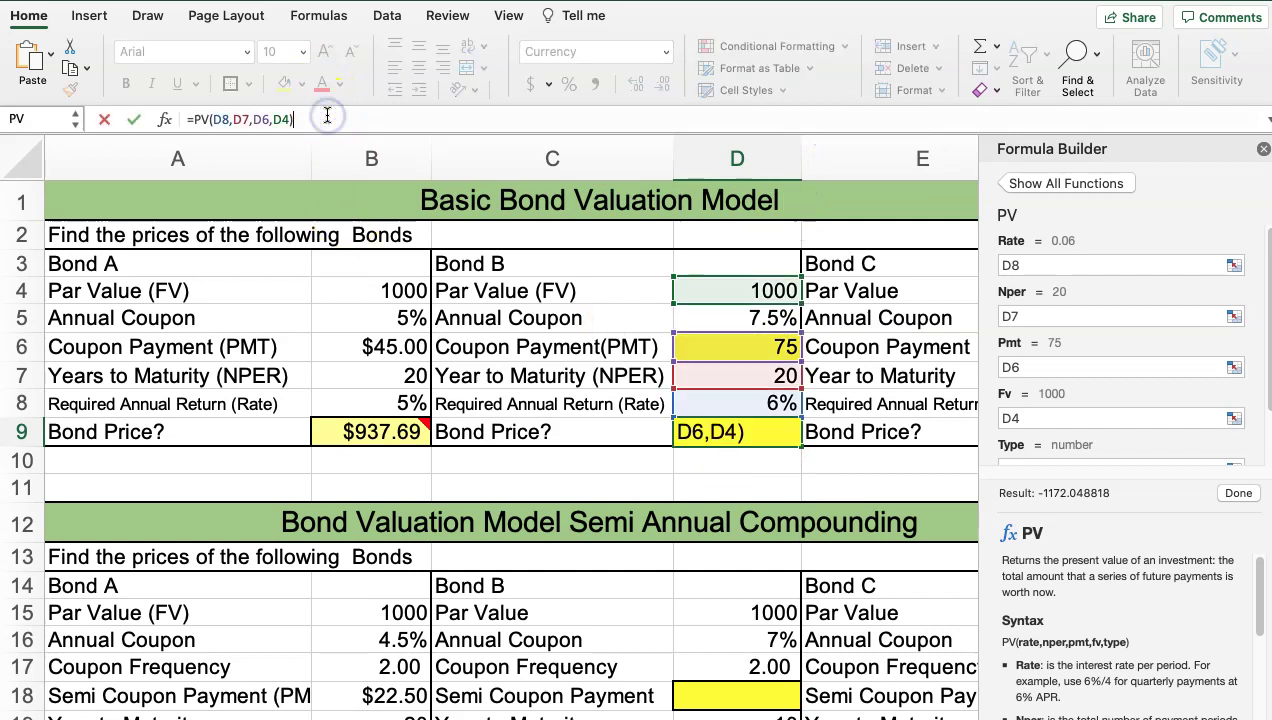
pyautogui.write('*-')
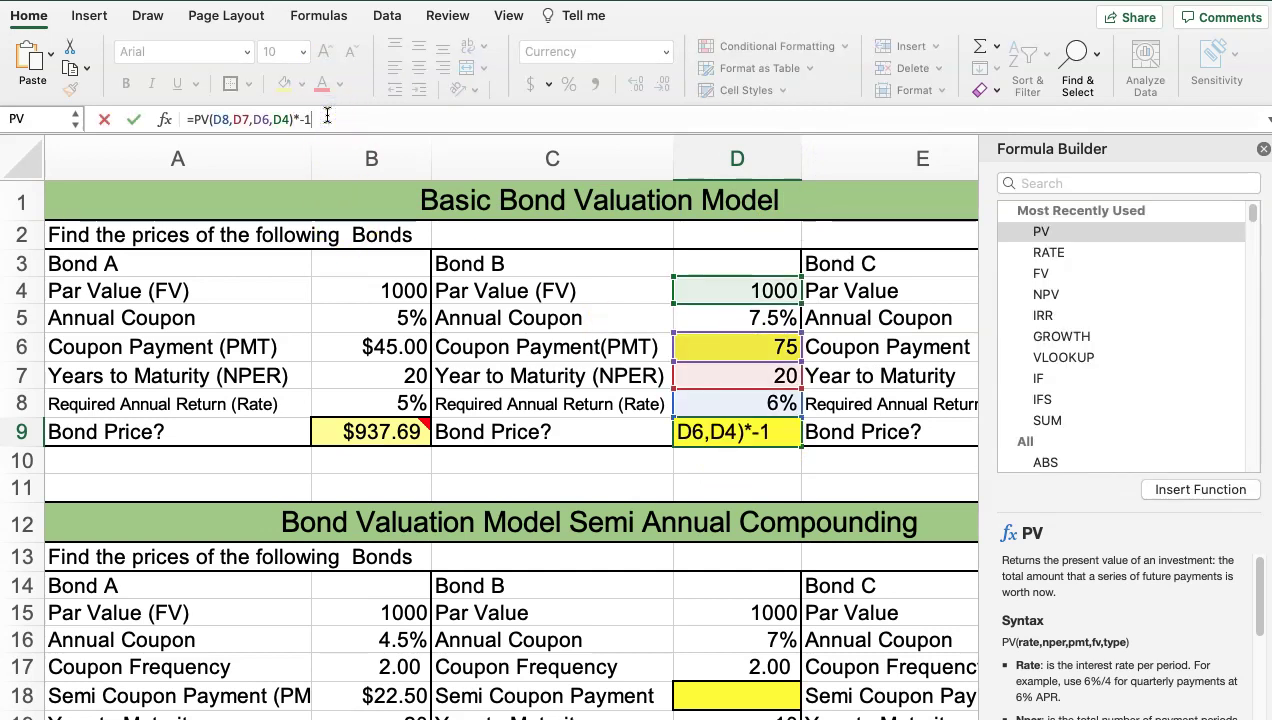
pyautogui.write('1')
pyautogui.press('Return')
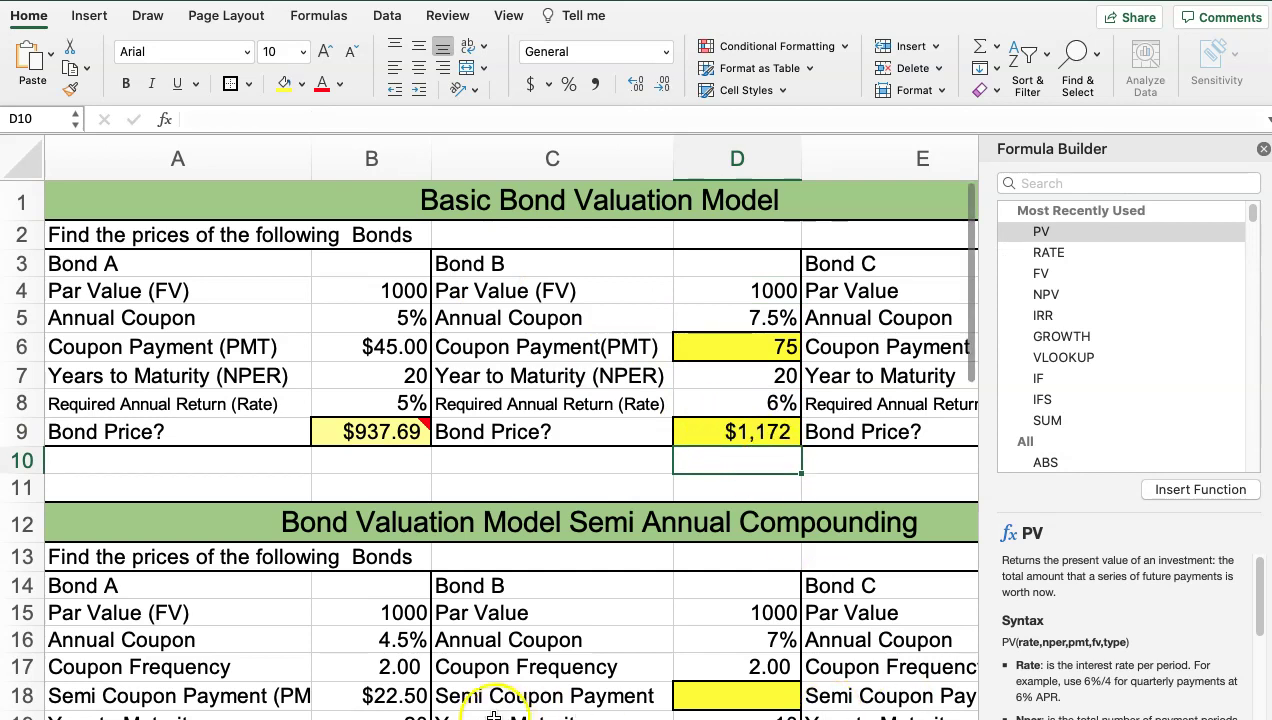
# Calculate Bond C's annual coupon payment in F6 with the formula +F4*F5.
pyautogui.click(658, 382)
pyautogui.press('Up')
pyautogui.press('Right')
pyautogui.press('Right')
pyautogui.press('Right')
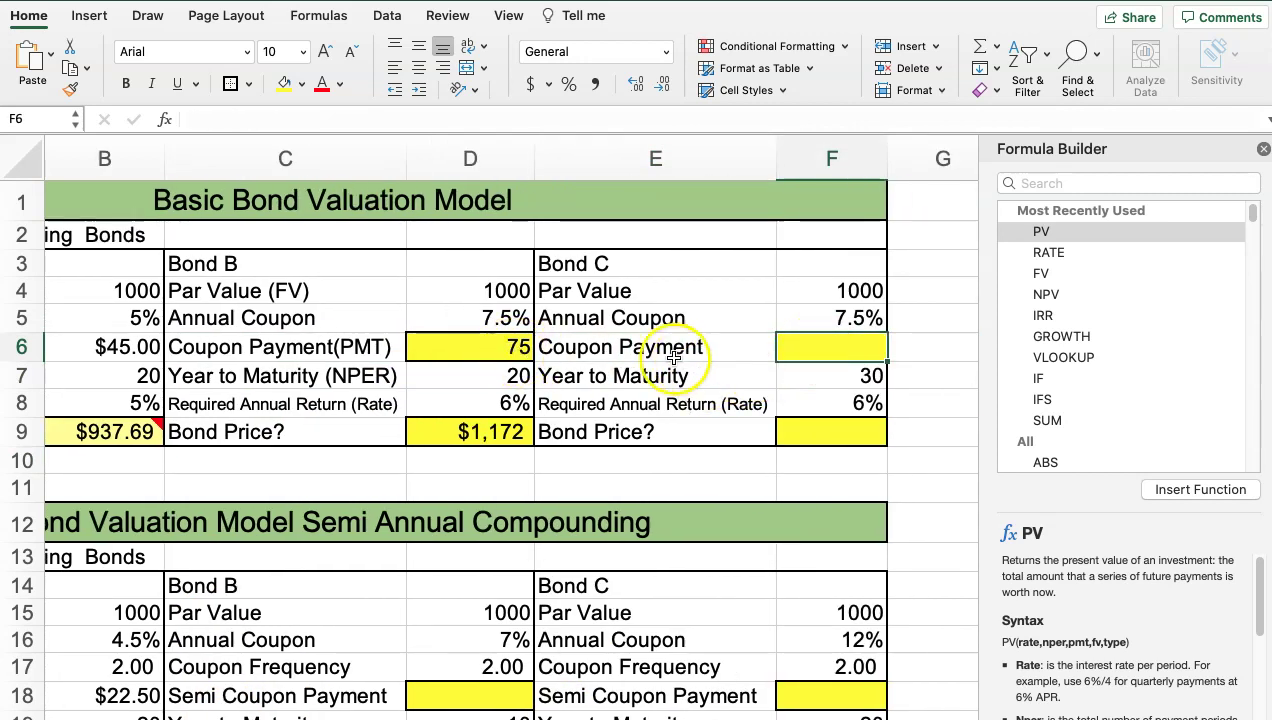
pyautogui.write('+')
pyautogui.click(812, 288)
pyautogui.write('*')
pyautogui.click(814, 318)
pyautogui.press('Return')
# Insert the PV function in F9 with Rate F8, Nper F7, Pmt F6 and Fv F4 for Bond C.
pyautogui.click(827, 428)
pyautogui.doubleClick(1037, 233)
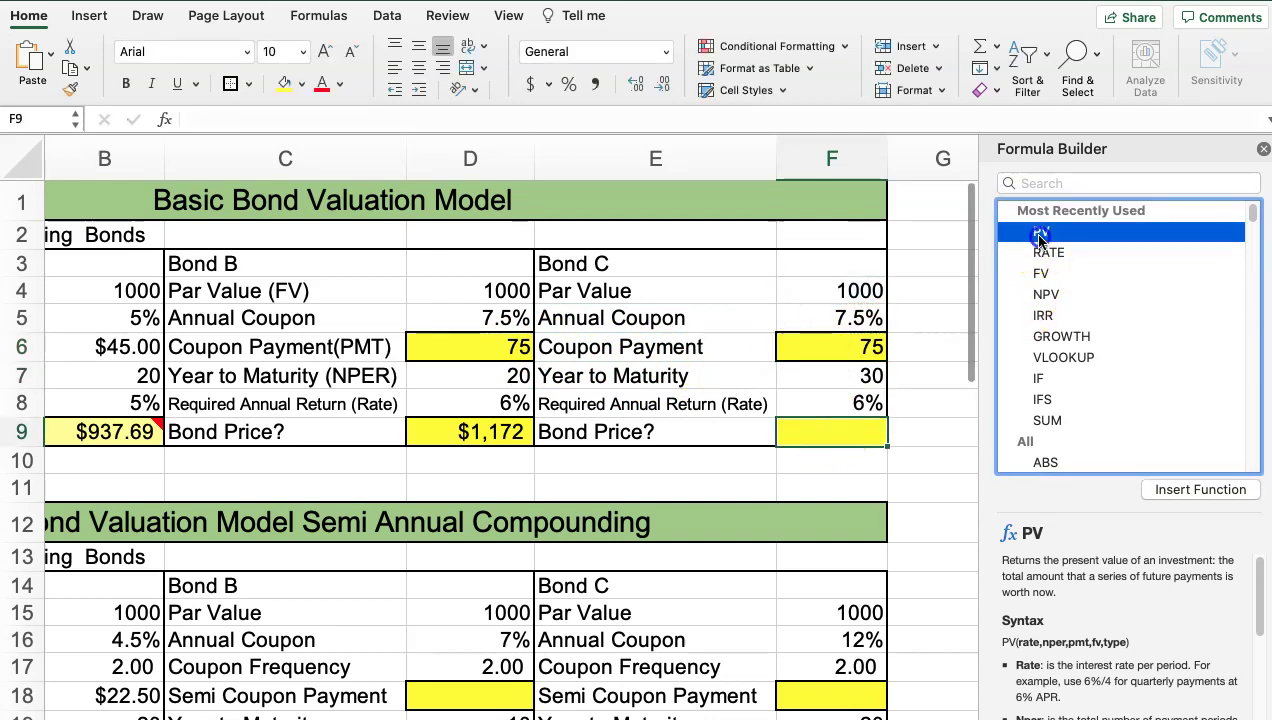
pyautogui.click(828, 401)
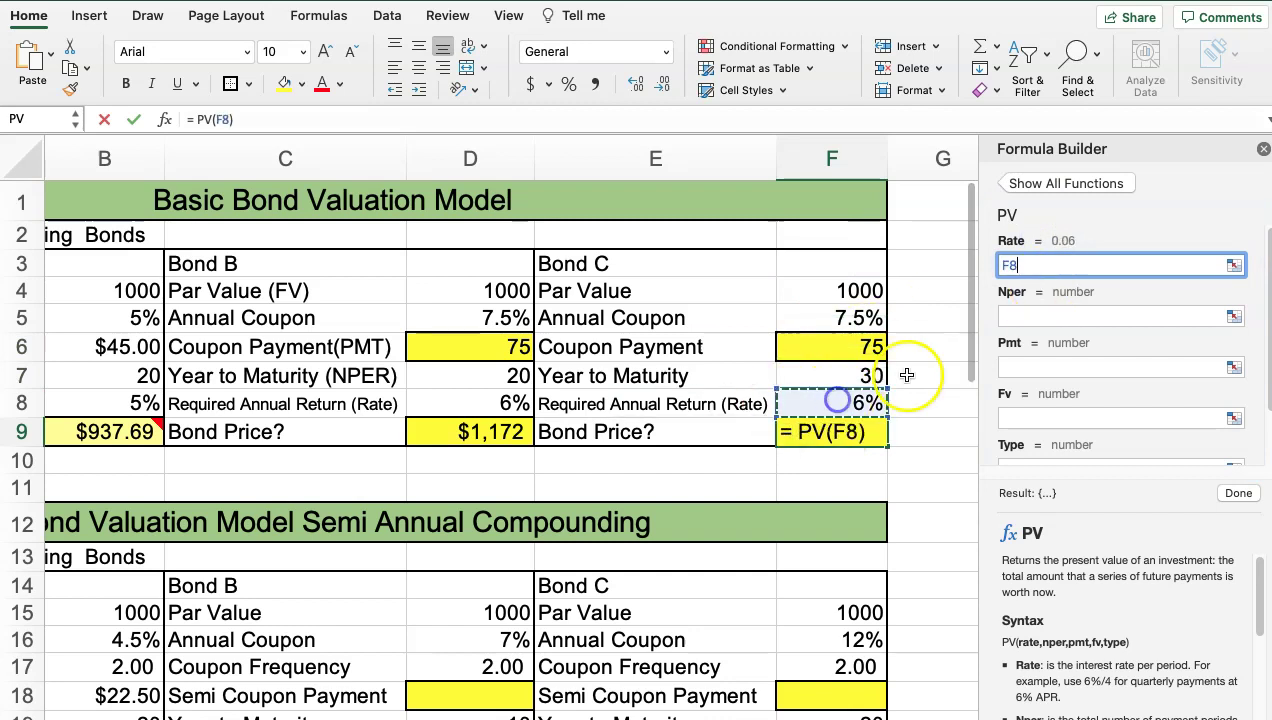
pyautogui.click(1023, 310)
pyautogui.click(821, 372)
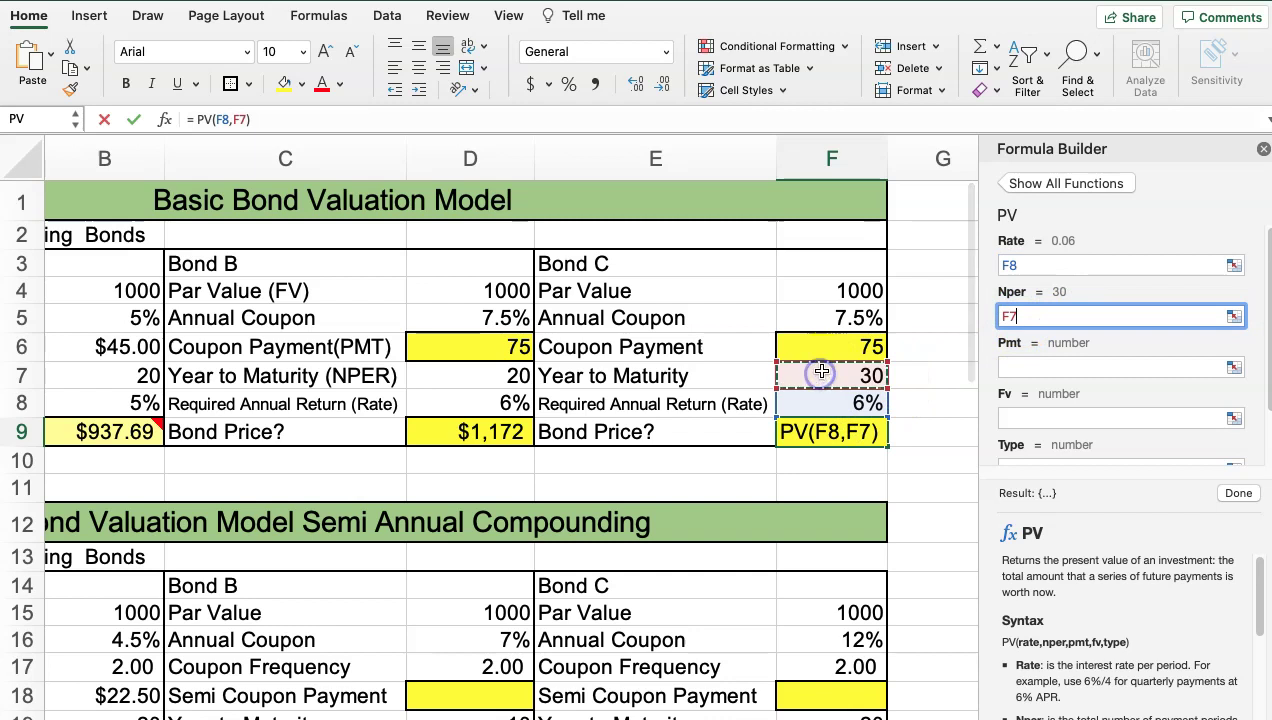
pyautogui.click(1011, 366)
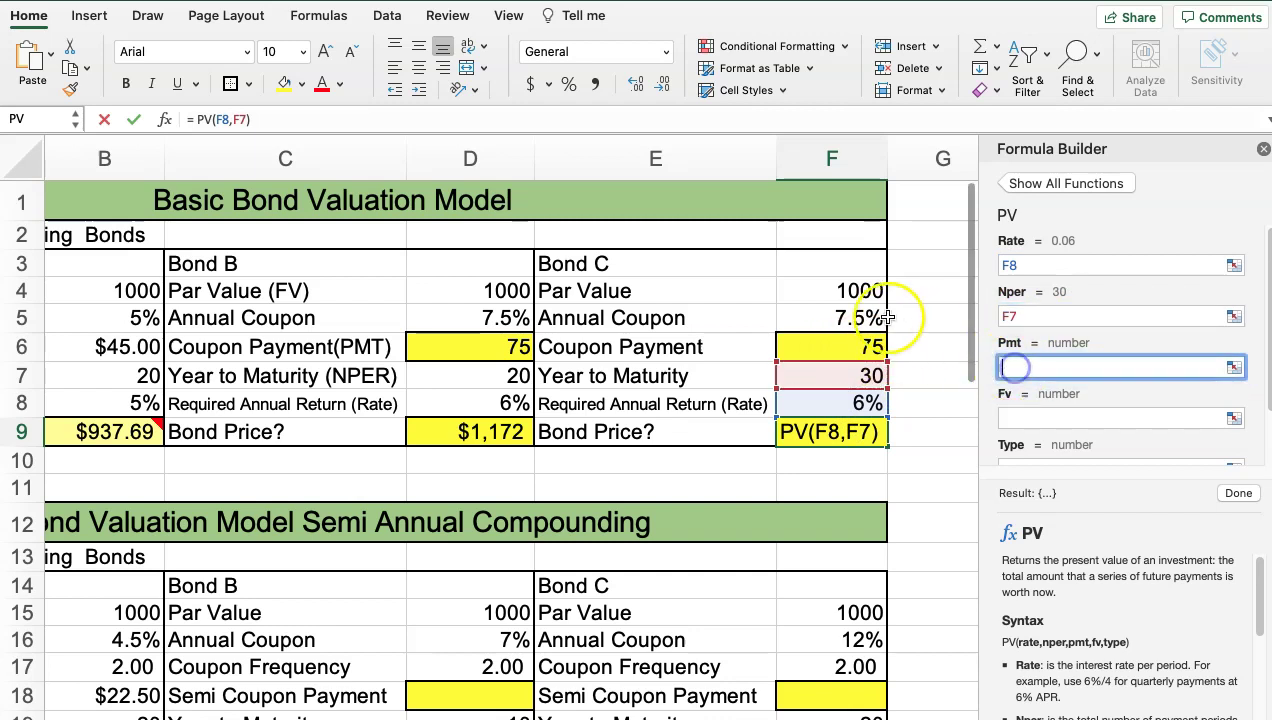
pyautogui.click(828, 346)
pyautogui.click(1010, 418)
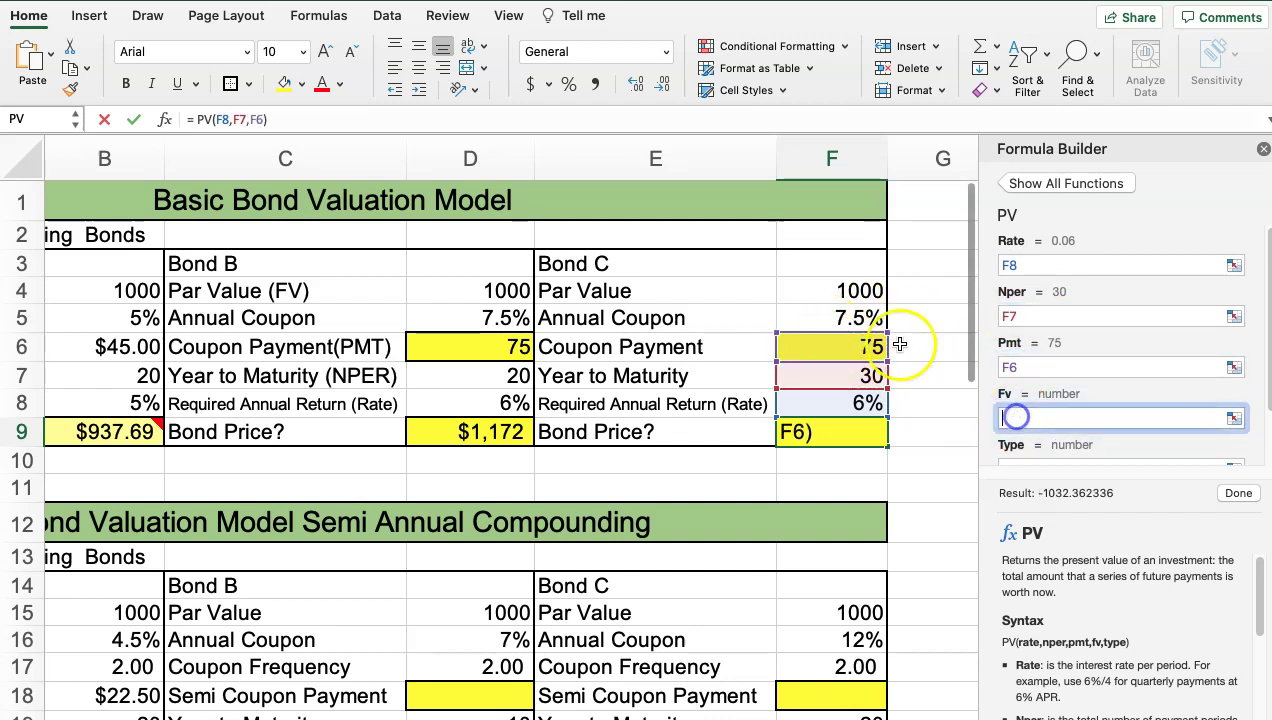
pyautogui.click(828, 291)
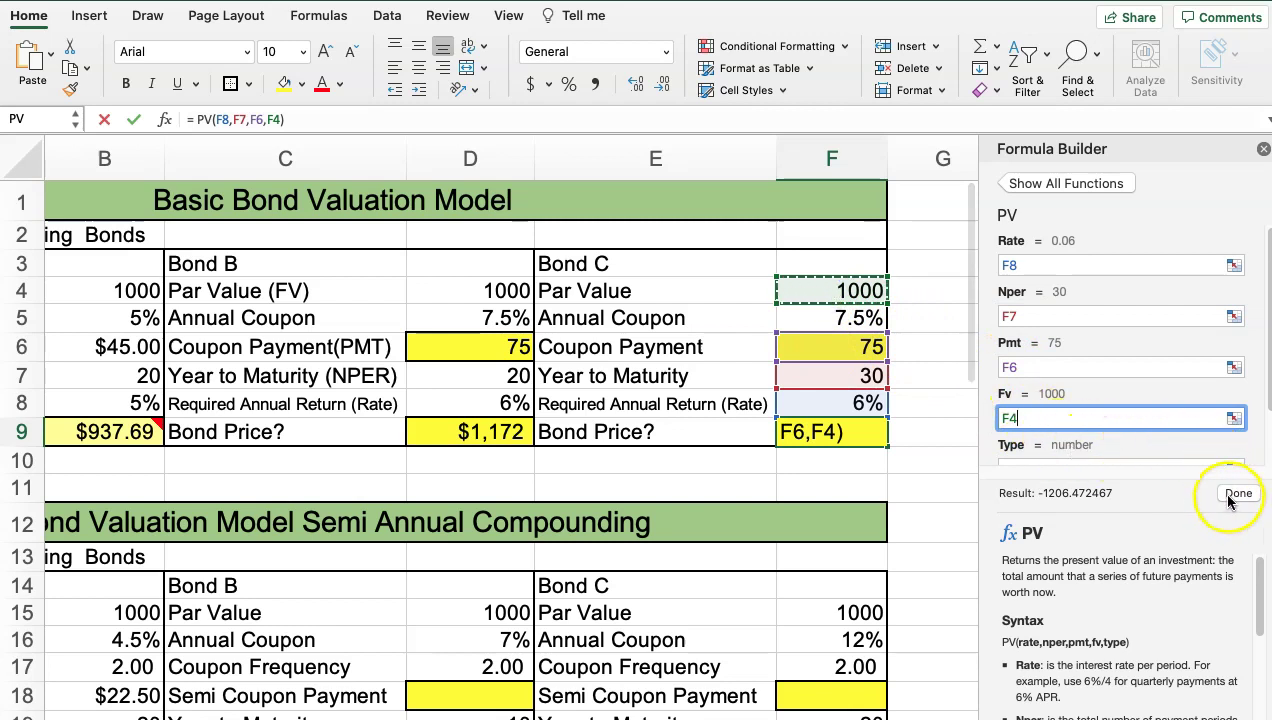
pyautogui.write('*-1')
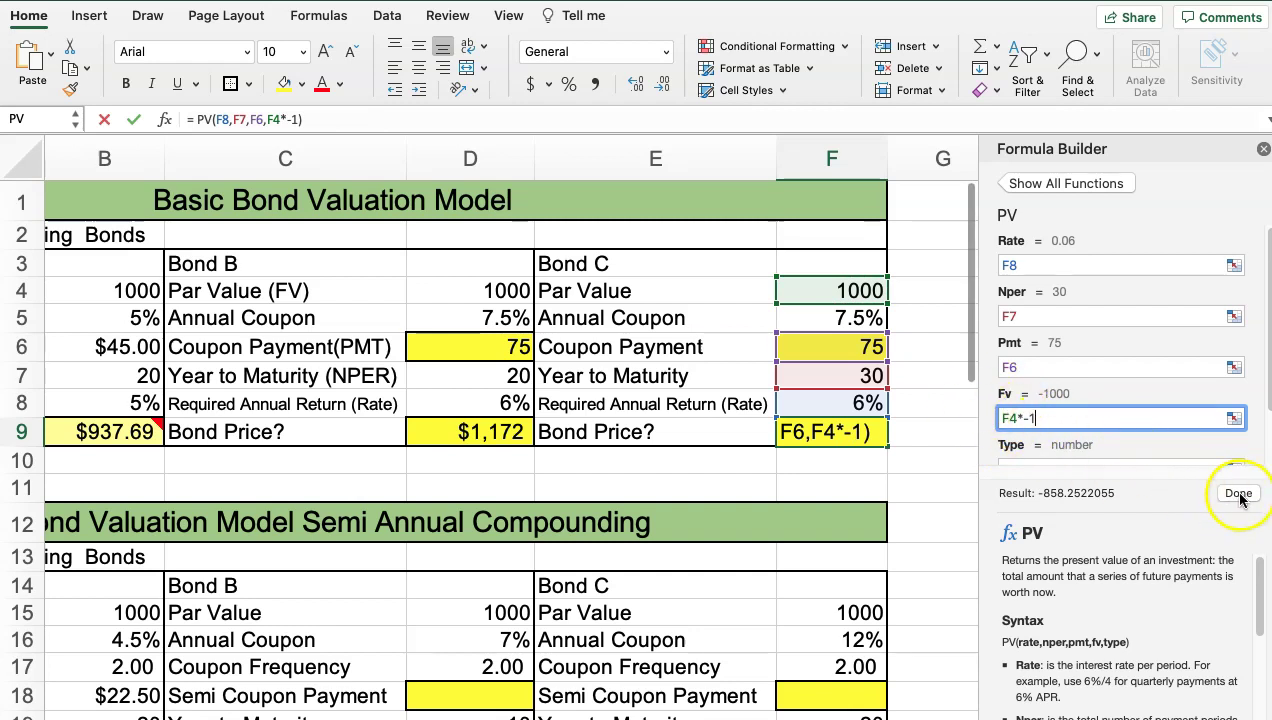
pyautogui.click(1238, 494)
pyautogui.click(1040, 418)
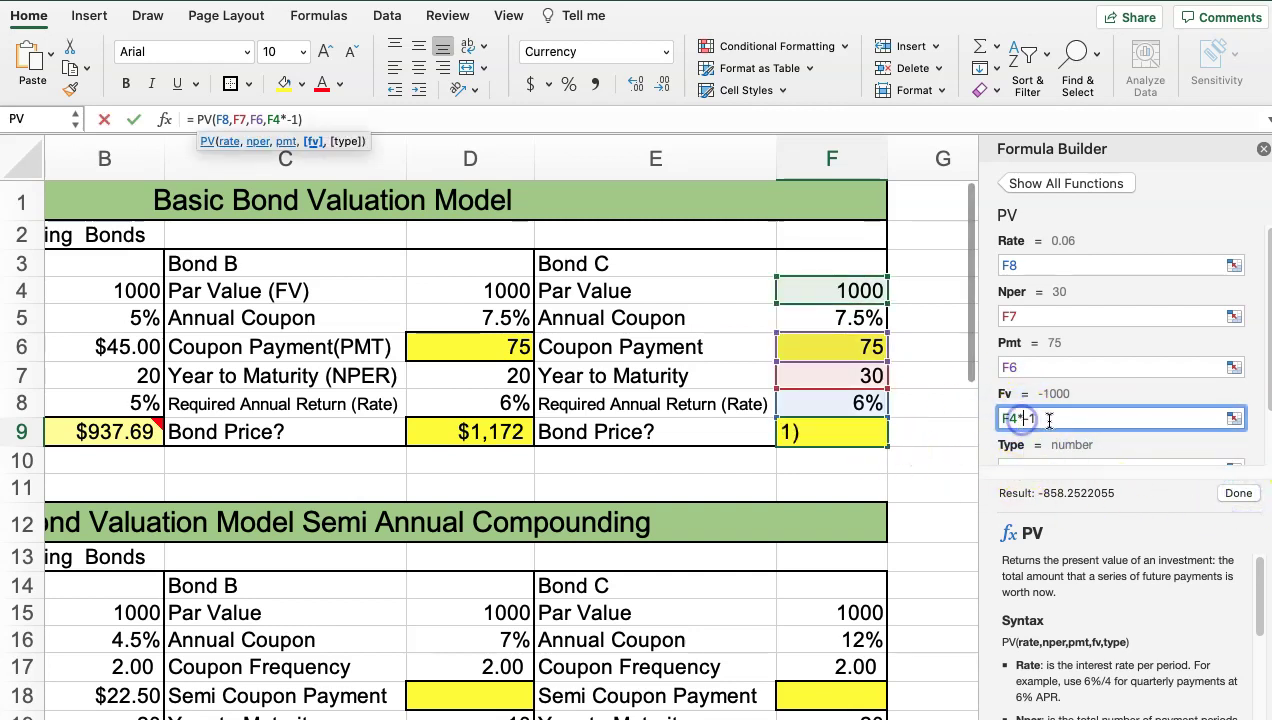
pyautogui.press('BackSpace')
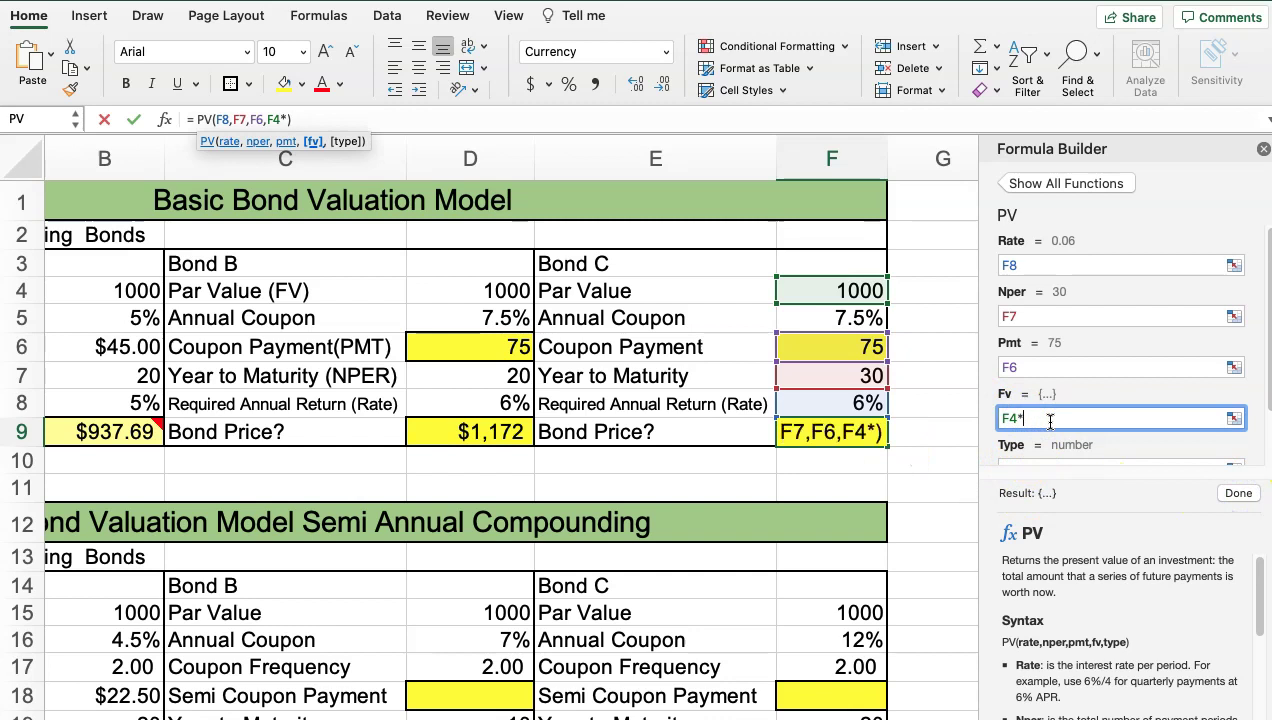
# Complete the PV formula in F9 and format Bond C's price with no decimal places.
pyautogui.press('Return')
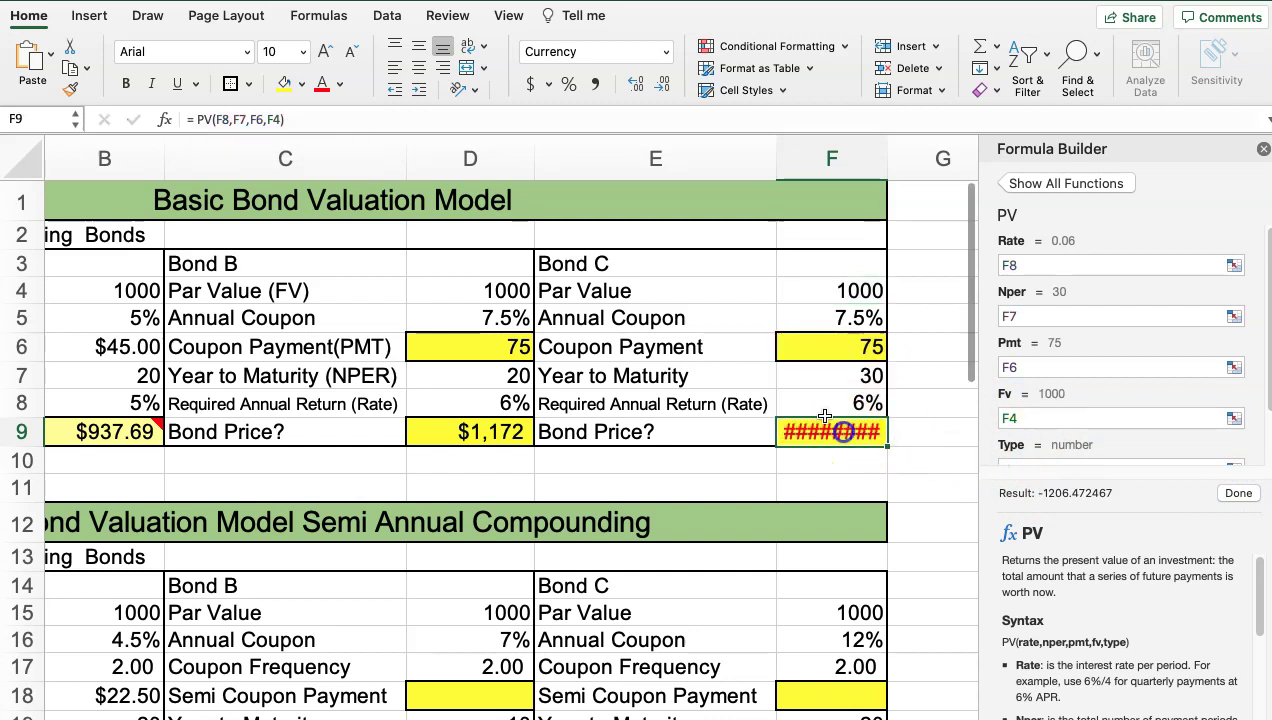
pyautogui.click(660, 86)
pyautogui.click(660, 86)
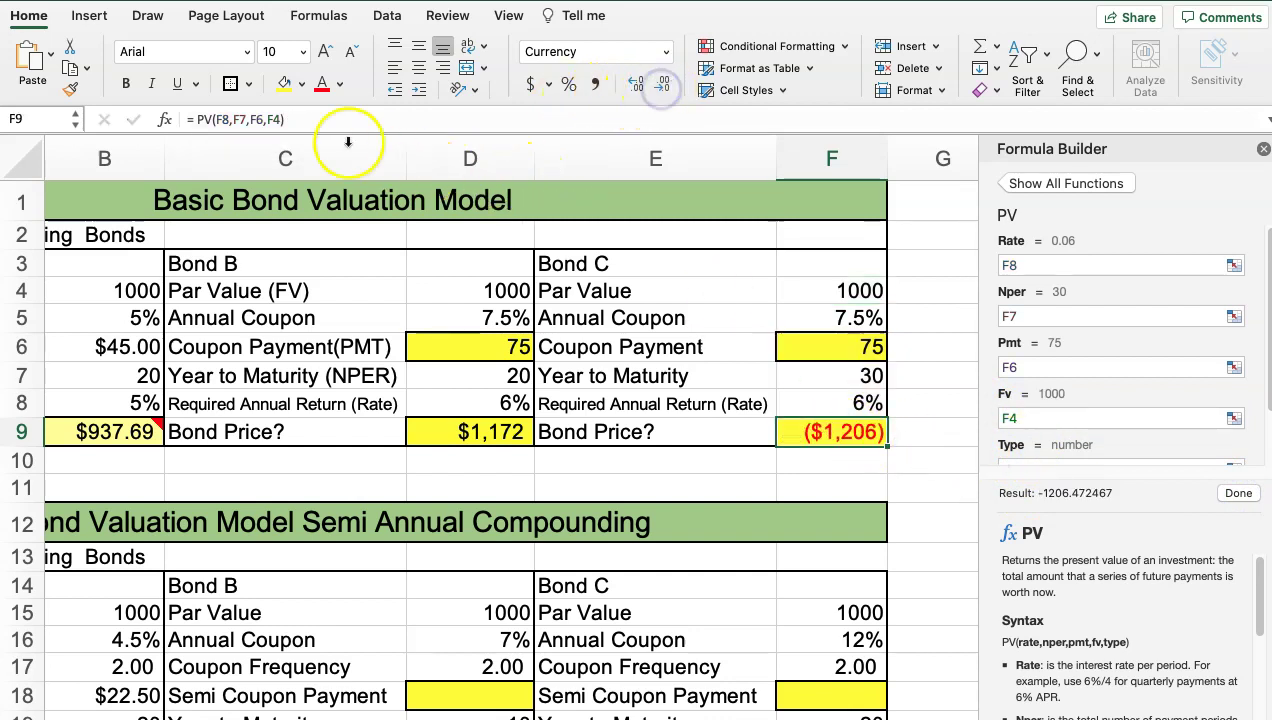
# Reverse the sign of Bond C's price by multiplying the PV formula in F9 by -1.
pyautogui.click(310, 120)
pyautogui.write('*-')
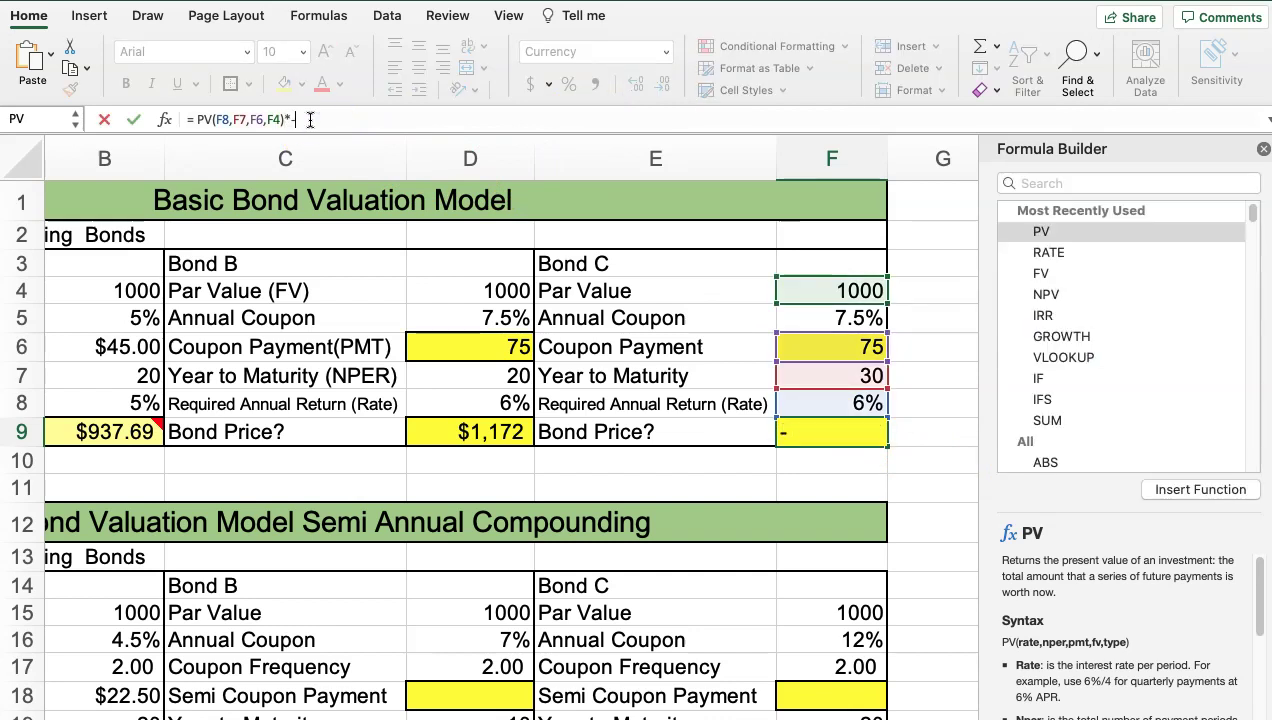
pyautogui.write('1')
pyautogui.press('Return')
pyautogui.click(805, 432)
# Calculate Bond B's semiannual coupon payment in D18 of the Semi Annual Compounding model with the formula +D15*D16/D17.
pyautogui.press('Left')
pyautogui.press('Left')
pyautogui.press('Left')
pyautogui.press('Left')
pyautogui.press('Left')
pyautogui.scroll(-1, 622, 420)
pyautogui.scroll(-2, 615, 419)
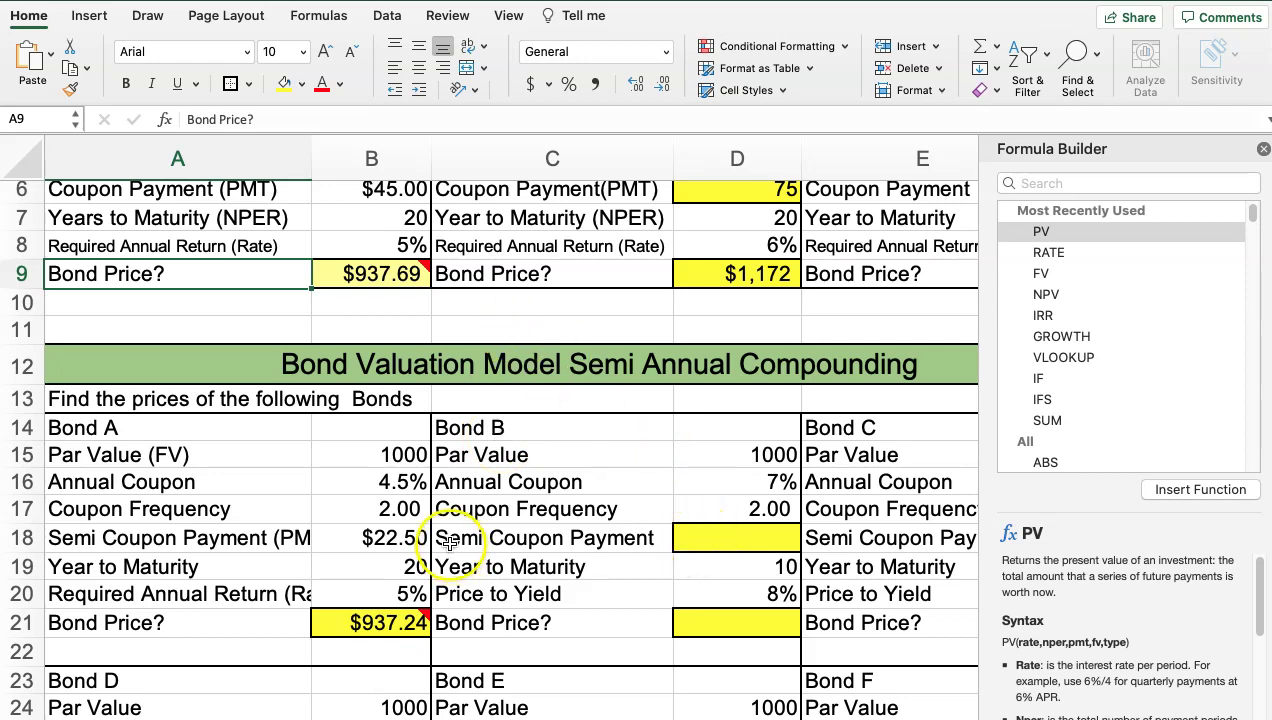
pyautogui.click(728, 537)
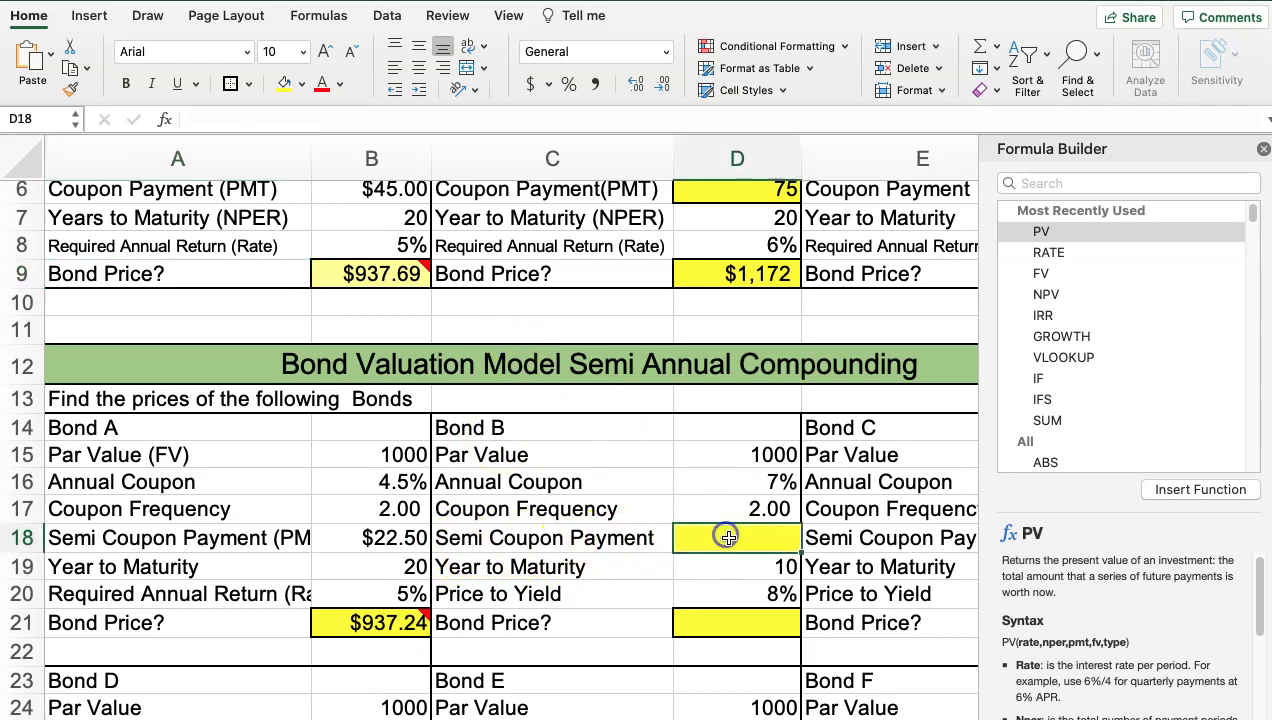
pyautogui.write('+D15*')
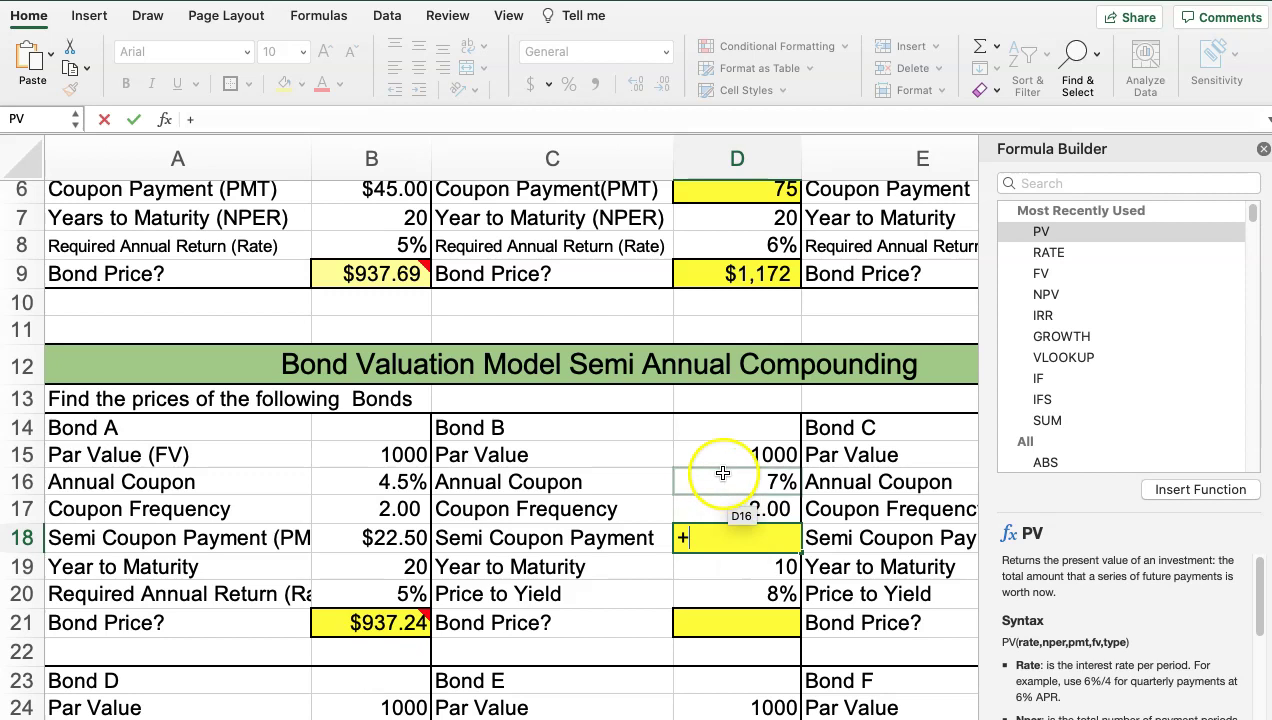
pyautogui.click(722, 459)
pyautogui.write('*')
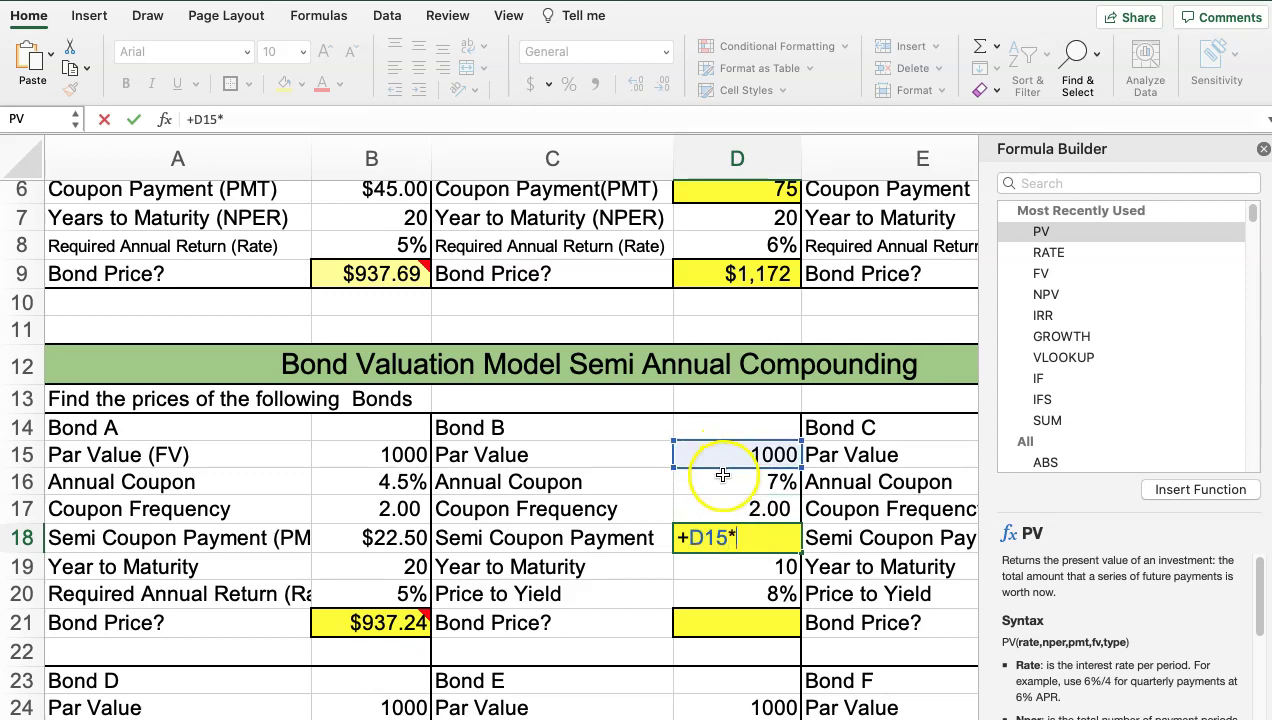
pyautogui.click(723, 479)
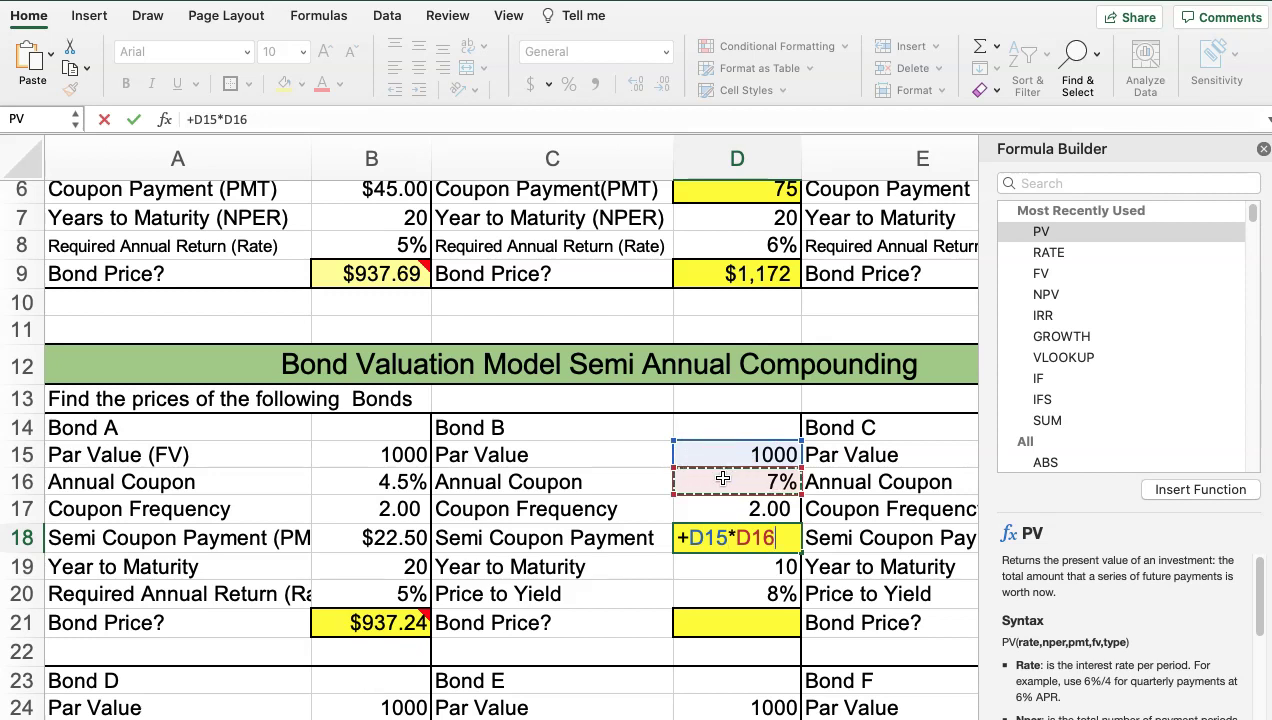
pyautogui.click(726, 508)
pyautogui.press('Return')
# Format Bond B's annual coupon rate in D16 with one decimal place.
pyautogui.click(721, 531)
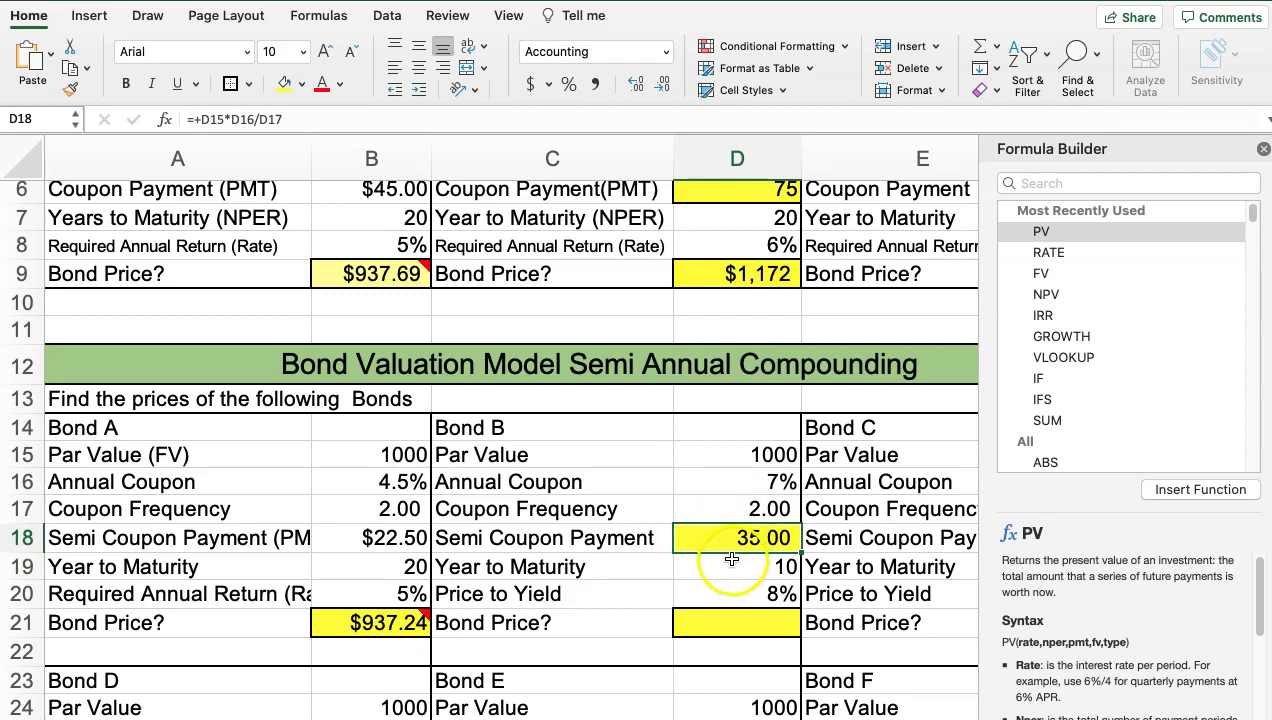
pyautogui.click(718, 484)
pyautogui.click(630, 86)
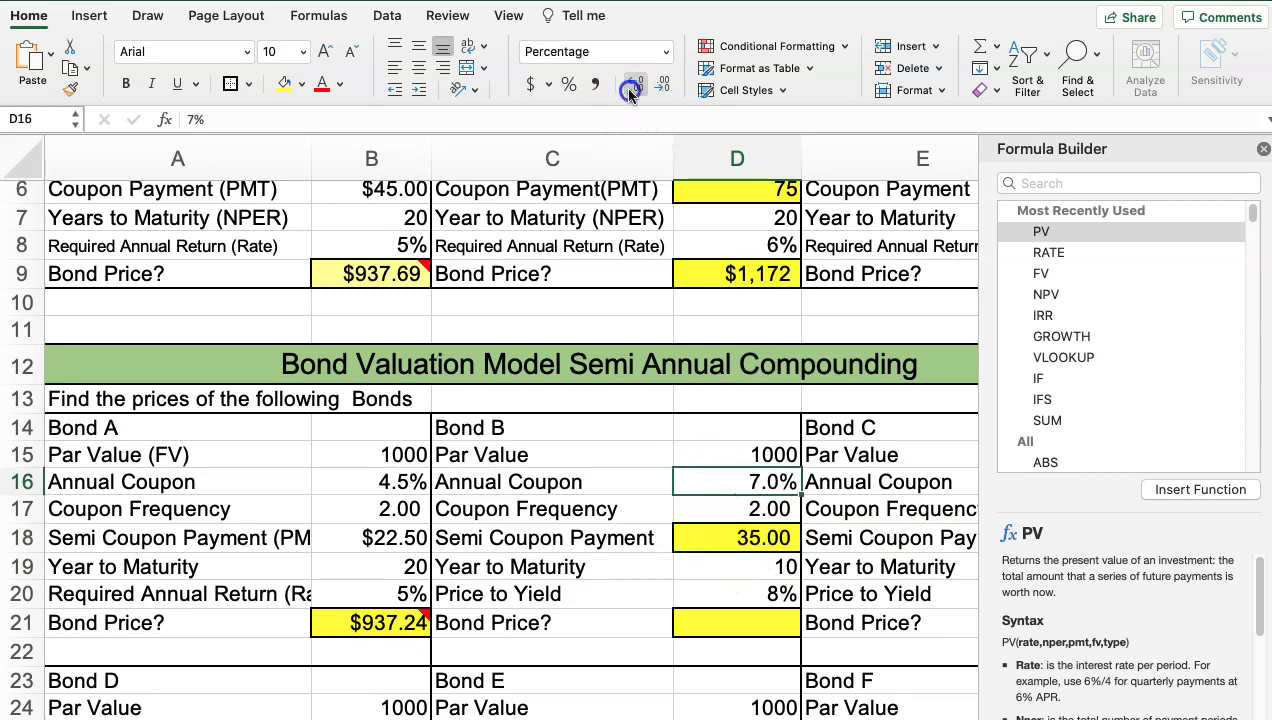
pyautogui.click(727, 626)
pyautogui.doubleClick(1040, 231)
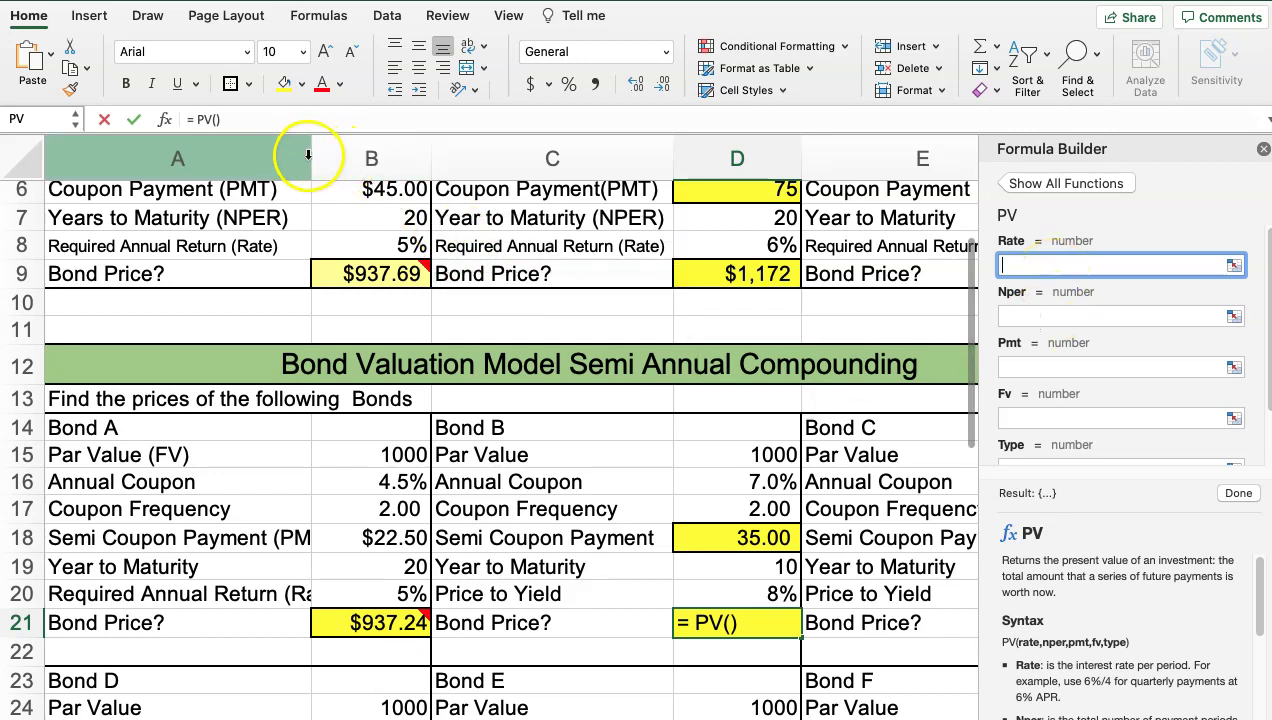
pyautogui.click(1263, 148)
# Widen column A to fit its labels and copy the Bond A labels in A15:A20 to C15:C20 and E15:E20.
pyautogui.moveTo(309, 160); pyautogui.dragTo(346, 162)
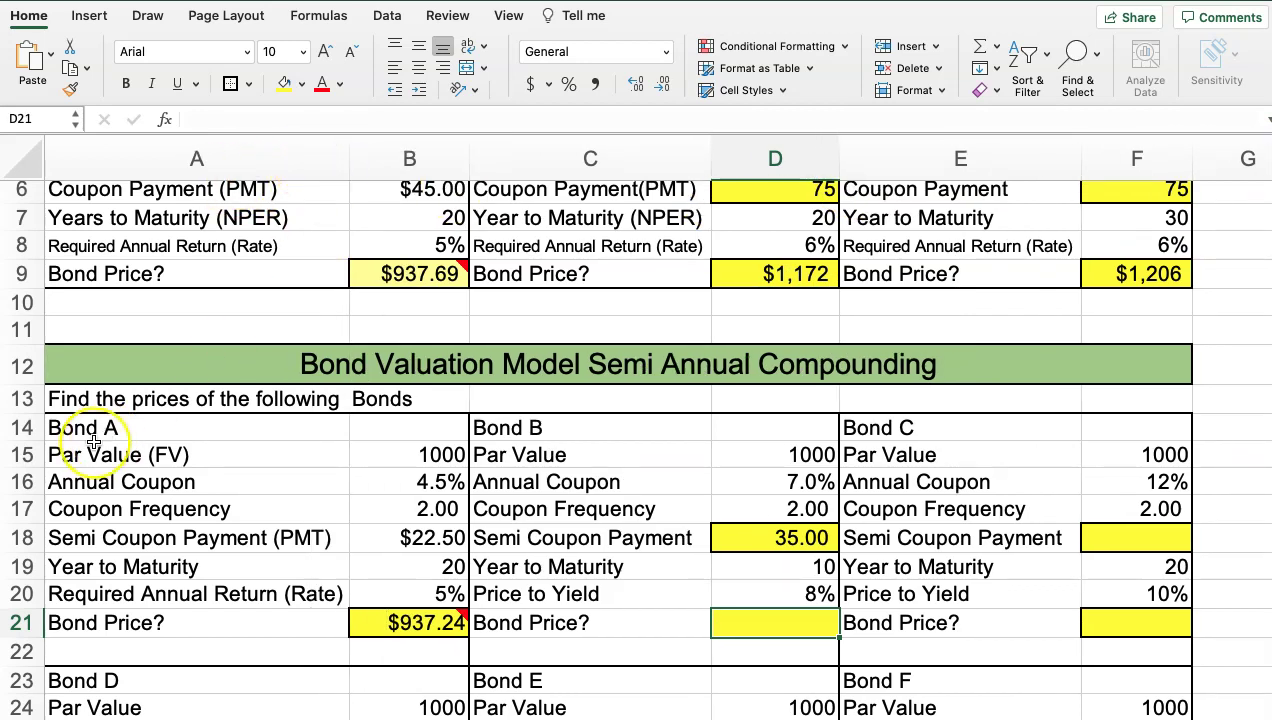
pyautogui.moveTo(95, 455); pyautogui.dragTo(119, 597)
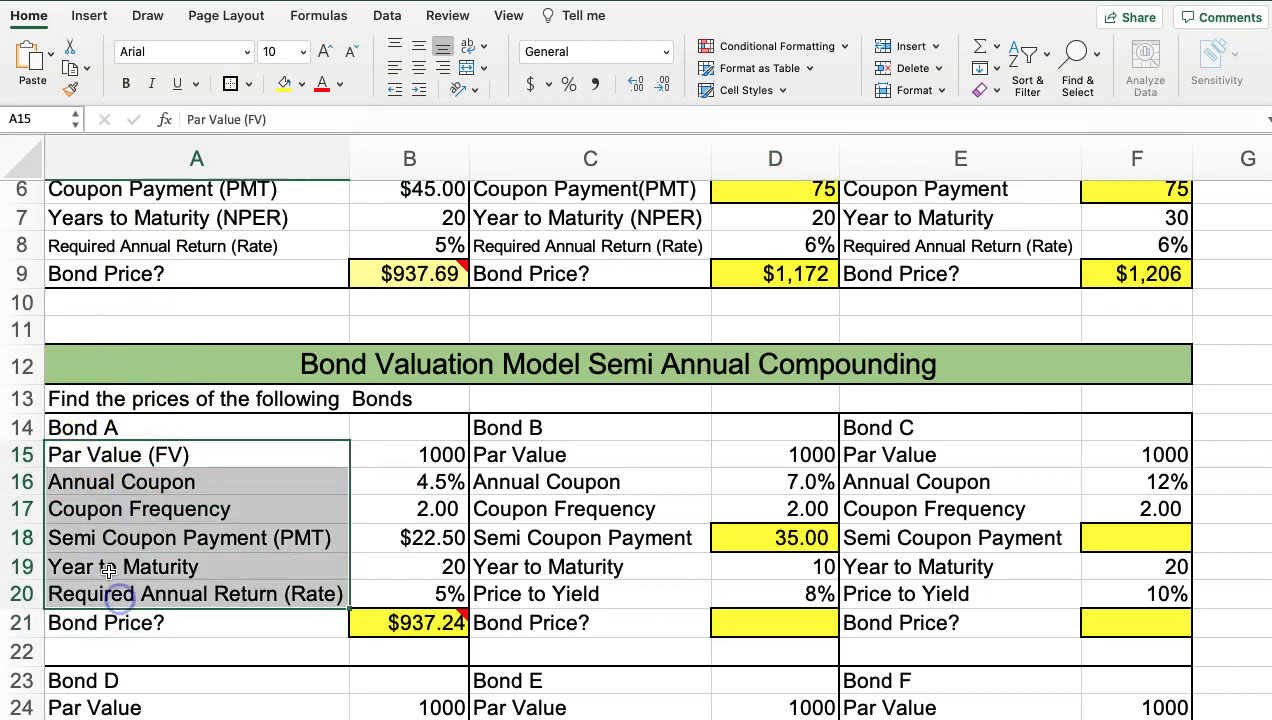
pyautogui.press('super+c')
pyautogui.press('Right')
pyautogui.press('Right')
pyautogui.press('super+v')
pyautogui.press('Right')
pyautogui.press('Right')
pyautogui.press('super+v')
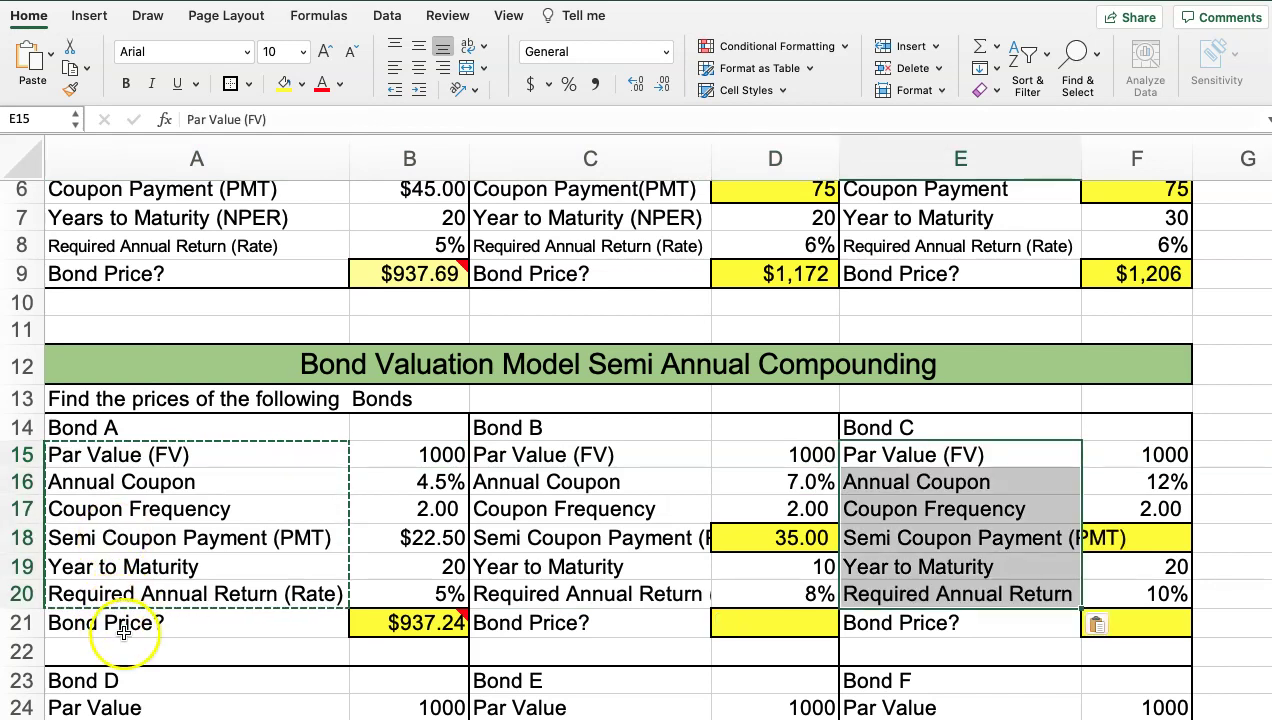
# Autofit the widths of columns C and E to the copied labels.
pyautogui.click(502, 562)
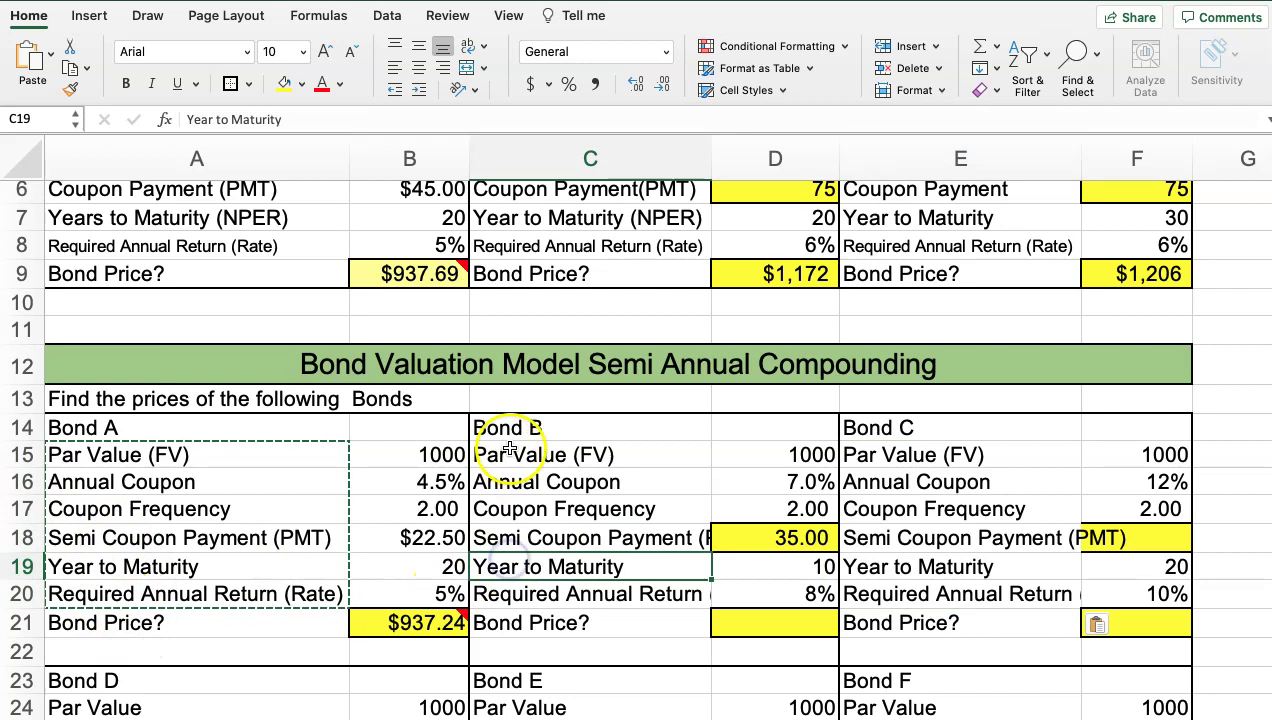
pyautogui.doubleClick(710, 150)
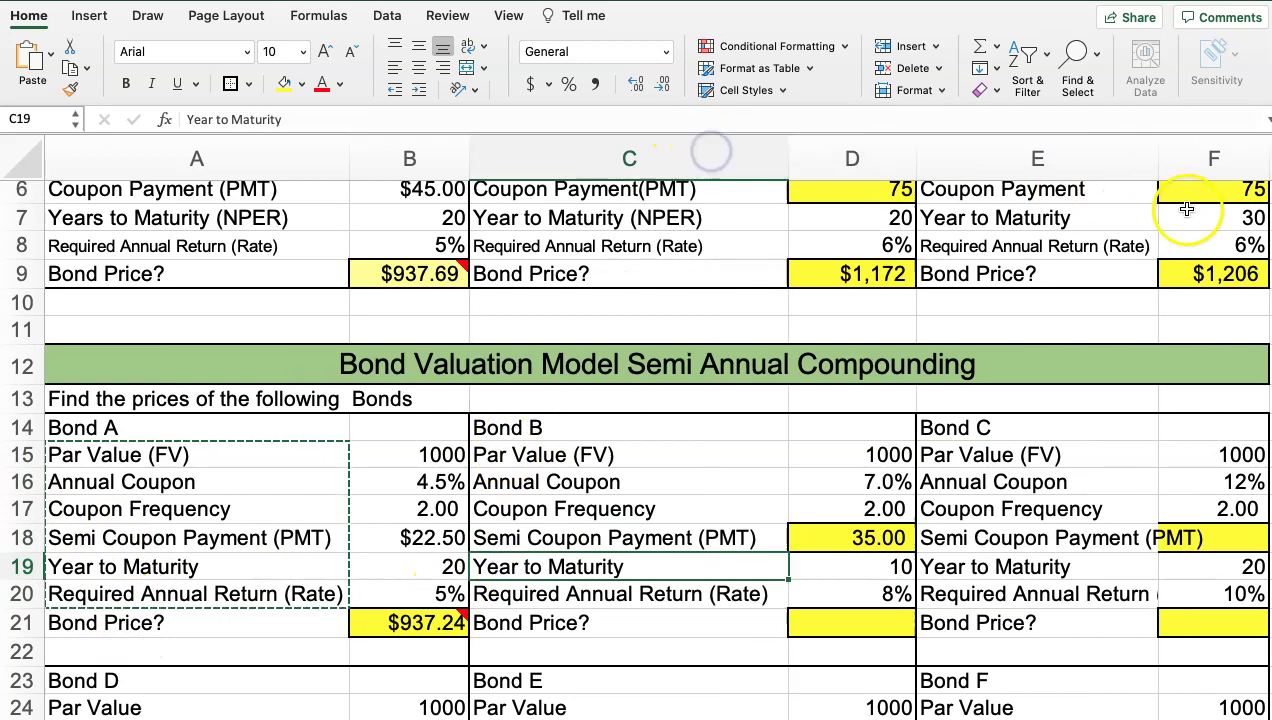
pyautogui.doubleClick(1159, 160)
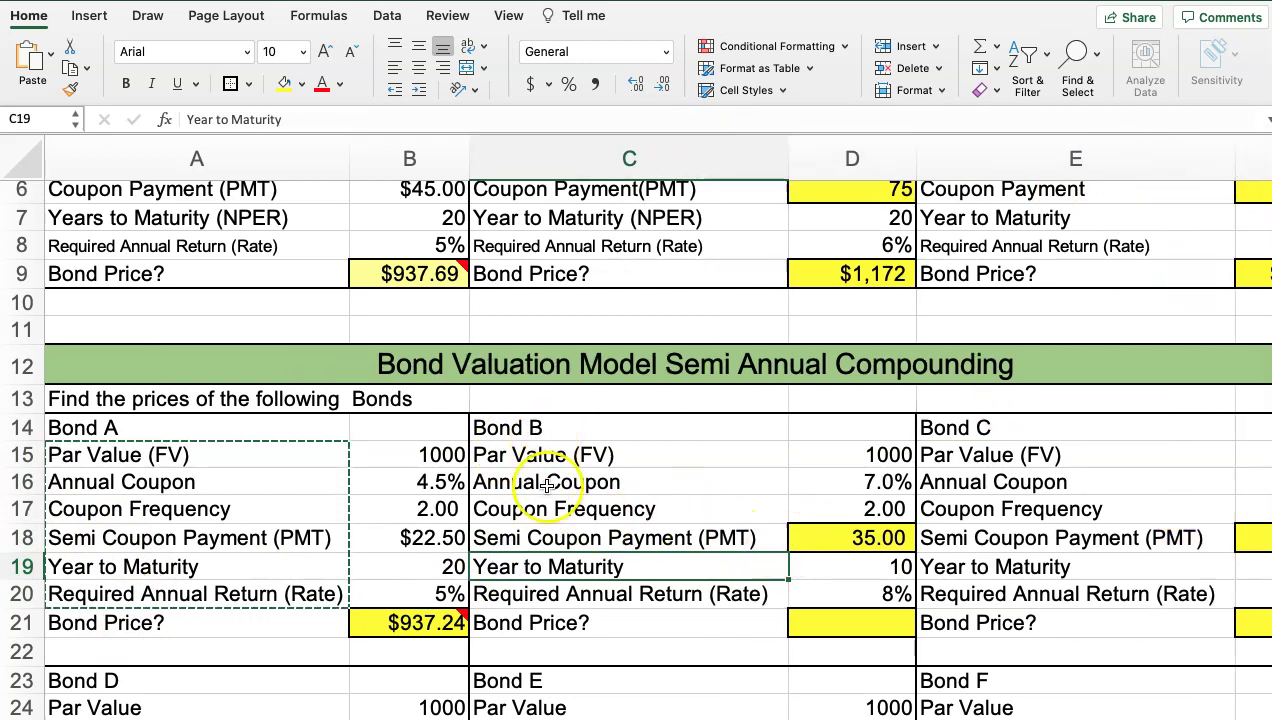
# Insert the PV function in D21 for Bond B's price, with Rate D20 and Nper D19*D17.
pyautogui.click(838, 623)
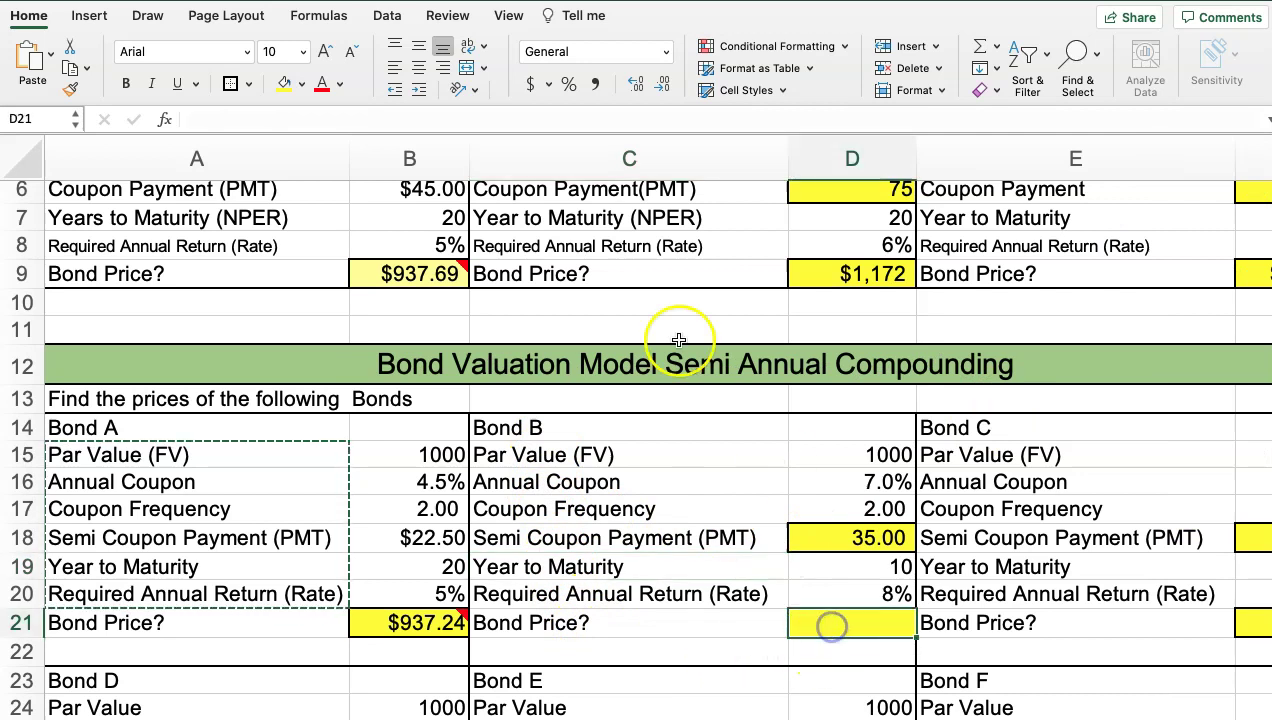
pyautogui.click(318, 16)
pyautogui.click(28, 50)
pyautogui.doubleClick(1070, 240)
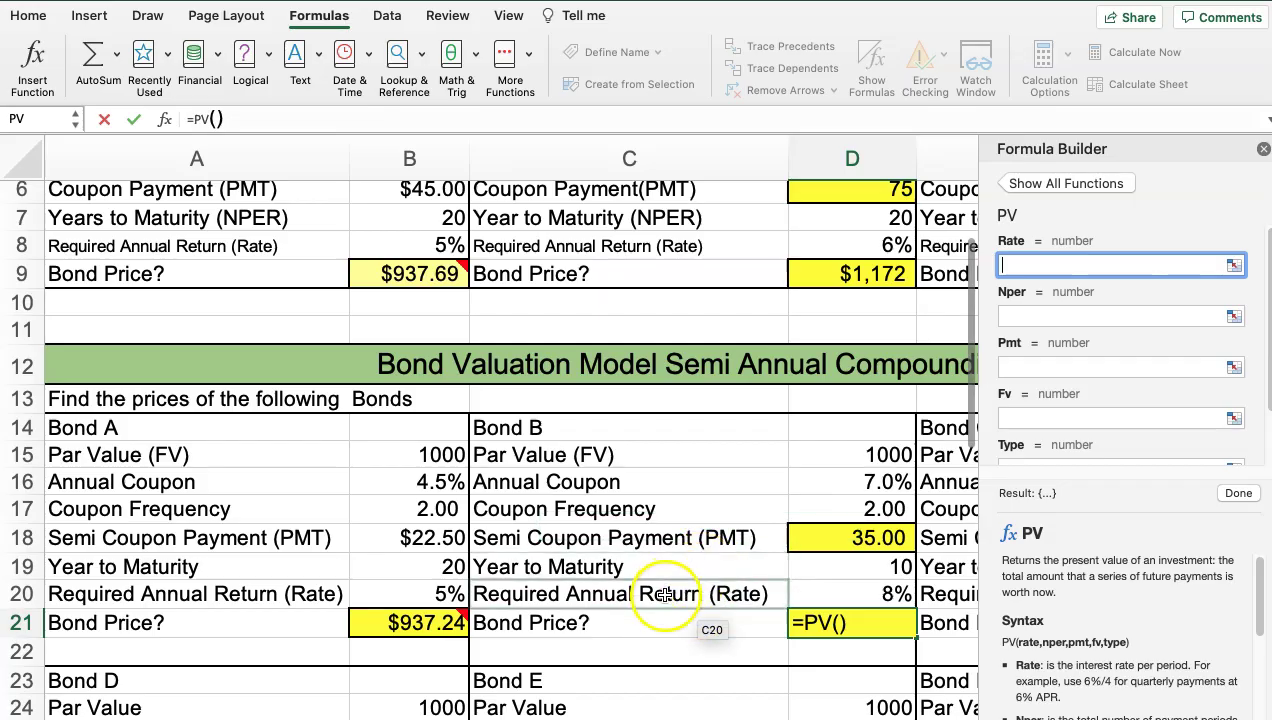
pyautogui.click(836, 600)
pyautogui.click(1030, 312)
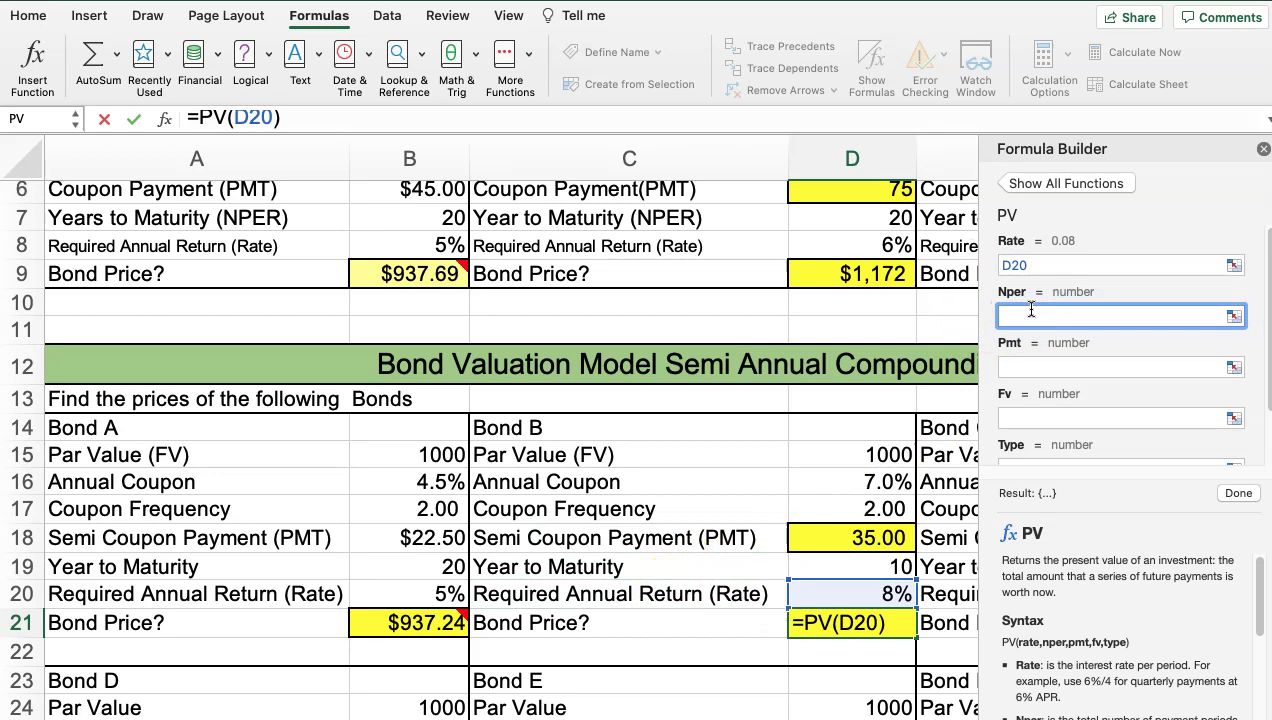
pyautogui.click(866, 566)
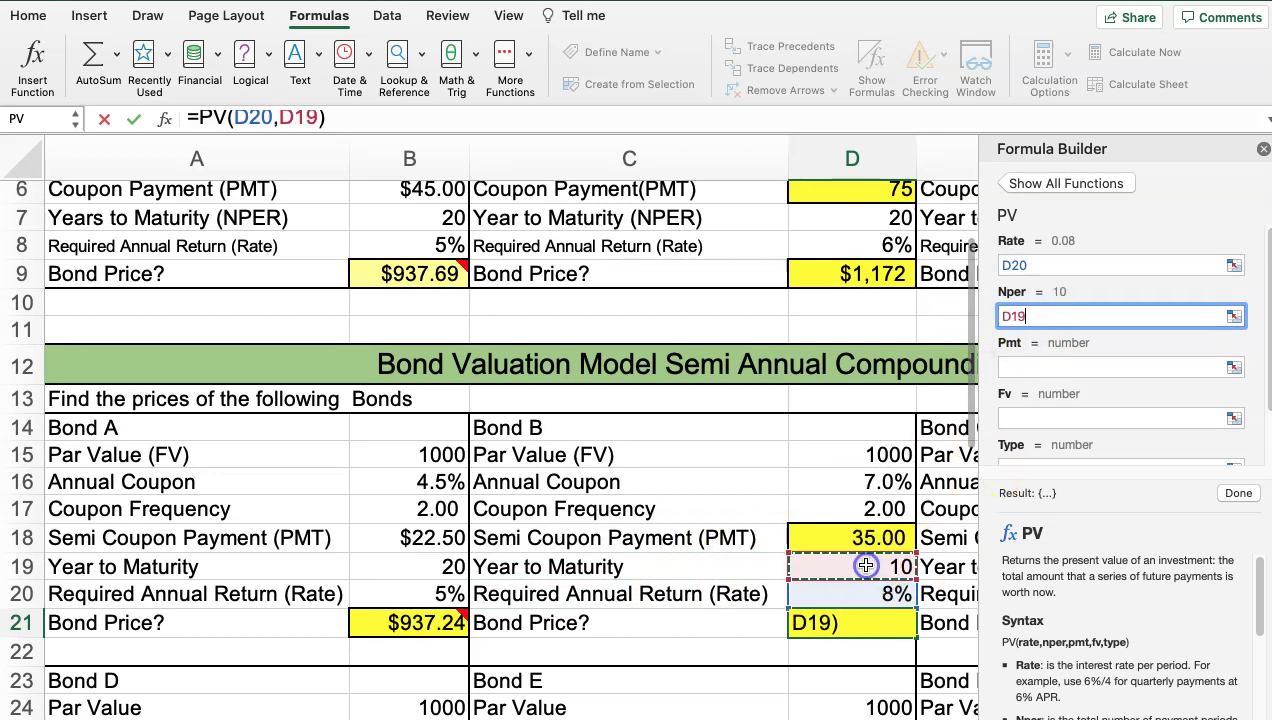
pyautogui.write('*')
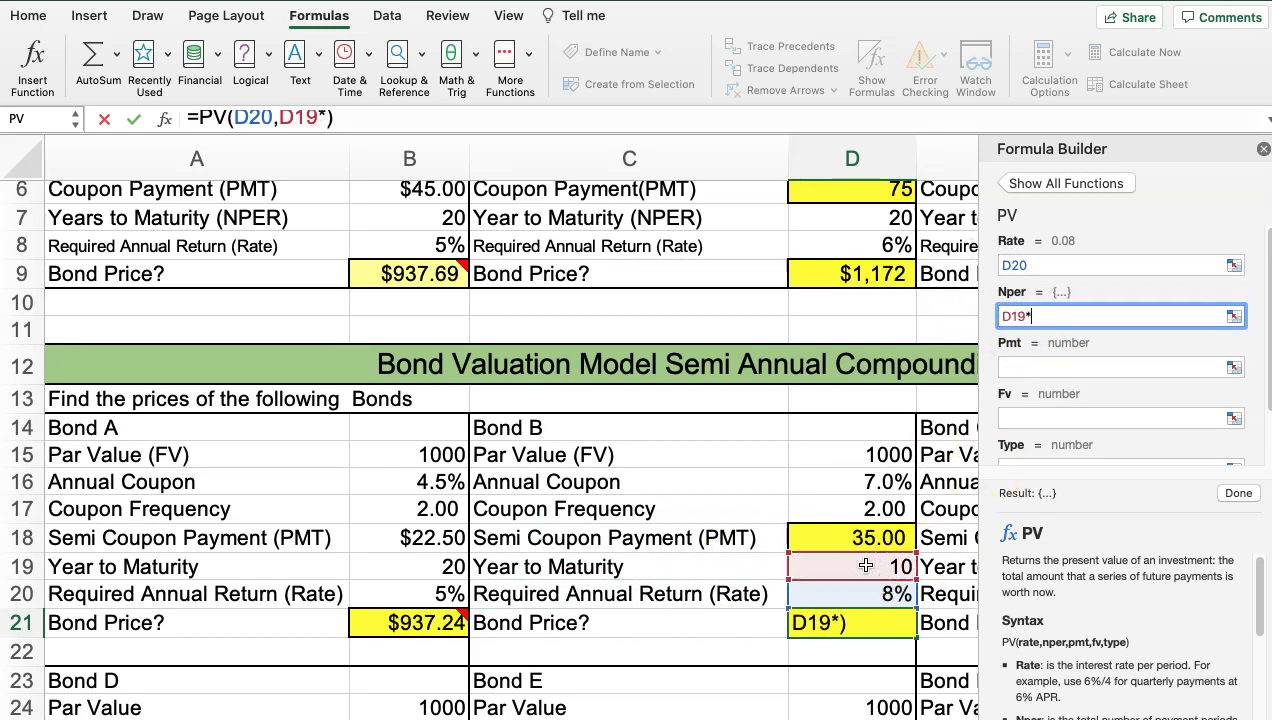
pyautogui.click(852, 505)
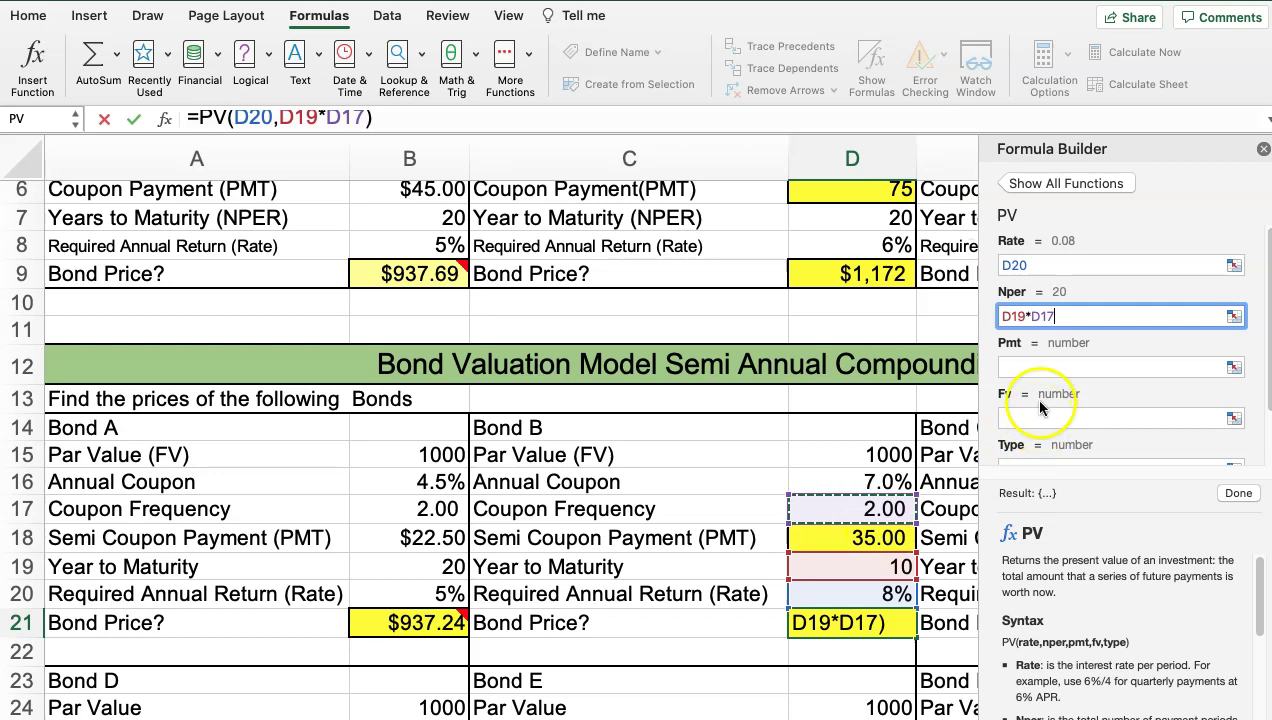
# Set the remaining PV arguments in D21 to Pmt D18 and Fv D15.
pyautogui.click(1031, 366)
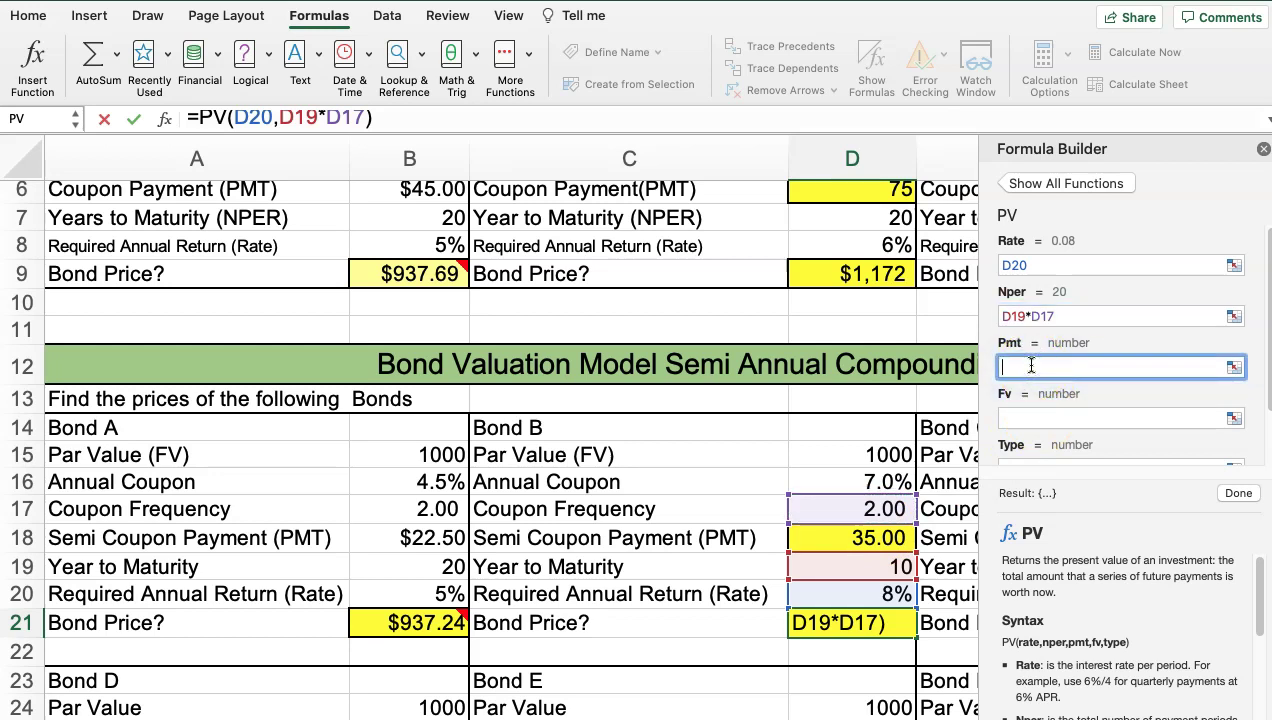
pyautogui.click(842, 550)
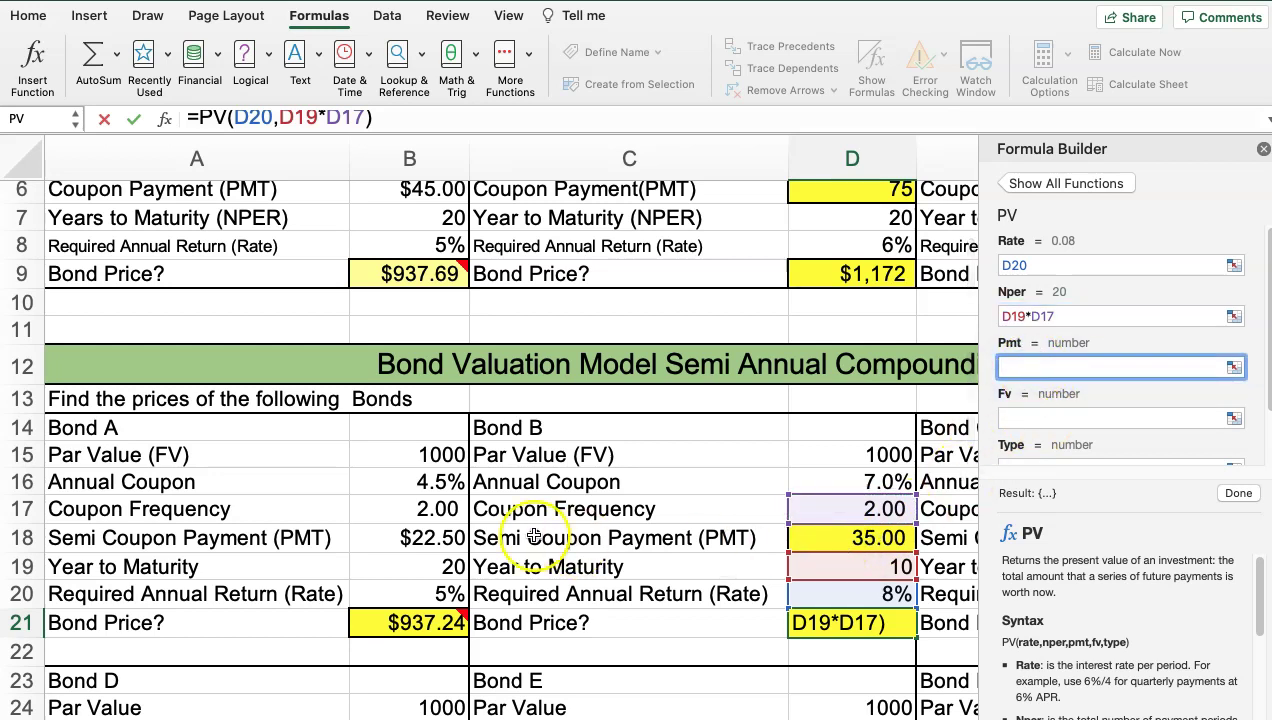
pyautogui.click(820, 537)
pyautogui.click(1030, 419)
pyautogui.click(833, 463)
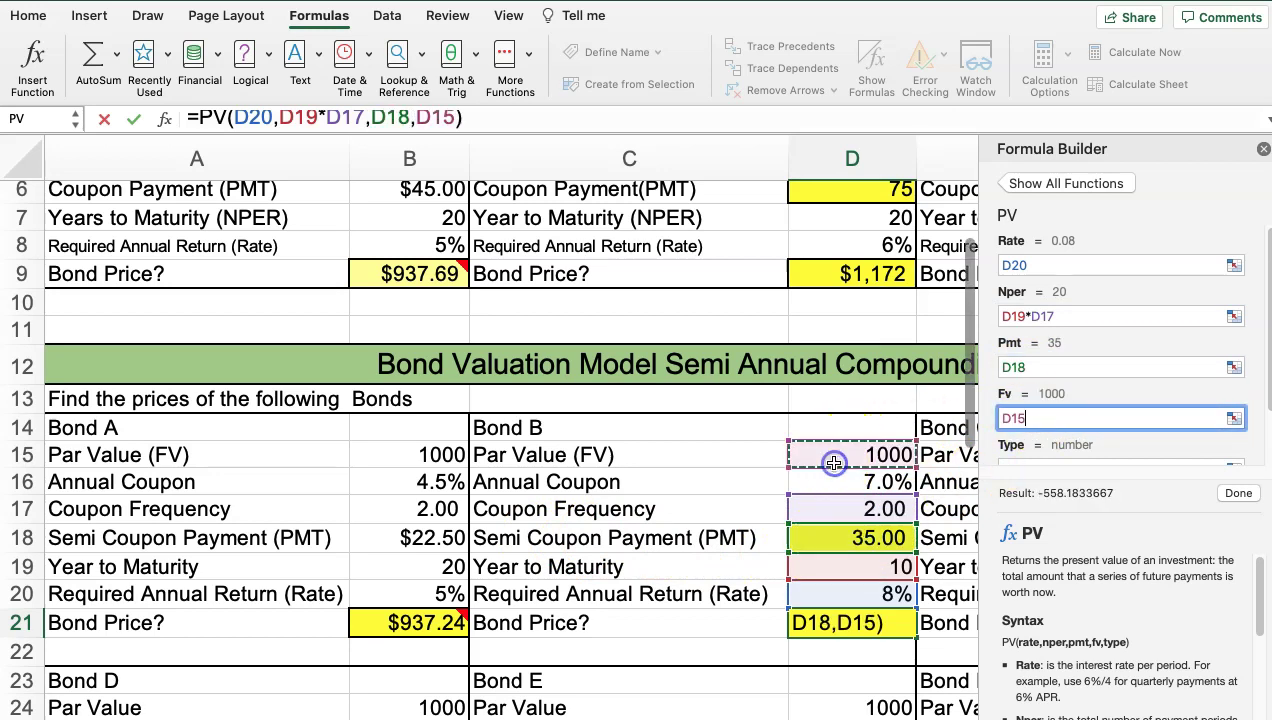
# Confirm the PV arguments in D21 and multiply Bond B's price formula by -1.
pyautogui.click(1236, 494)
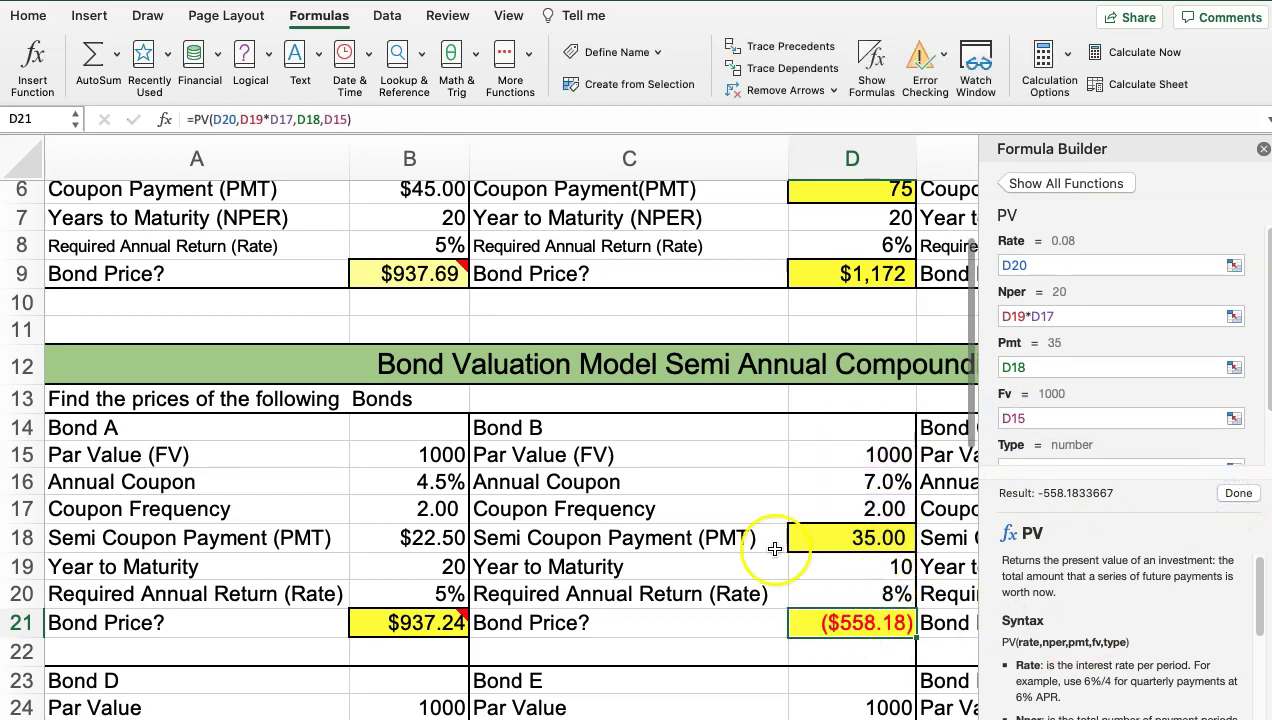
pyautogui.click(378, 121)
pyautogui.write('*-')
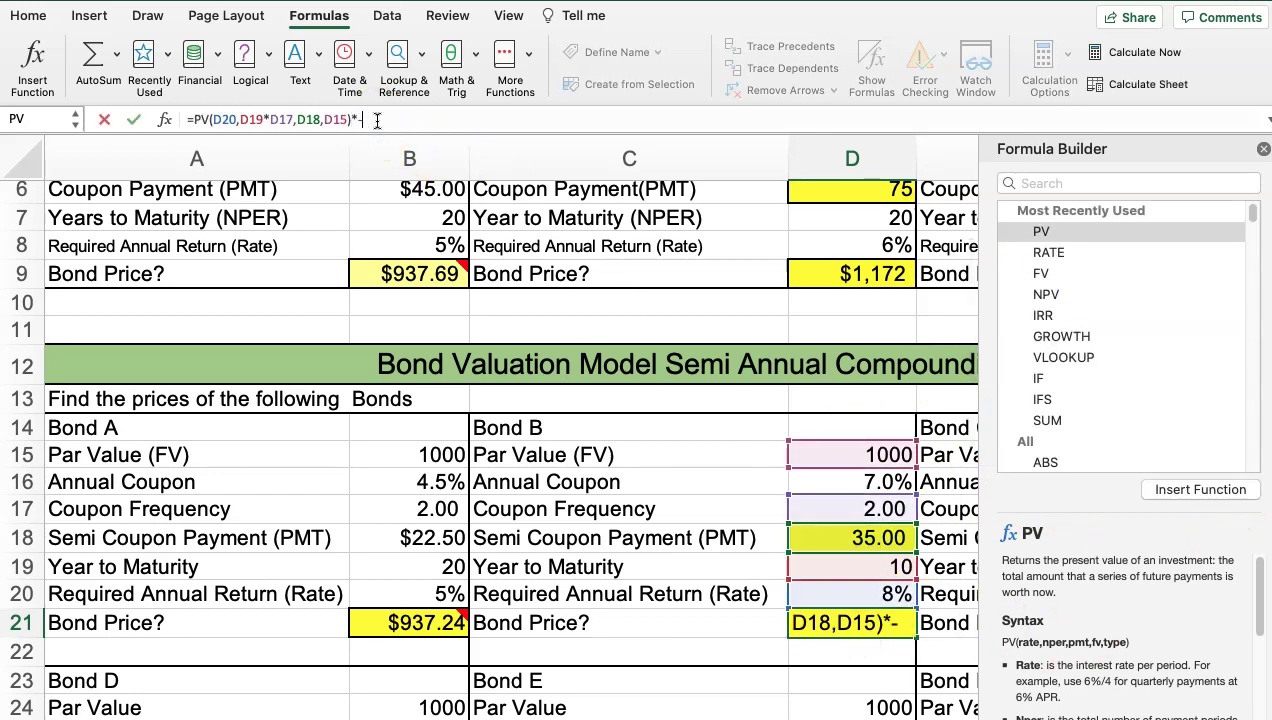
pyautogui.write('1')
pyautogui.press('Return')
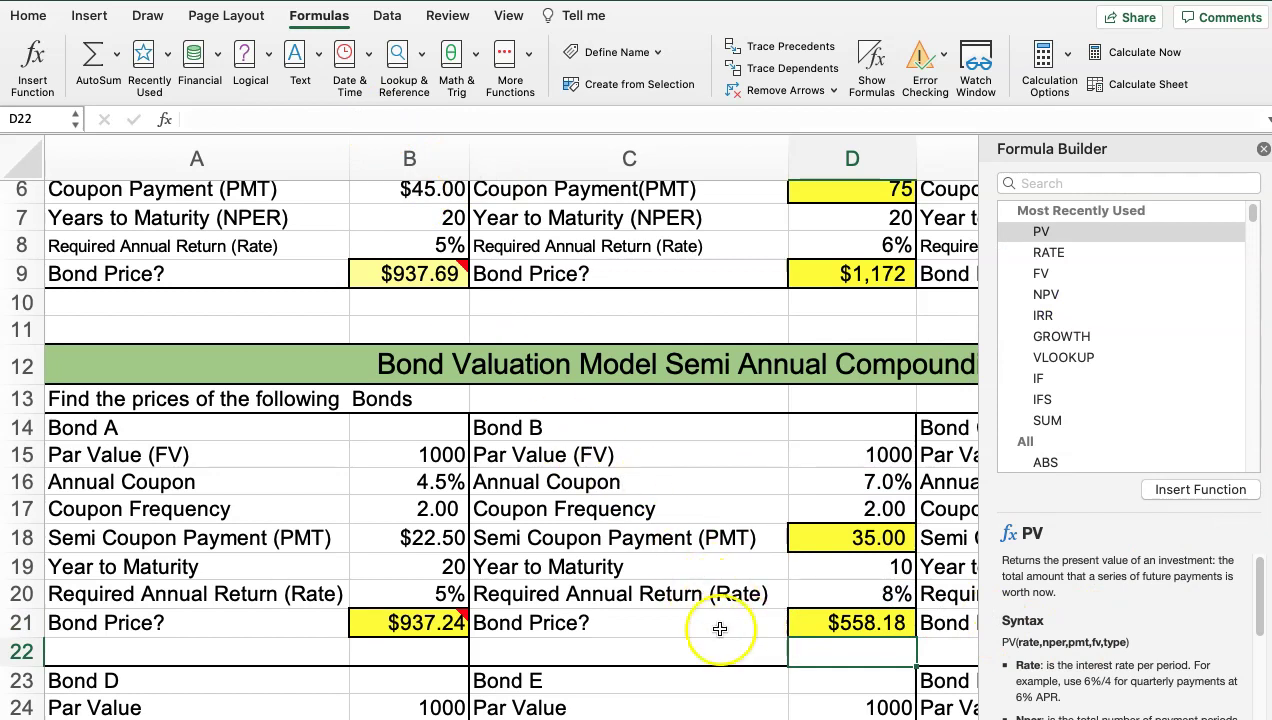
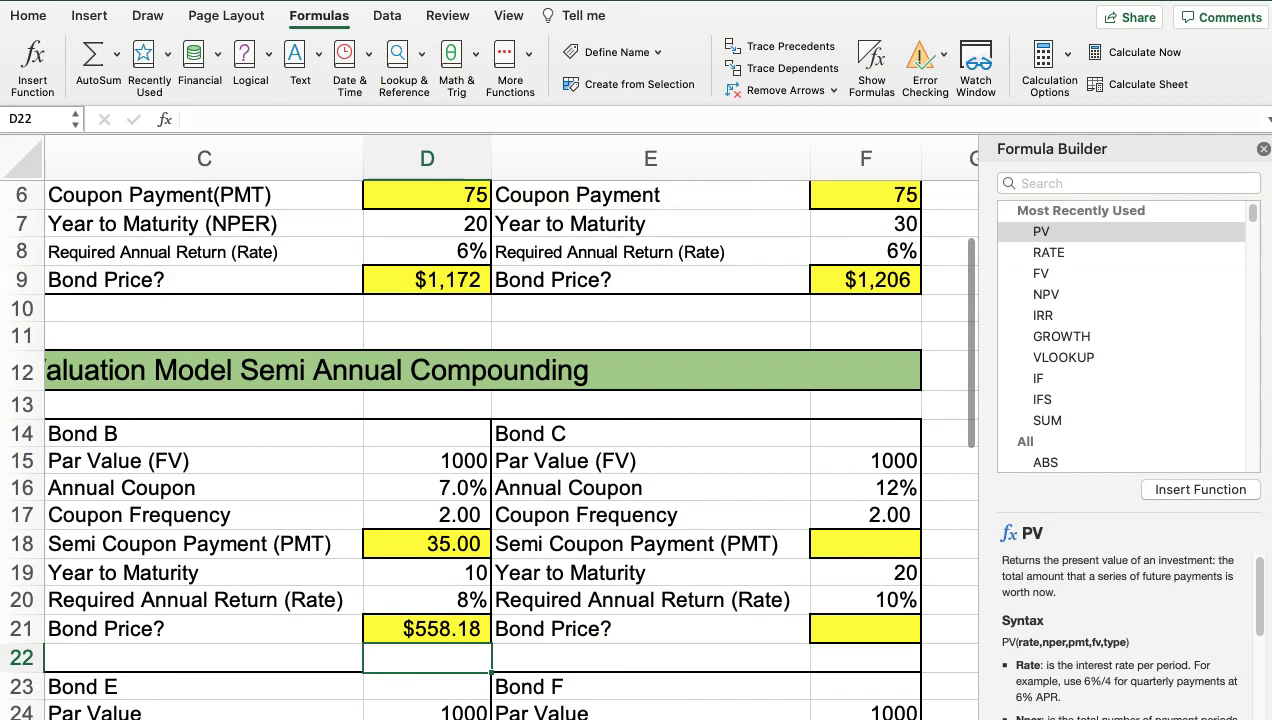
pyautogui.click(540, 546)
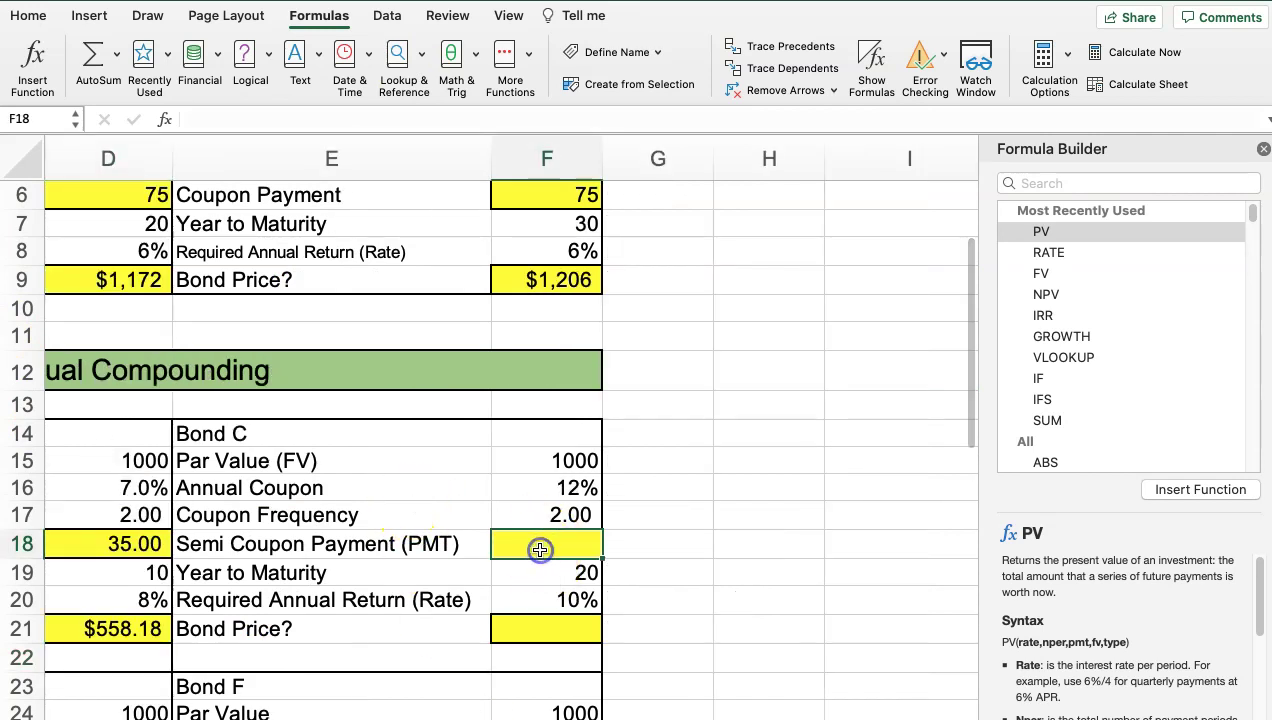
pyautogui.click(1043, 232)
pyautogui.doubleClick(1043, 232)
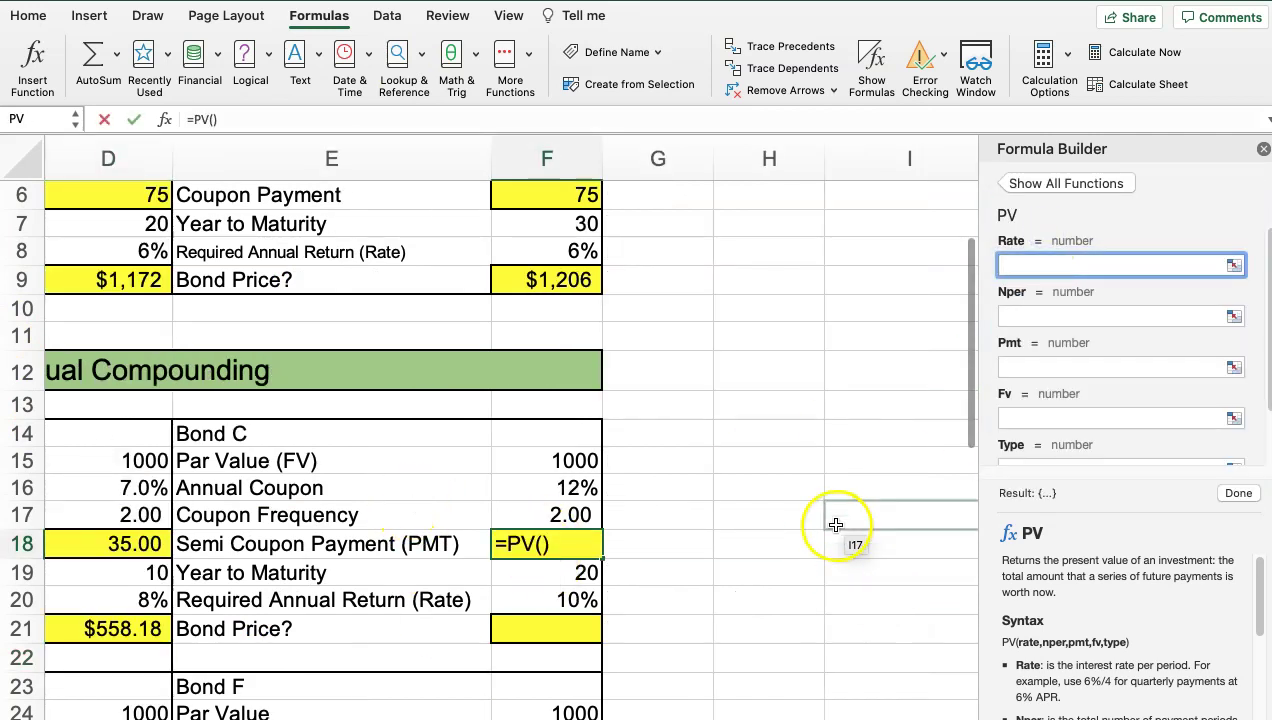
pyautogui.click(536, 595)
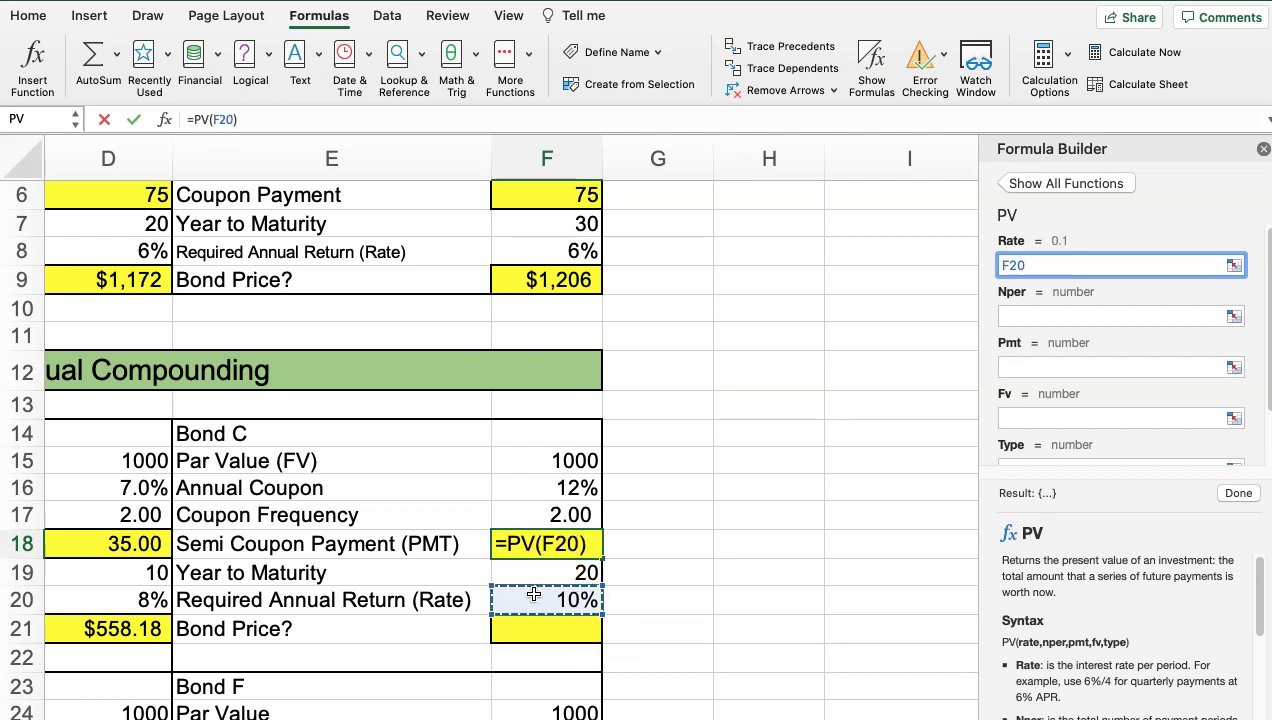
pyautogui.press('Escape')
# Calculate Bond C's semiannual coupon payment in F18 with the formula +F15*F16/F17.
pyautogui.write('+')
pyautogui.click(518, 464)
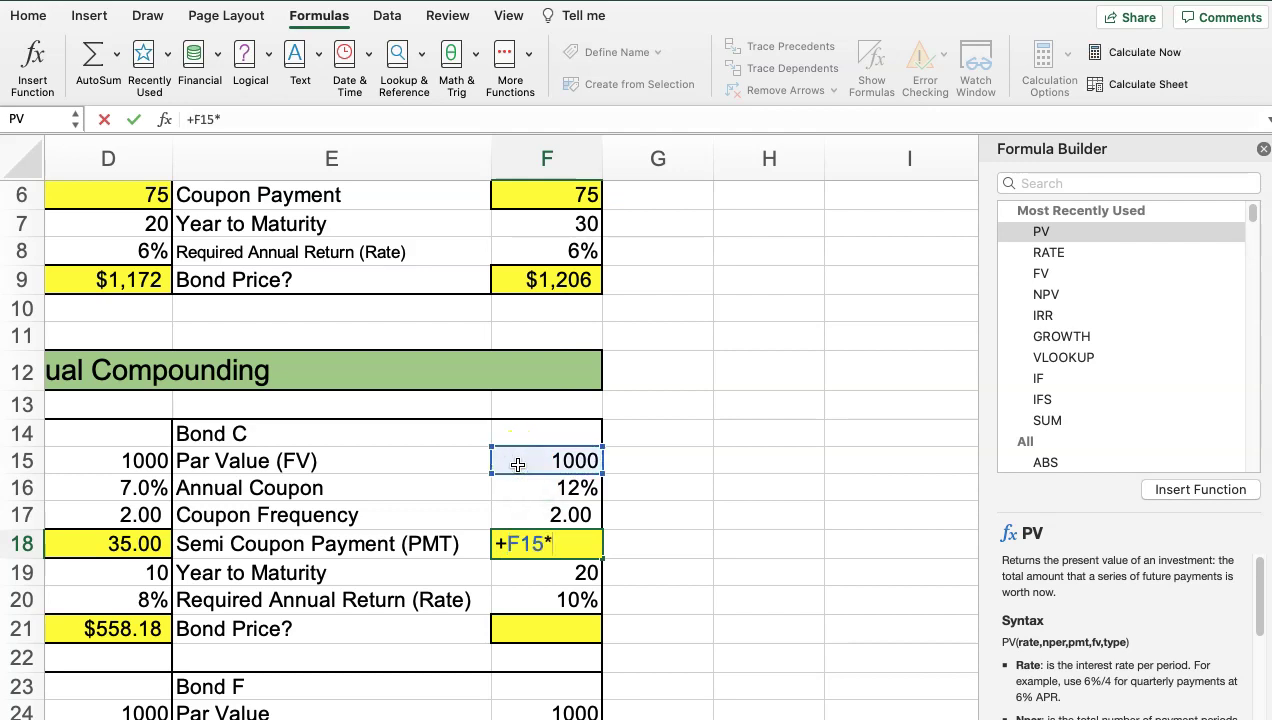
pyautogui.write('*')
pyautogui.click(523, 487)
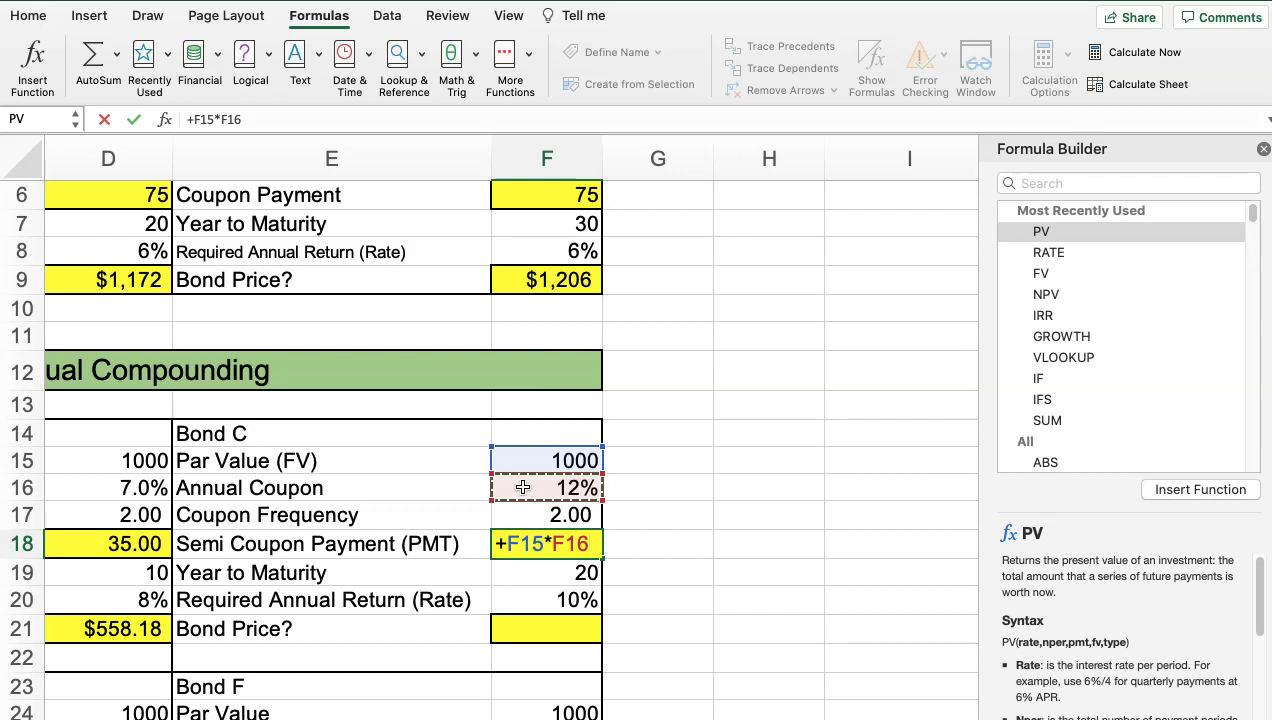
pyautogui.write('/')
pyautogui.click(523, 514)
pyautogui.press('Return')
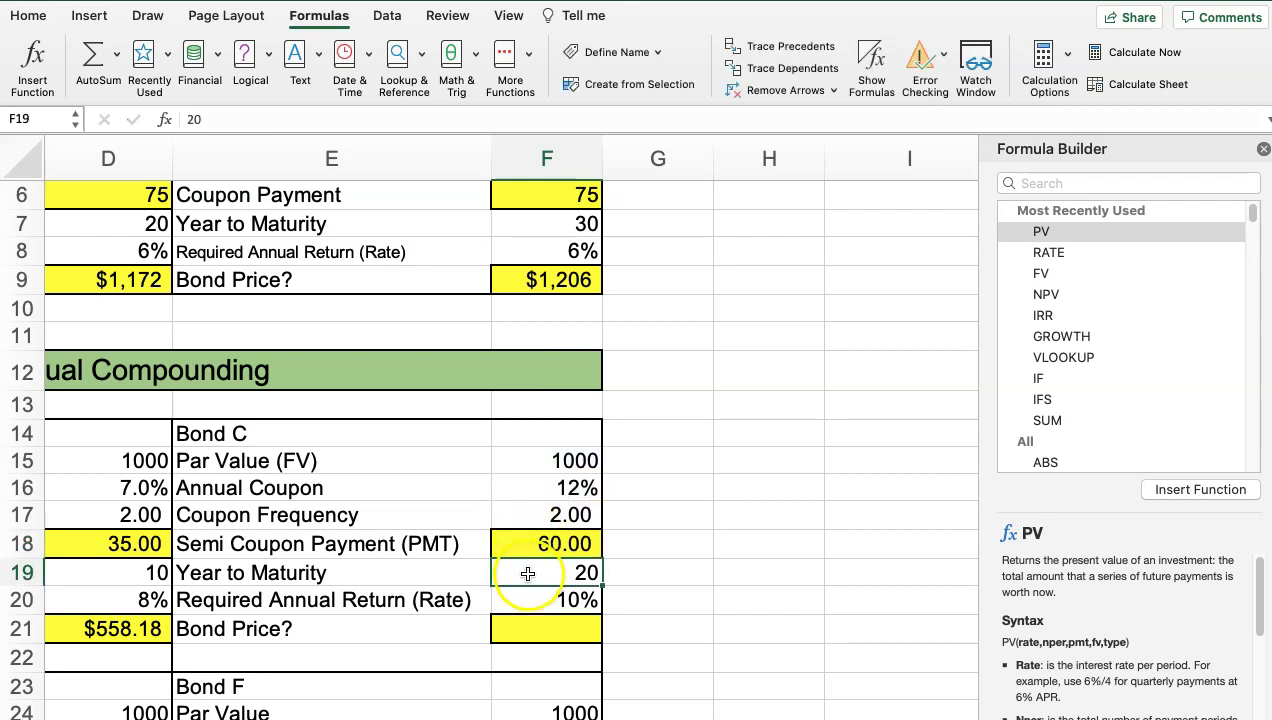
# Insert the PV function in F21 for Bond C's price, with Rate F20 and Nper F19*F17.
pyautogui.click(529, 626)
pyautogui.doubleClick(1041, 233)
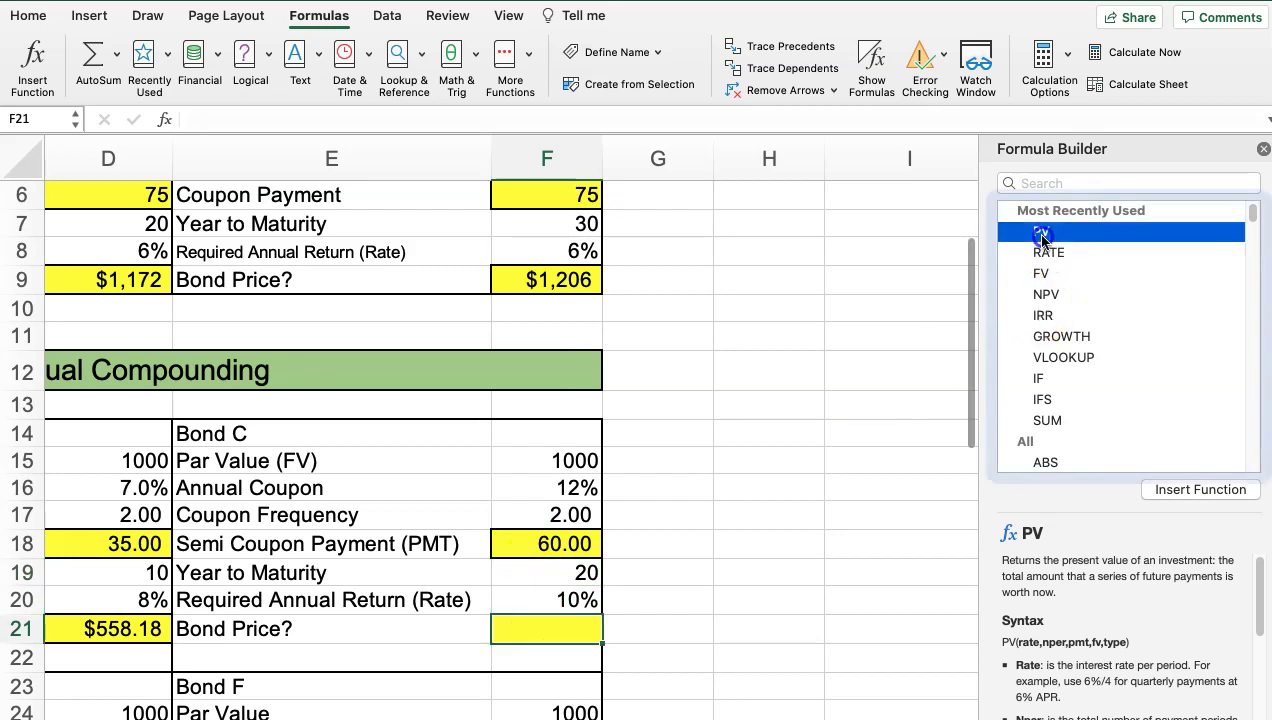
pyautogui.click(533, 597)
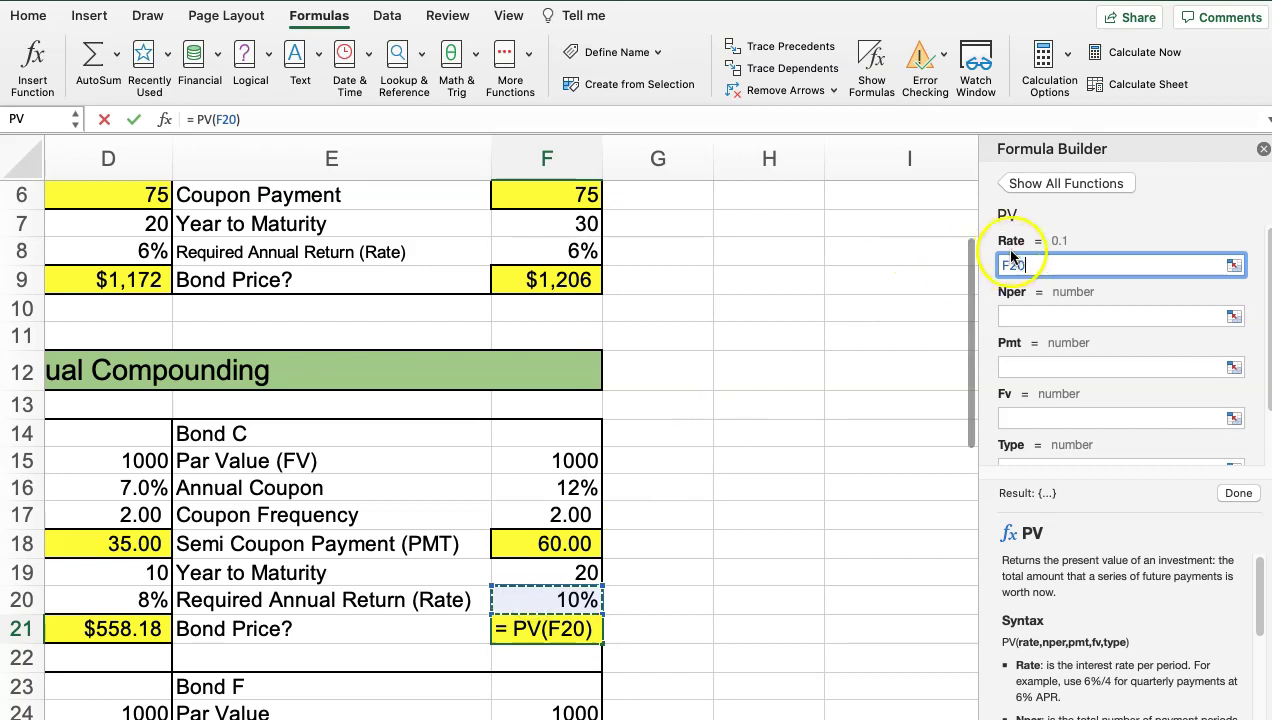
pyautogui.click(1032, 315)
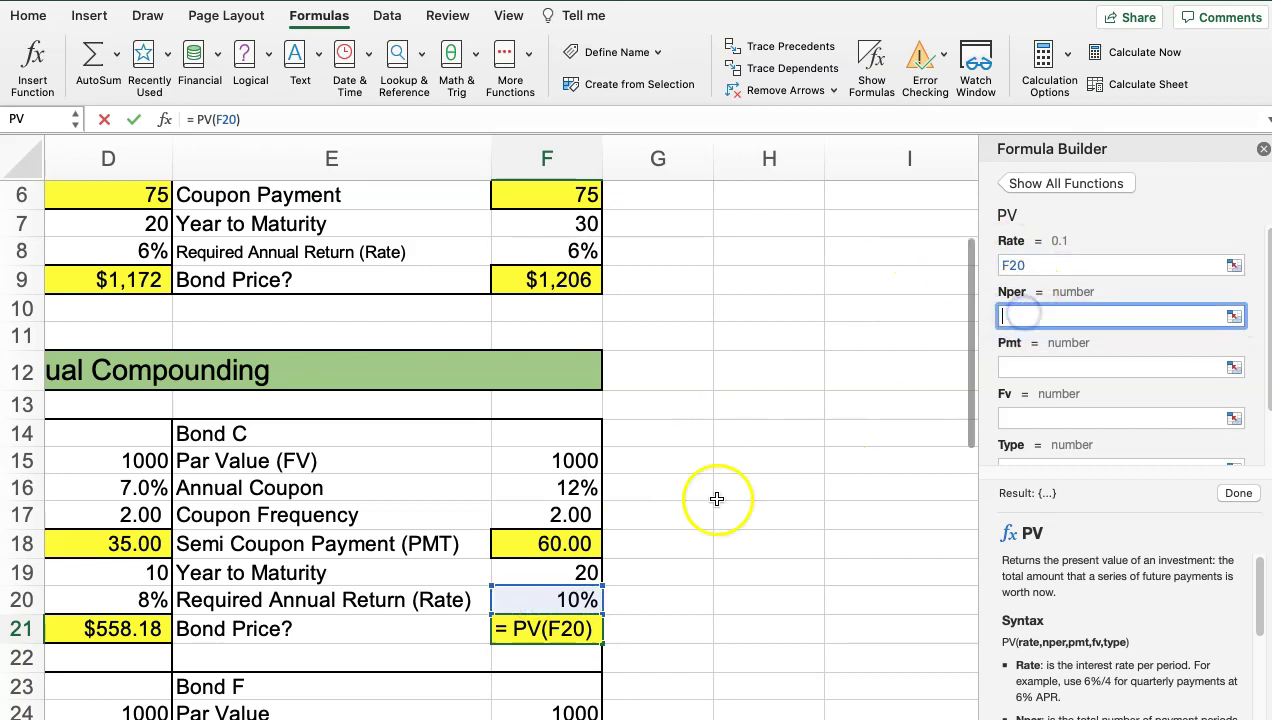
pyautogui.click(530, 568)
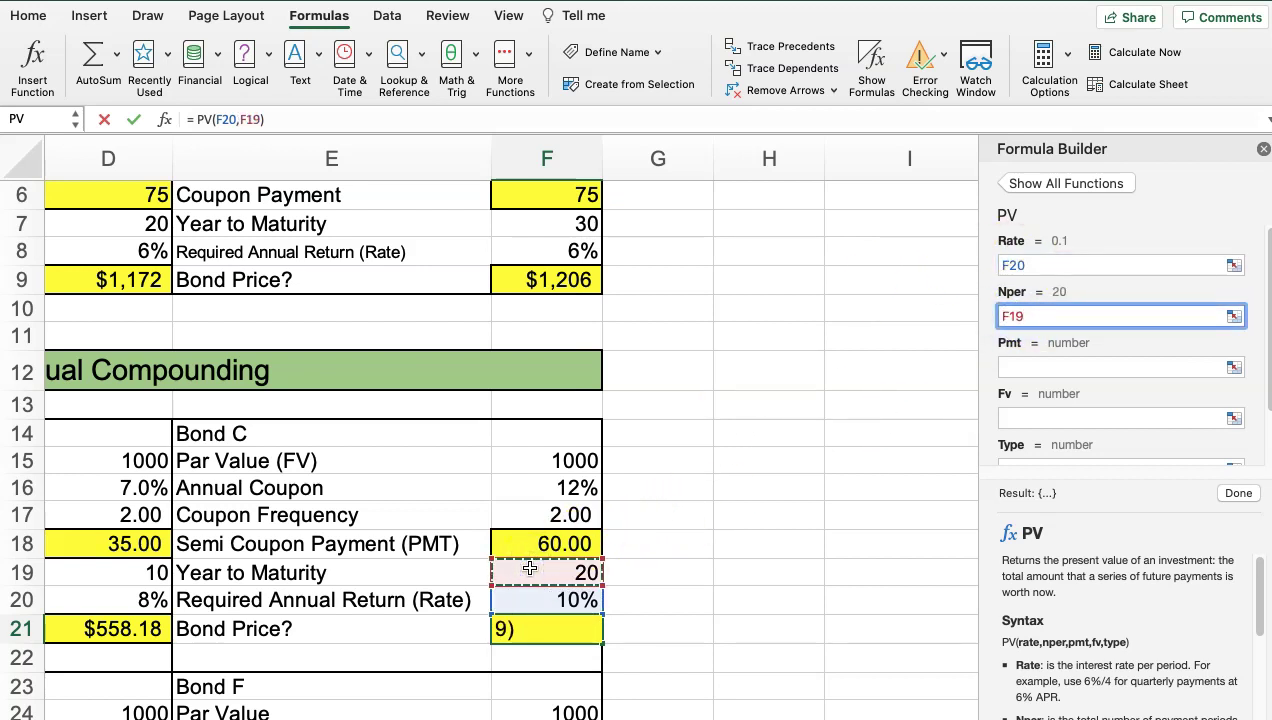
pyautogui.write('*')
pyautogui.click(524, 511)
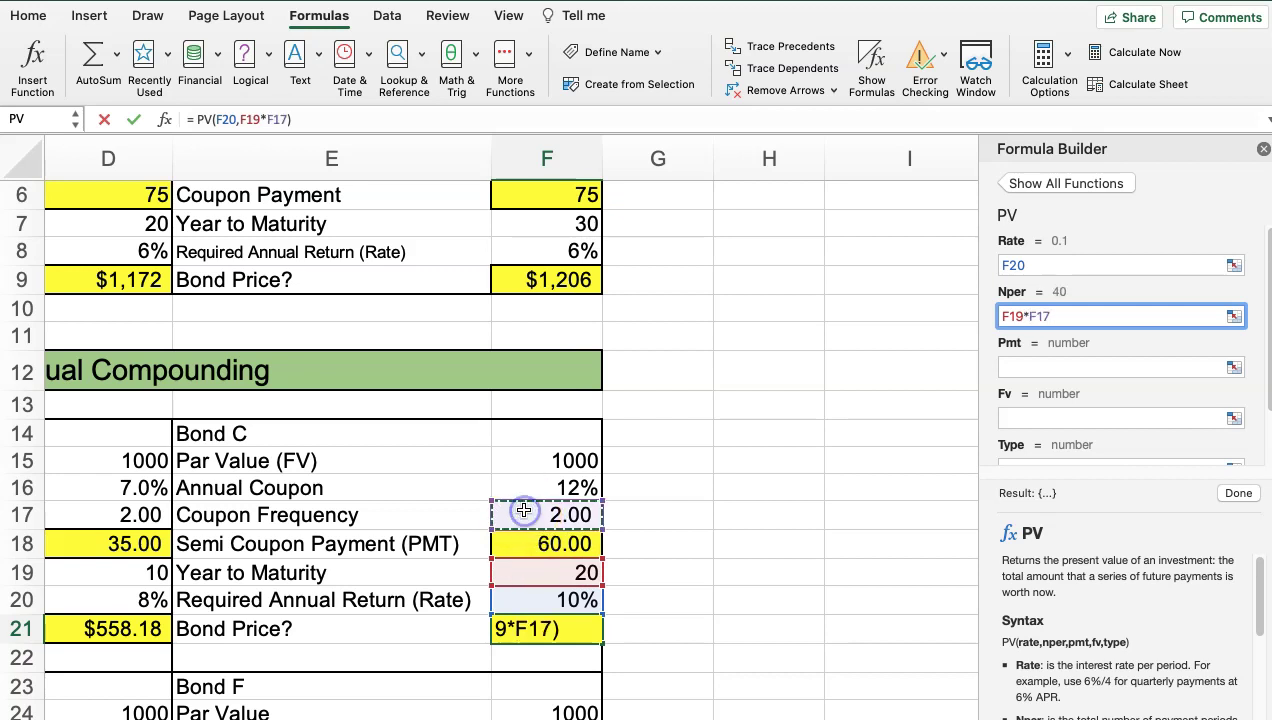
# Set the remaining PV arguments in F21 to Pmt F18 and Fv F15, and finish the function.
pyautogui.click(1012, 367)
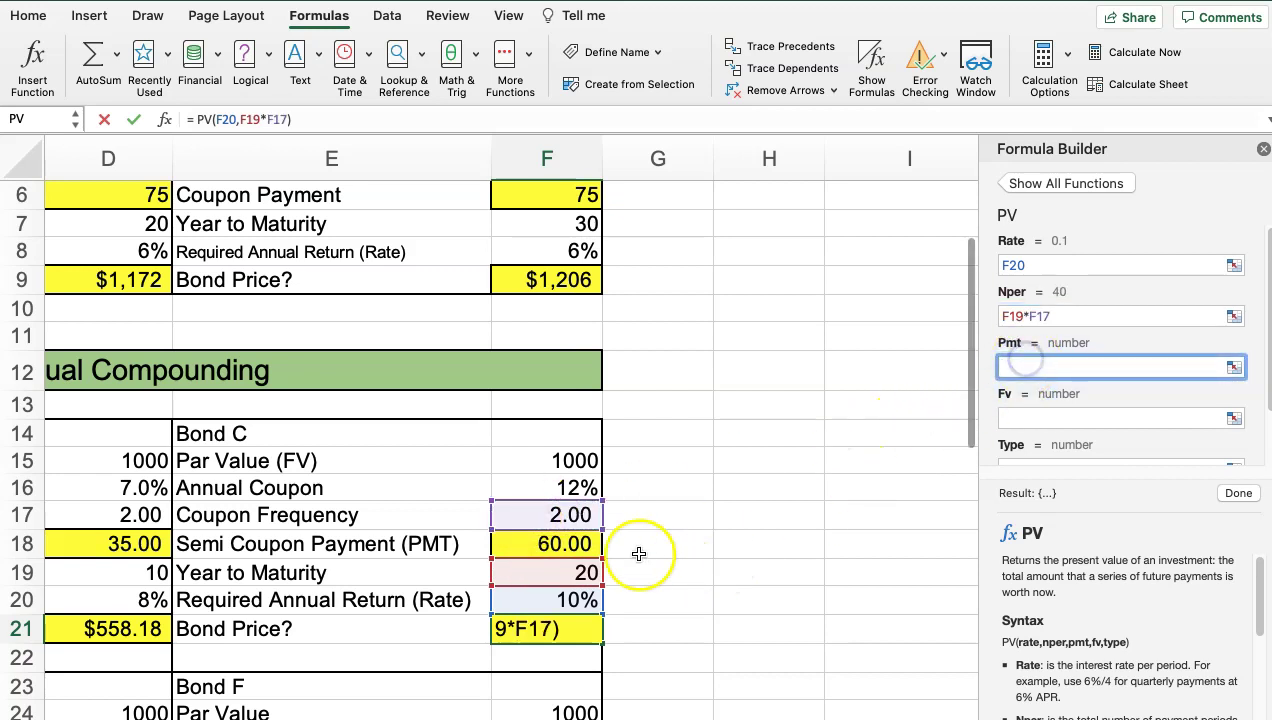
pyautogui.click(511, 553)
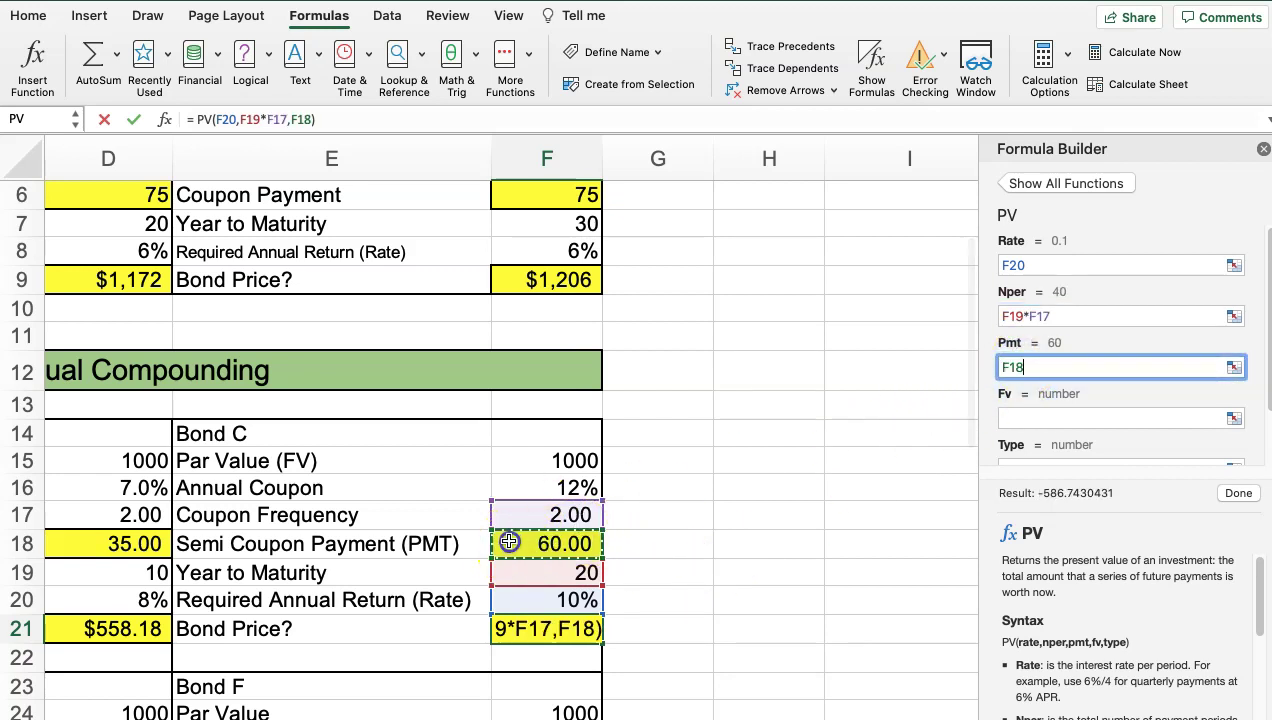
pyautogui.click(1034, 417)
pyautogui.write('-')
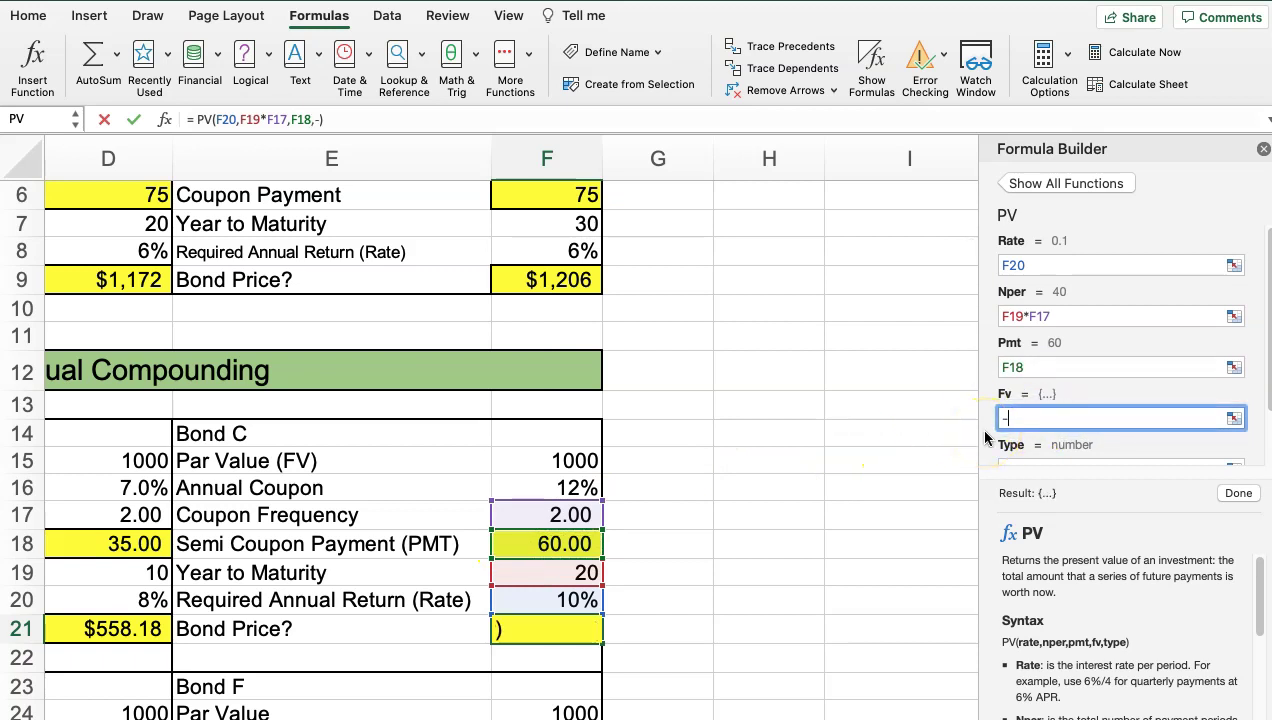
pyautogui.click(526, 459)
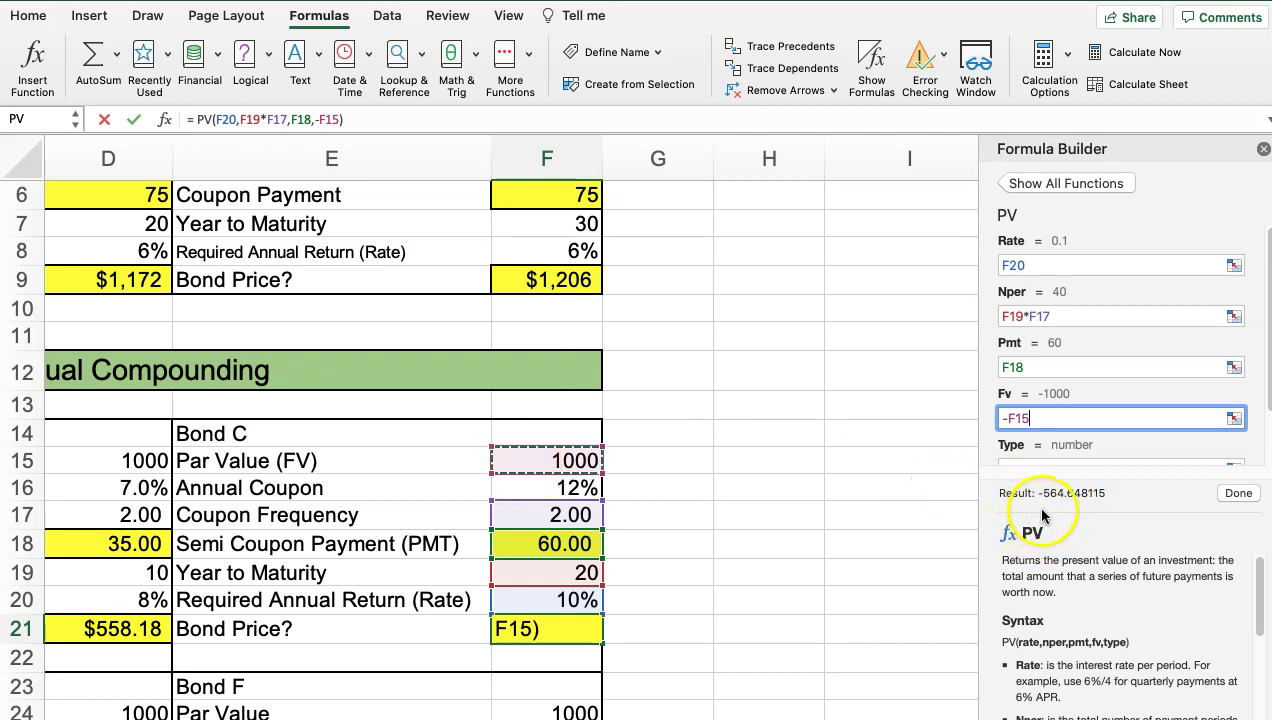
pyautogui.click(1008, 418)
pyautogui.press('BackSpace')
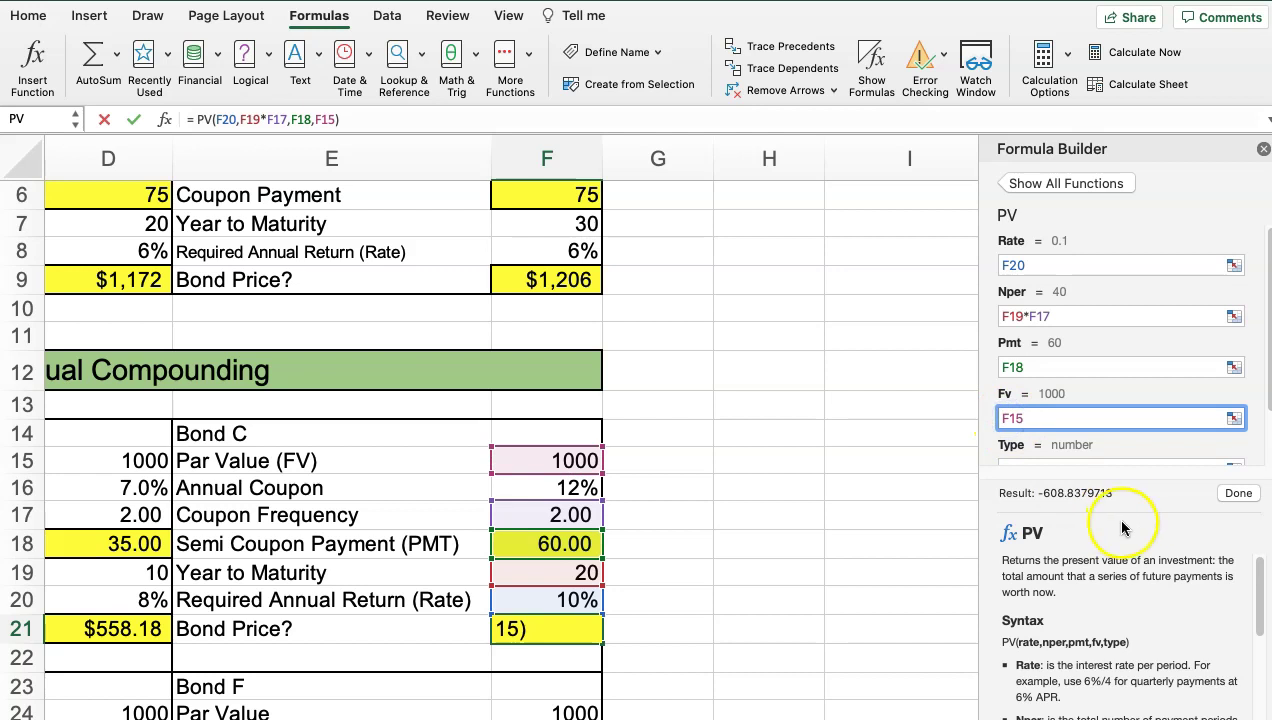
pyautogui.click(1240, 494)
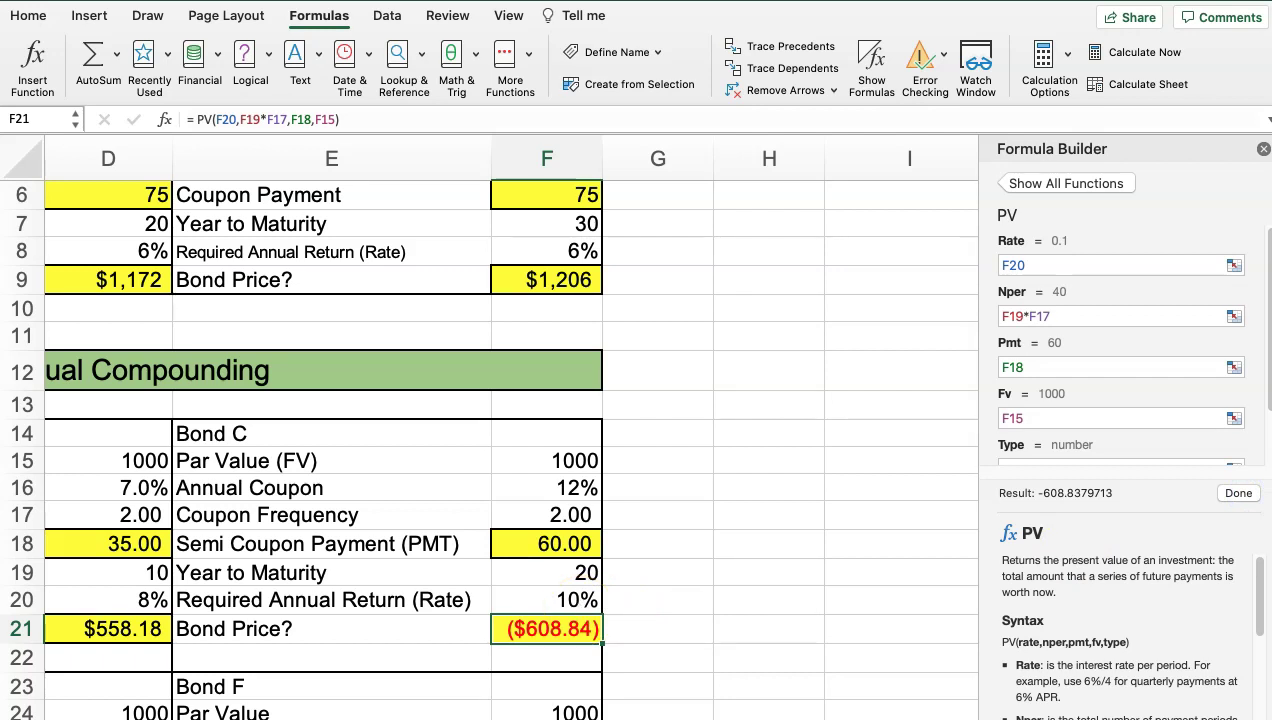
# Multiply Bond C's price formula in F21 by -1.
pyautogui.click(352, 119)
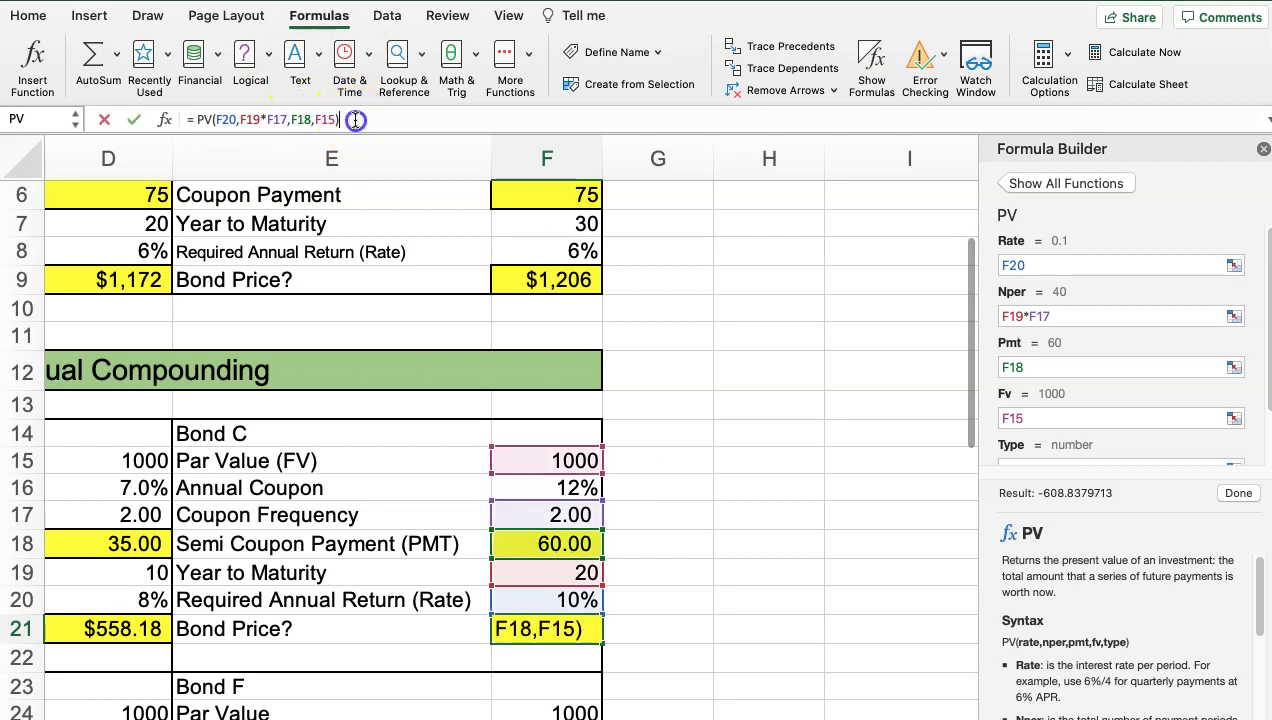
pyautogui.write('*-1')
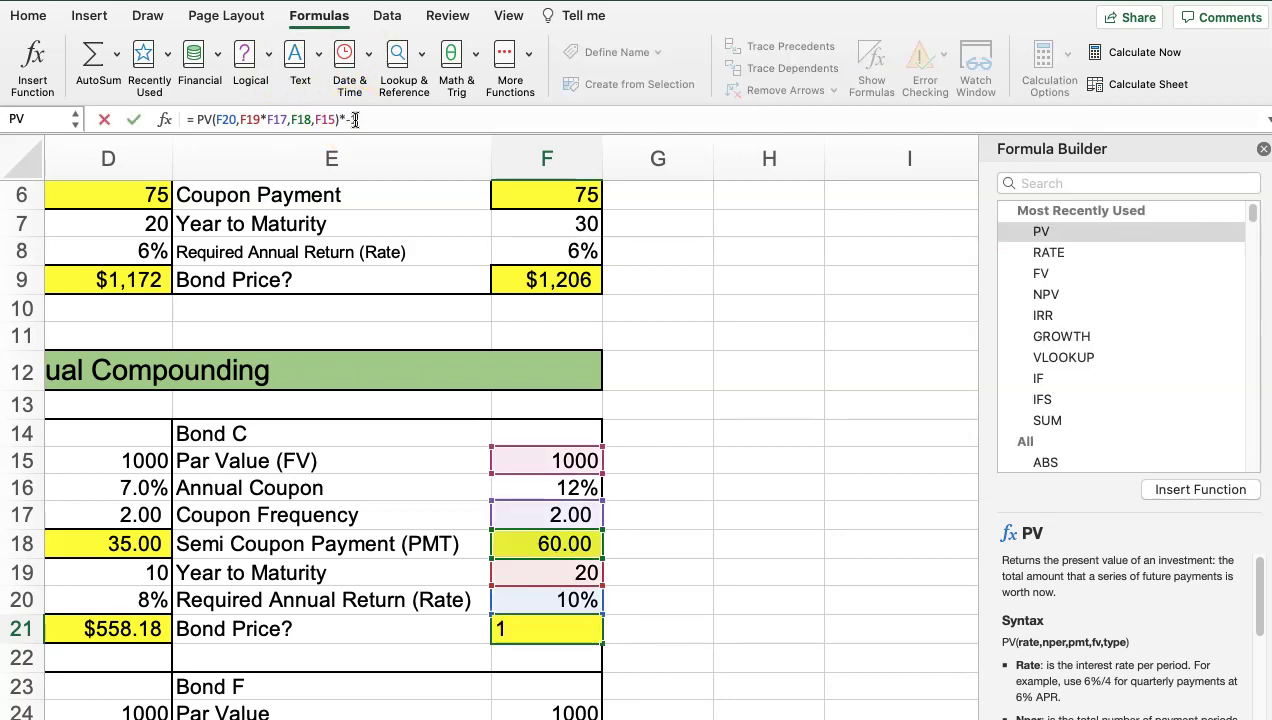
pyautogui.press('Return')
# Look over the semiannual model's bonds, including the unfilled Bond D and E blocks, and the basic model above it.
pyautogui.click(449, 543)
pyautogui.press('Left')
pyautogui.press('Left')
pyautogui.press('Left')
pyautogui.press('Left')
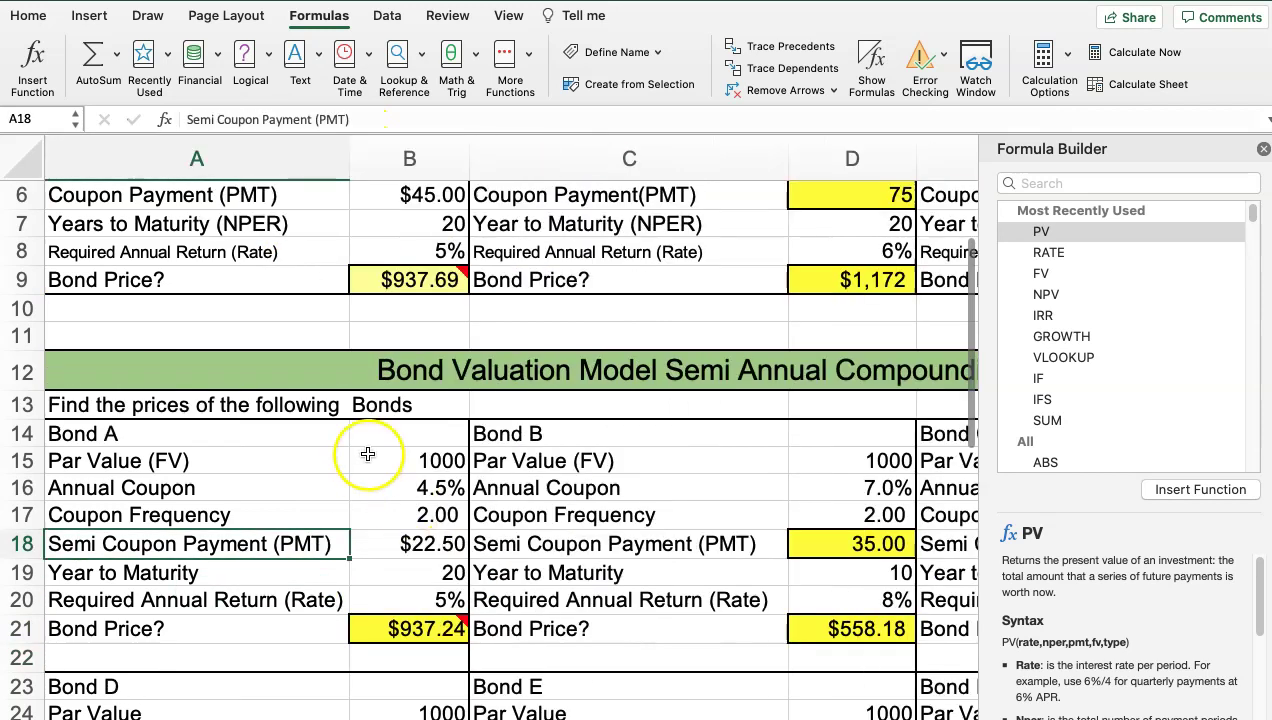
pyautogui.scroll(1, 368, 455)
pyautogui.scroll(-5, 363, 539)
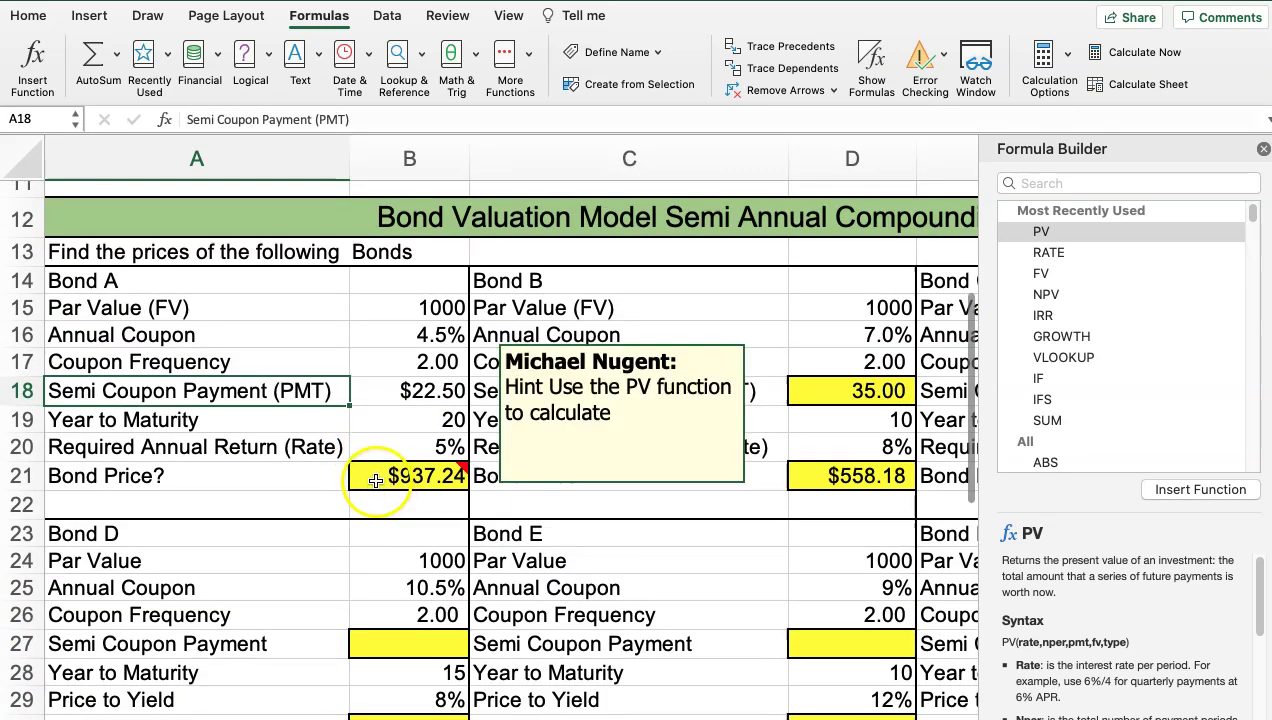
pyautogui.scroll(-4, 372, 478)
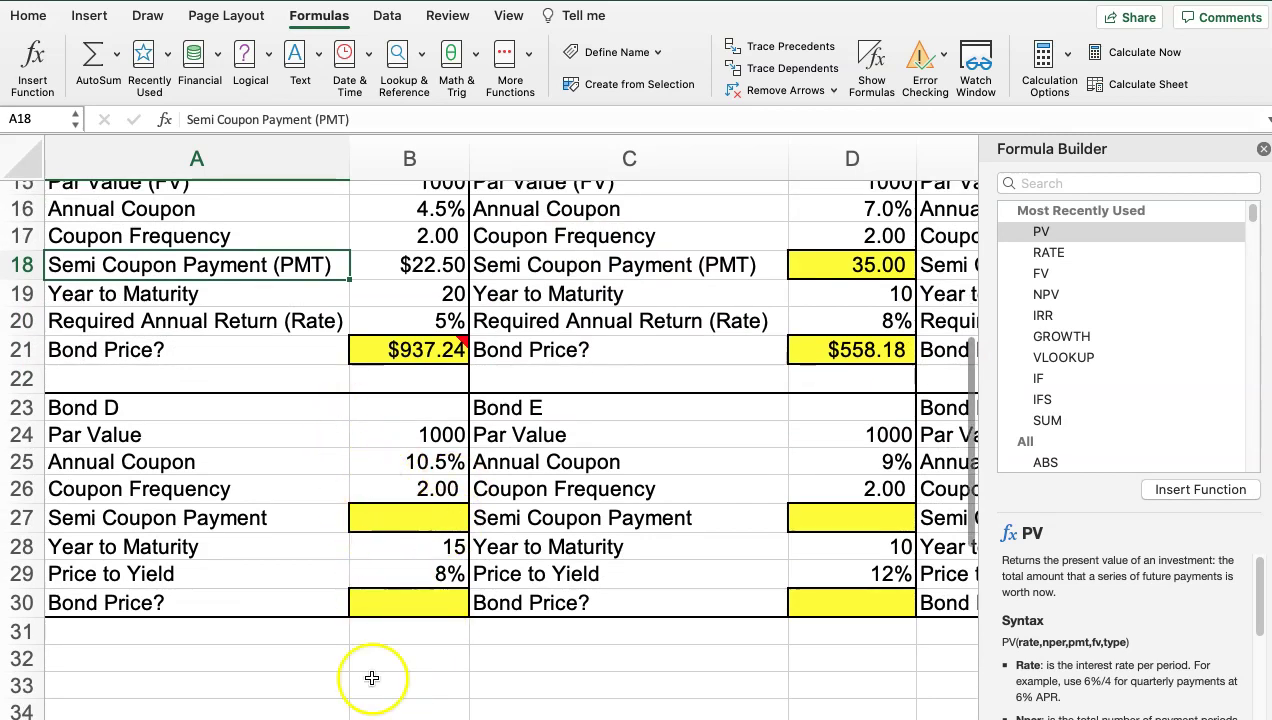
pyautogui.hscroll(5, 155, 387)
pyautogui.hscroll(-5, 155, 387)
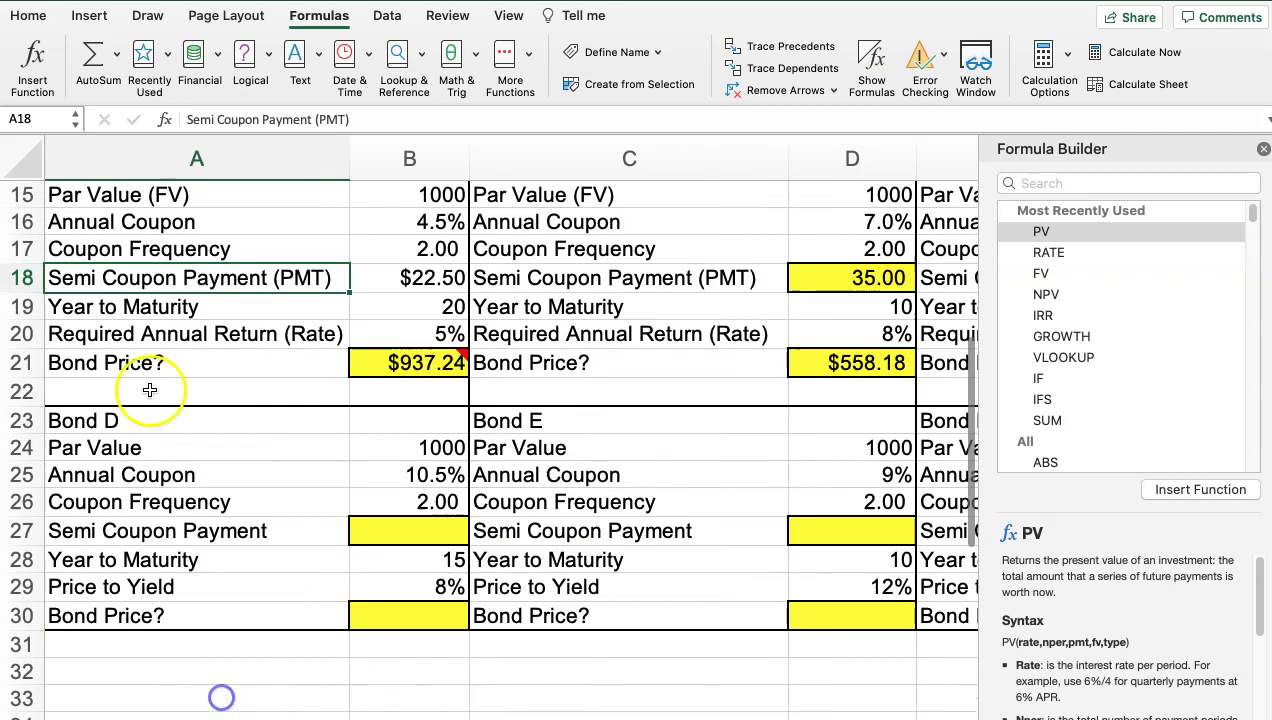
pyautogui.scroll(4, 155, 387)
pyautogui.scroll(3, 155, 387)
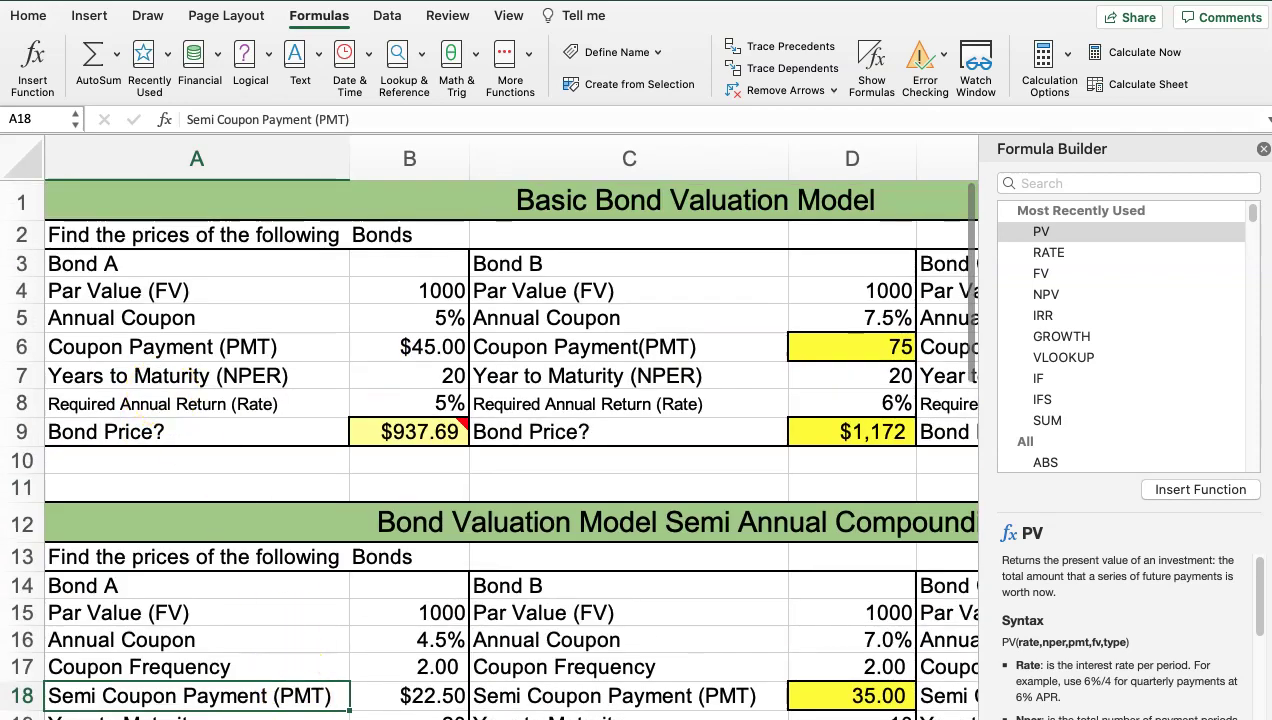
# Switch to the Yield To Maturity sheet, close the Formula Builder, and enlarge the first cash flow table.
pyautogui.hotkey('ctrl', 'pagedown')
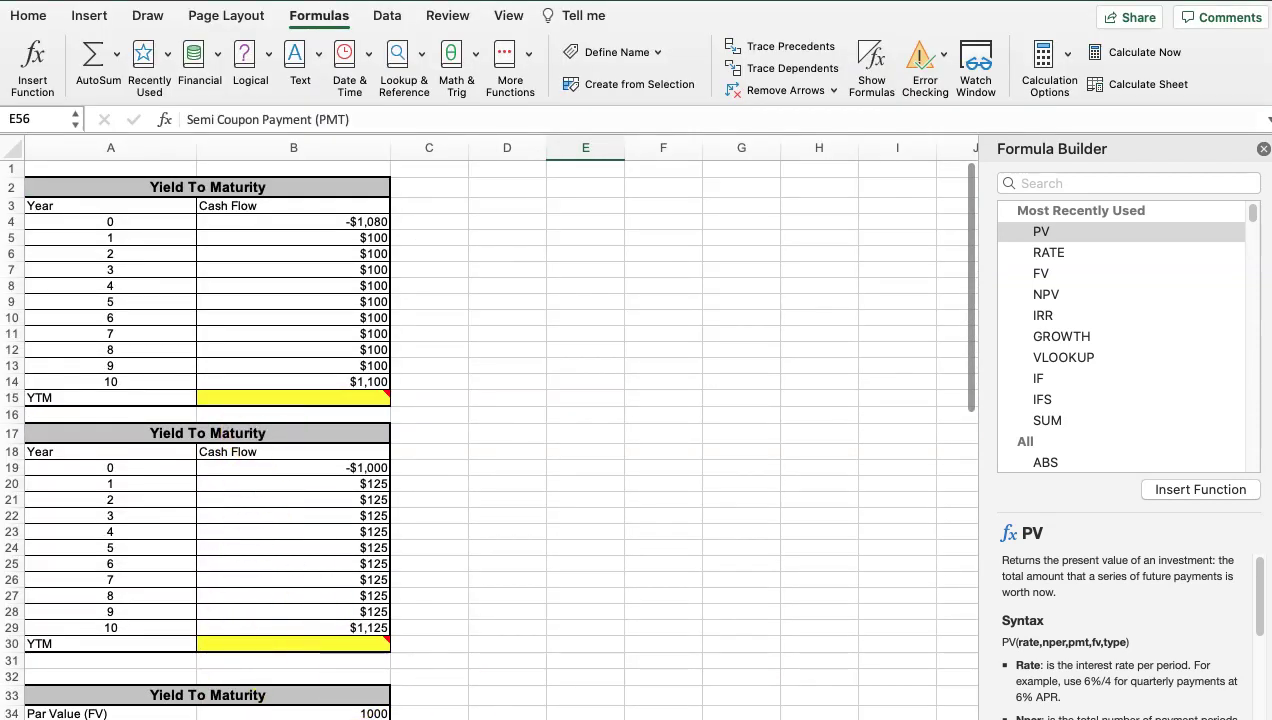
pyautogui.click(1263, 148)
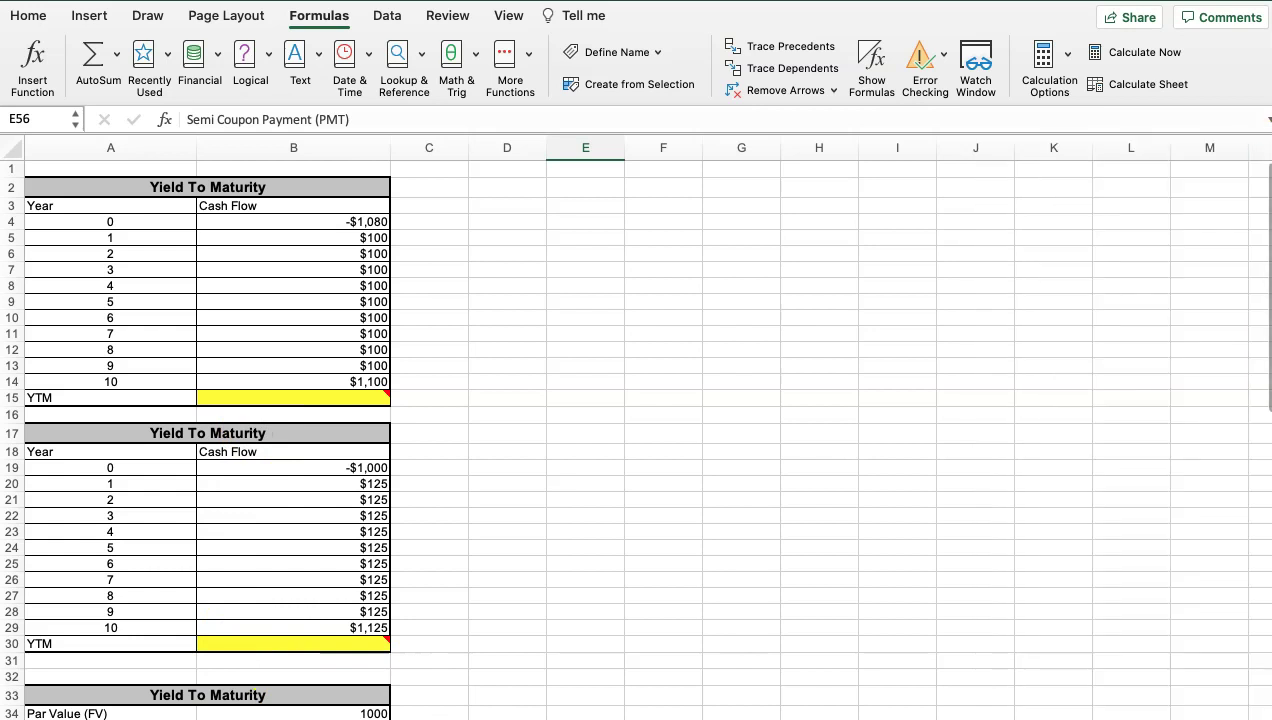
pyautogui.scroll(5, 728, 510)
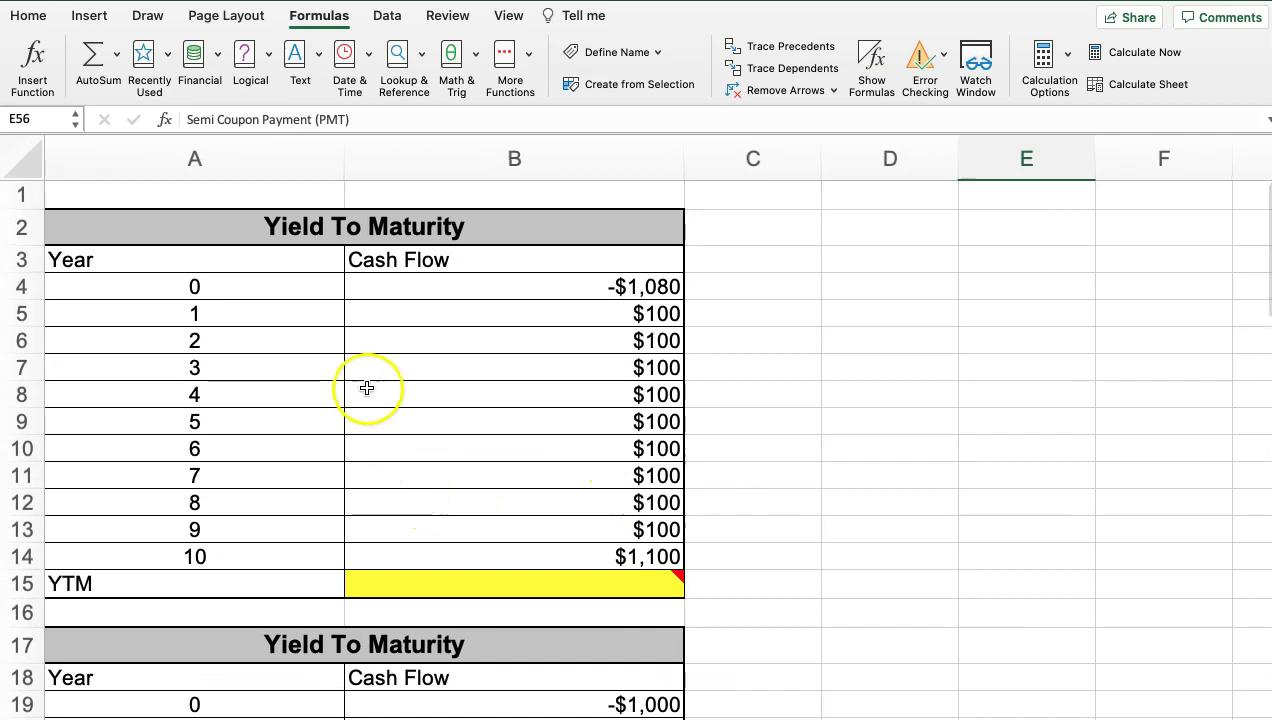
# Examine the first Yield To Maturity table's cash flows in B4:B14 and the note on the YTM cell B15.
pyautogui.click(399, 287)
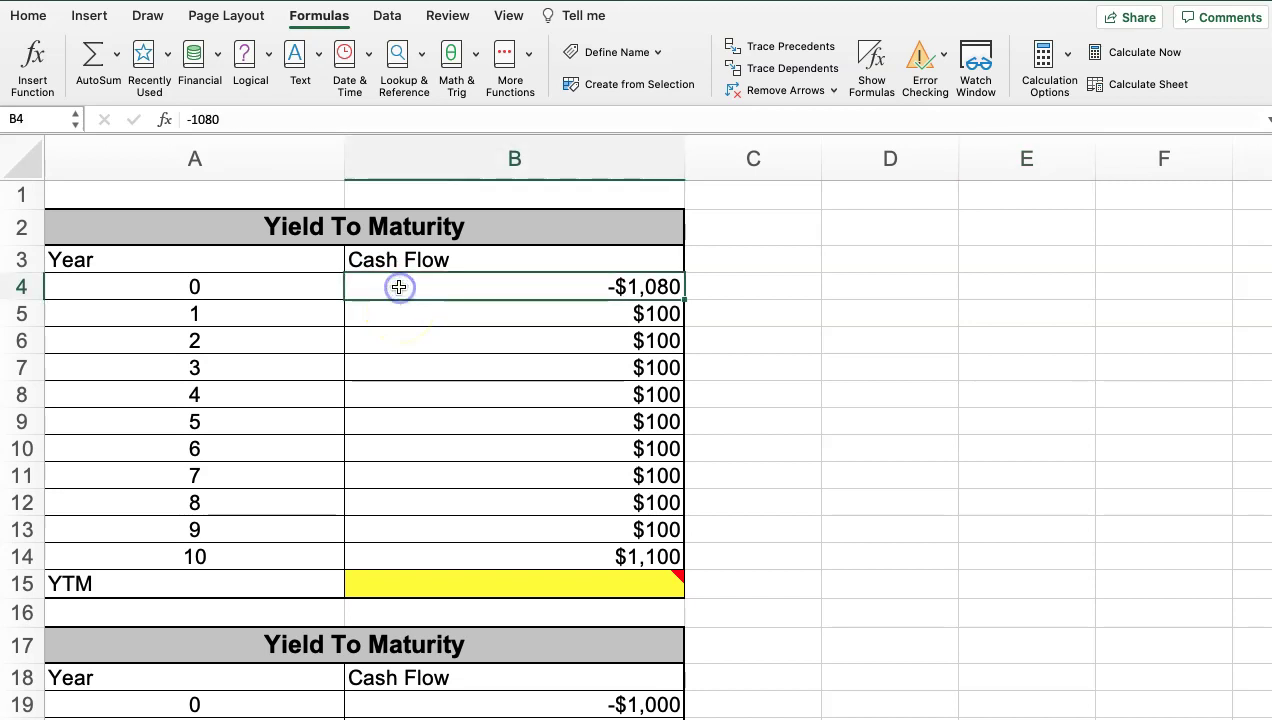
pyautogui.moveTo(402, 312); pyautogui.dragTo(429, 551)
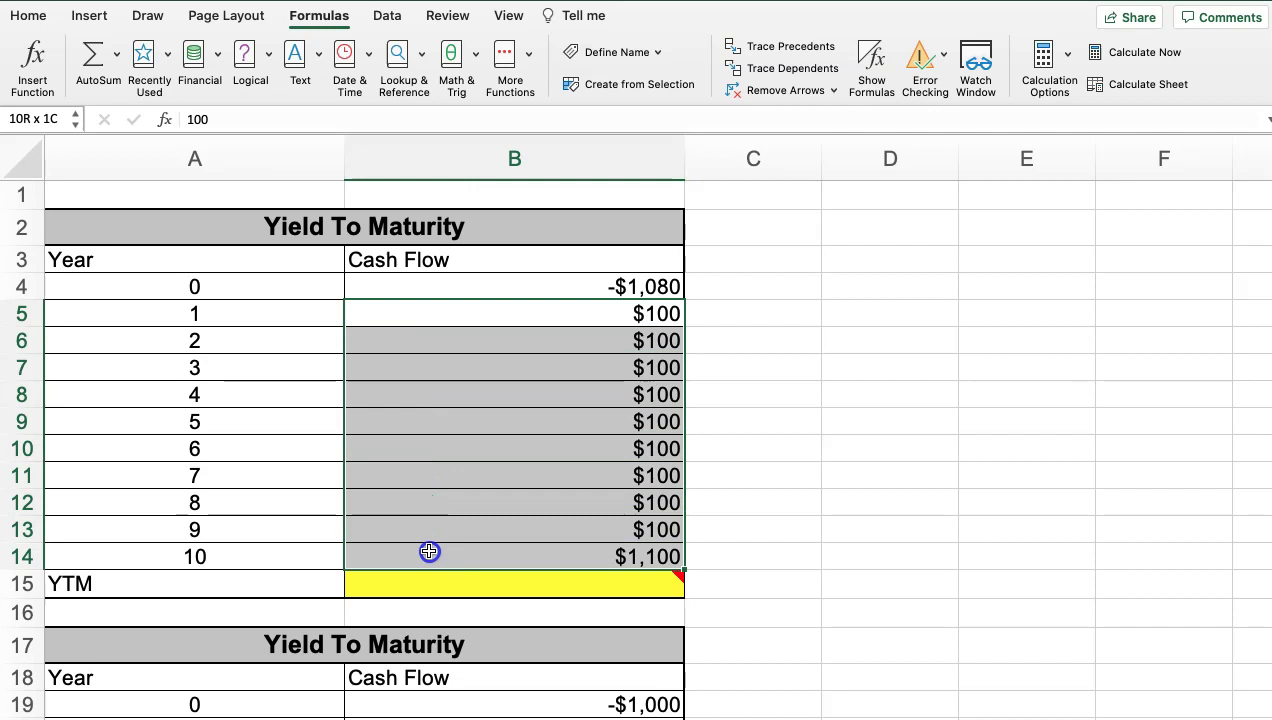
pyautogui.click(591, 556)
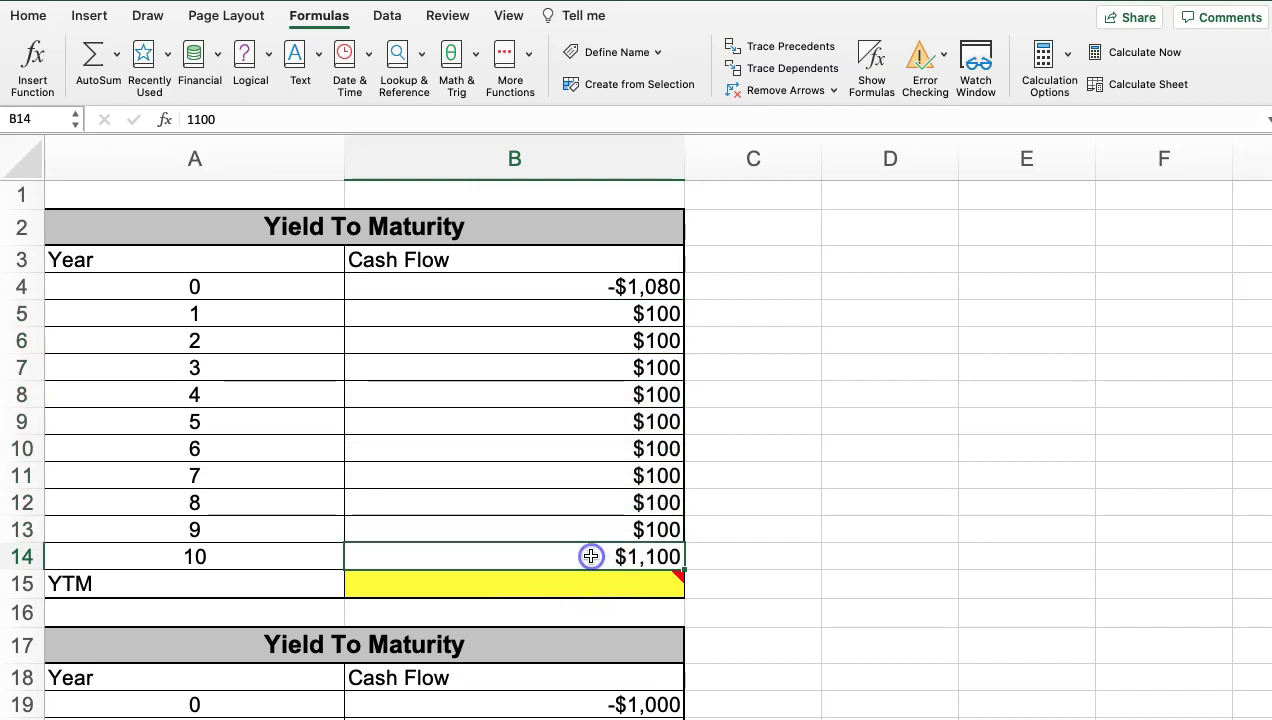
pyautogui.moveTo(597, 581)
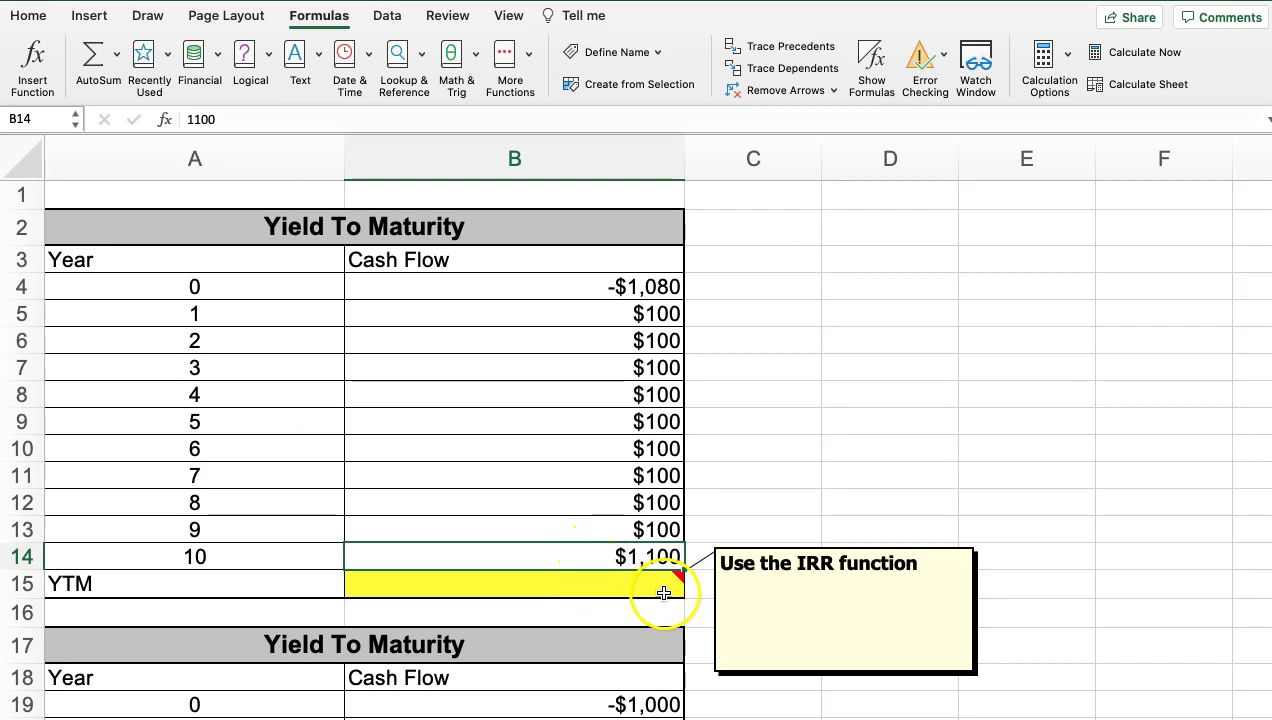
# Calculate the first table's YTM in B15 with the IRR function over the cash flows B4:B14.
pyautogui.click(458, 586)
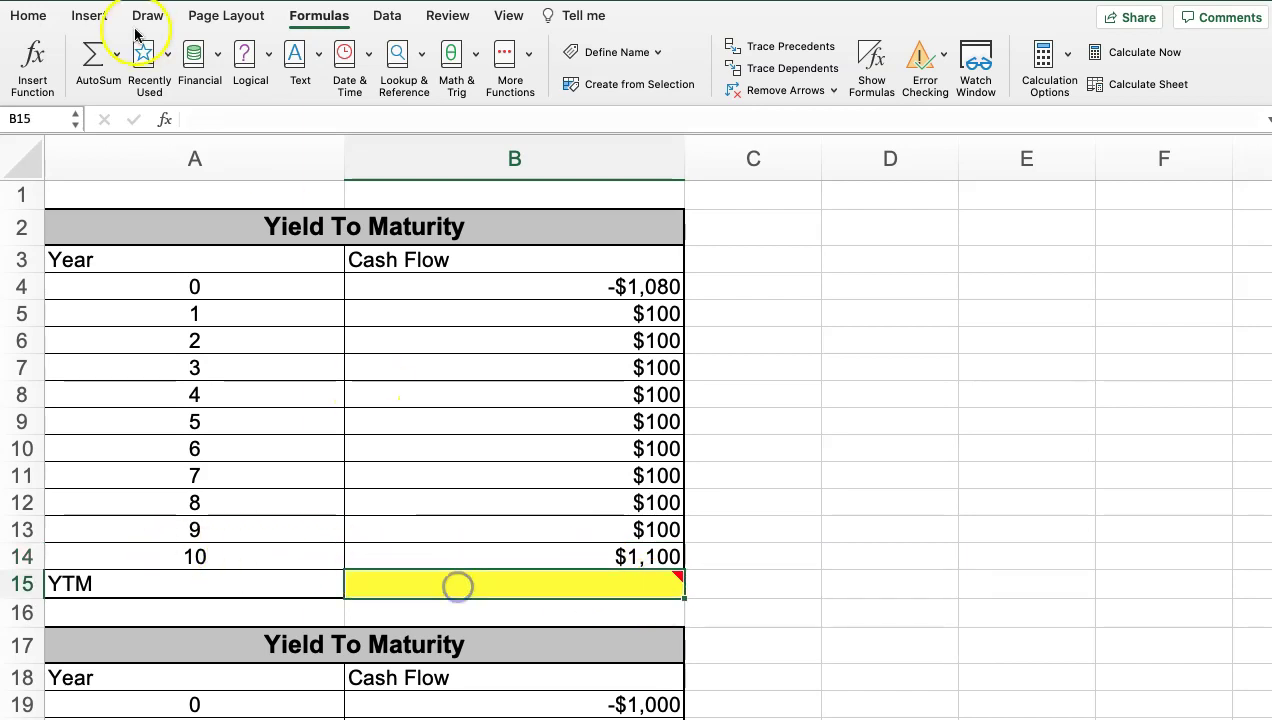
pyautogui.click(22, 65)
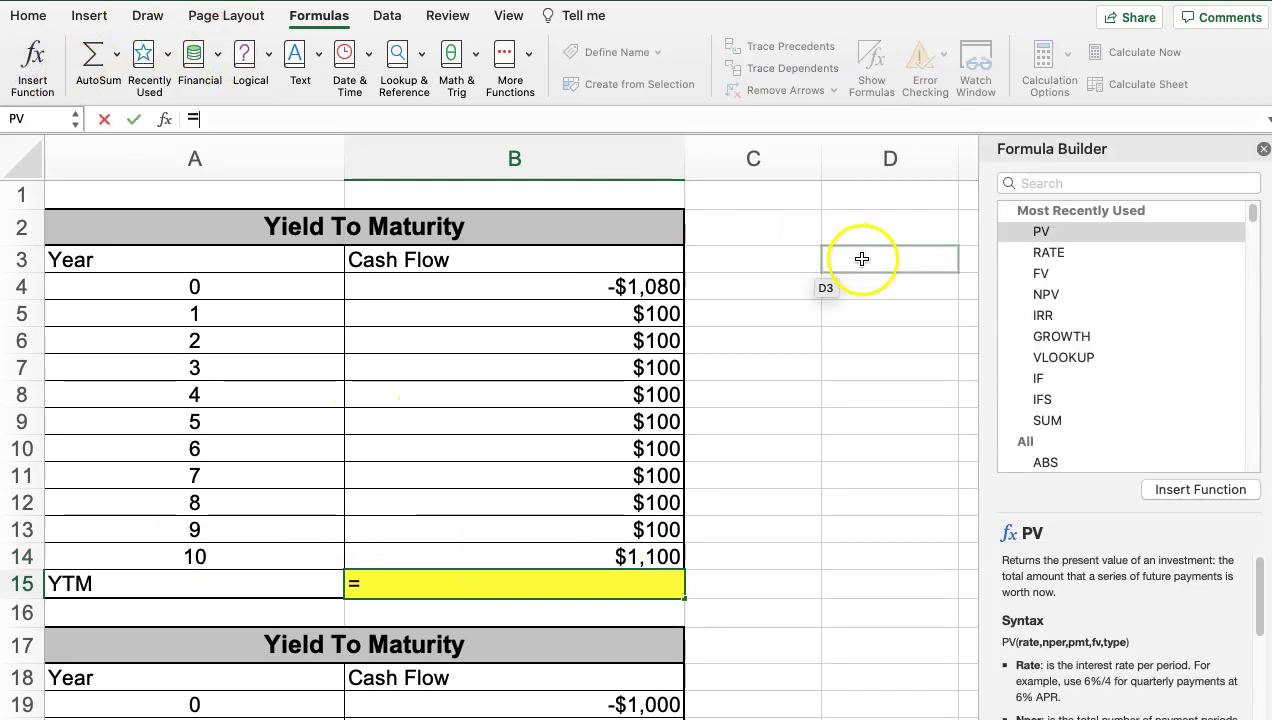
pyautogui.click(1037, 183)
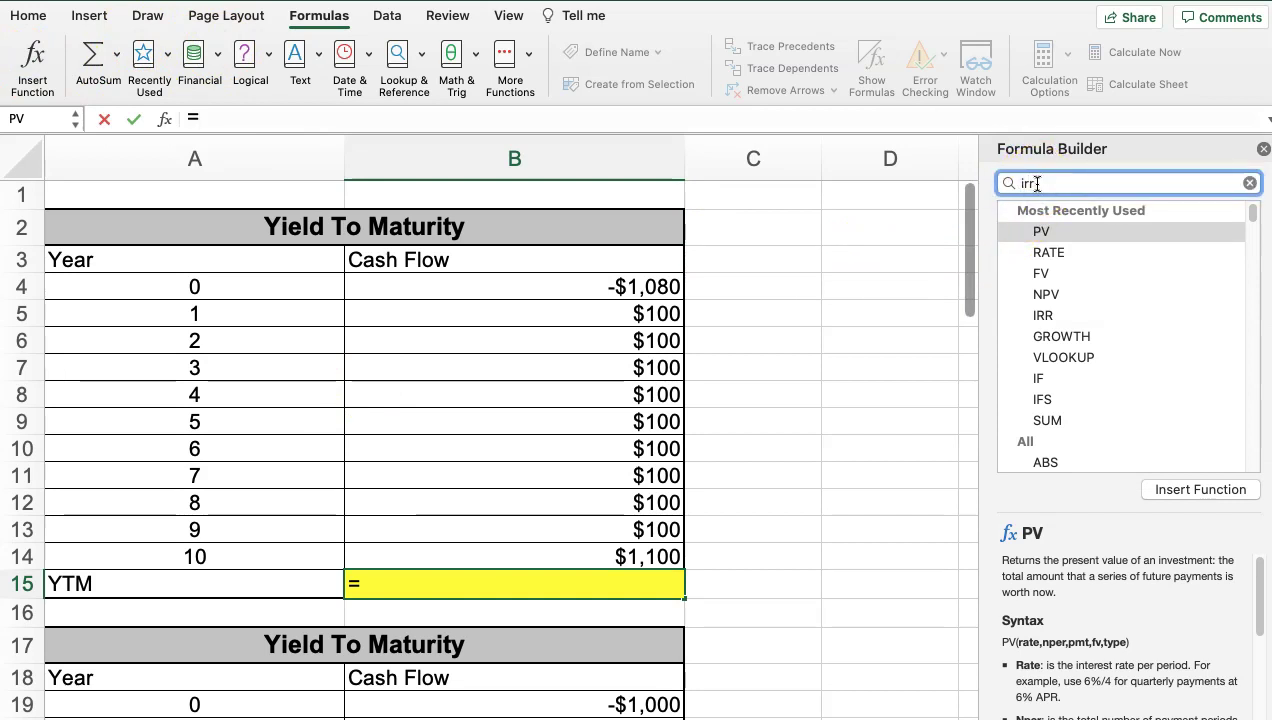
pyautogui.write('irr')
pyautogui.doubleClick(1045, 235)
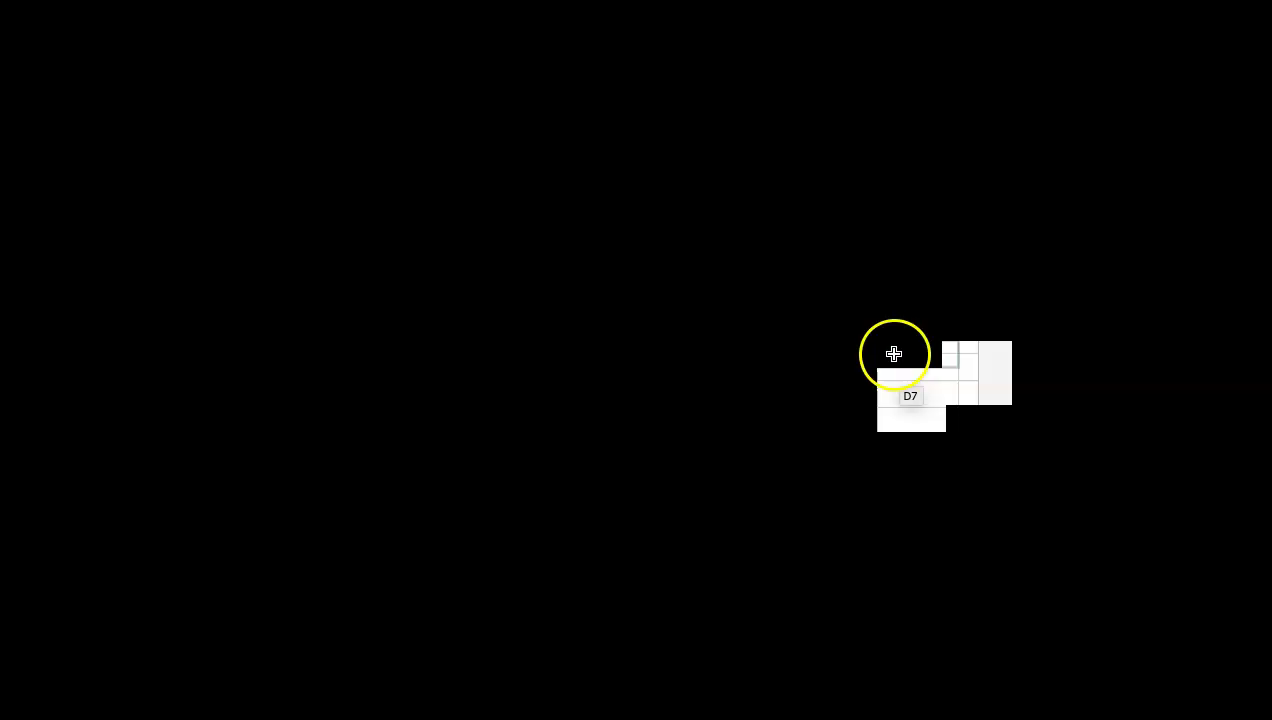
pyautogui.click(576, 285)
pyautogui.moveTo(576, 285); pyautogui.dragTo(605, 560)
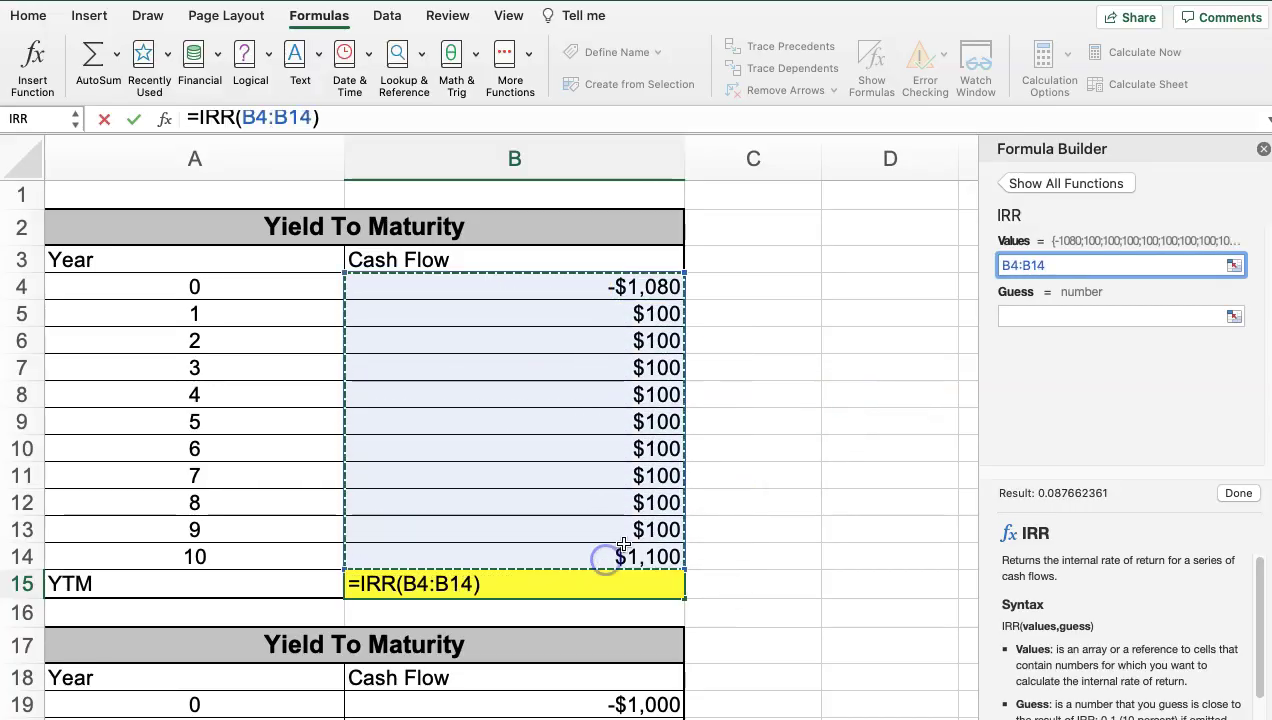
pyautogui.click(1236, 494)
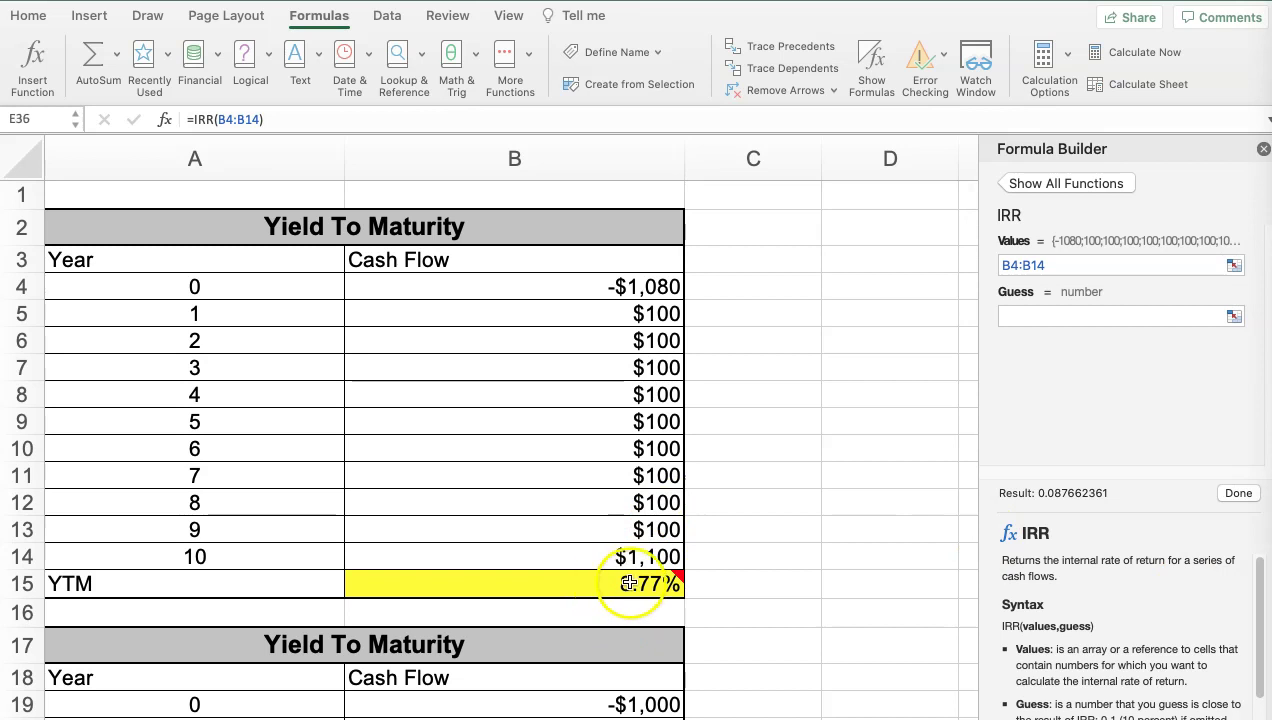
# Calculate the second table's YTM in B30 with the IRR function over the cash flows B19:B29.
pyautogui.scroll(-5, 700, 485)
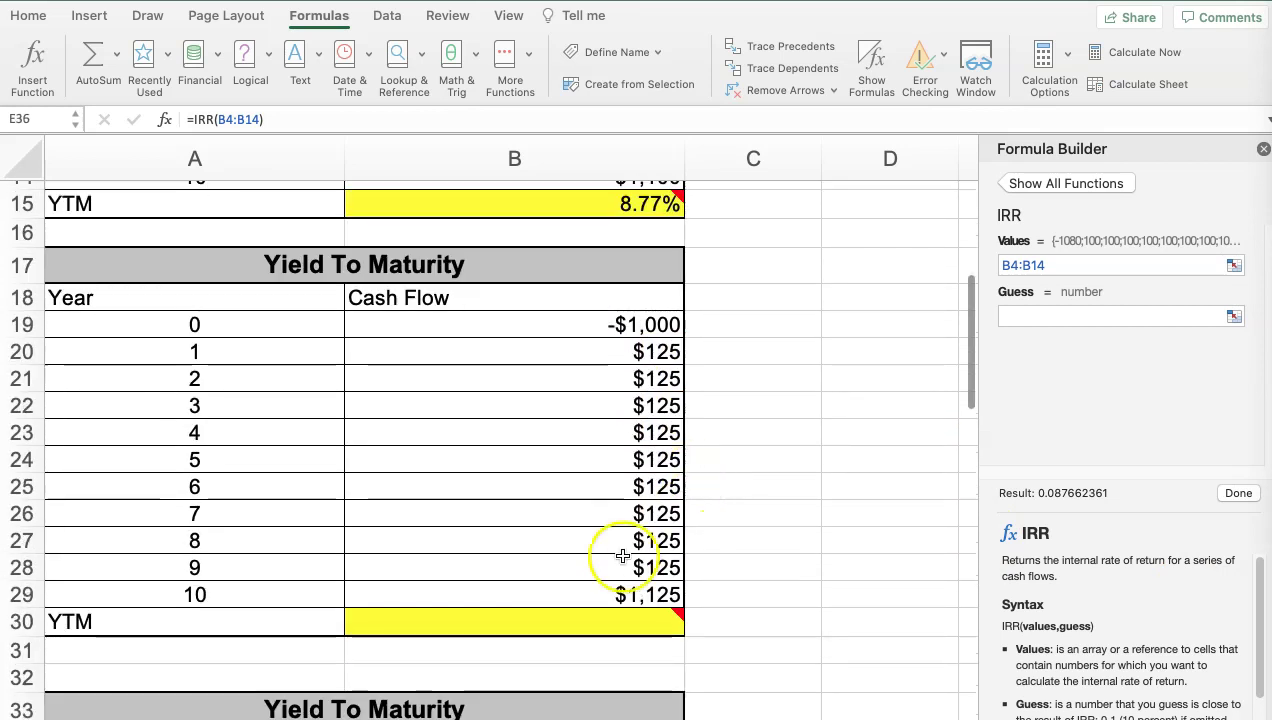
pyautogui.click(560, 618)
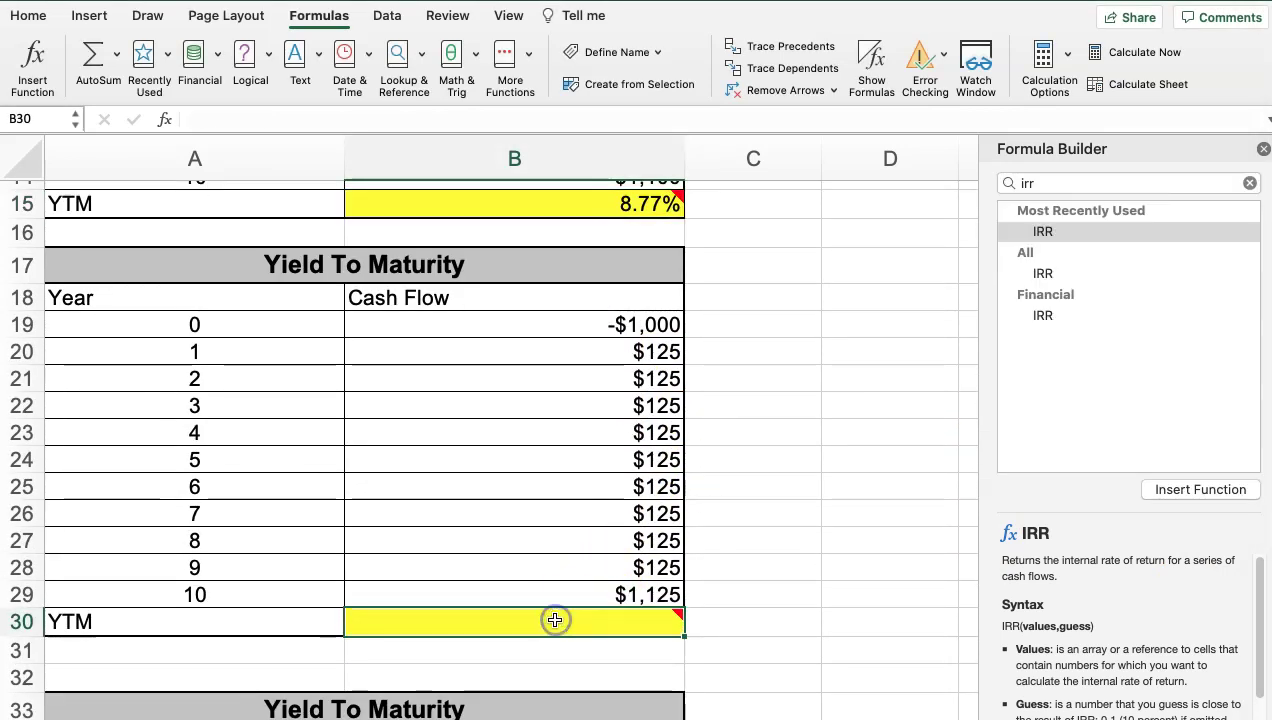
pyautogui.click(1040, 234)
pyautogui.click(1040, 234)
pyautogui.moveTo(595, 324); pyautogui.dragTo(613, 597)
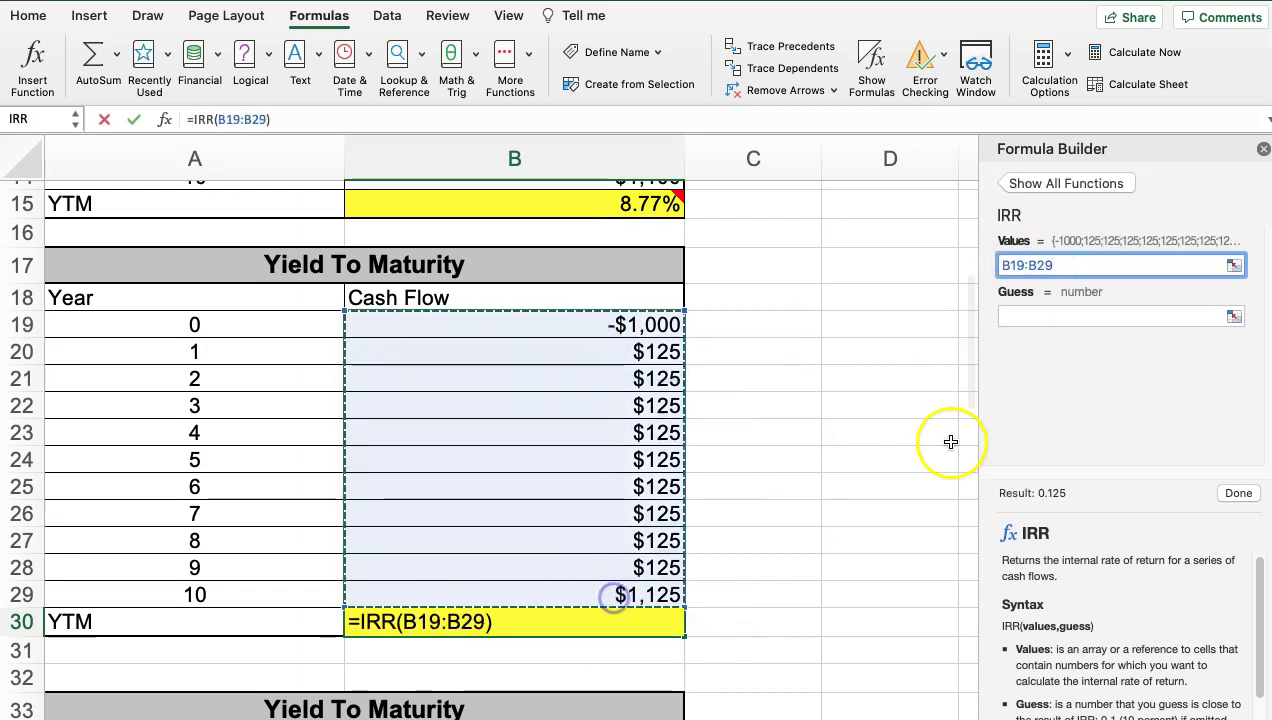
pyautogui.click(1238, 493)
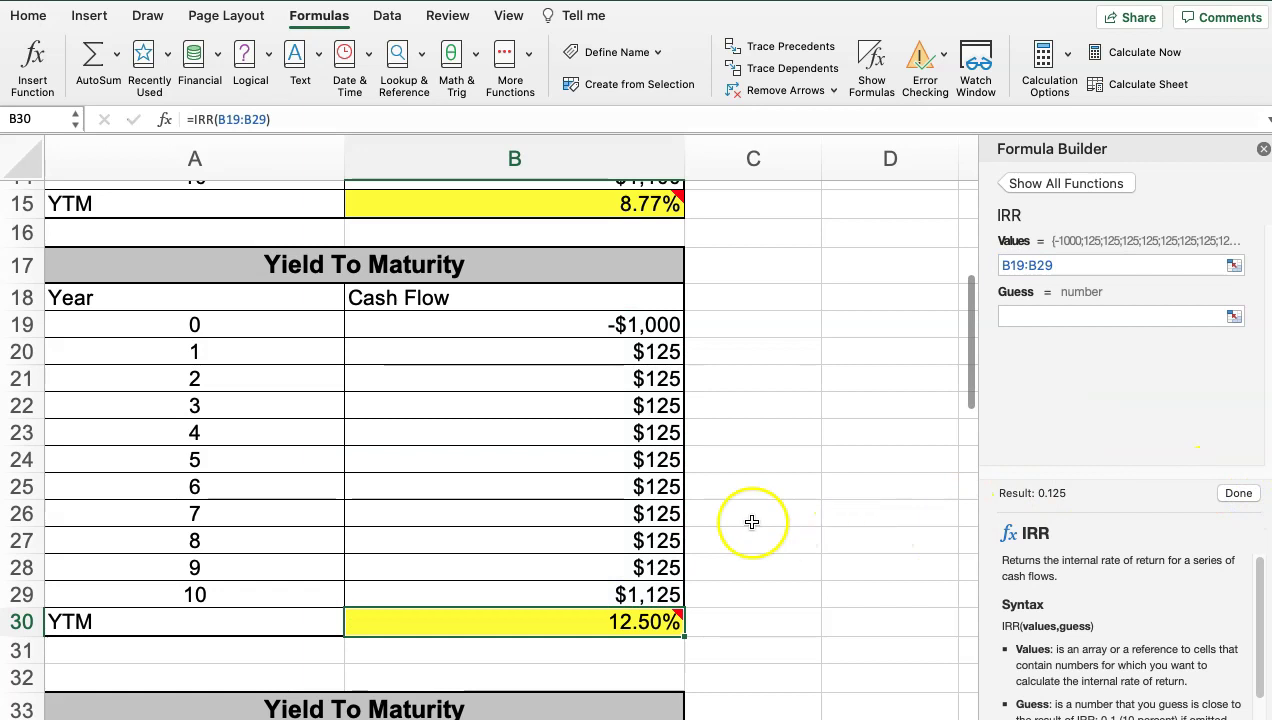
pyautogui.click(760, 532)
# Examine the third table's bond inputs in B34:B39 and compare them with the first table's cash flows in B4:B14.
pyautogui.scroll(-5, 740, 535)
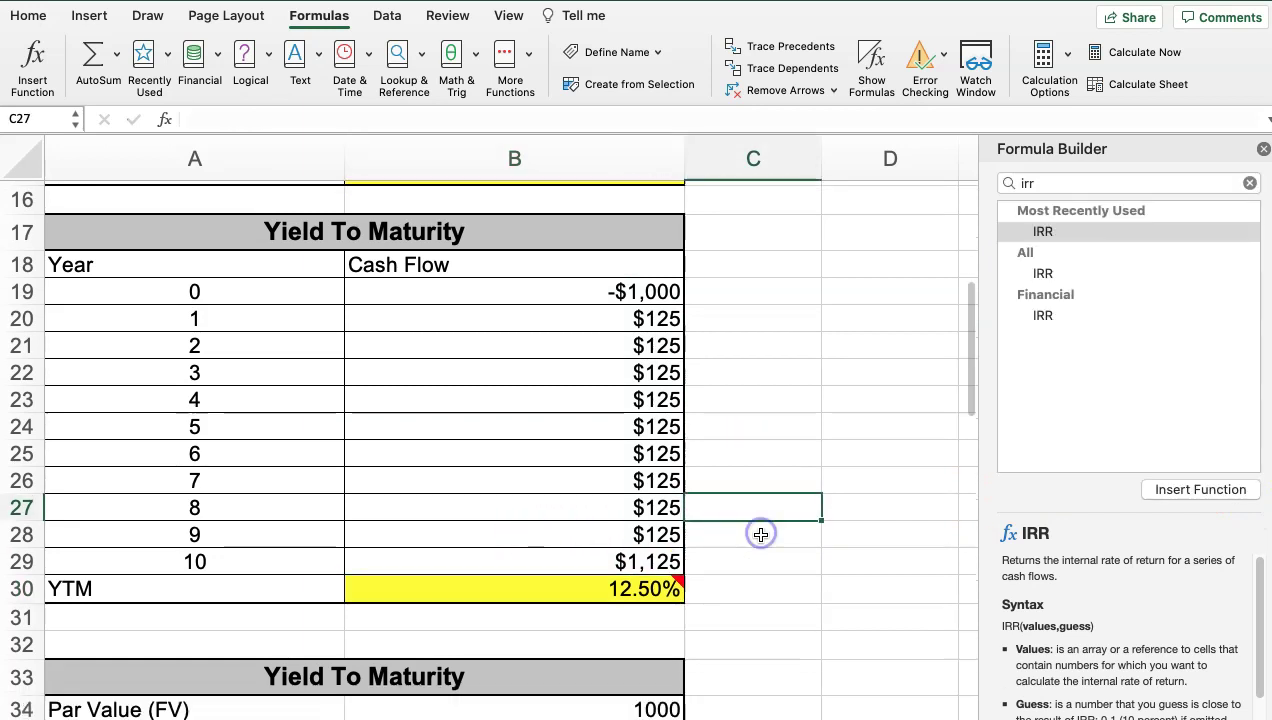
pyautogui.scroll(10, 712, 539)
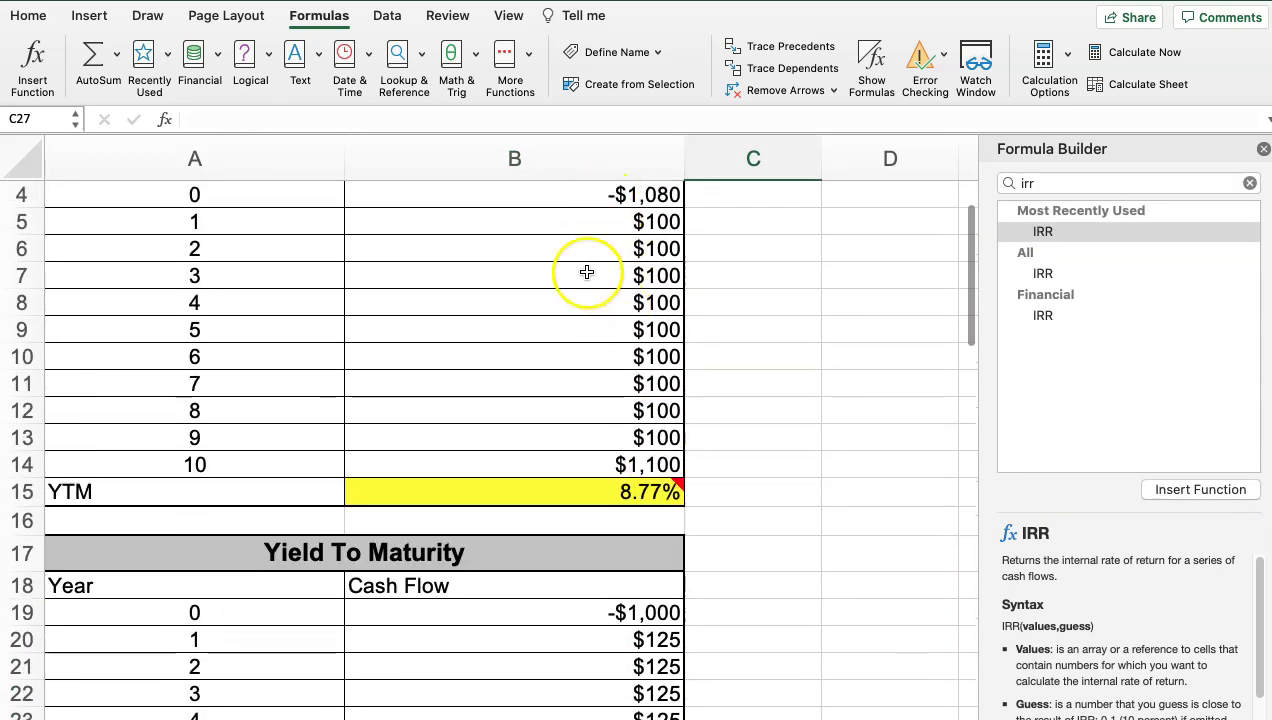
pyautogui.scroll(1, 568, 410)
pyautogui.scroll(-5, 576, 432)
pyautogui.scroll(-4, 579, 447)
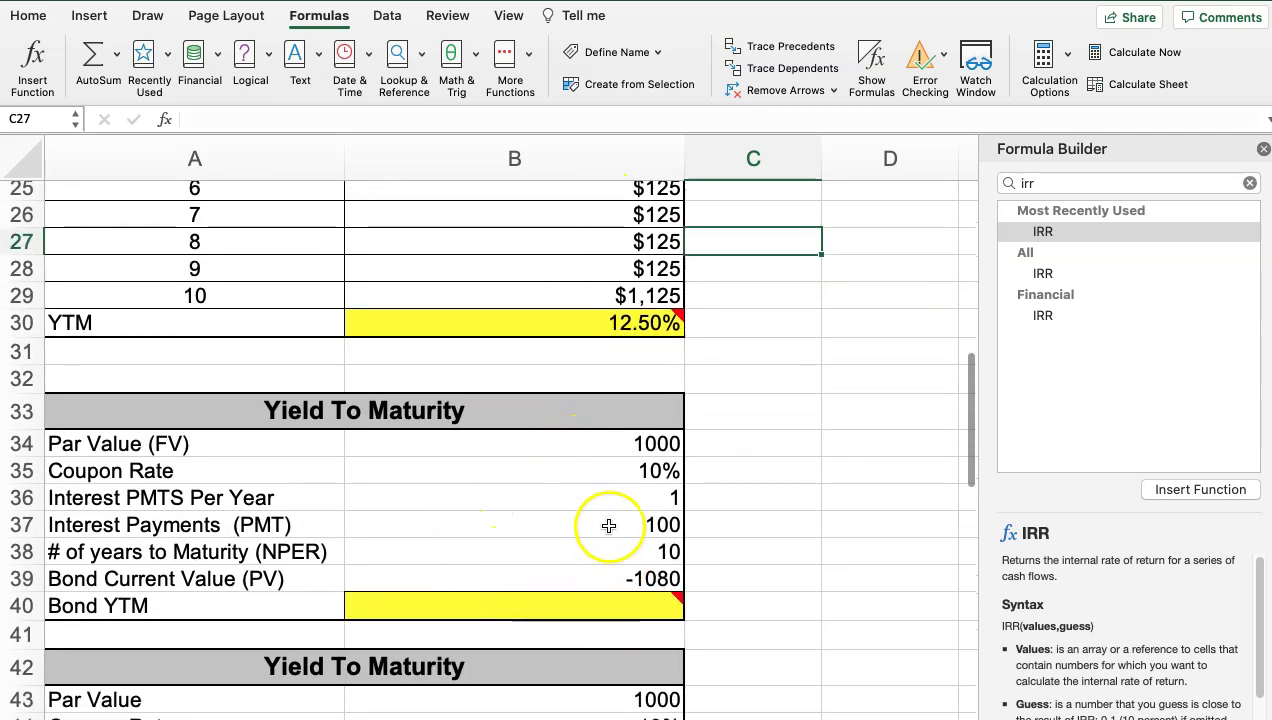
pyautogui.click(612, 443)
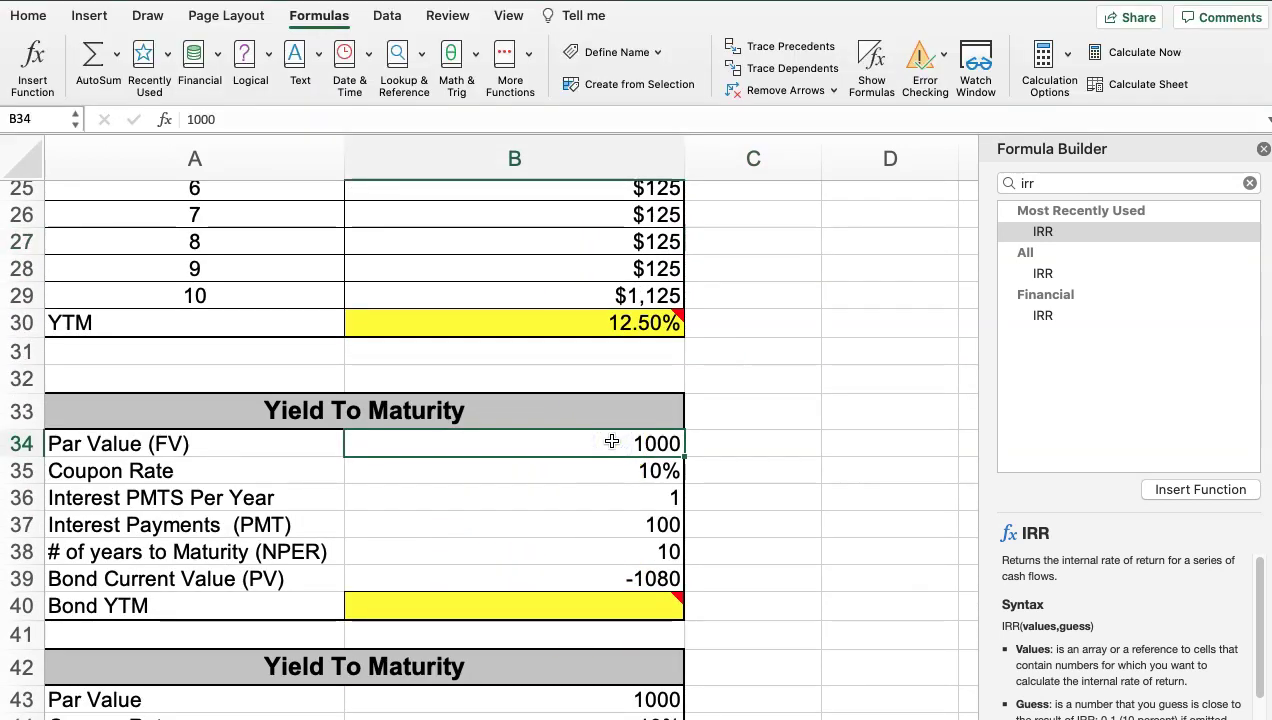
pyautogui.click(611, 471)
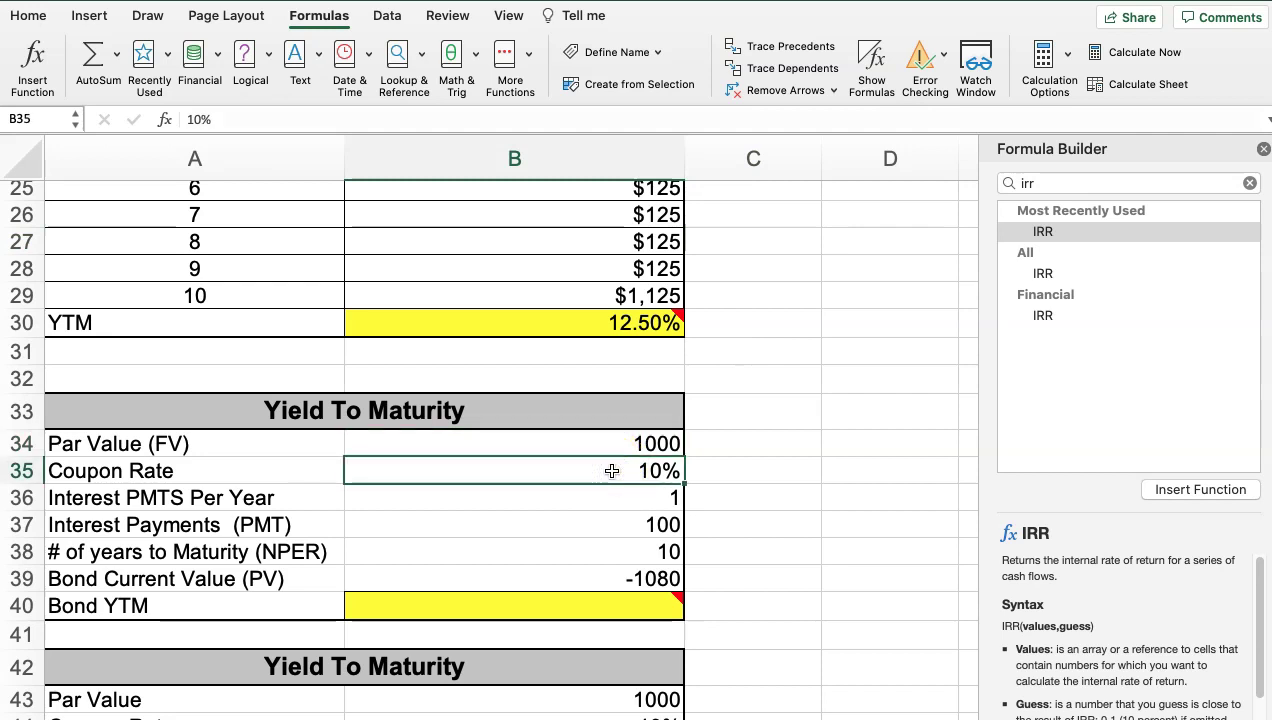
pyautogui.click(616, 502)
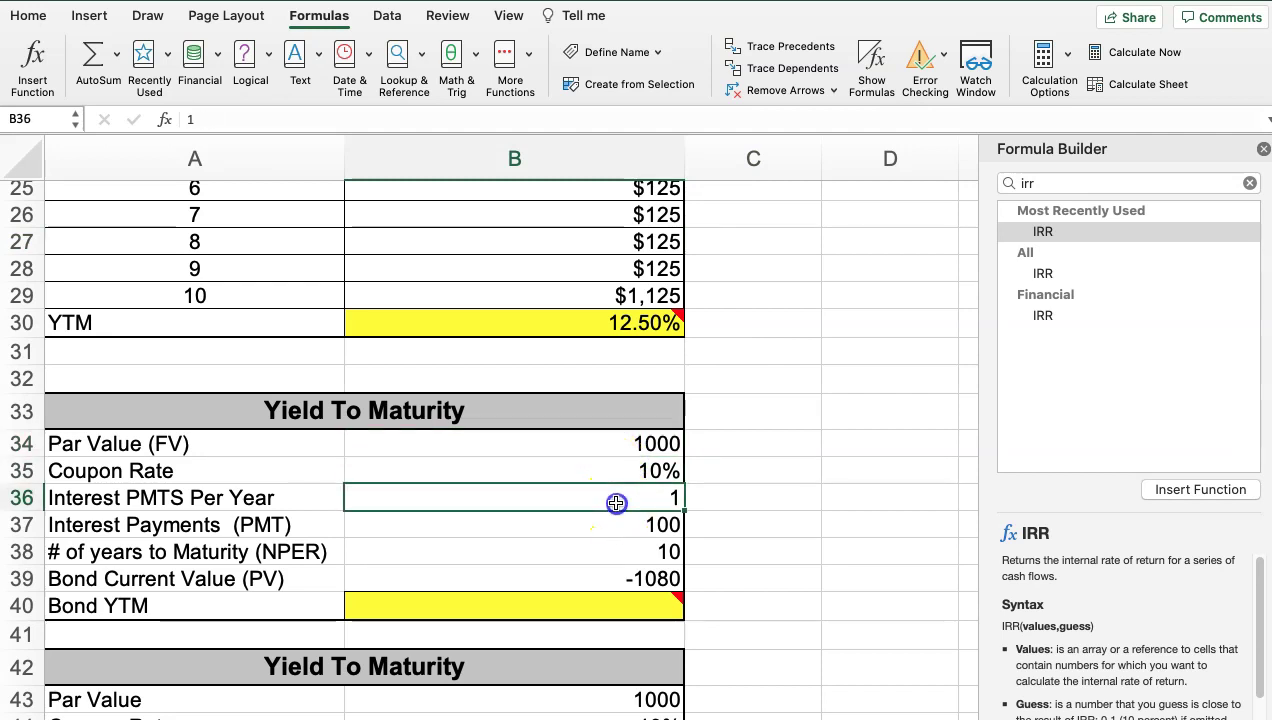
pyautogui.click(617, 526)
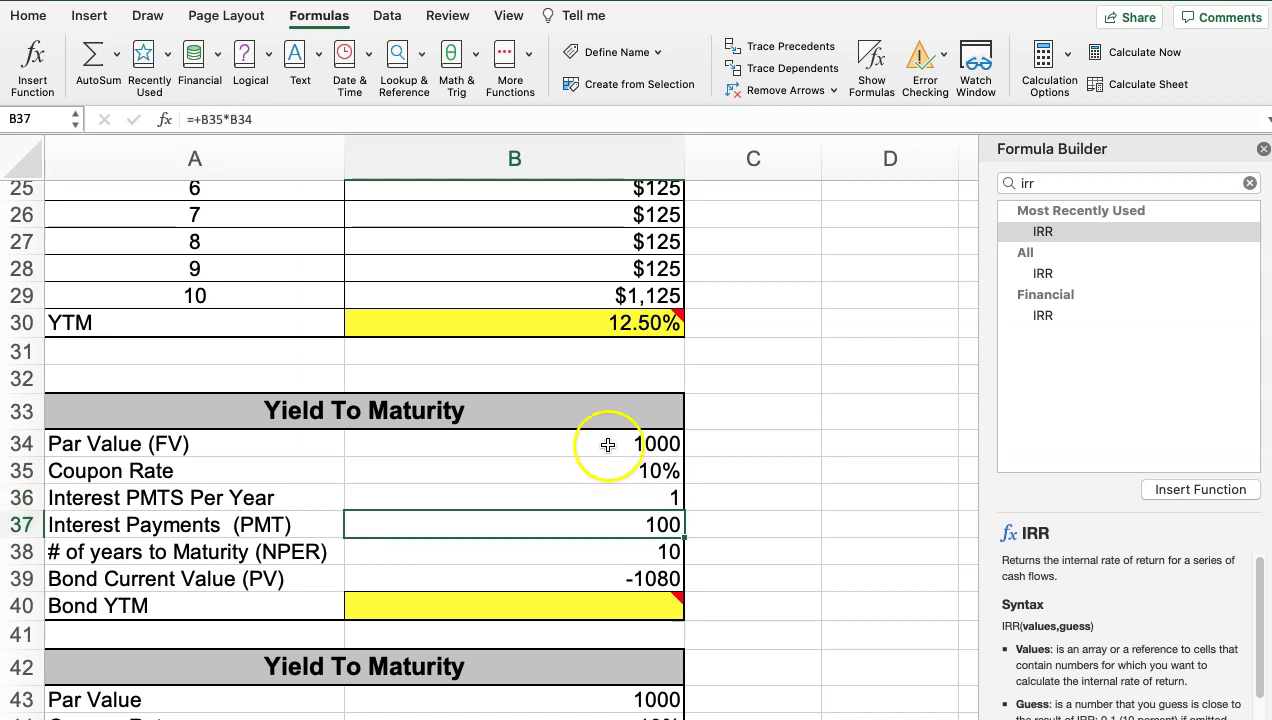
pyautogui.click(613, 551)
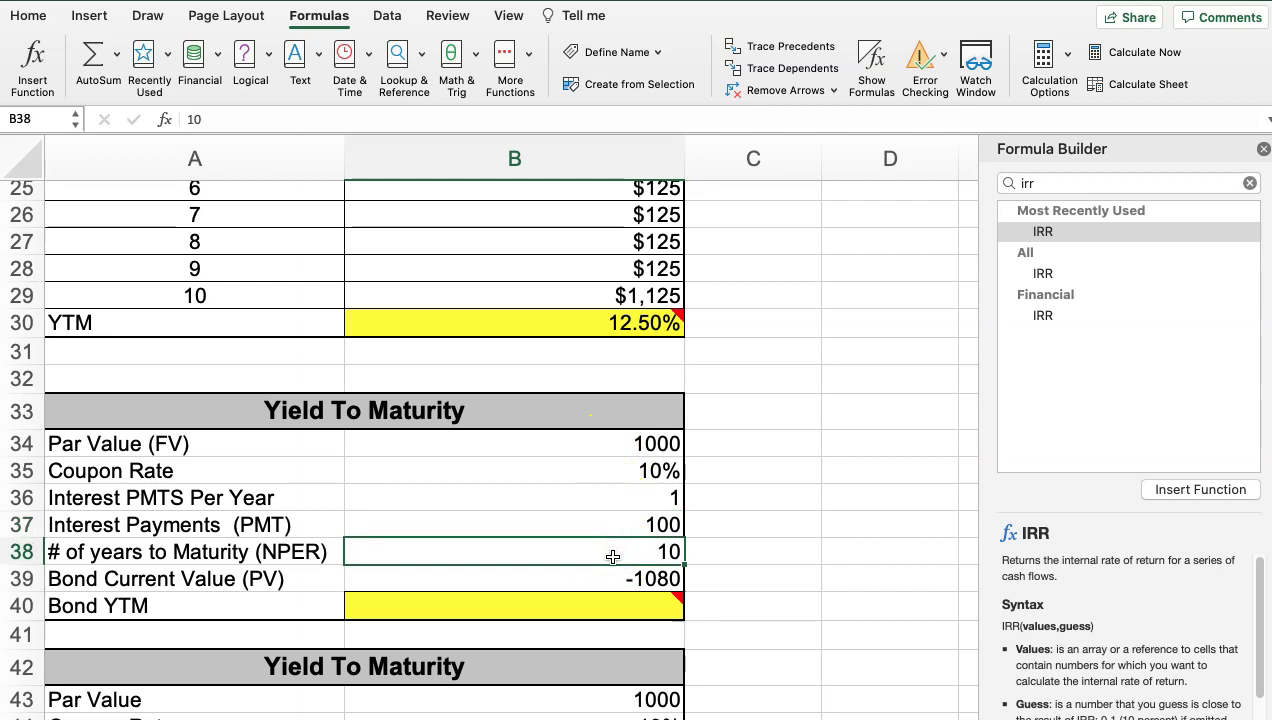
pyautogui.click(597, 578)
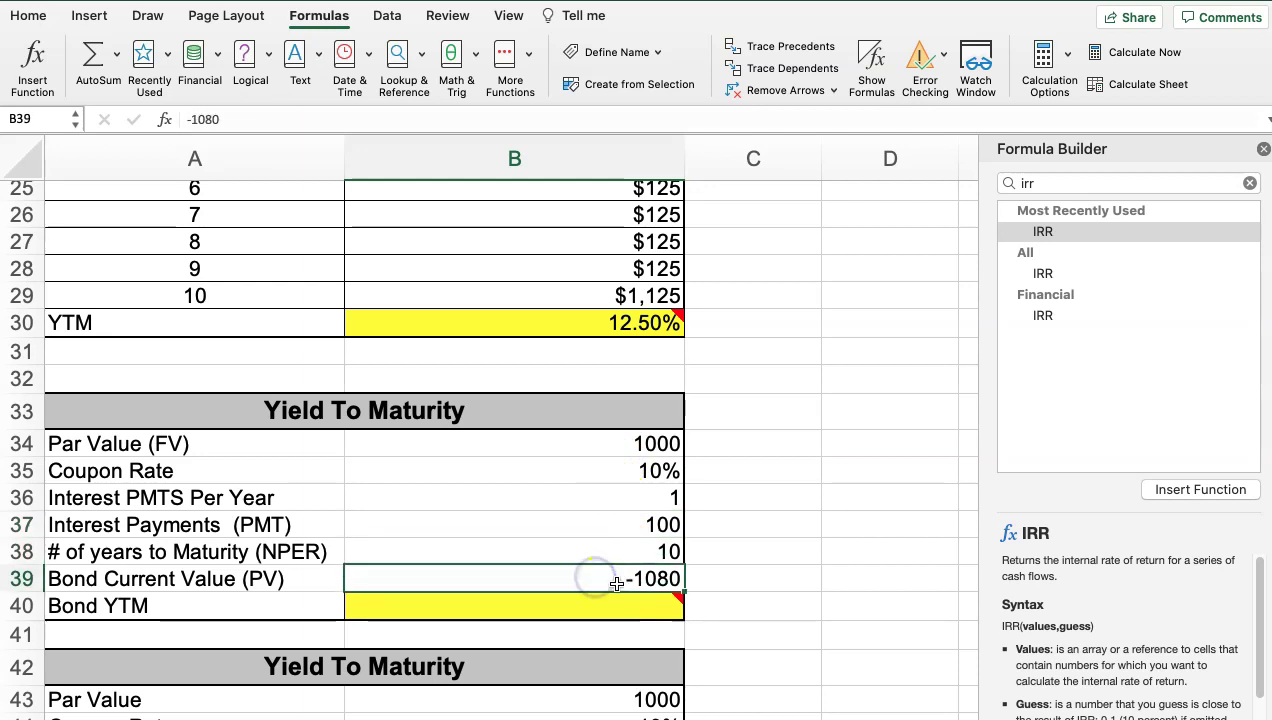
pyautogui.scroll(10, 605, 540)
pyautogui.click(598, 287)
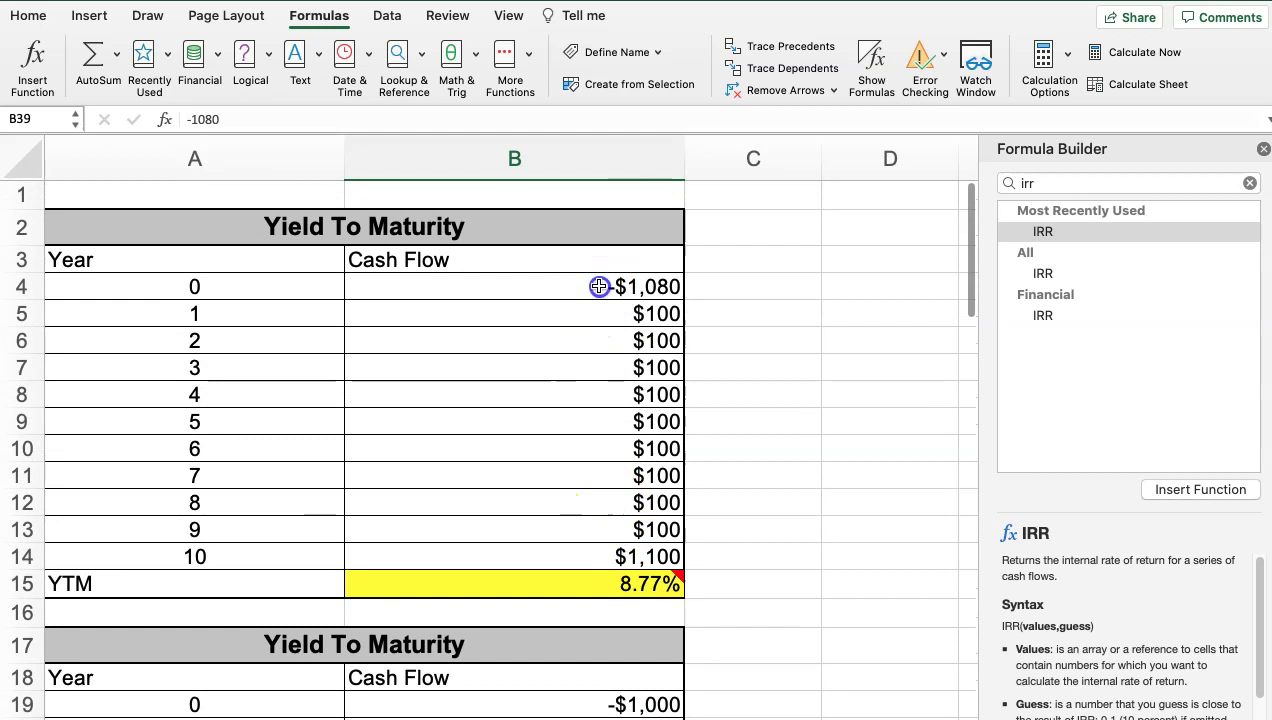
pyautogui.click(590, 557)
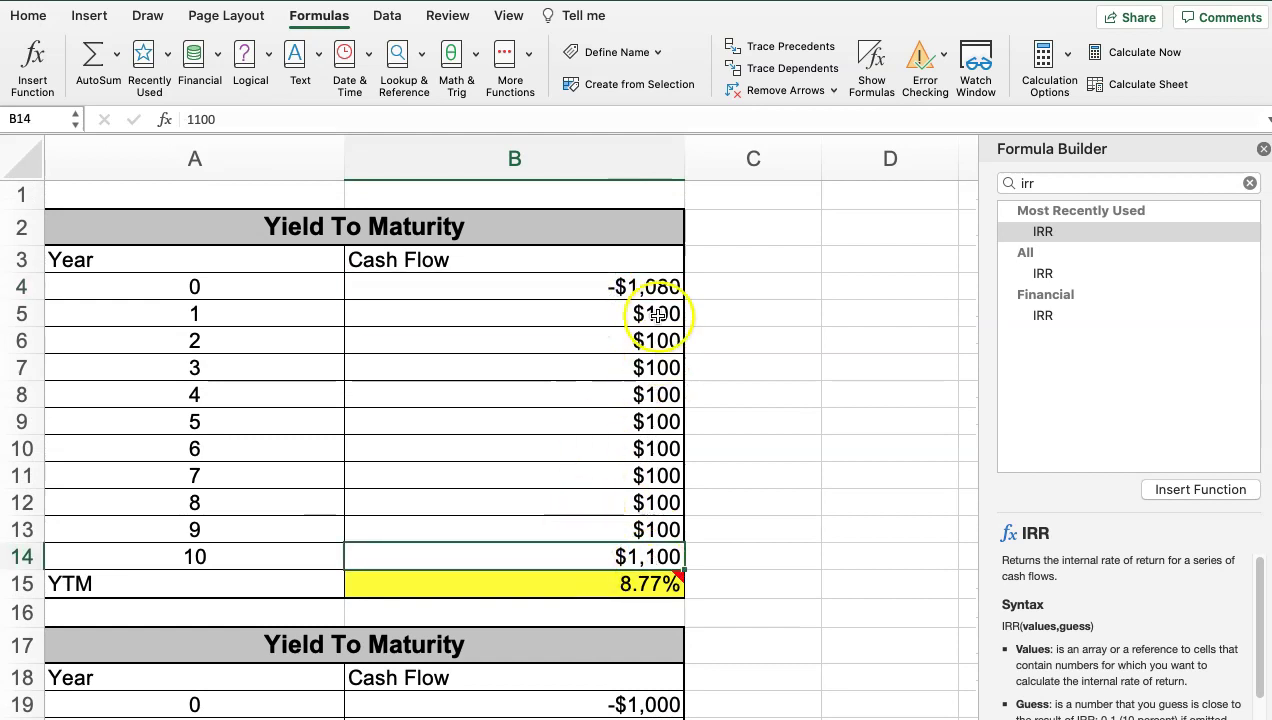
pyautogui.scroll(-10, 647, 527)
pyautogui.scroll(-2, 673, 537)
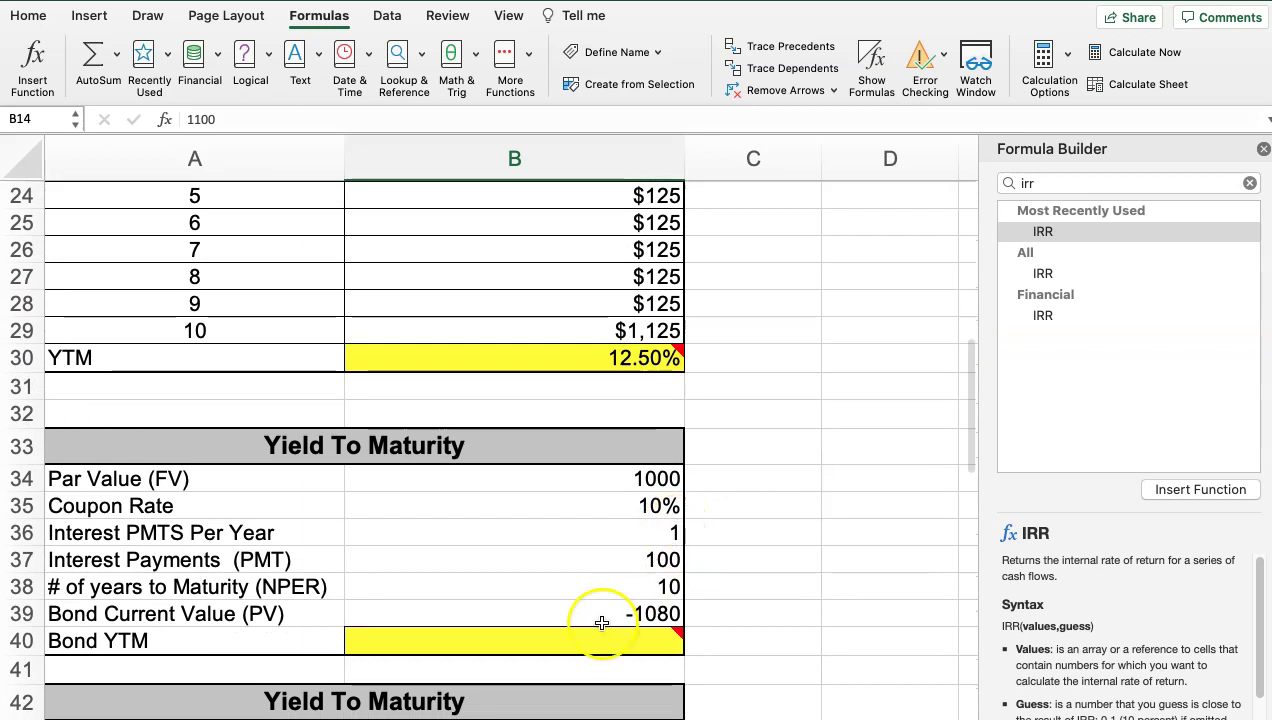
# Search for the RATE function and insert it in the third table's Bond YTM cell B40.
pyautogui.click(565, 643)
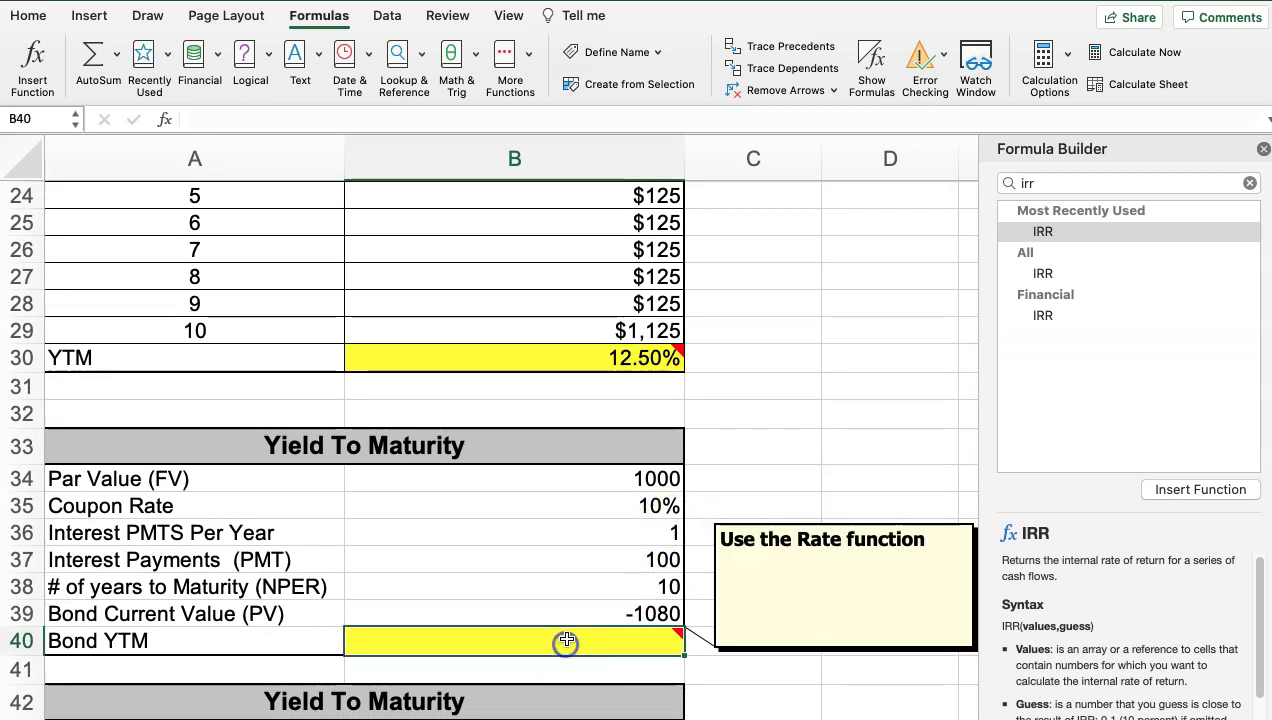
pyautogui.click(1050, 182)
pyautogui.write('r')
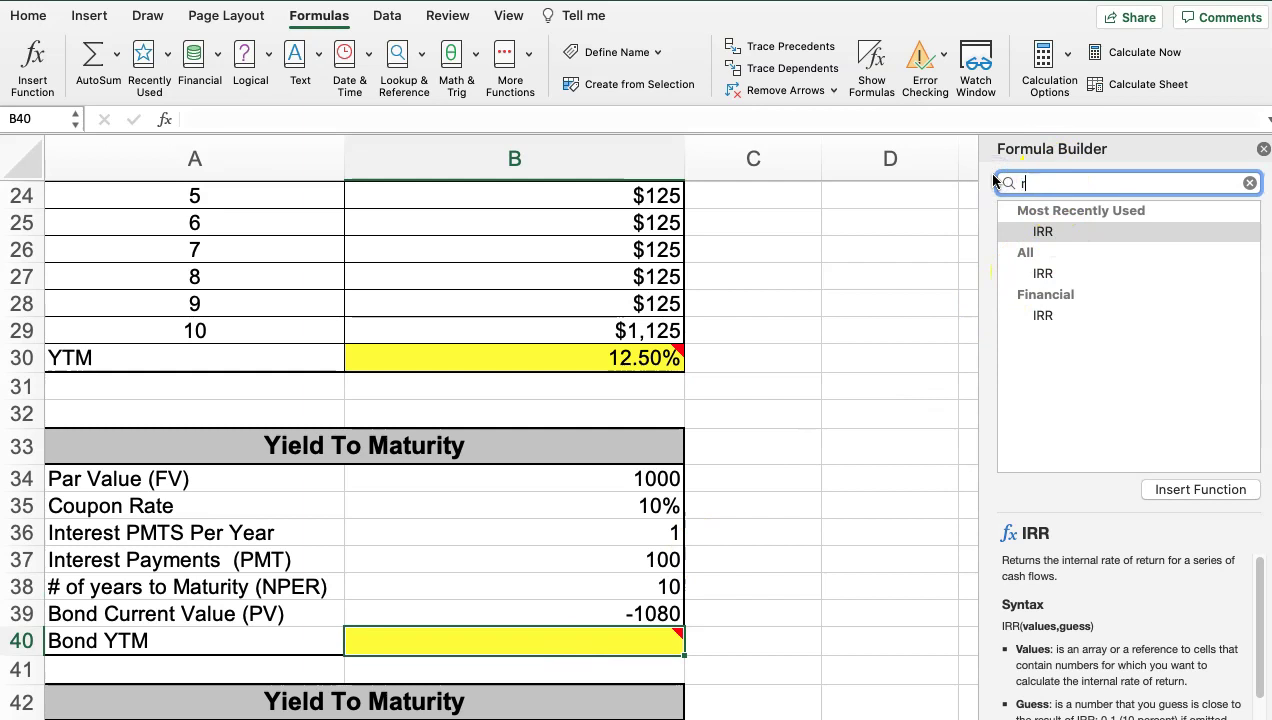
pyautogui.write('ate')
pyautogui.click(1055, 236)
pyautogui.doubleClick(1055, 236)
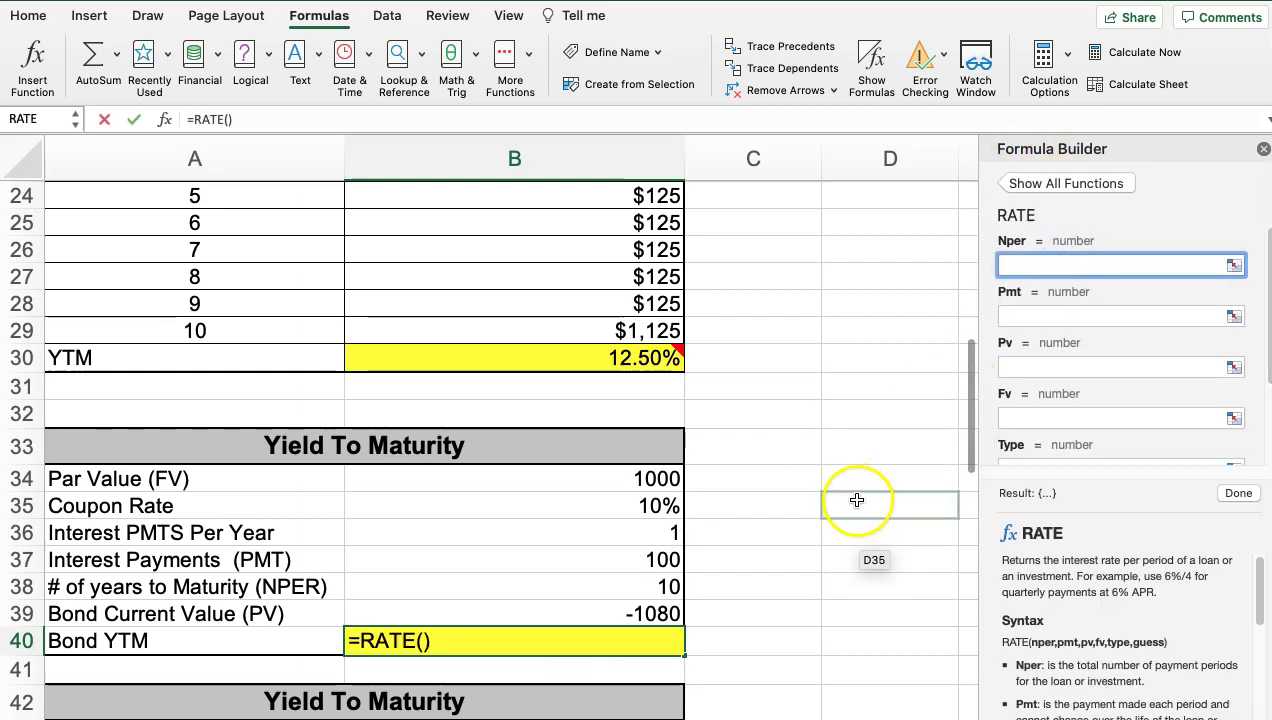
# Set the RATE arguments in B40 to Nper B38, Pmt B37, Pv B39 and Fv B34, and complete the formula.
pyautogui.click(595, 588)
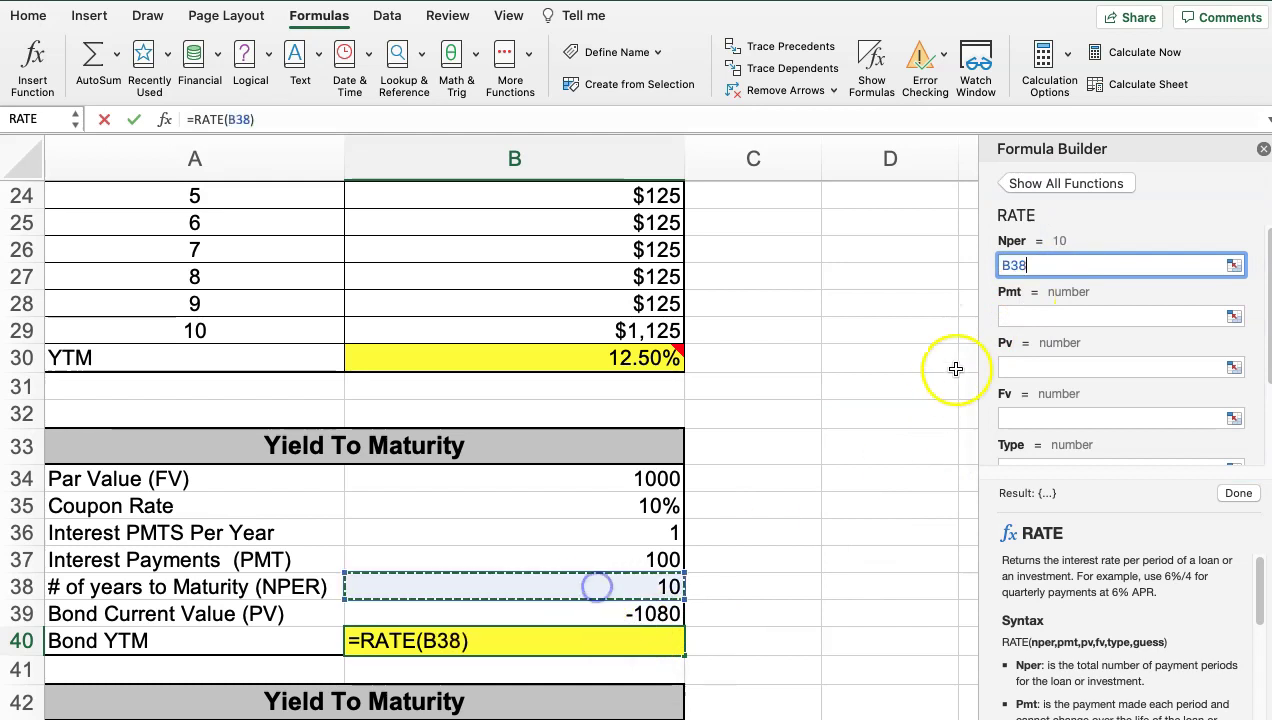
pyautogui.click(1025, 314)
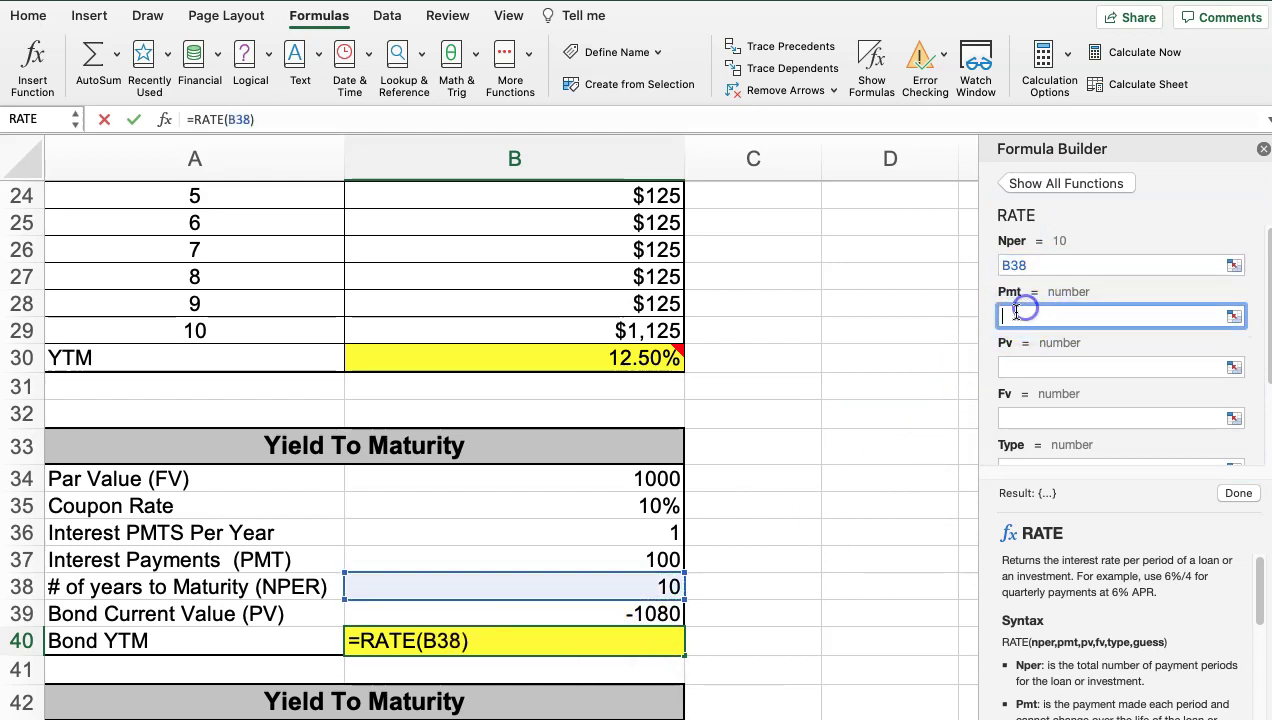
pyautogui.click(638, 556)
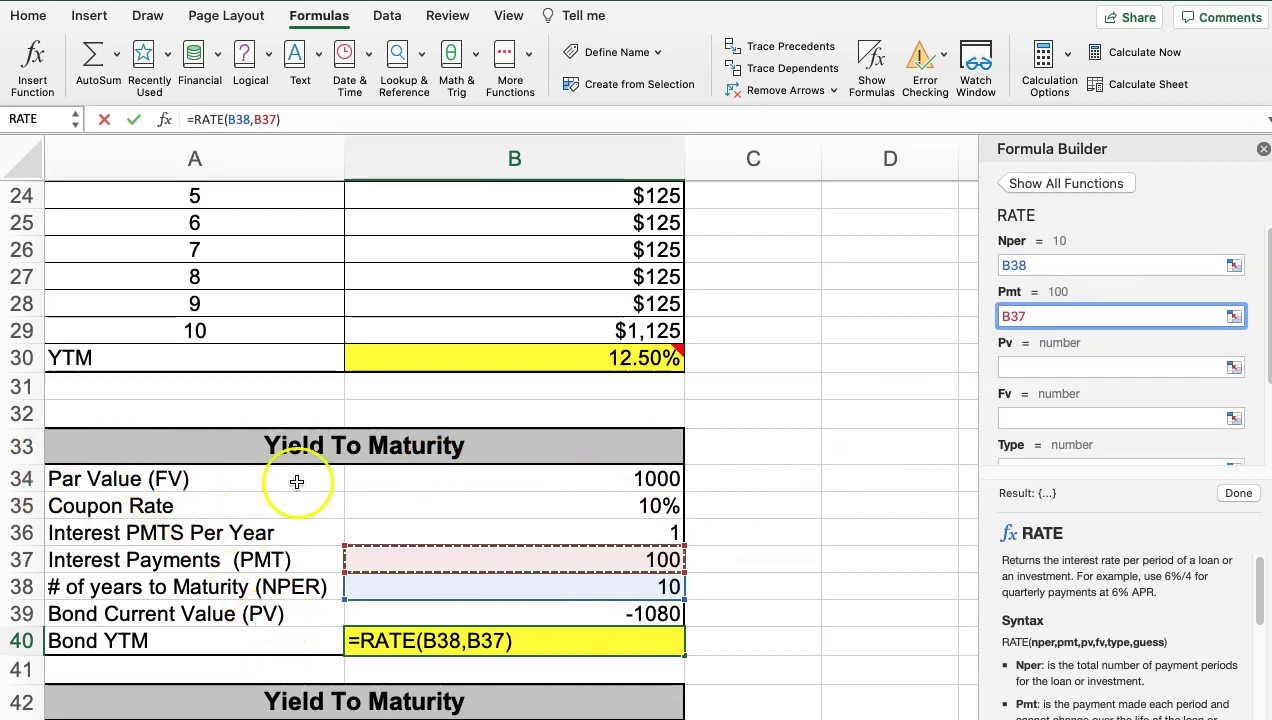
pyautogui.click(1018, 366)
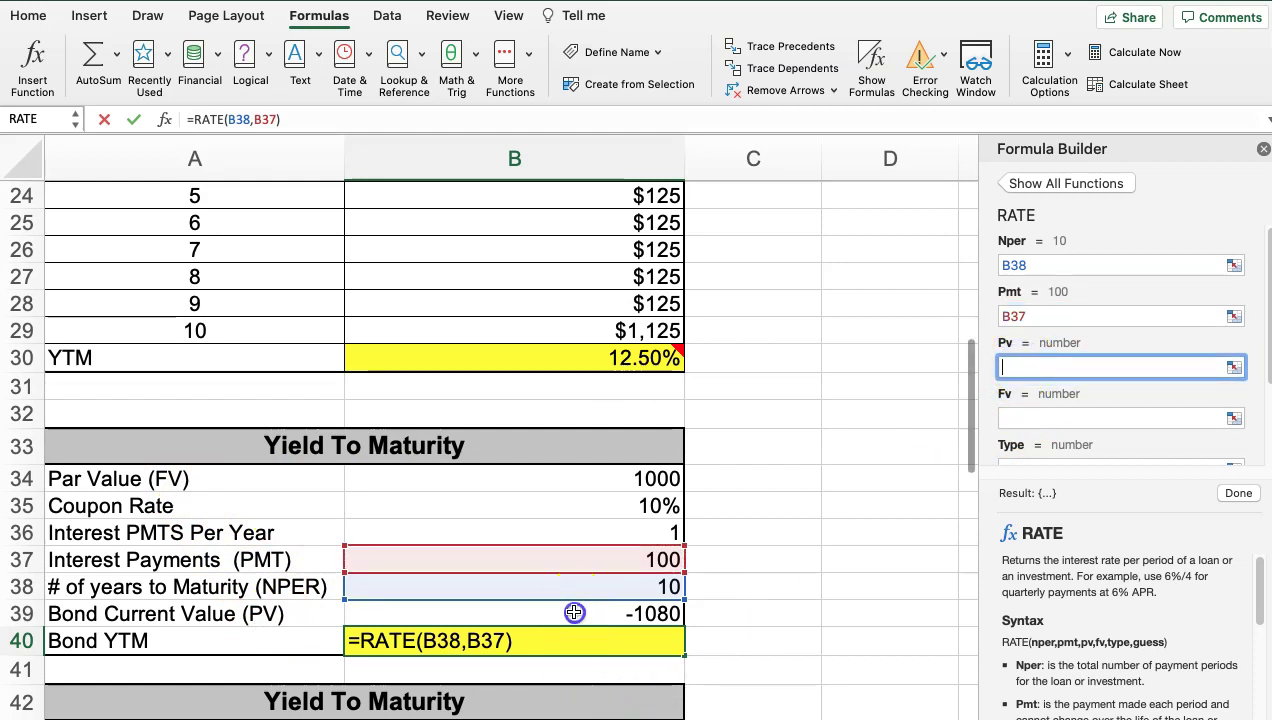
pyautogui.click(574, 613)
pyautogui.click(1014, 418)
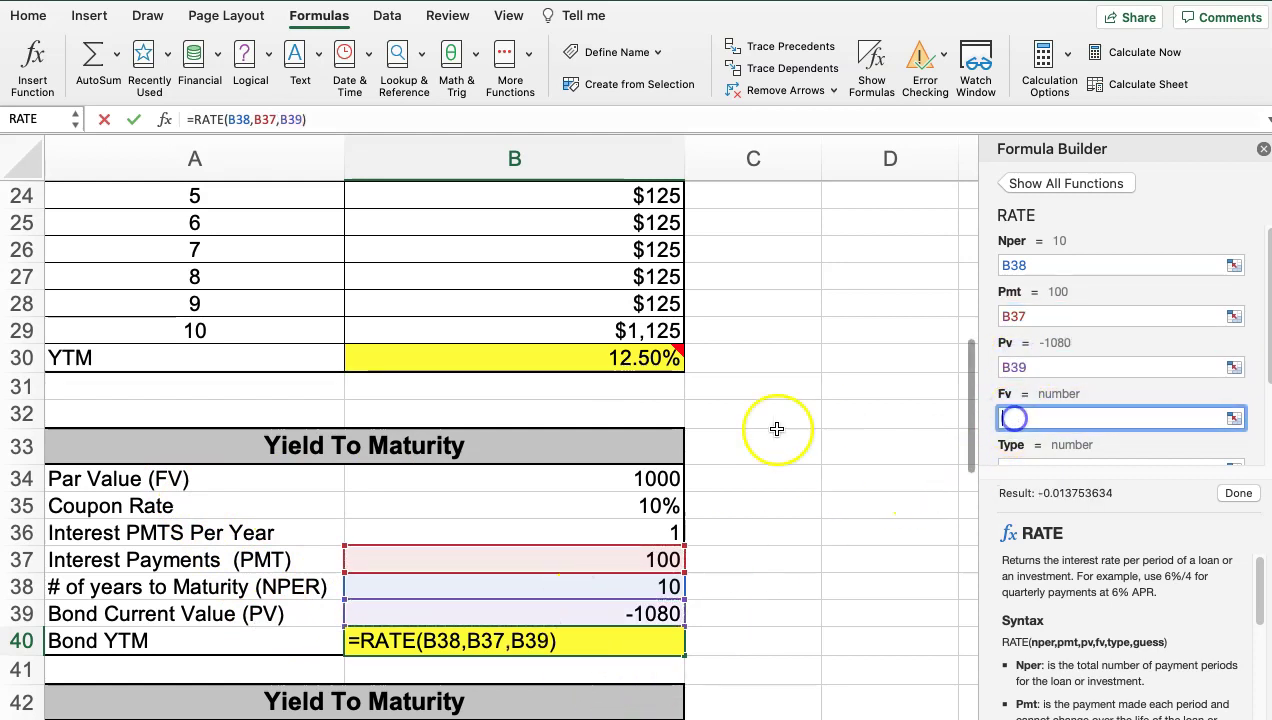
pyautogui.click(579, 478)
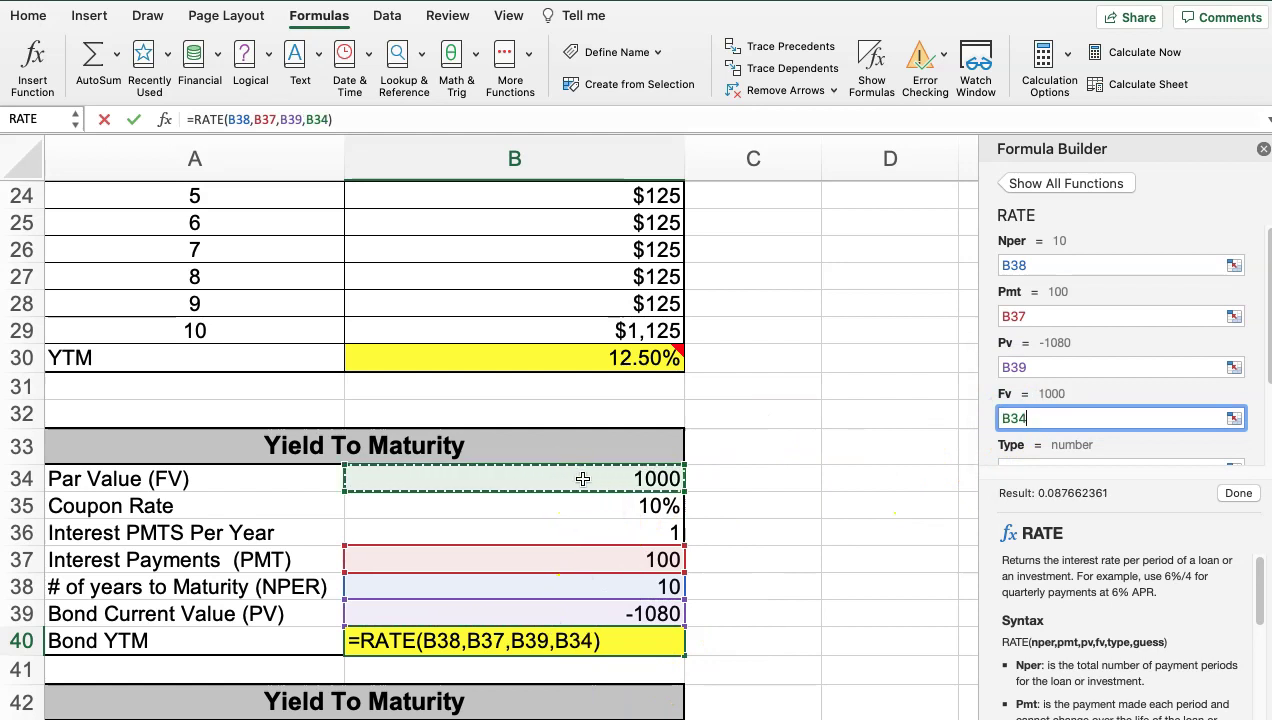
pyautogui.click(1232, 494)
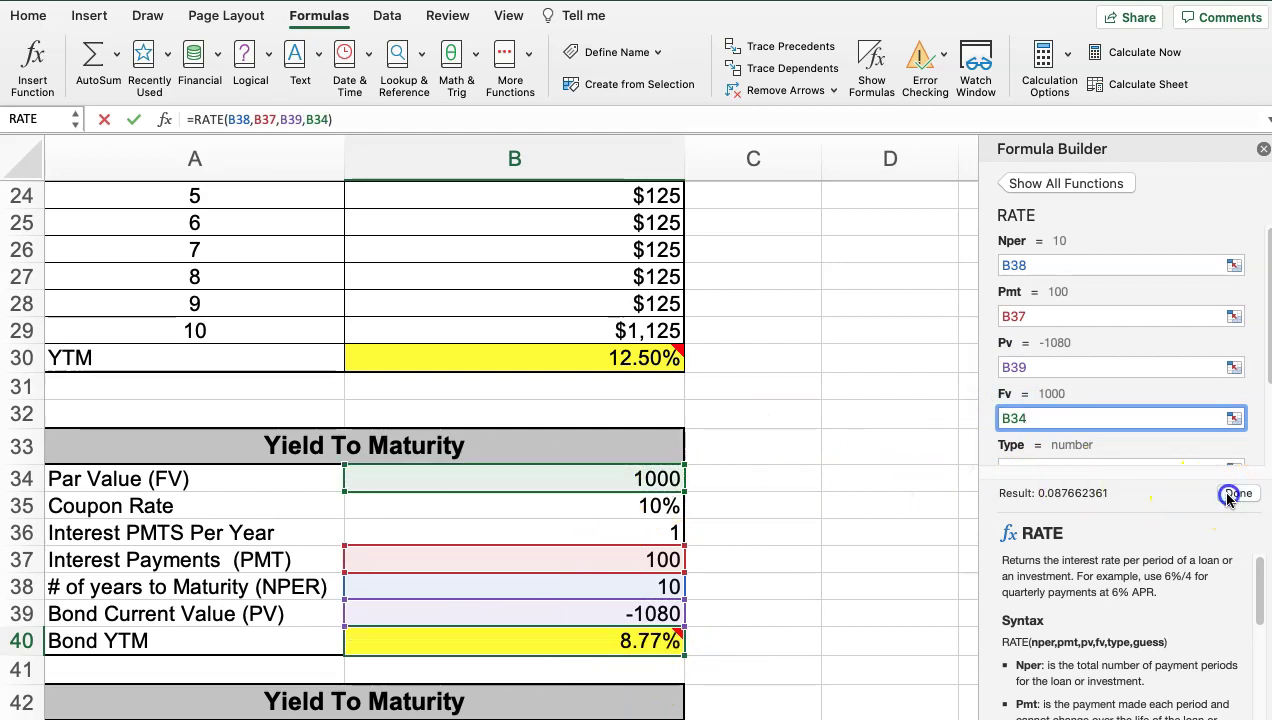
# Review the Bond YTM in B40 against the tables above and look over the next bond's inputs in B43:B48.
pyautogui.moveTo(645, 646)
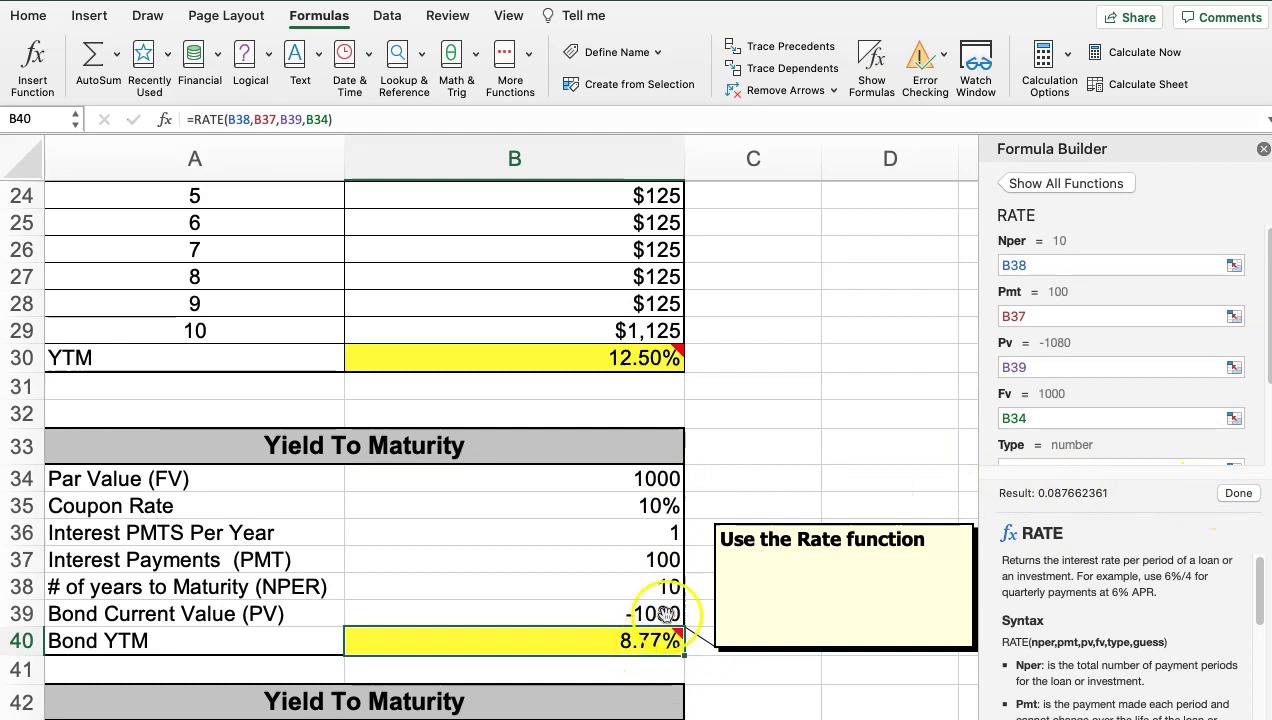
pyautogui.scroll(6, 665, 613)
pyautogui.scroll(-3, 761, 432)
pyautogui.scroll(-6, 759, 412)
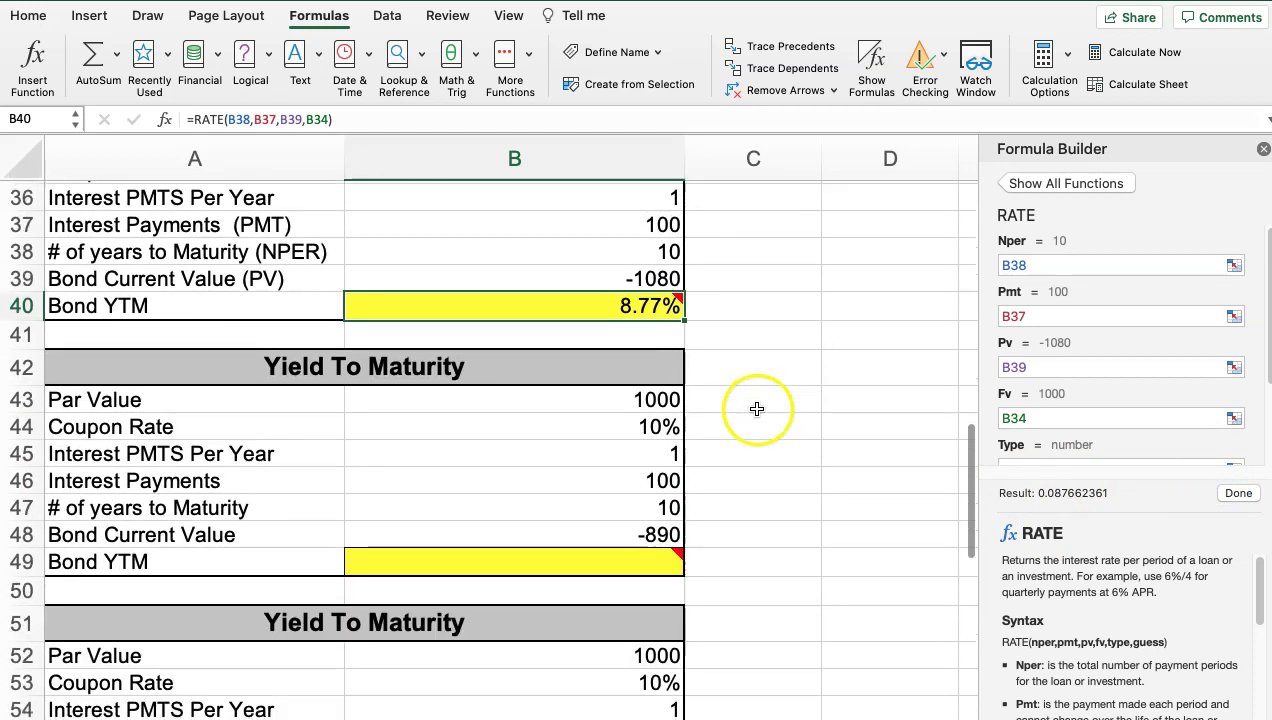
pyautogui.scroll(-2, 757, 410)
pyautogui.scroll(4, 755, 412)
pyautogui.scroll(-1, 730, 480)
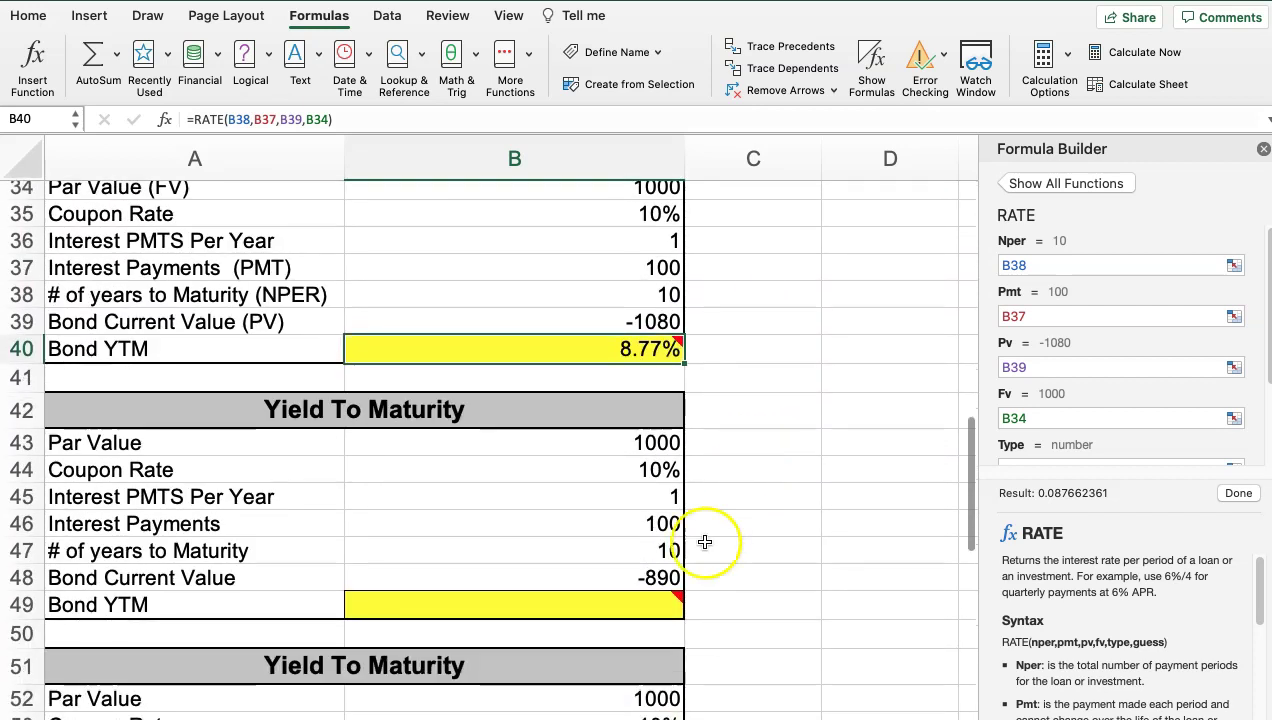
pyautogui.click(520, 497)
pyautogui.click(525, 604)
pyautogui.click(1047, 231)
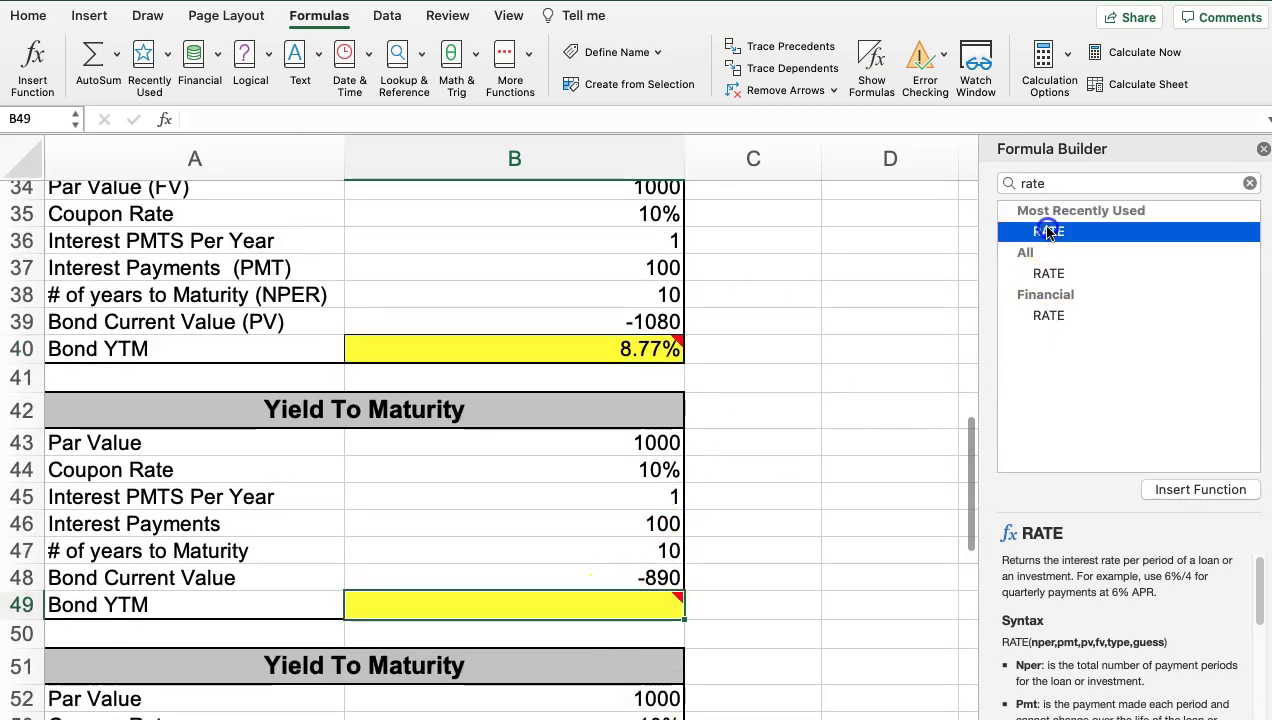
pyautogui.doubleClick(1047, 231)
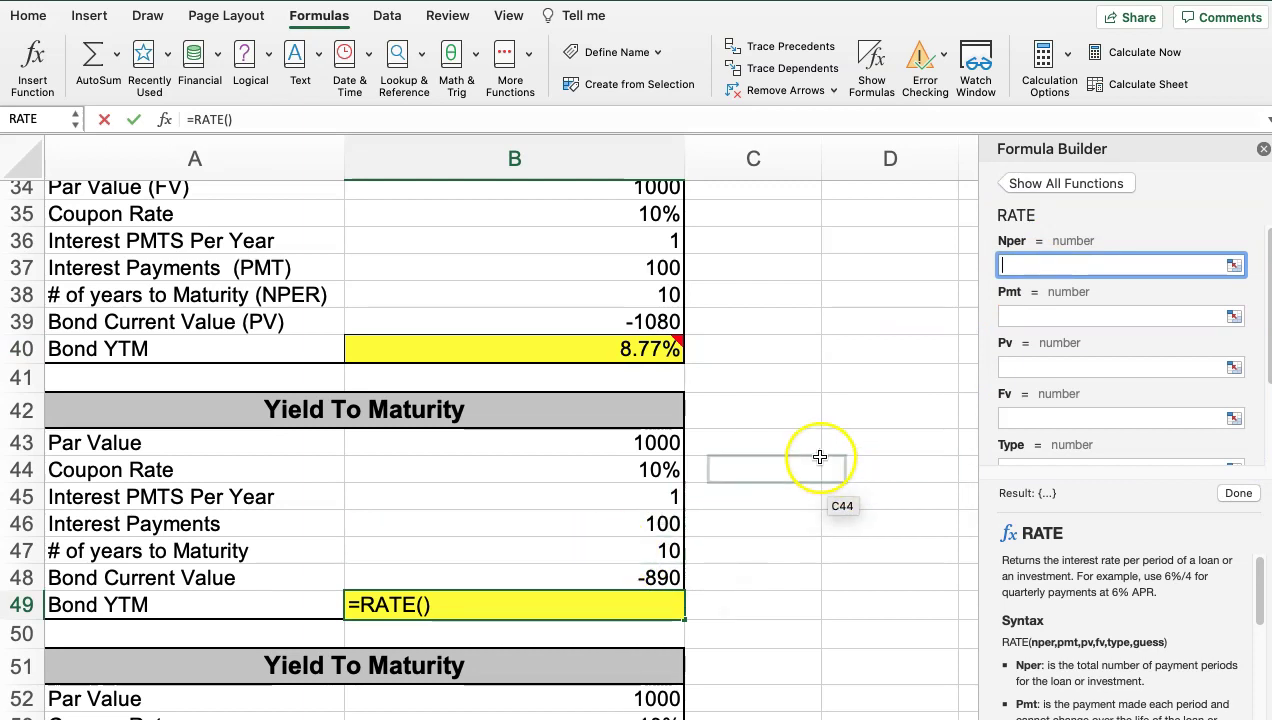
pyautogui.press('Escape')
# Copy the labels in A34:A40 and paste them over the next bond table's labels starting at A43.
pyautogui.scroll(3, 200, 320)
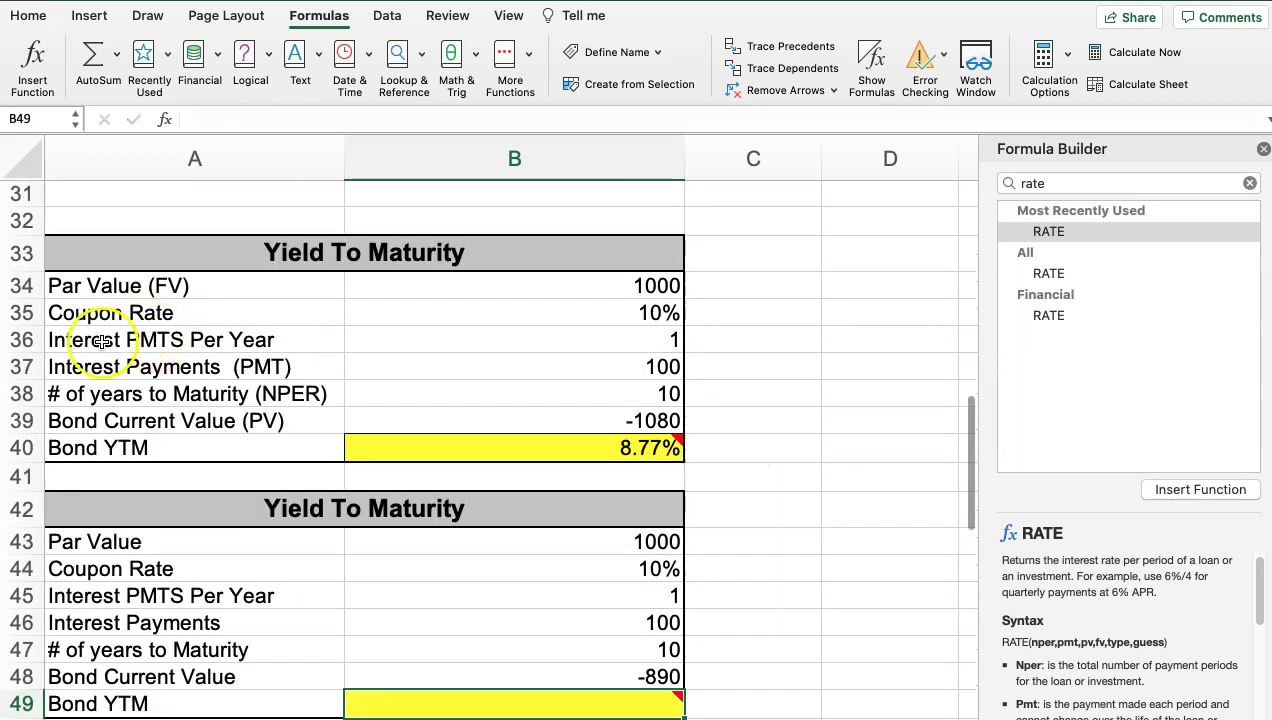
pyautogui.moveTo(71, 296); pyautogui.dragTo(88, 421)
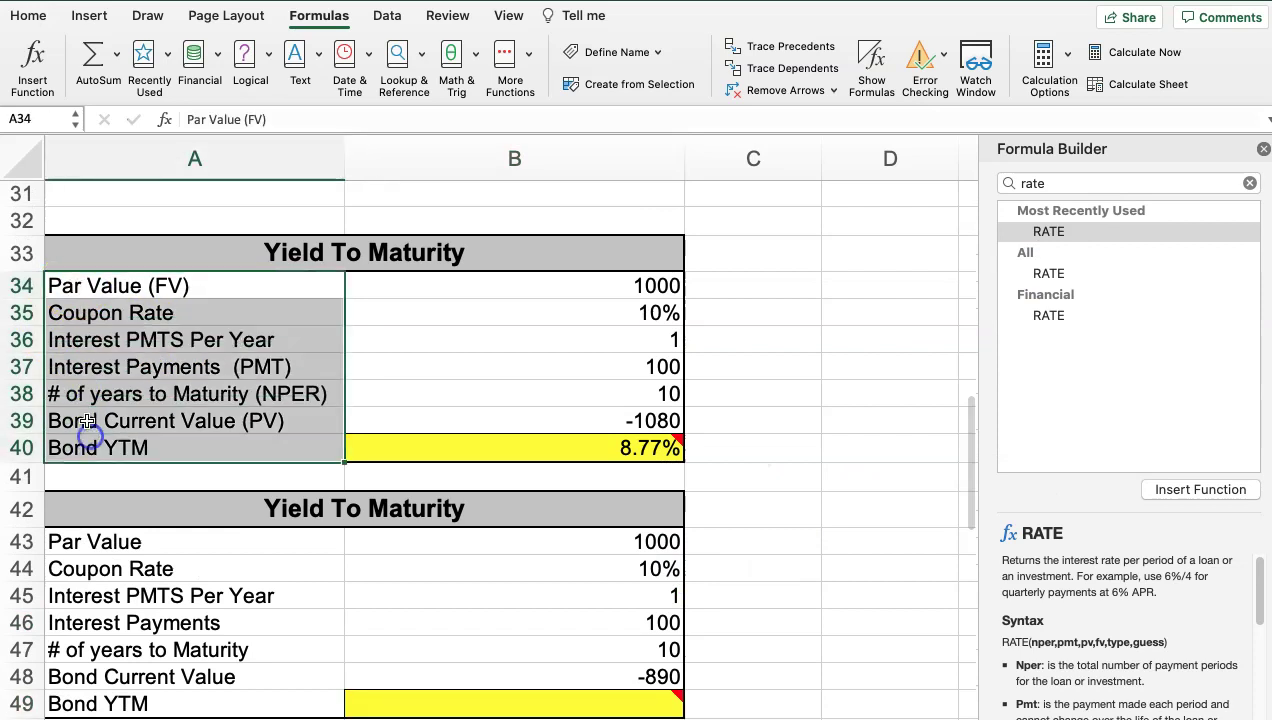
pyautogui.hotkey('ctrl', 'c')
pyautogui.press('Down')
pyautogui.press('Down')
pyautogui.press('Down')
pyautogui.press('Down')
pyautogui.press('Down')
pyautogui.press('Down')
pyautogui.press('Down')
pyautogui.press('Down')
pyautogui.press('Down')
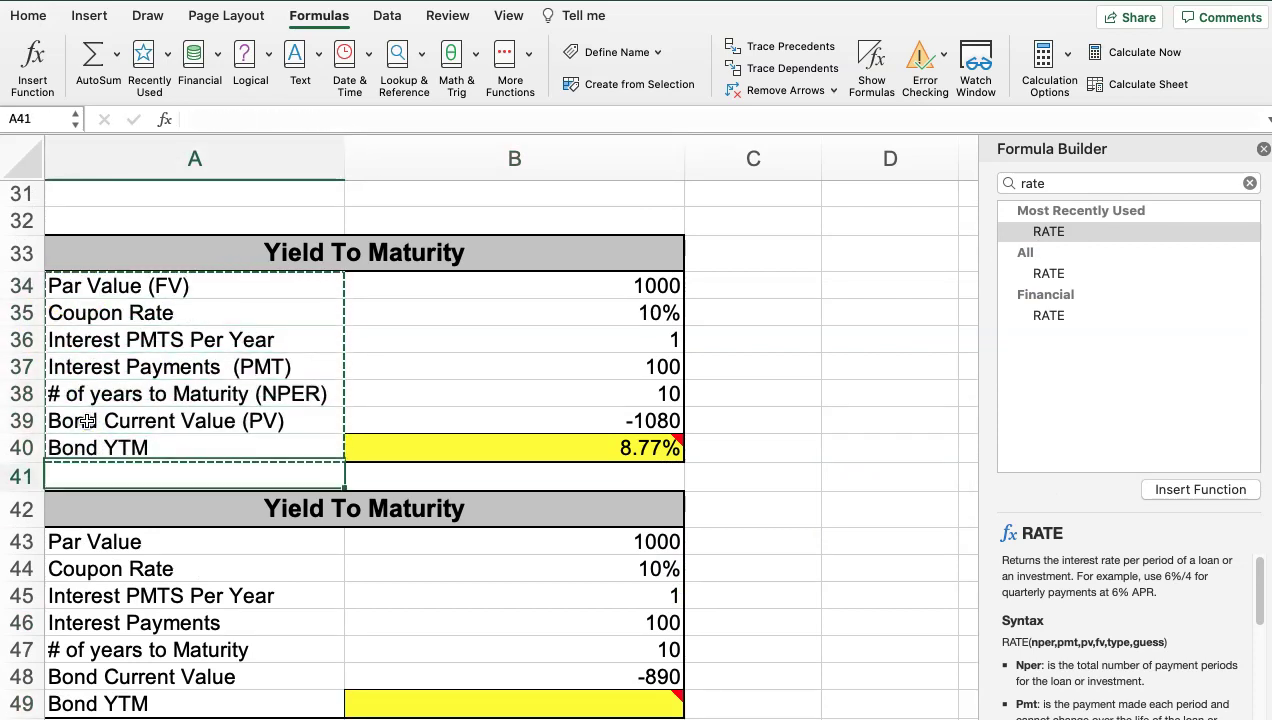
pyautogui.hotkey('ctrl', 'v')
# Paste the copied bond labels over the last Yield To Maturity table's labels starting at A52.
pyautogui.scroll(-5, 120, 460)
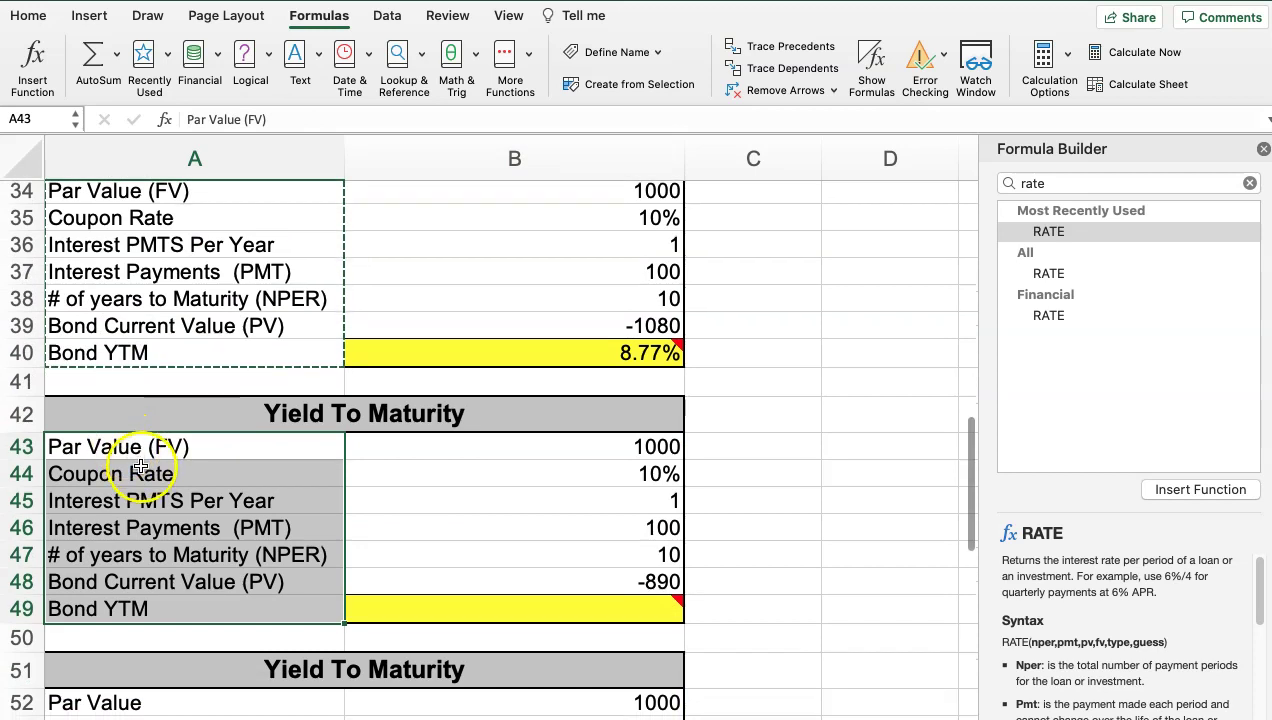
pyautogui.click(82, 507)
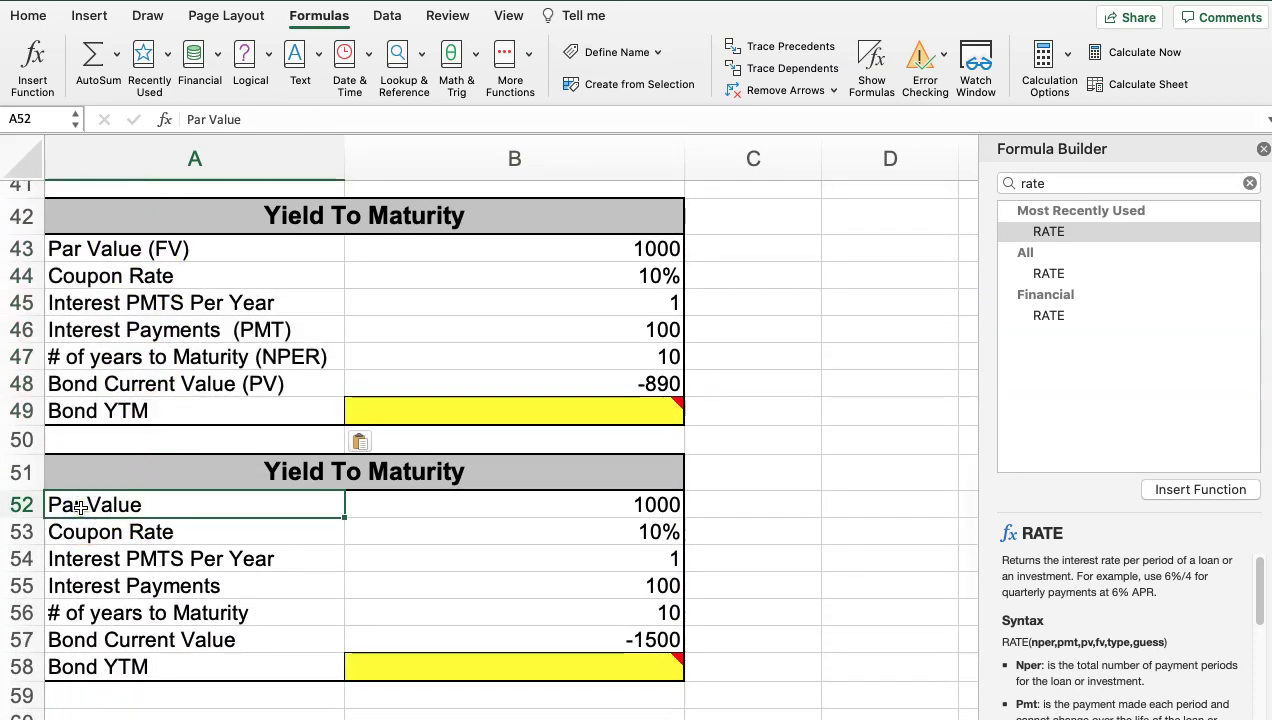
pyautogui.hotkey('ctrl', 'v')
# Insert RATE in Bond YTM cell B49 with Nper B47, Pmt B46, Pv B48 and Fv B43, and complete the formula.
pyautogui.scroll(5, 341, 372)
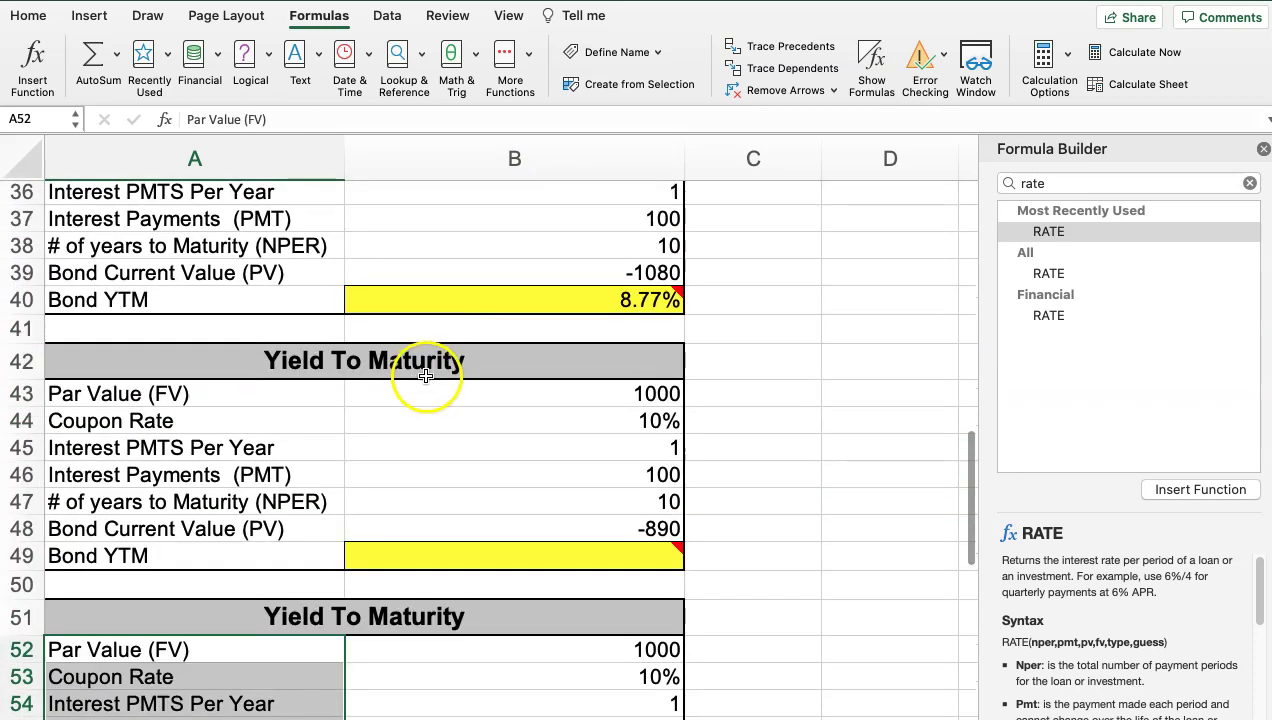
pyautogui.click(539, 636)
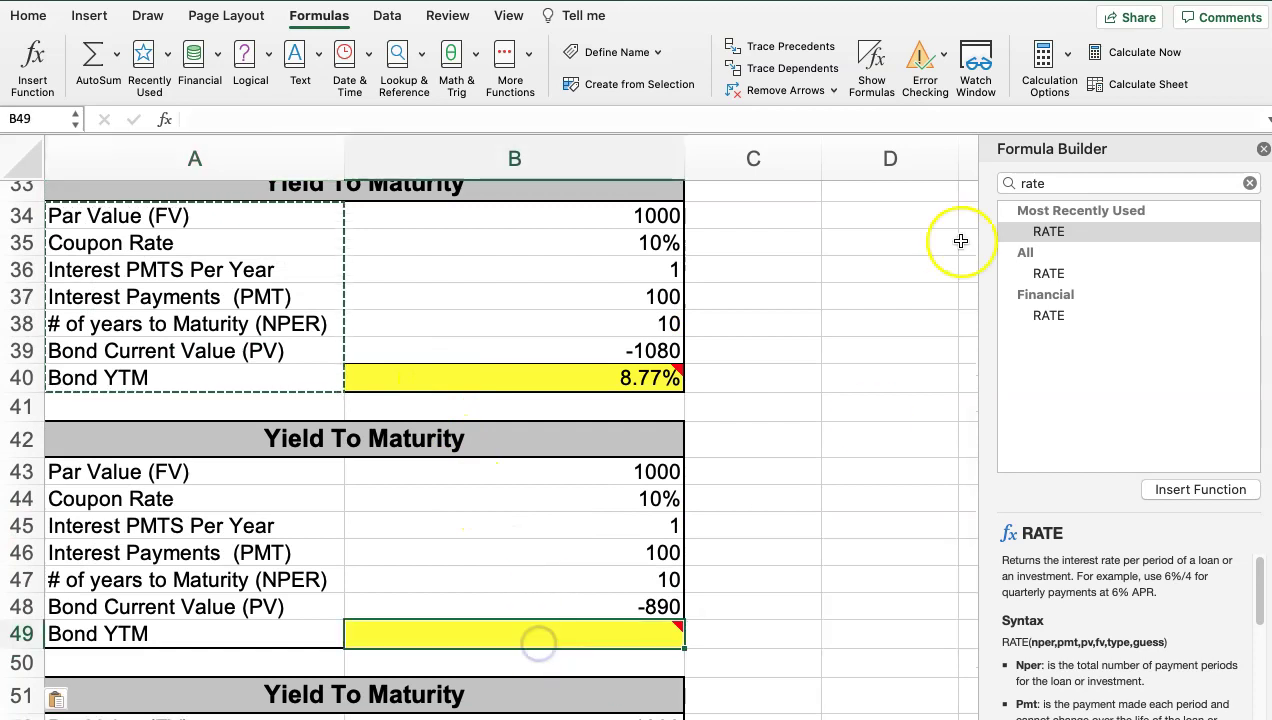
pyautogui.doubleClick(1065, 231)
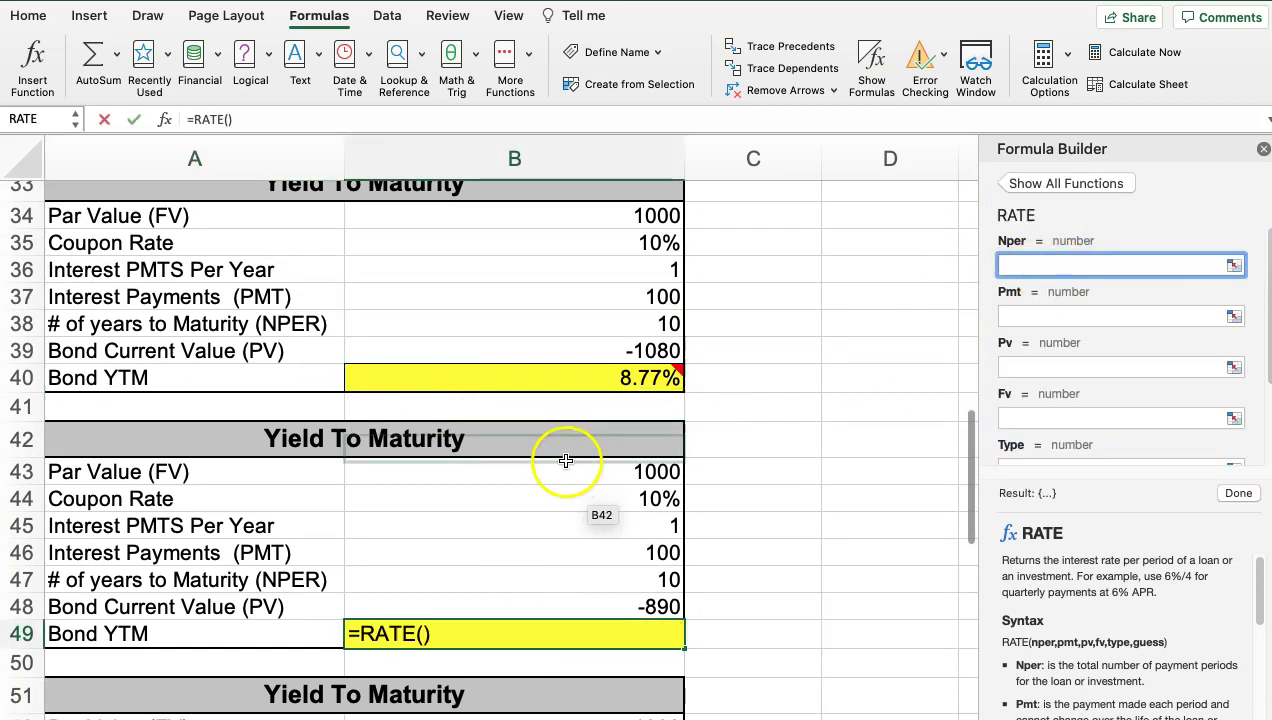
pyautogui.click(596, 582)
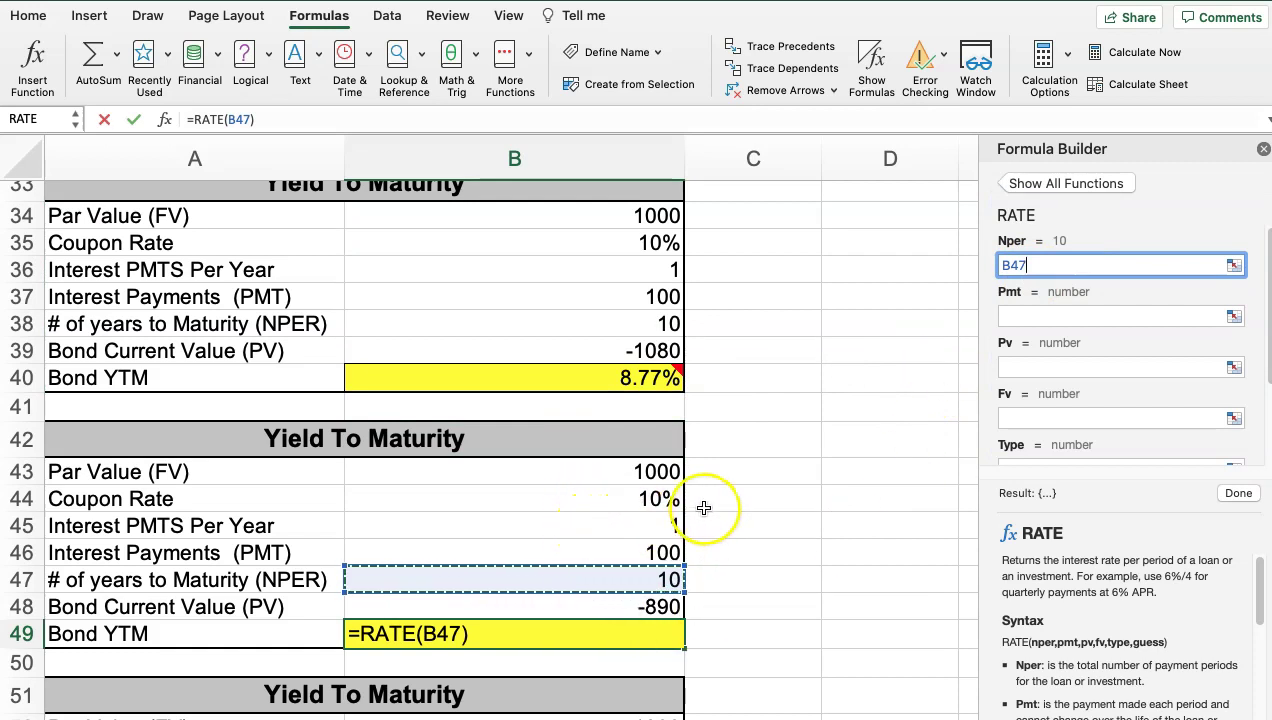
pyautogui.click(1024, 314)
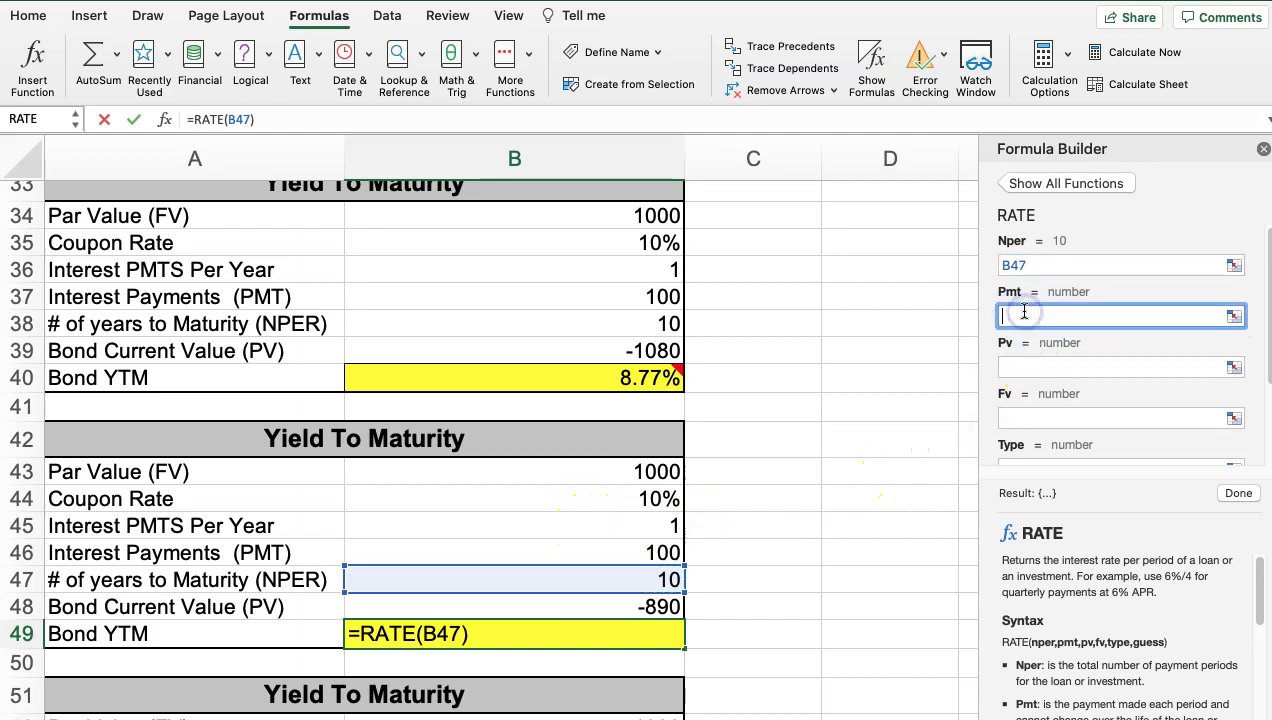
pyautogui.click(615, 550)
pyautogui.click(1050, 366)
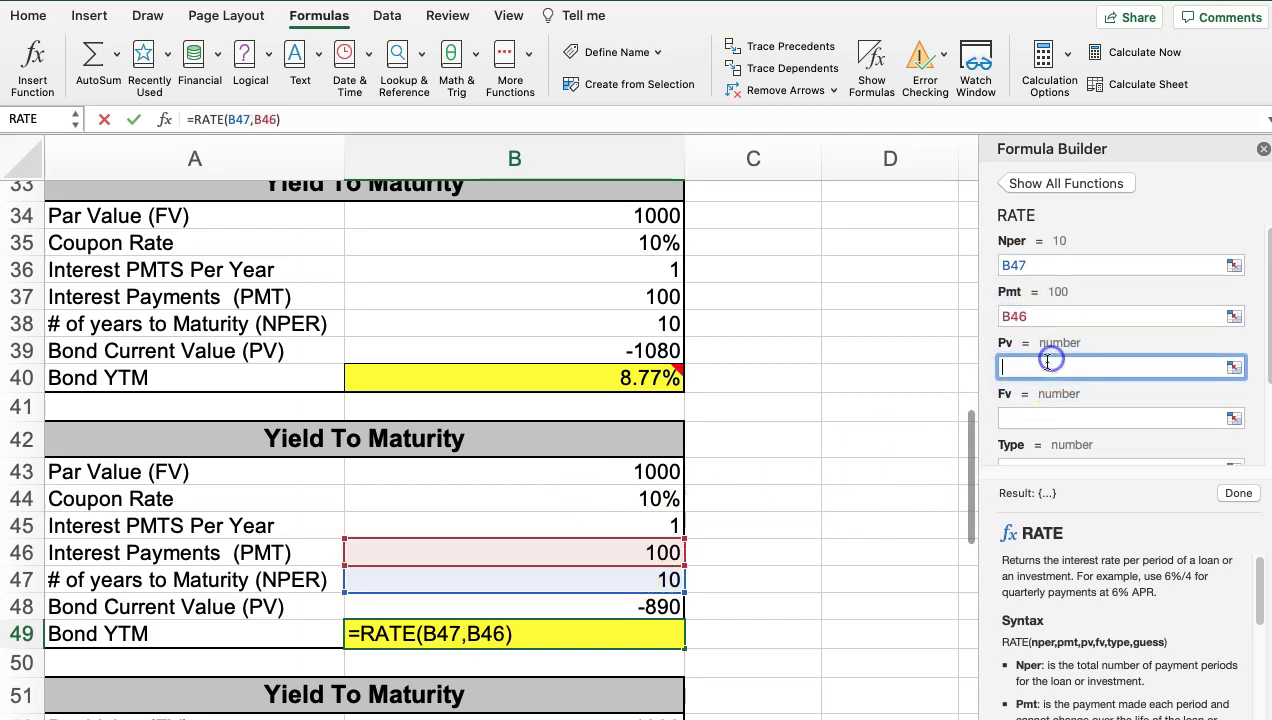
pyautogui.click(621, 606)
pyautogui.click(1008, 418)
pyautogui.click(622, 476)
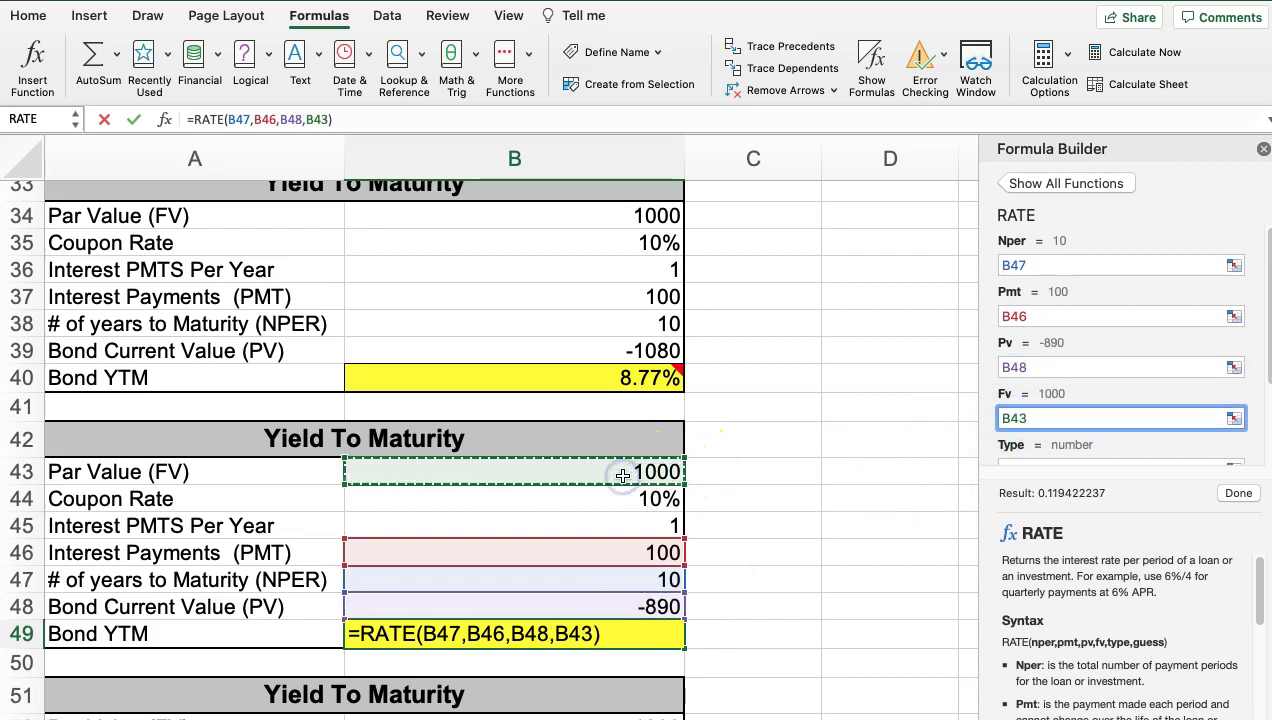
pyautogui.click(1238, 493)
# Copy the RATE formula from B49 into the last table's Bond YTM cell B58.
pyautogui.scroll(4, 855, 464)
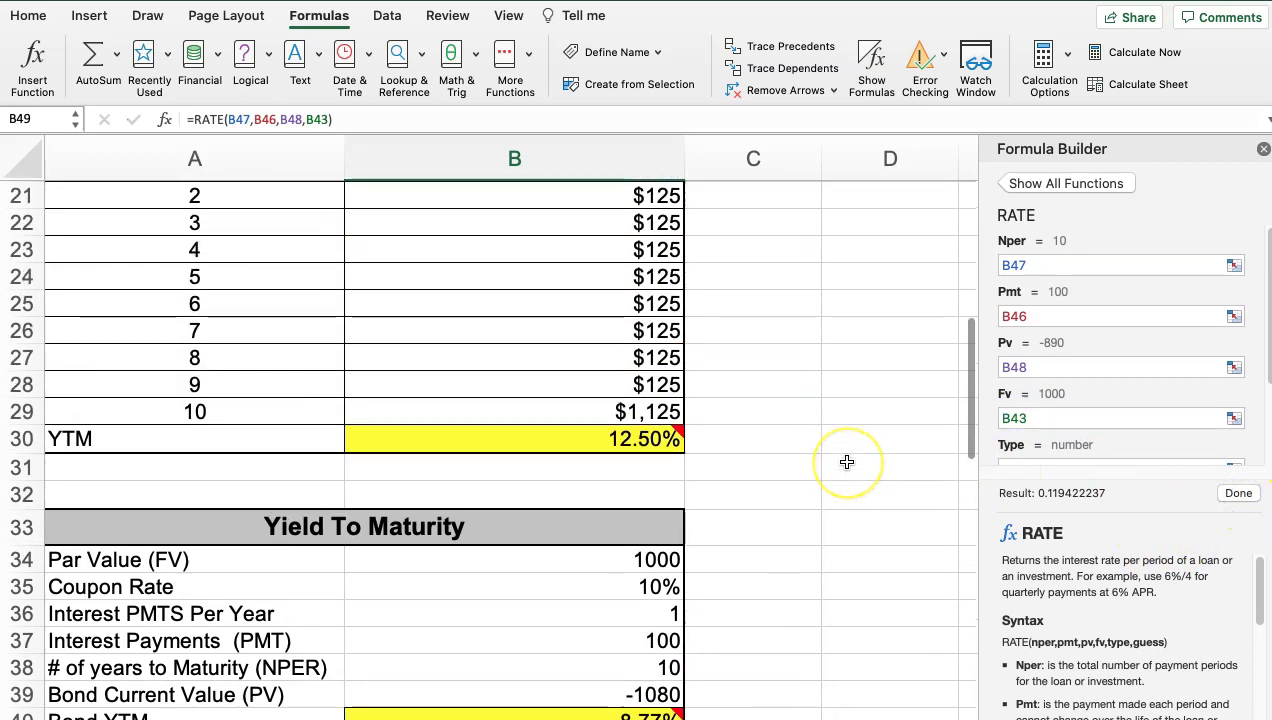
pyautogui.scroll(-6, 852, 462)
pyautogui.scroll(-5, 849, 462)
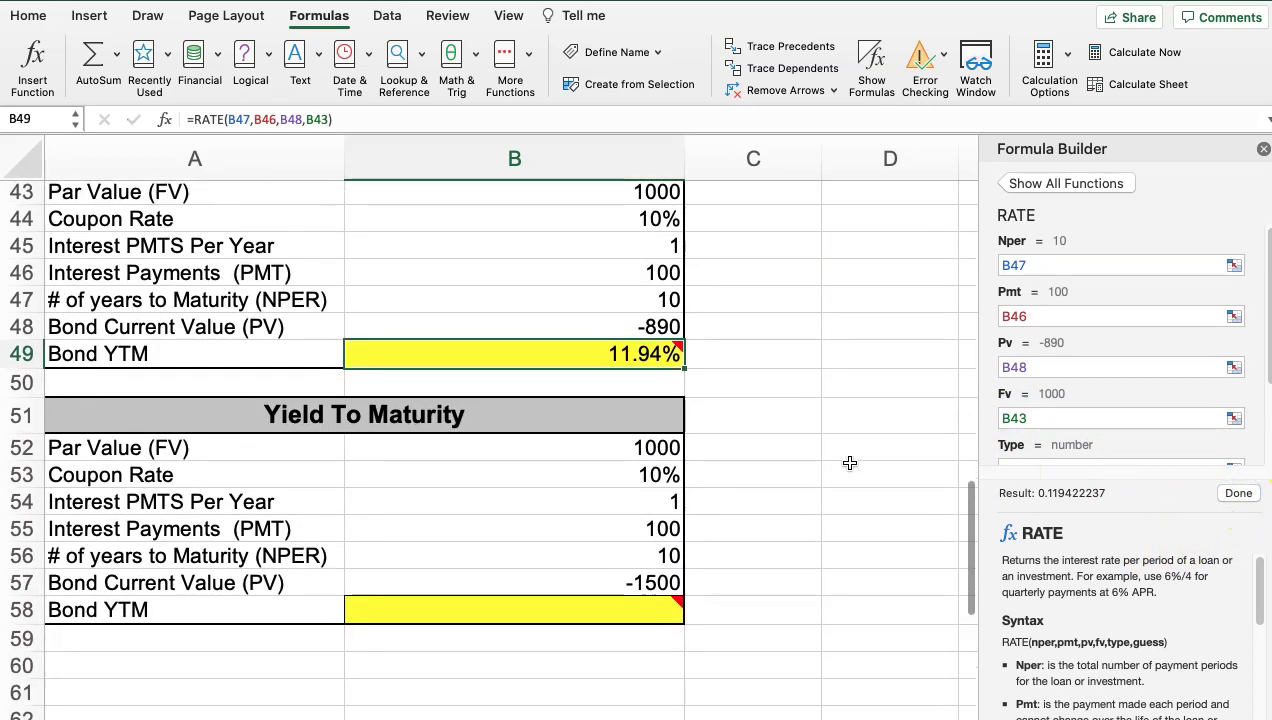
pyautogui.press('cmd+c')
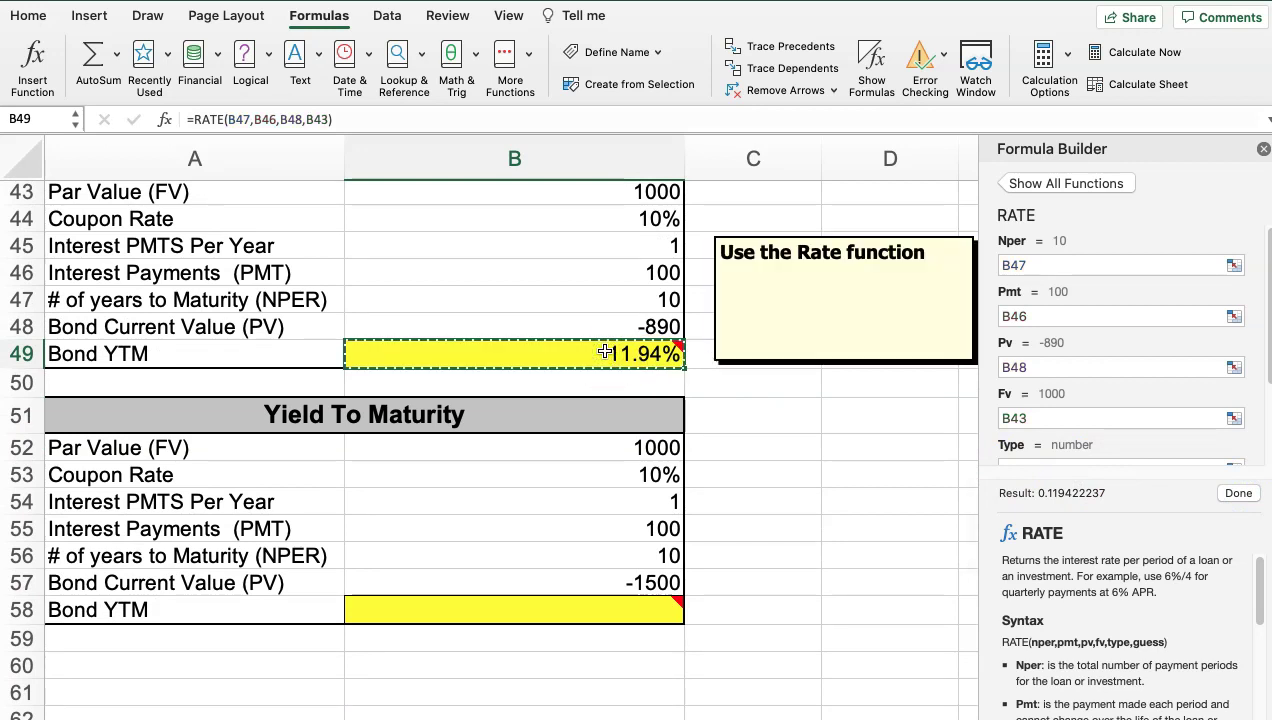
pyautogui.click(540, 613)
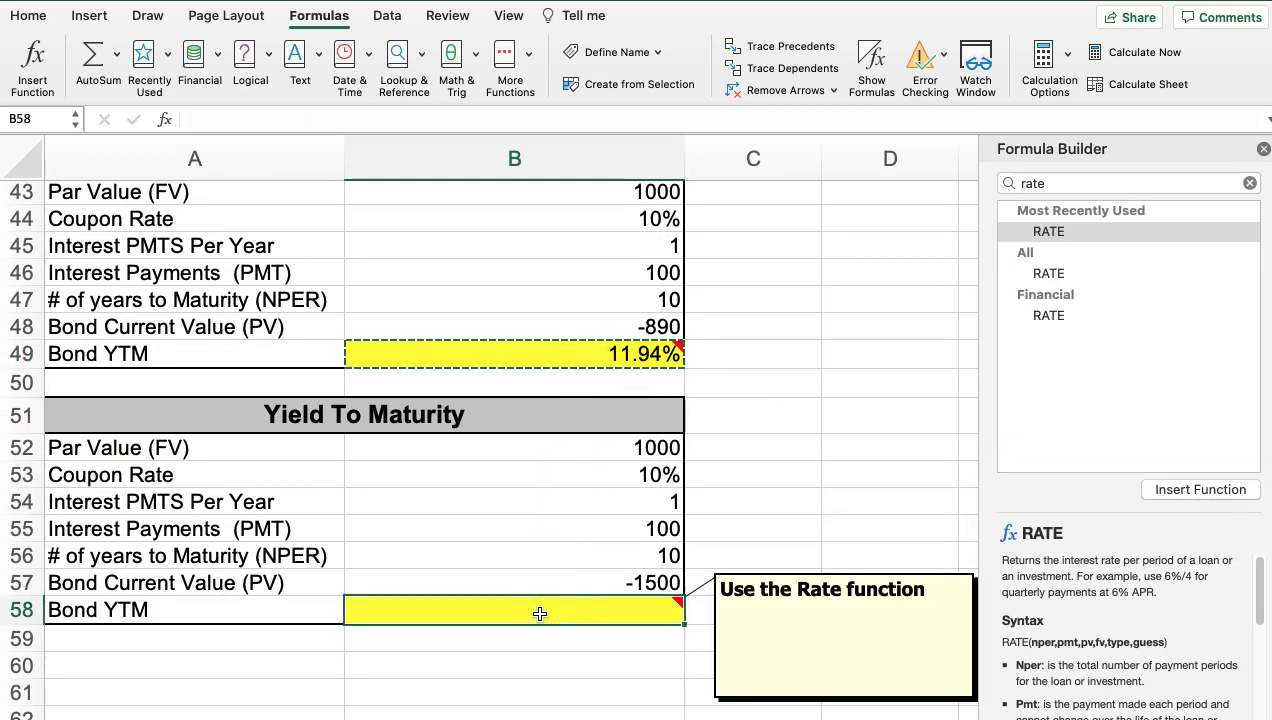
pyautogui.press('super+v')
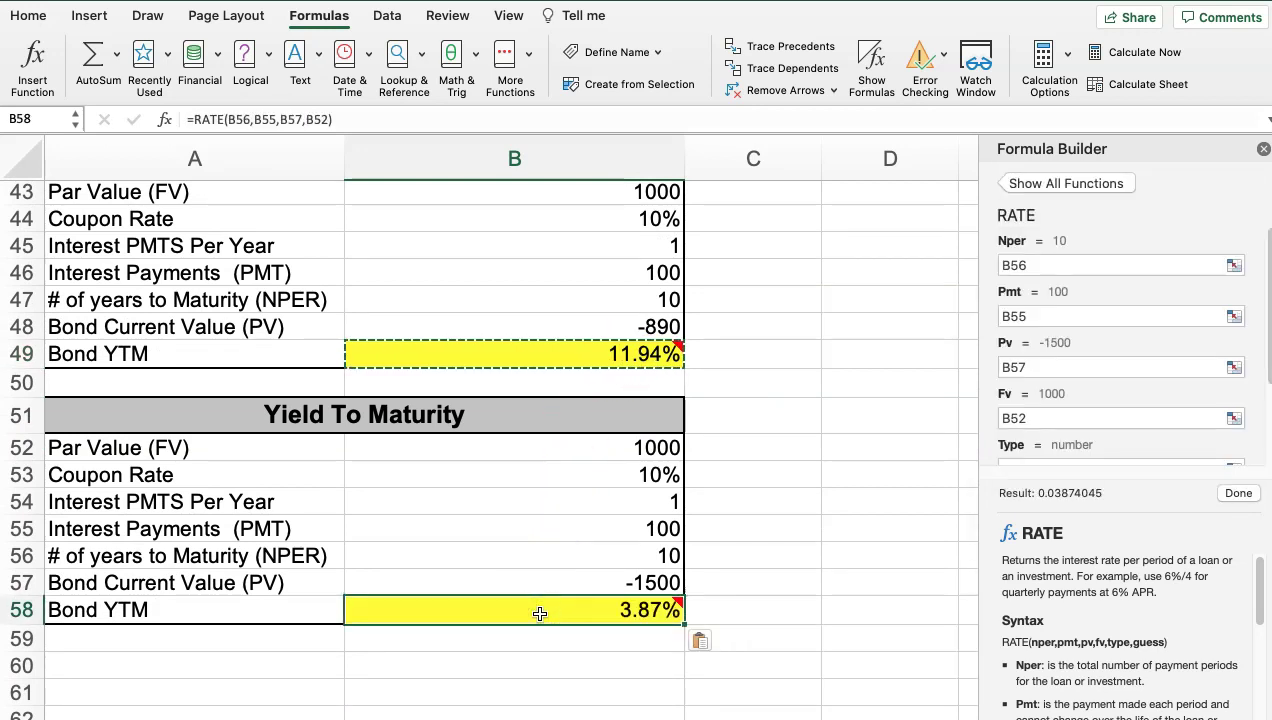
# Look over the bond price, yield and duration equations on the Ch11 Equations sheet.
pyautogui.click(838, 489)
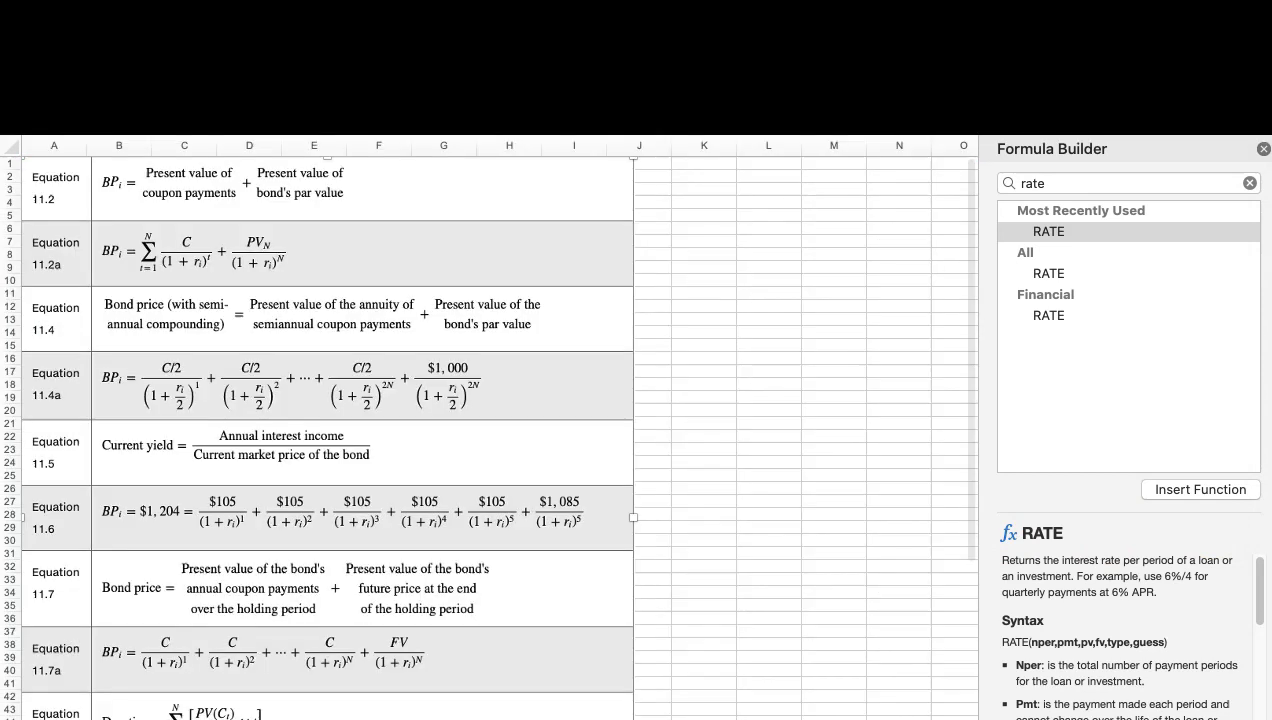
pyautogui.click(285, 394)
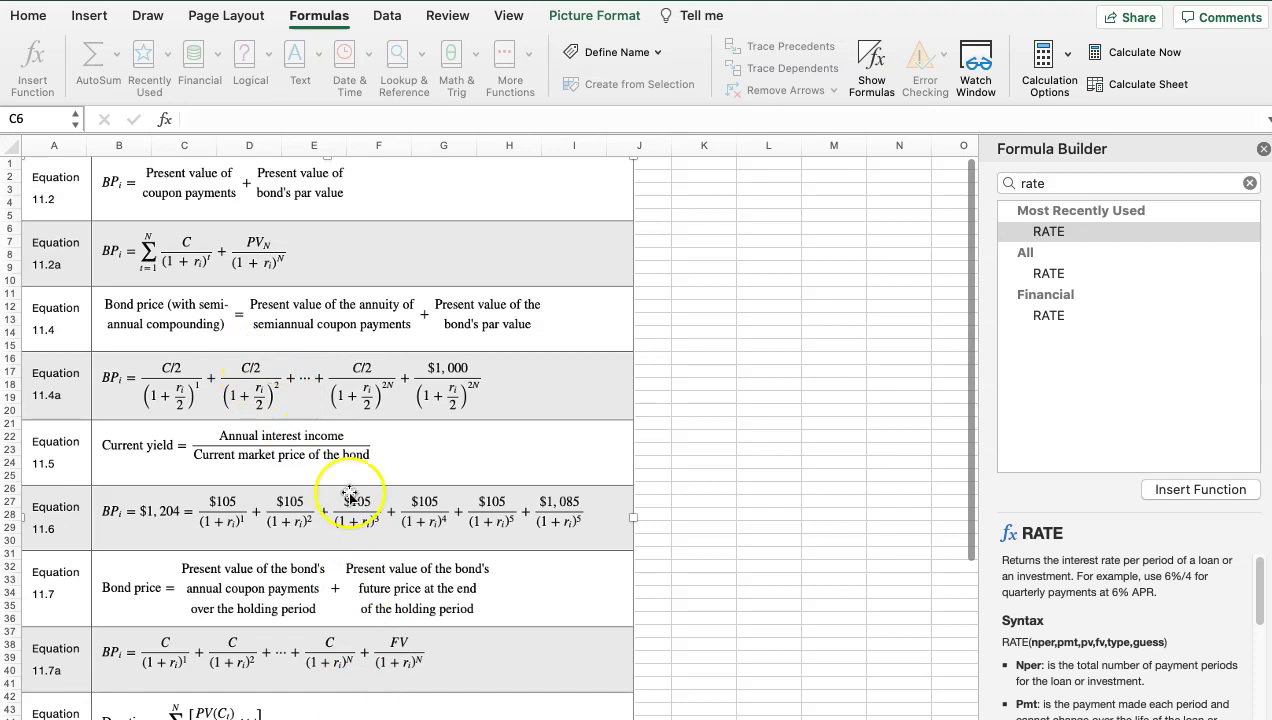
pyautogui.scroll(-10, 341, 366)
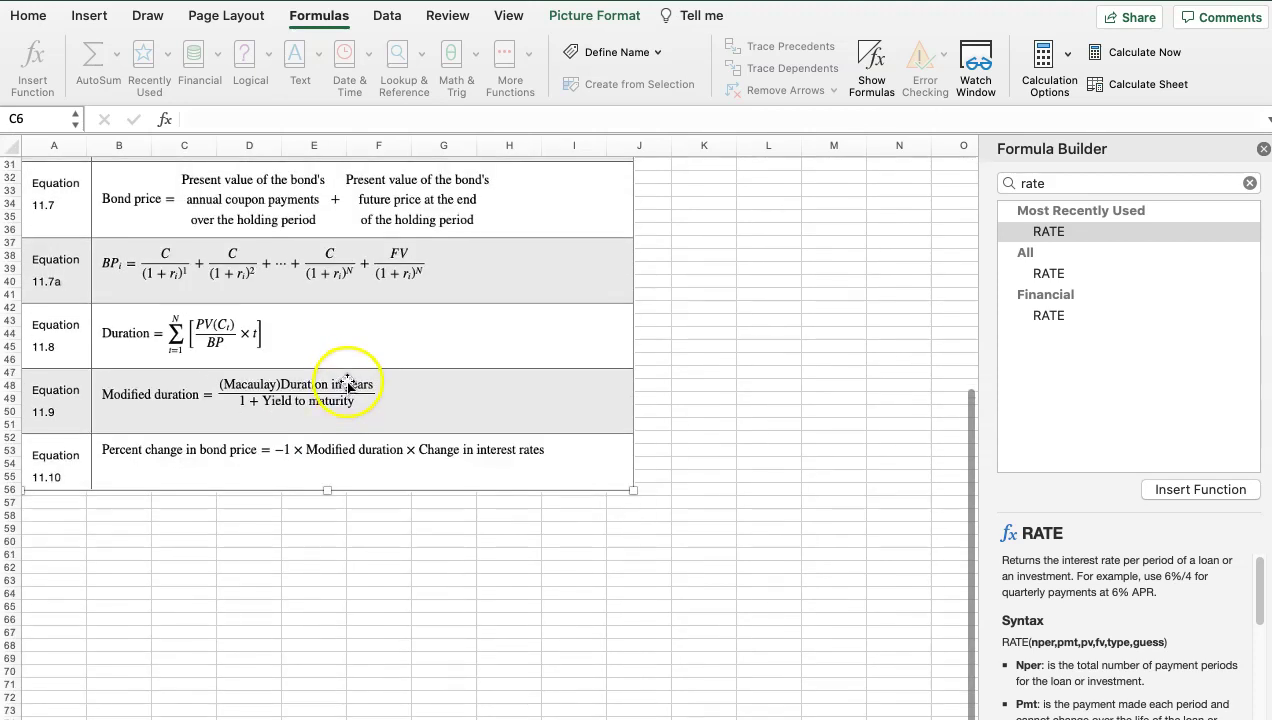
pyautogui.scroll(10, 345, 370)
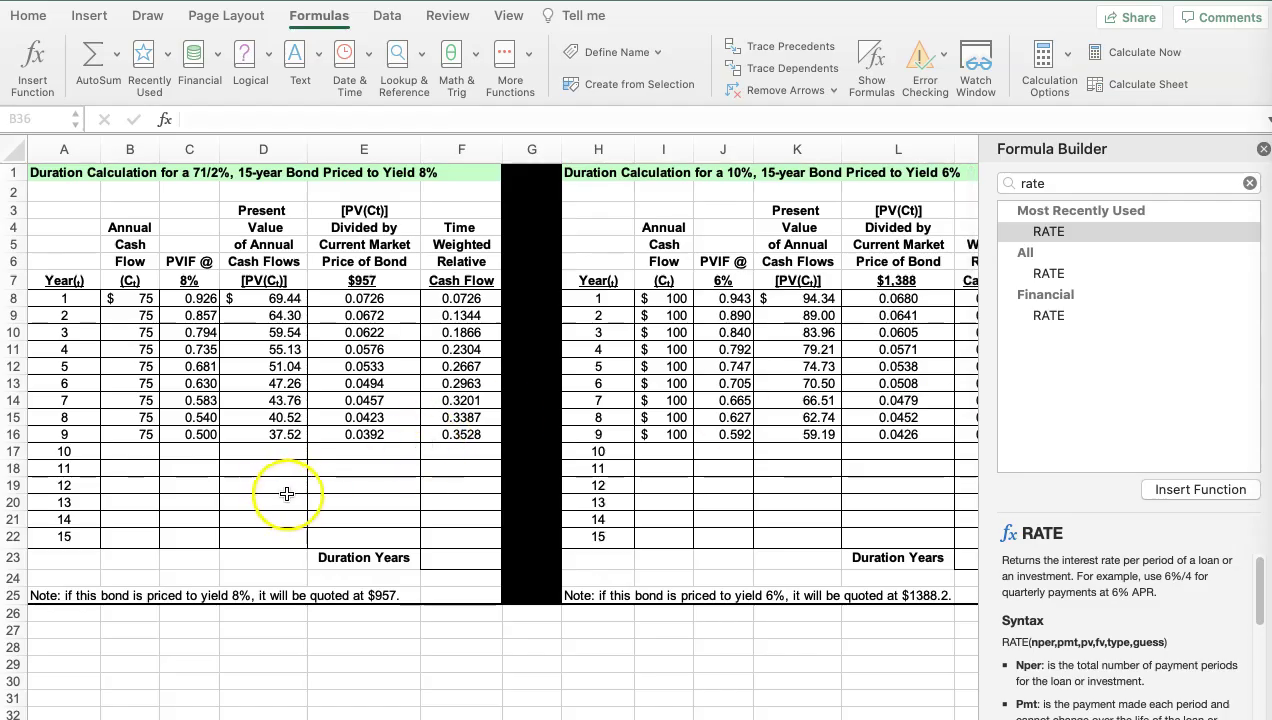
# Go to the Duration sheet, close the Formula Builder and enlarge the first bond's duration table.
pyautogui.click(189, 261)
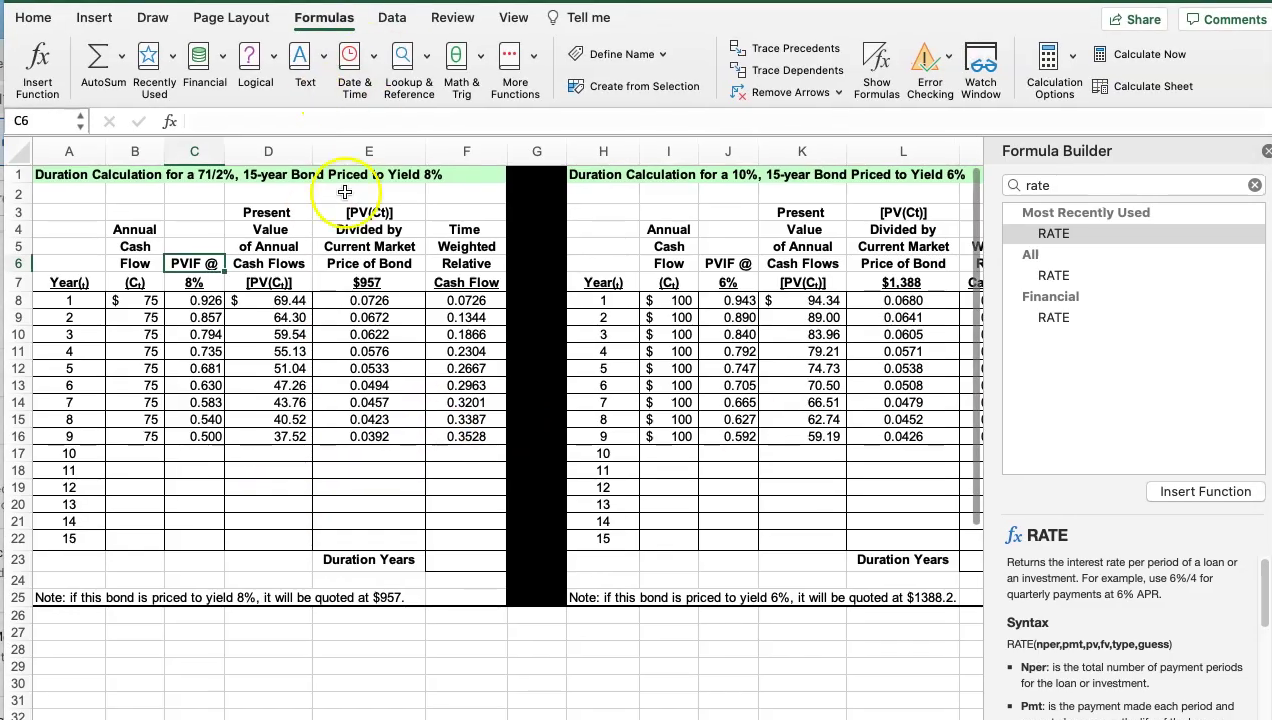
pyautogui.click(1264, 153)
pyautogui.scroll(5, 440, 261)
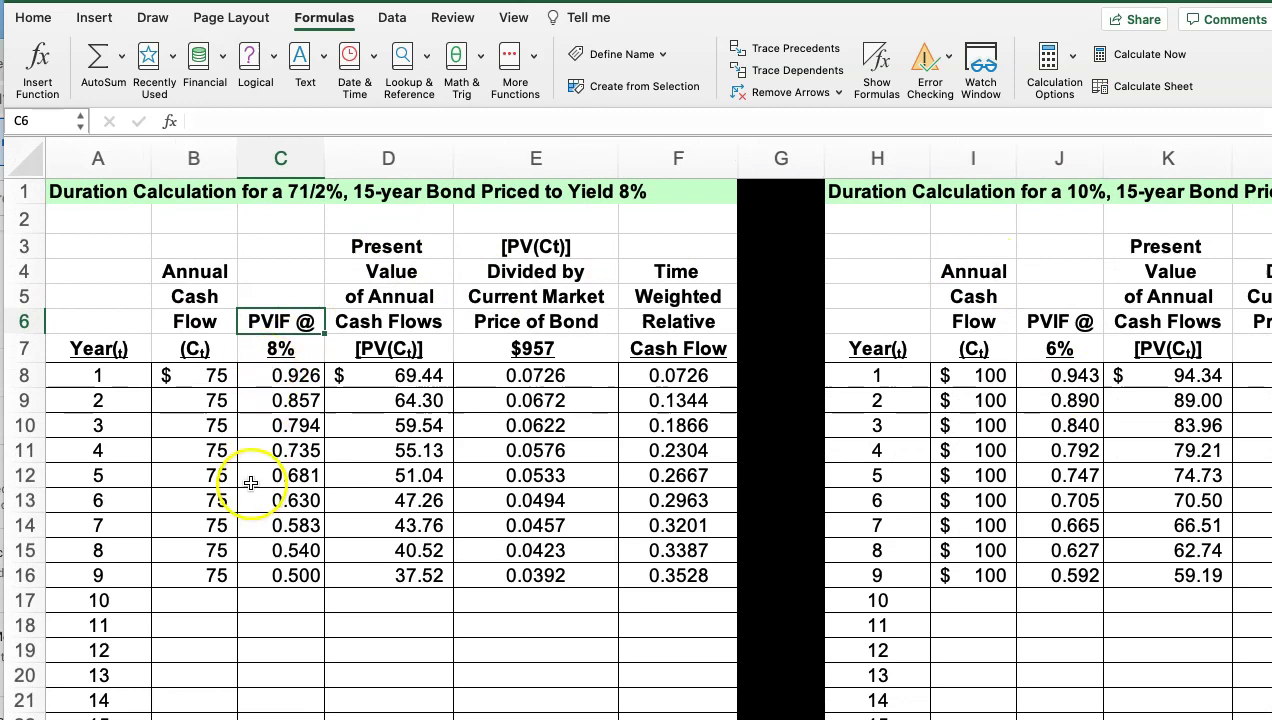
# Examine the years and annual cash flows in the duration table for the 7 1/2%, 15-year bond.
pyautogui.click(232, 478)
pyautogui.press('Left')
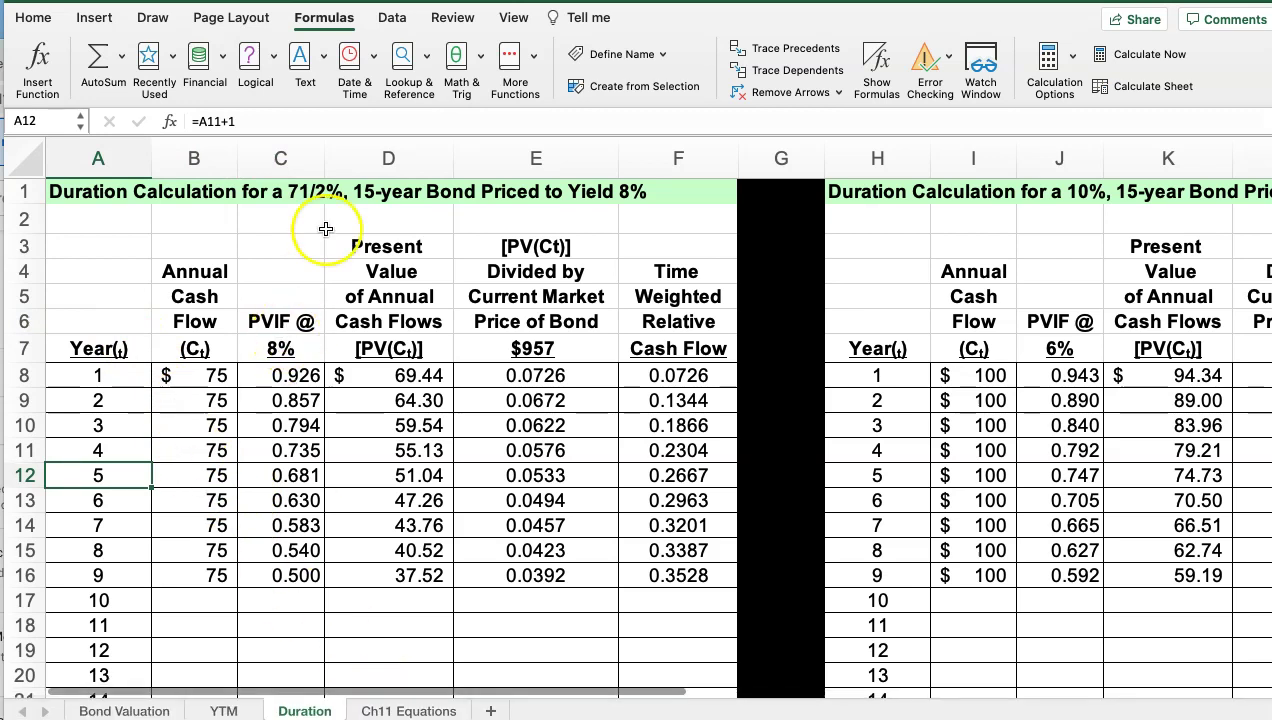
pyautogui.scroll(-1, 250, 450)
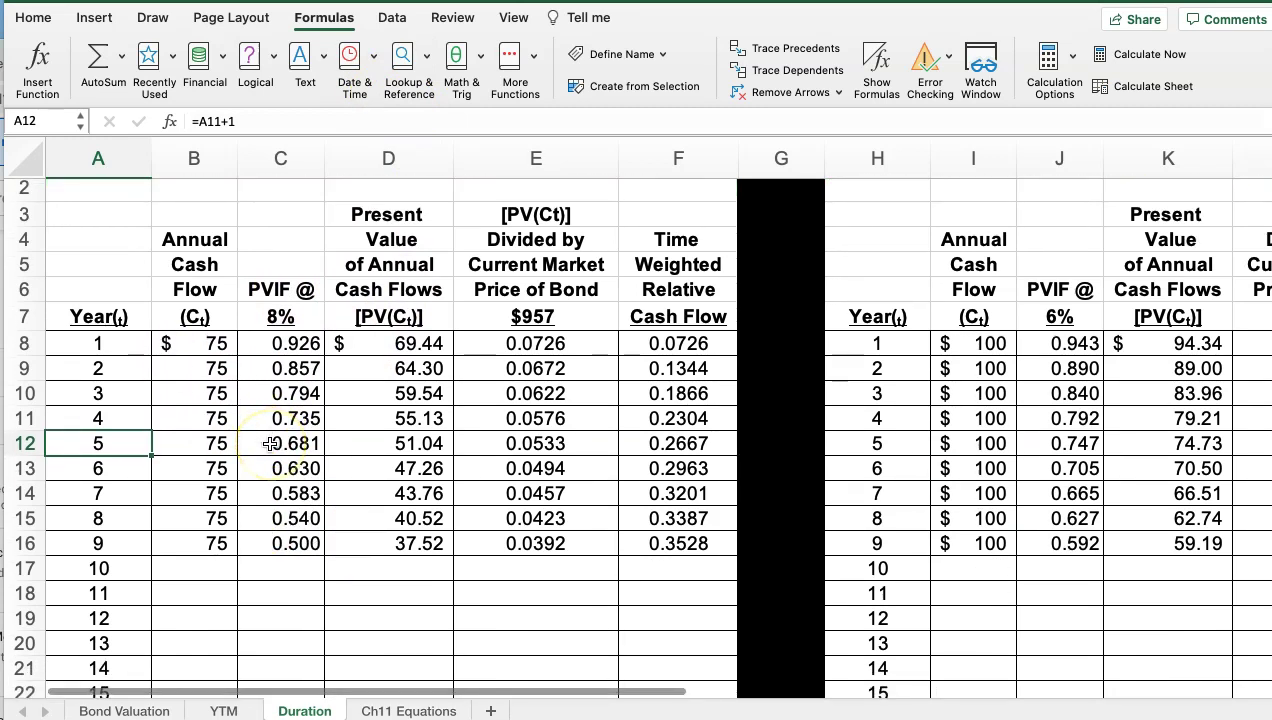
pyautogui.scroll(-2, 280, 500)
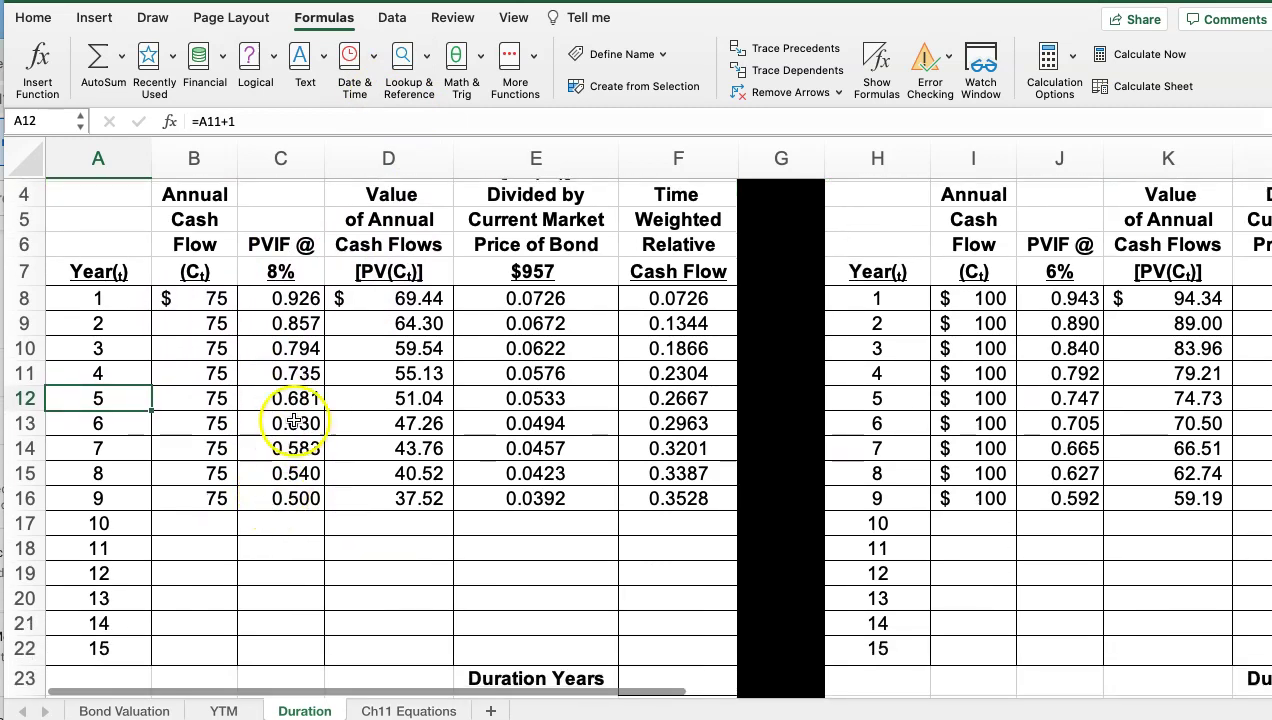
pyautogui.click(207, 299)
pyautogui.click(203, 322)
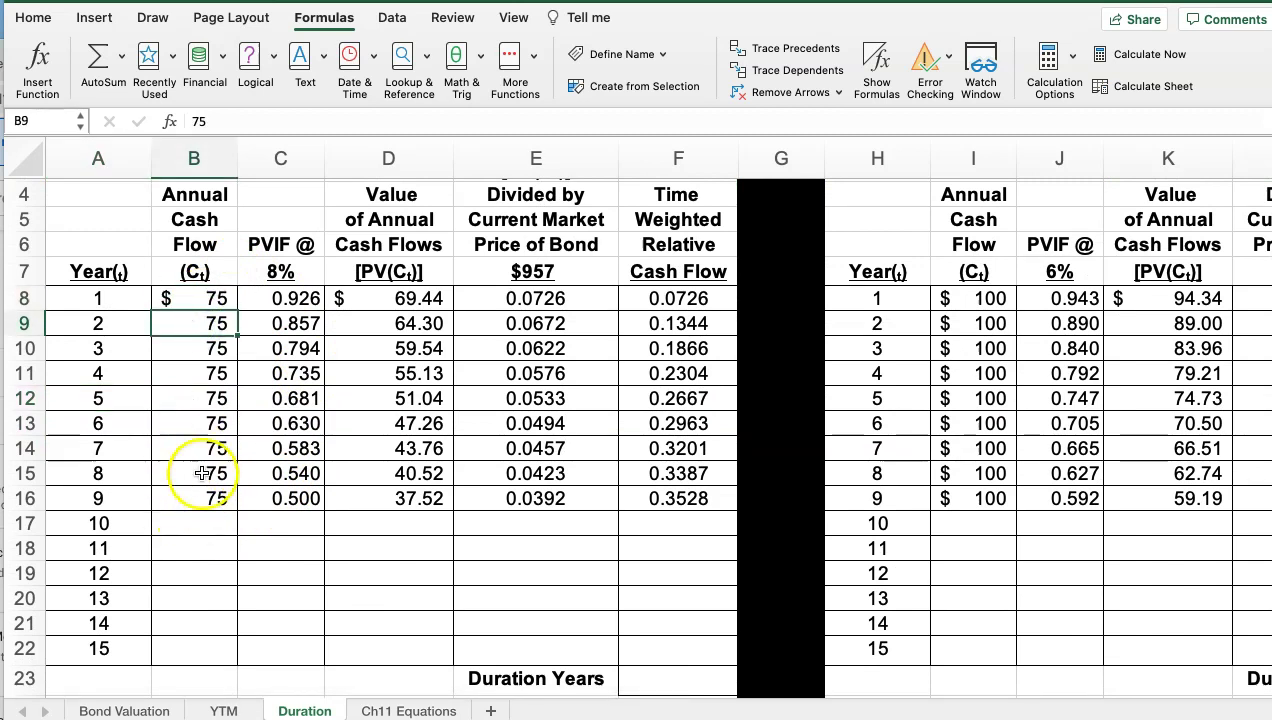
pyautogui.scroll(3, 300, 400)
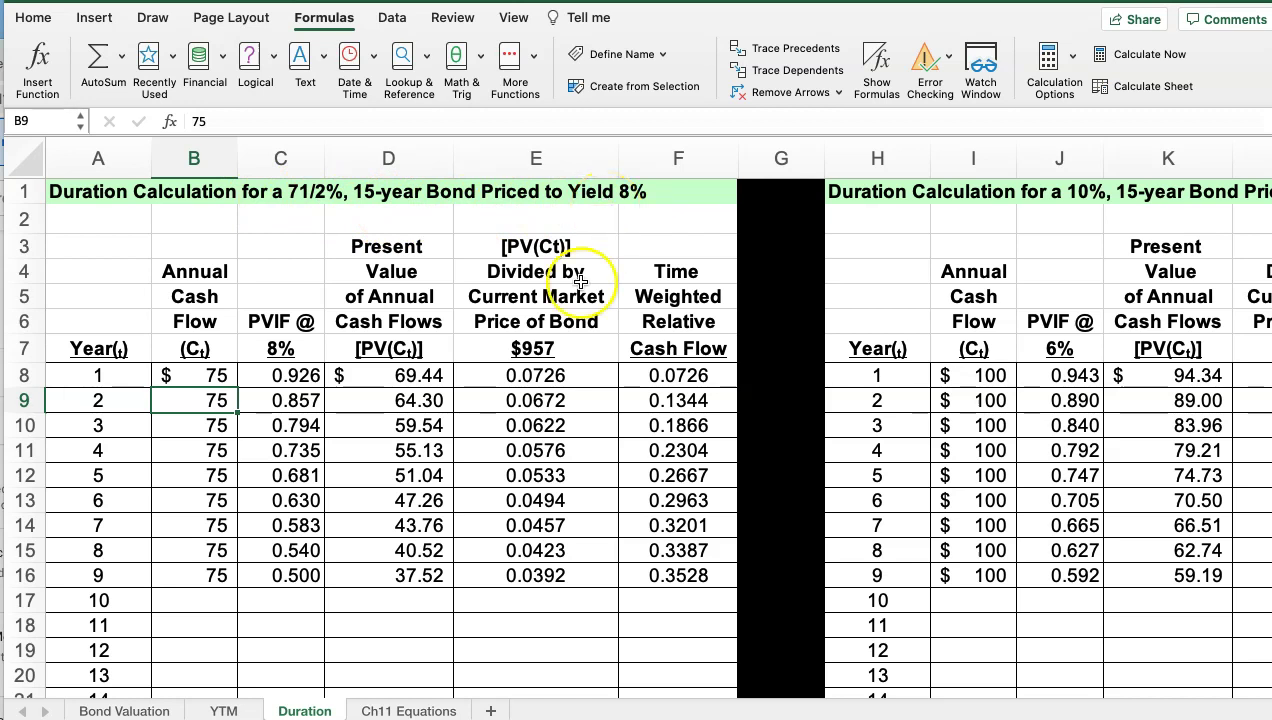
# Fill the annual cash flow of 75 from B16 down to B21 for years 10 through 14.
pyautogui.scroll(-3, 202, 487)
pyautogui.click(195, 490)
pyautogui.moveTo(241, 504); pyautogui.dragTo(241, 622)
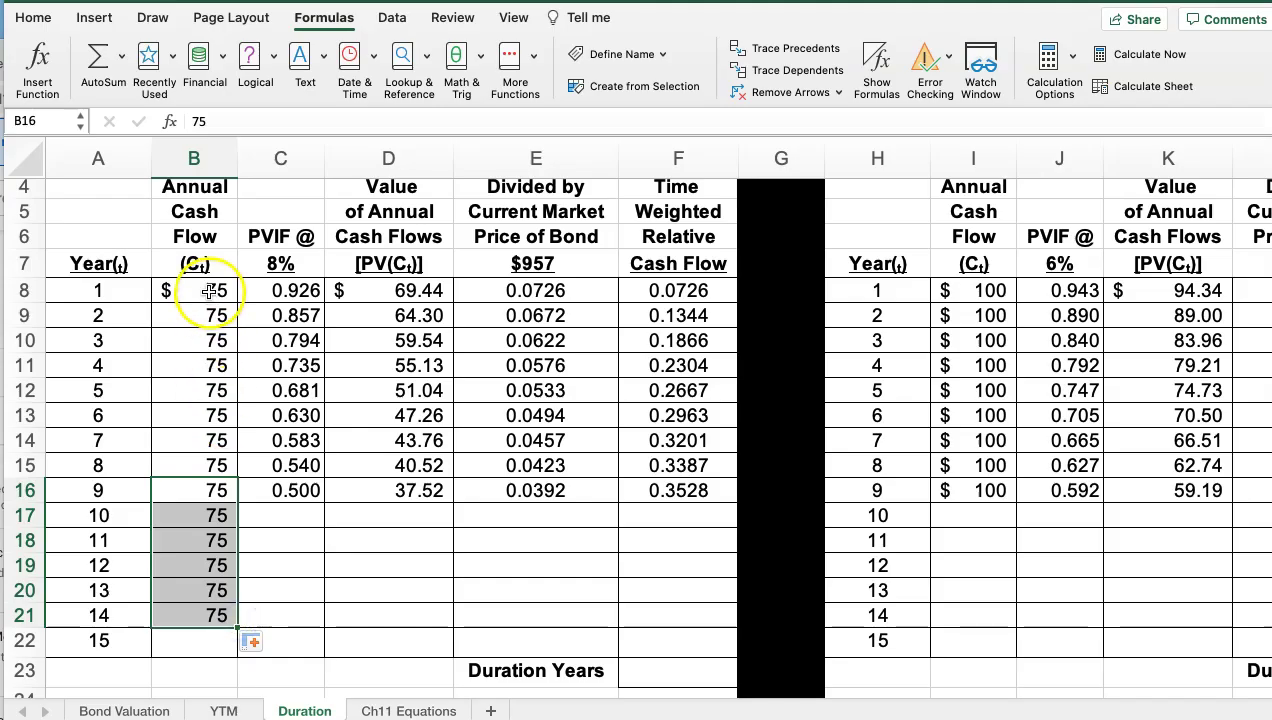
# Review the first bond's annual cash flow column against the table's title and its year rows.
pyautogui.scroll(3, 208, 297)
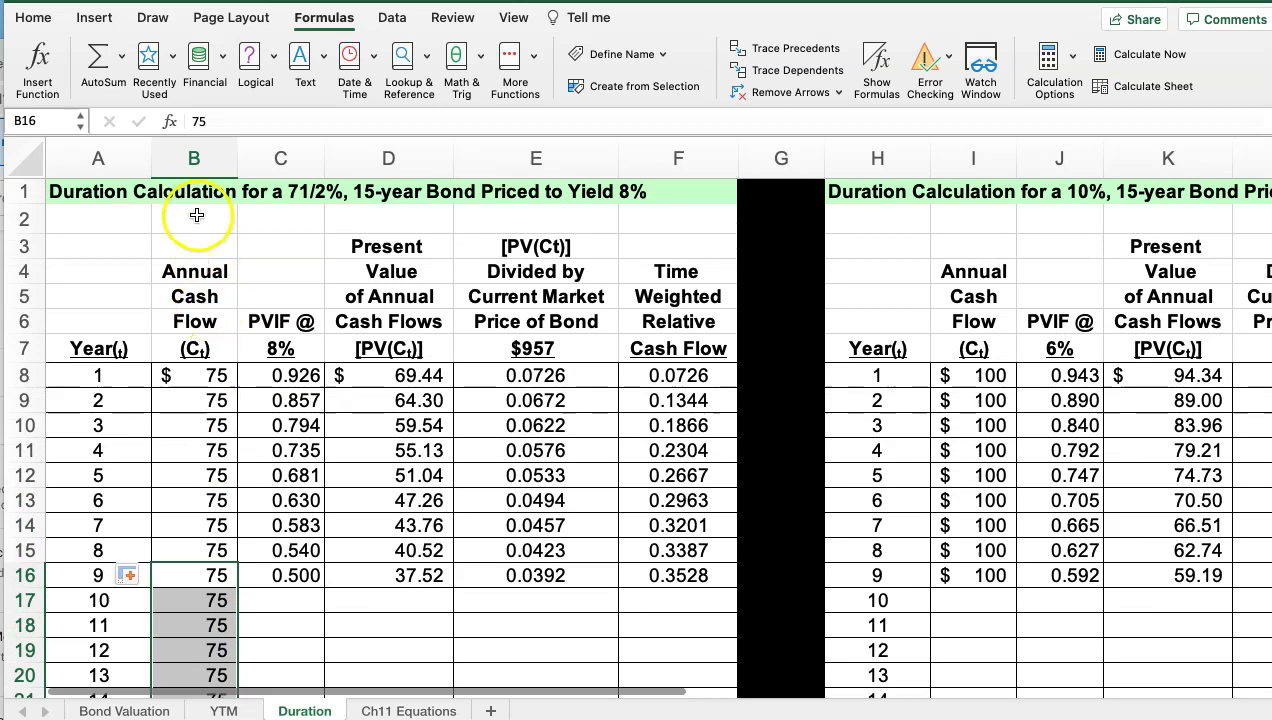
pyautogui.scroll(-4, 186, 424)
pyautogui.scroll(4, 186, 424)
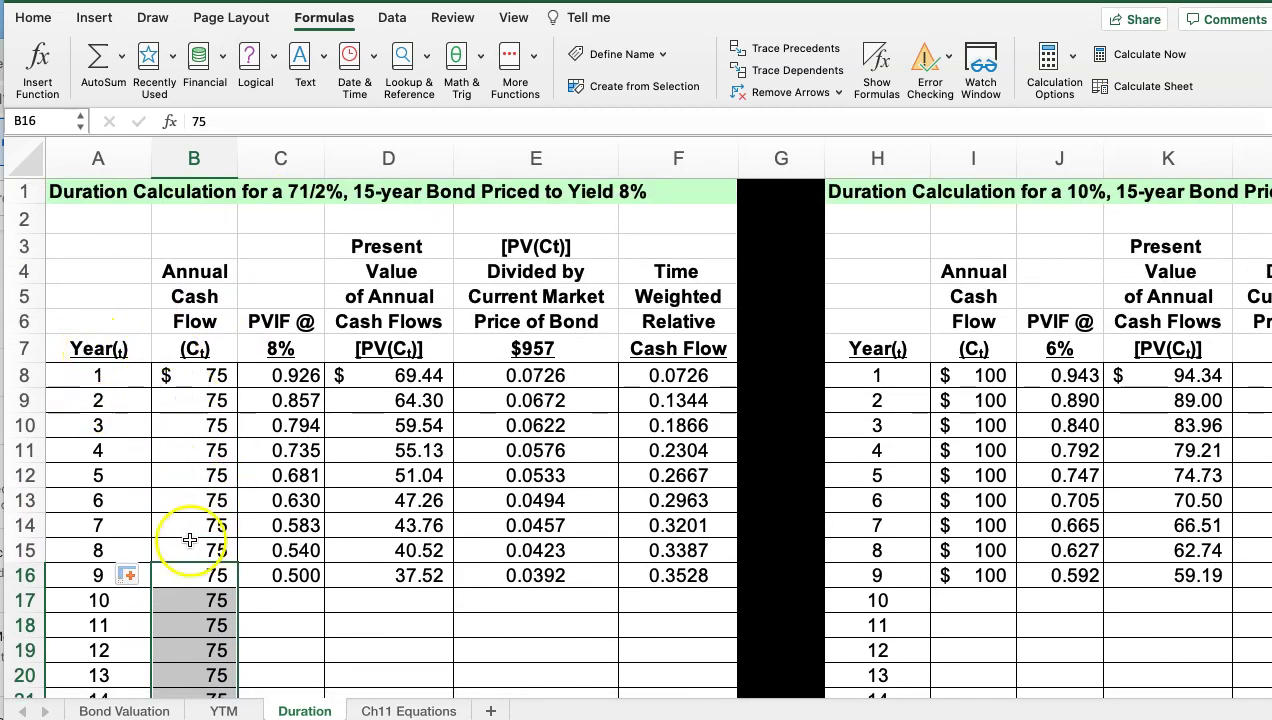
pyautogui.scroll(-1, 184, 470)
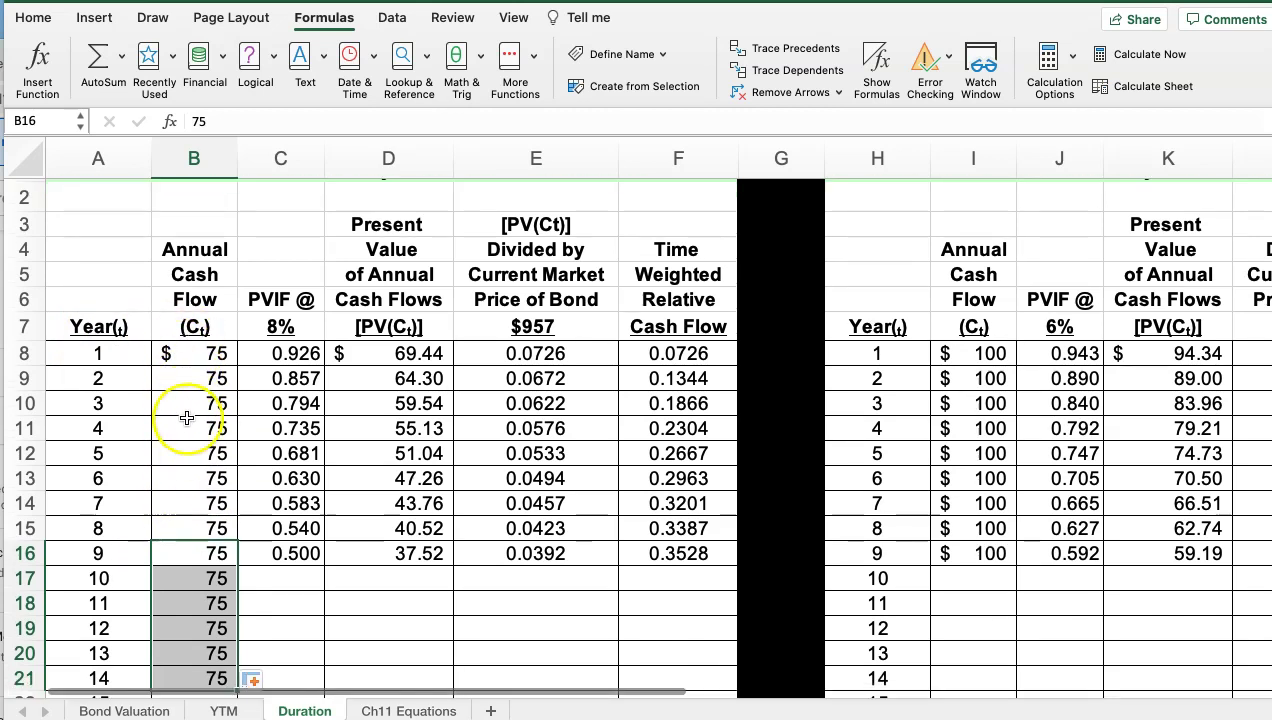
pyautogui.scroll(-3, 188, 422)
pyautogui.scroll(4, 185, 595)
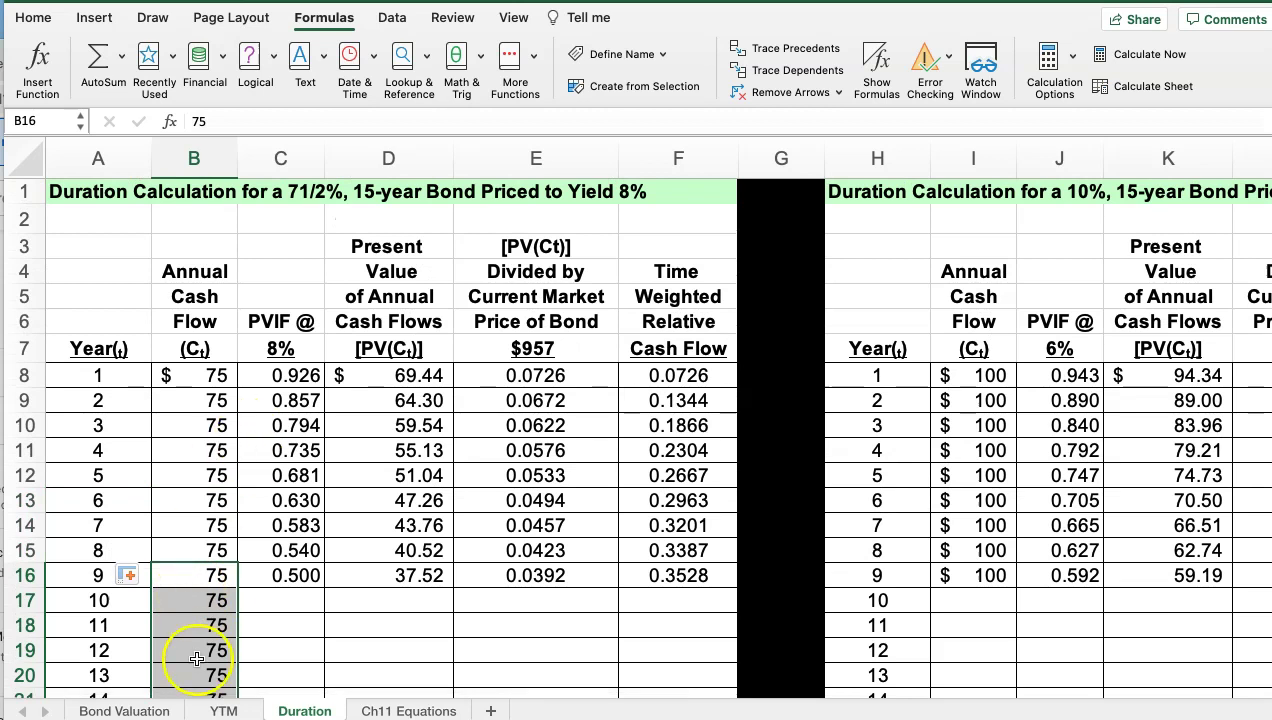
# Enter 1075 in B22 as the first bond's annual cash flow for year 15.
pyautogui.scroll(-4, 197, 658)
pyautogui.click(181, 637)
pyautogui.write('1075')
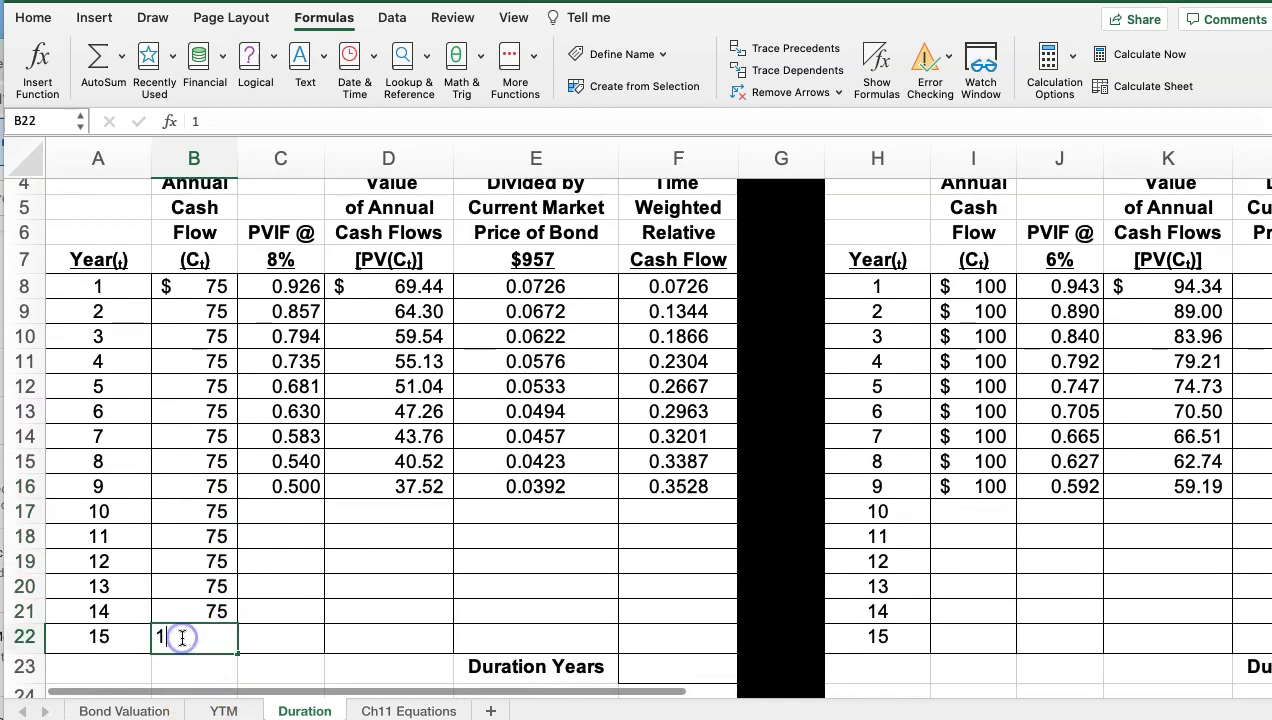
pyautogui.click(297, 540)
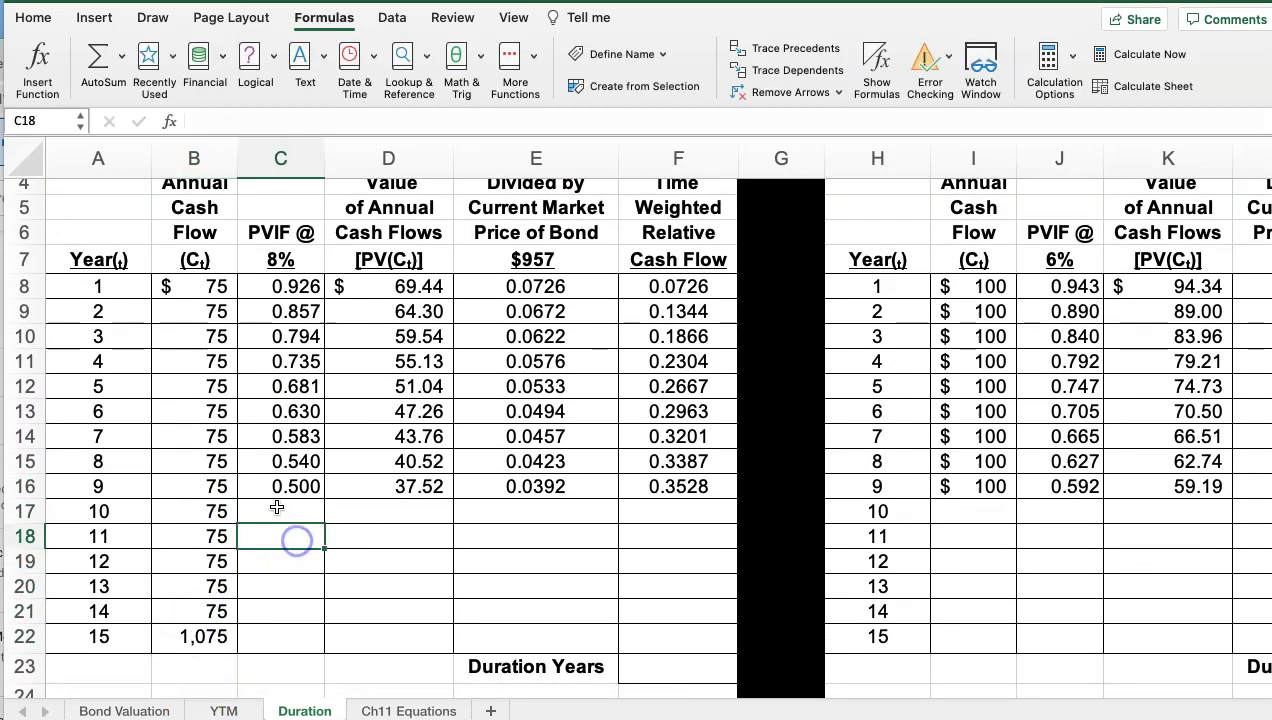
# Copy the 8% PVIF formula from C8 down through year 15 in C22.
pyautogui.click(275, 287)
pyautogui.scroll(3, 293, 483)
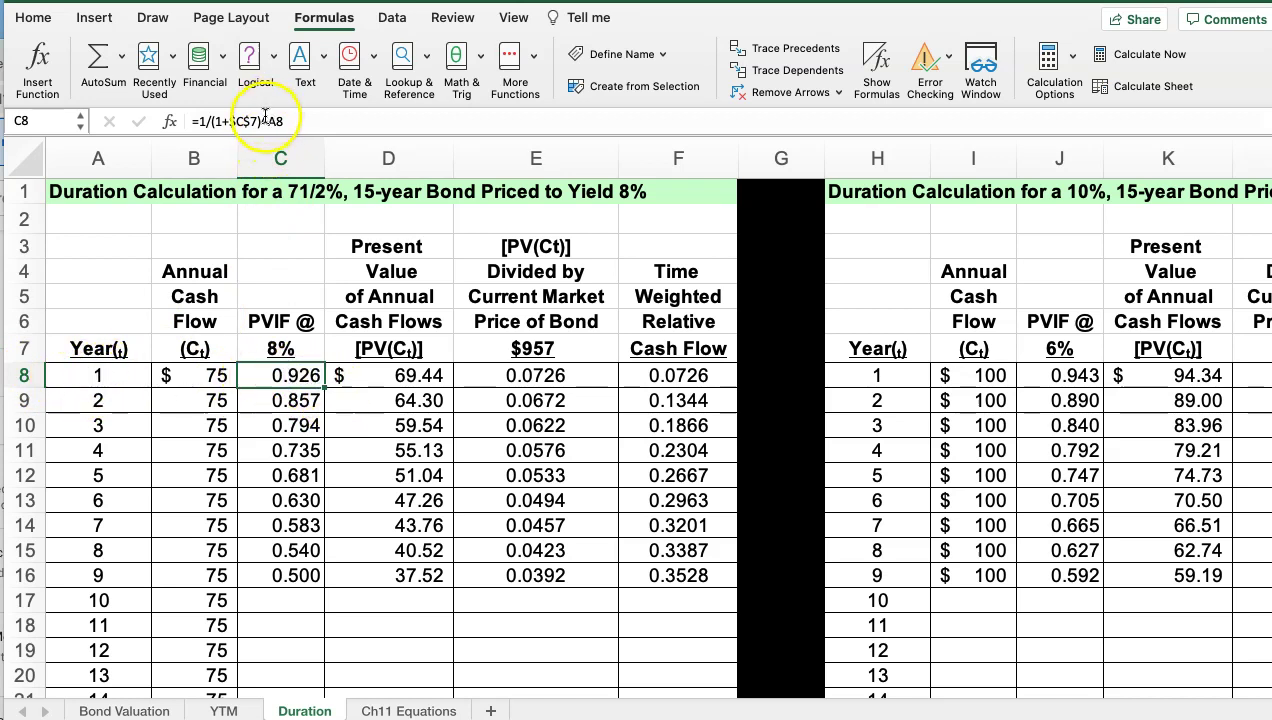
pyautogui.moveTo(324, 387); pyautogui.dragTo(331, 589)
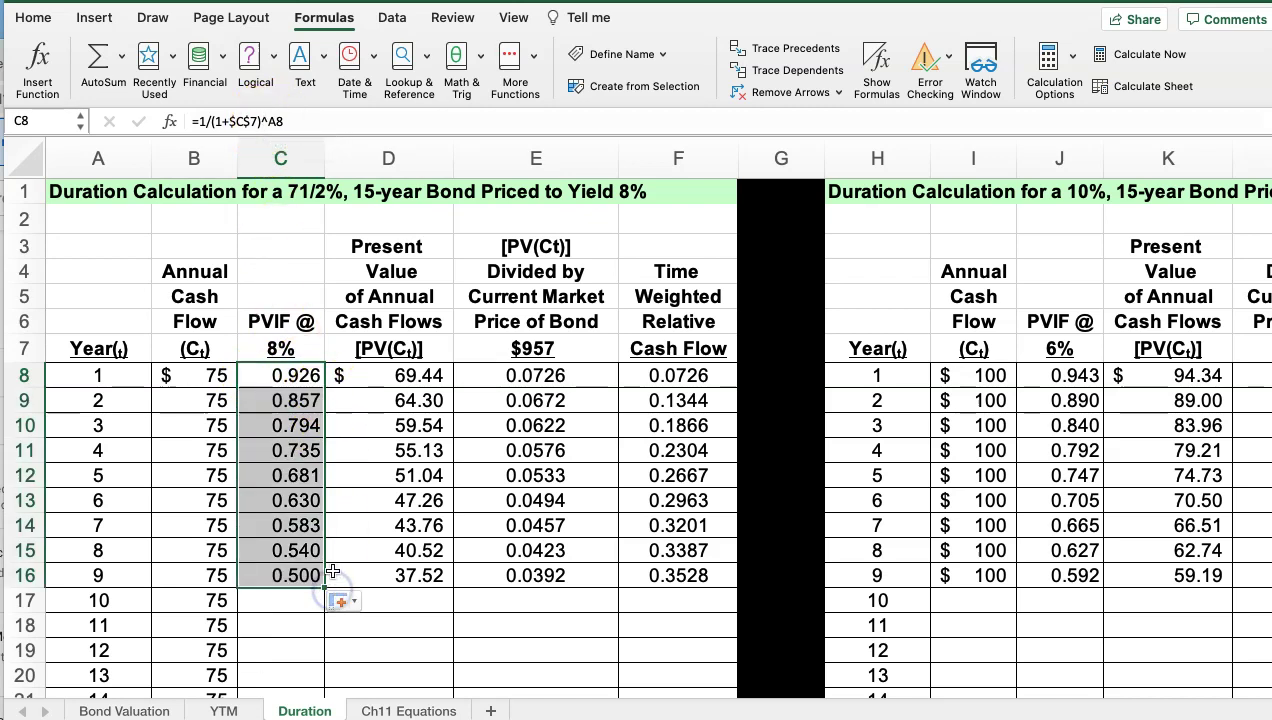
pyautogui.scroll(-5, 332, 572)
pyautogui.moveTo(324, 457); pyautogui.dragTo(326, 600)
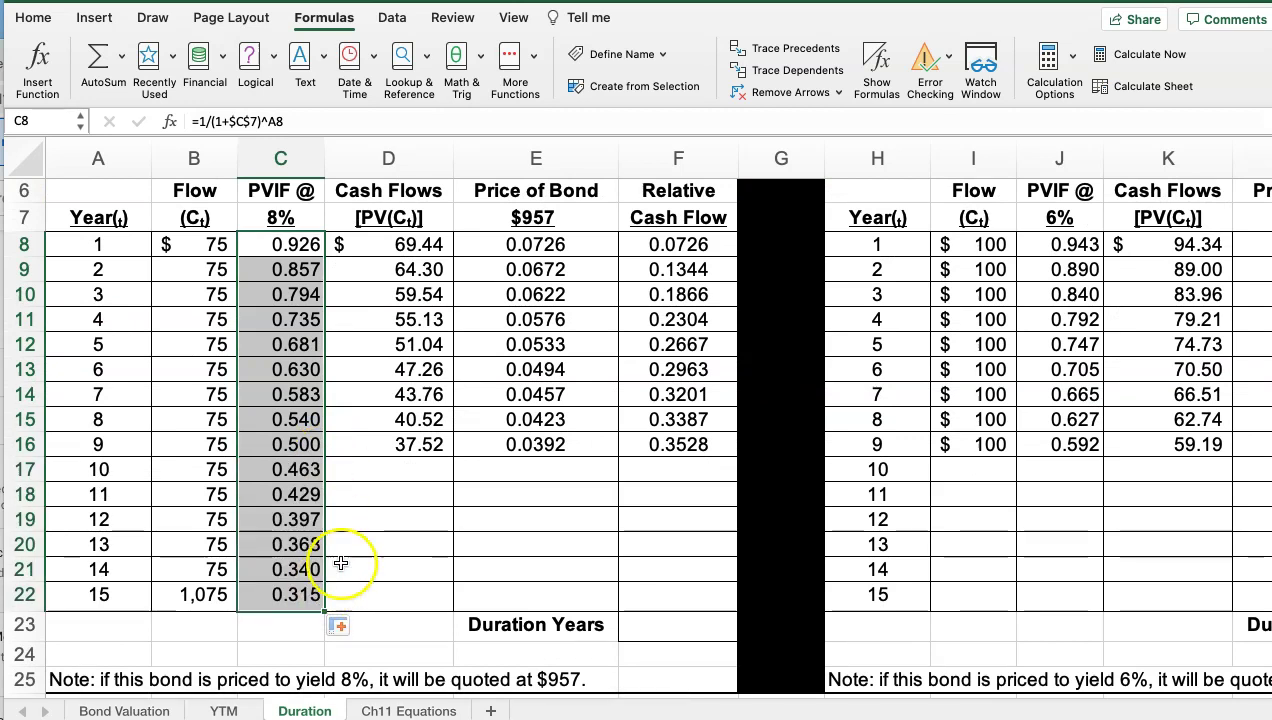
pyautogui.scroll(5, 340, 563)
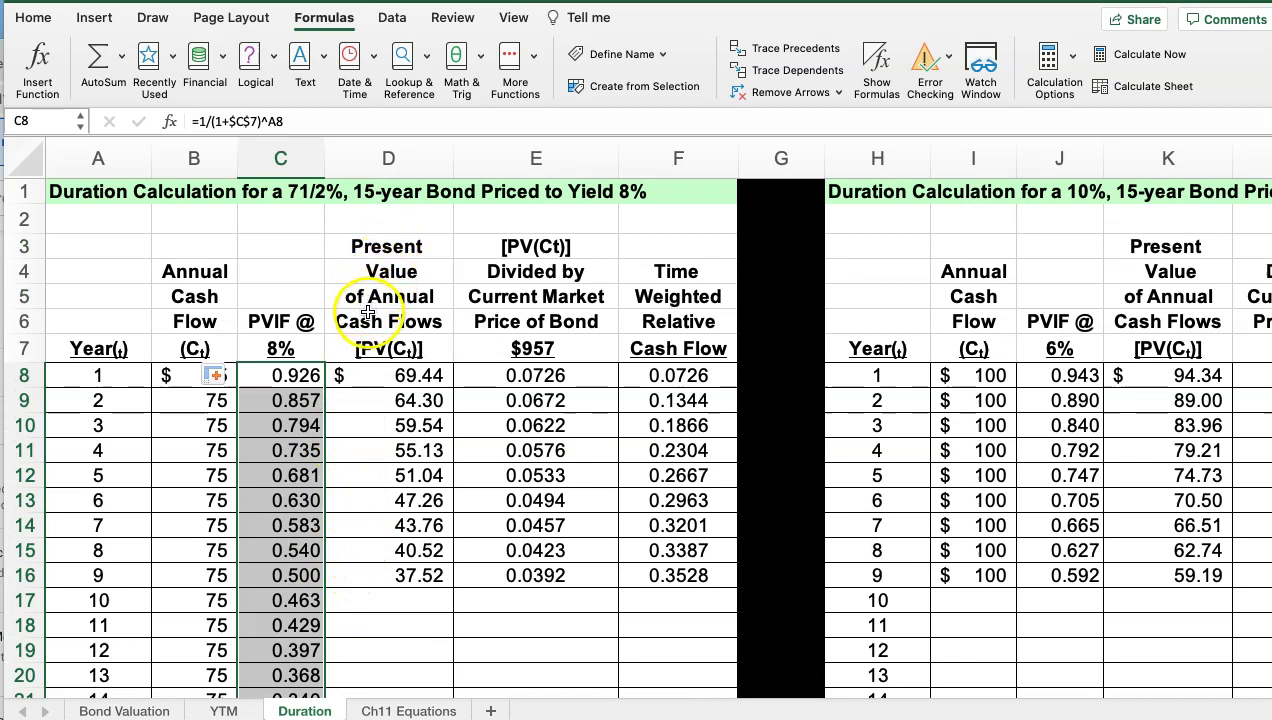
pyautogui.click(373, 380)
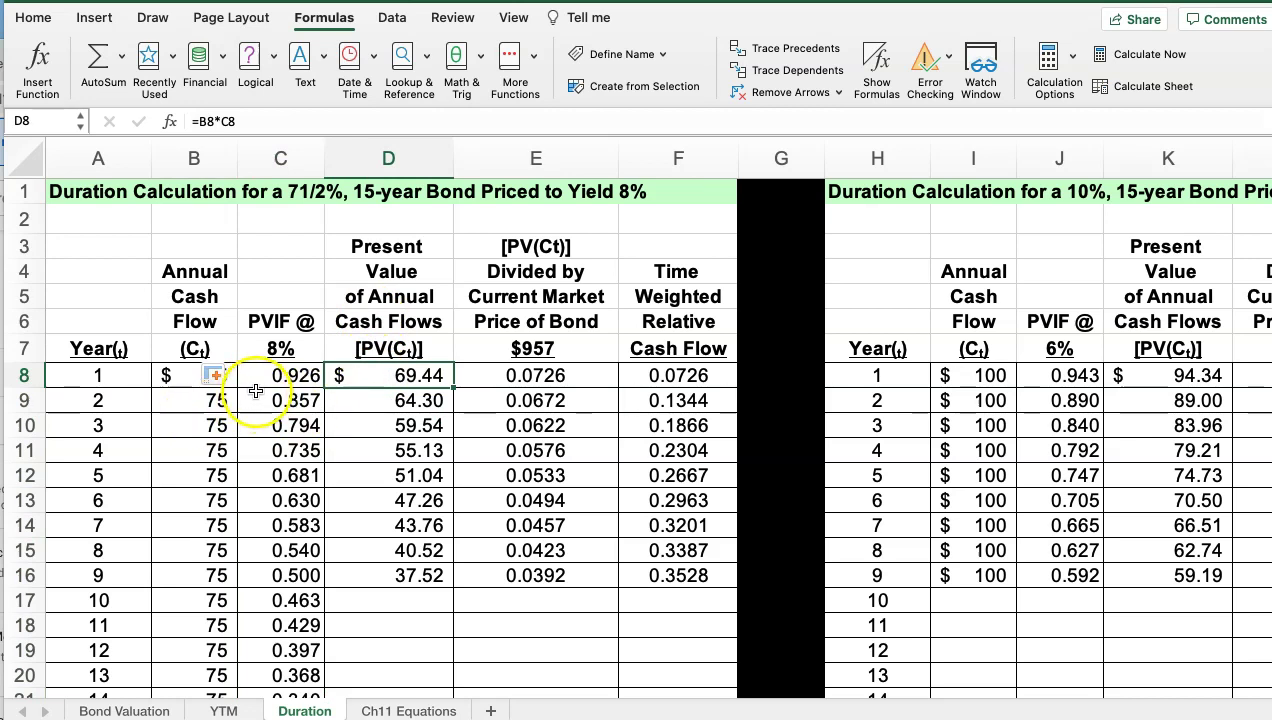
pyautogui.click(175, 375)
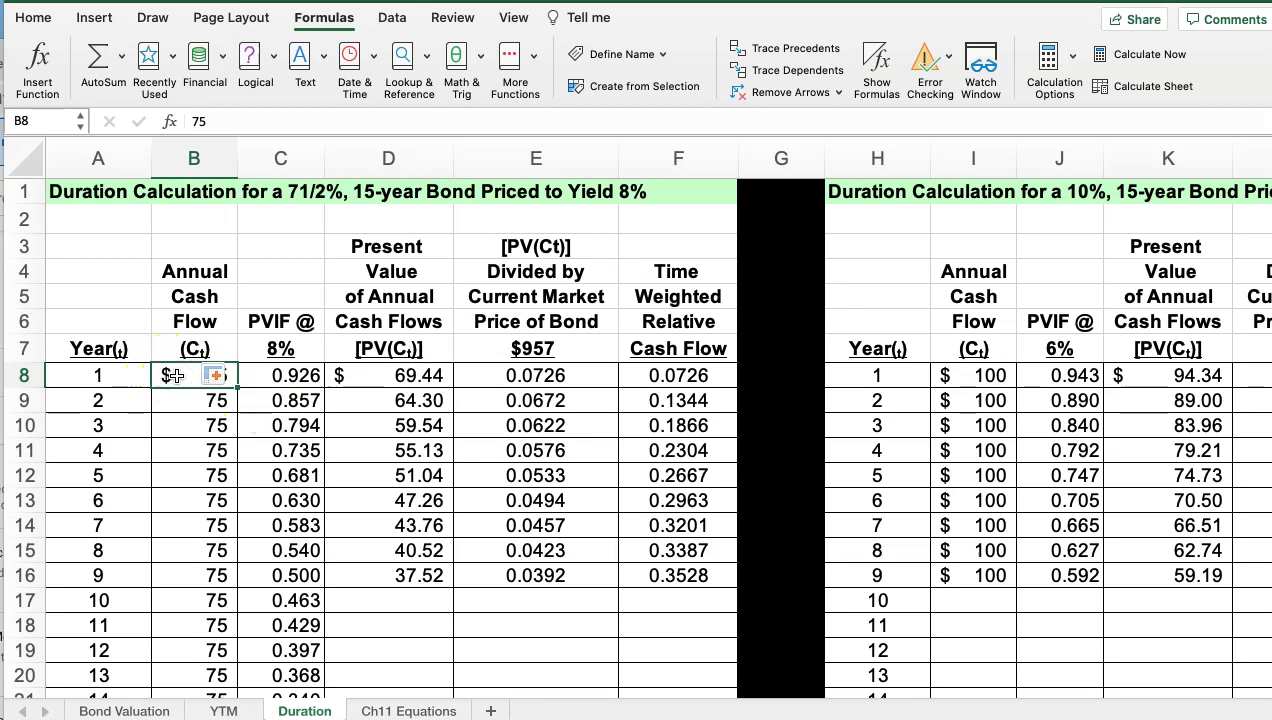
pyautogui.write('=')
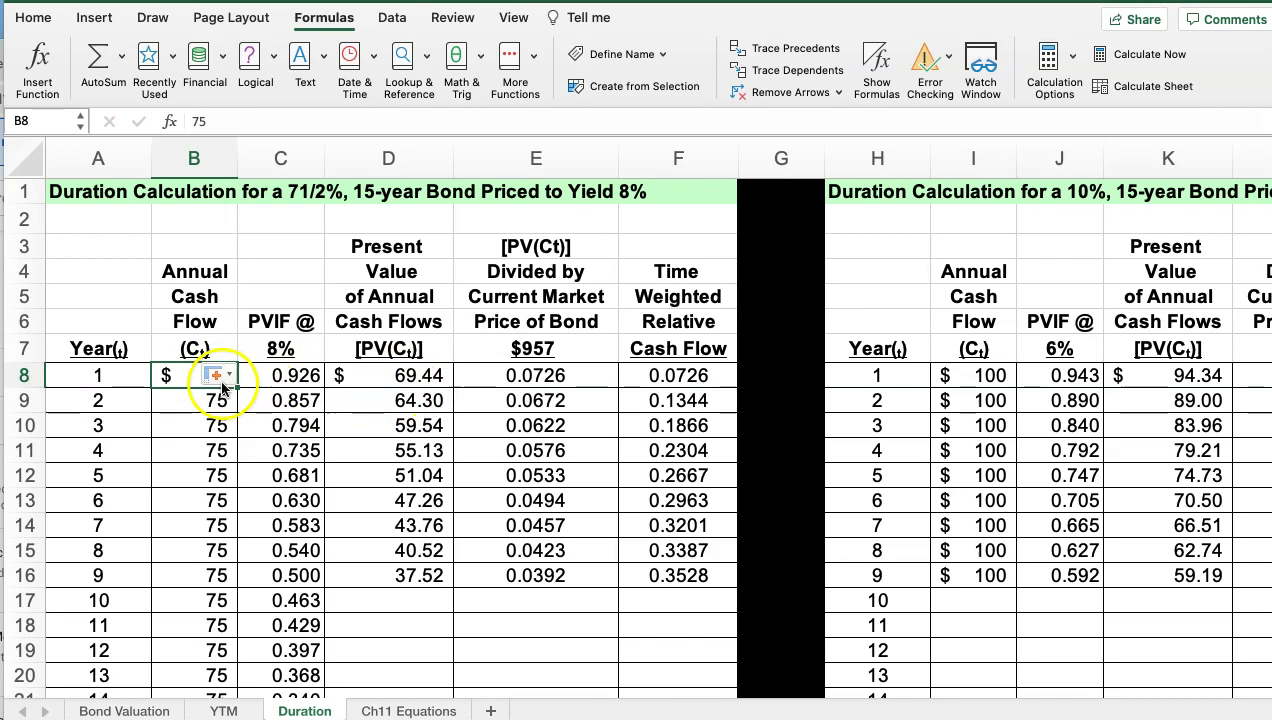
pyautogui.click(220, 377)
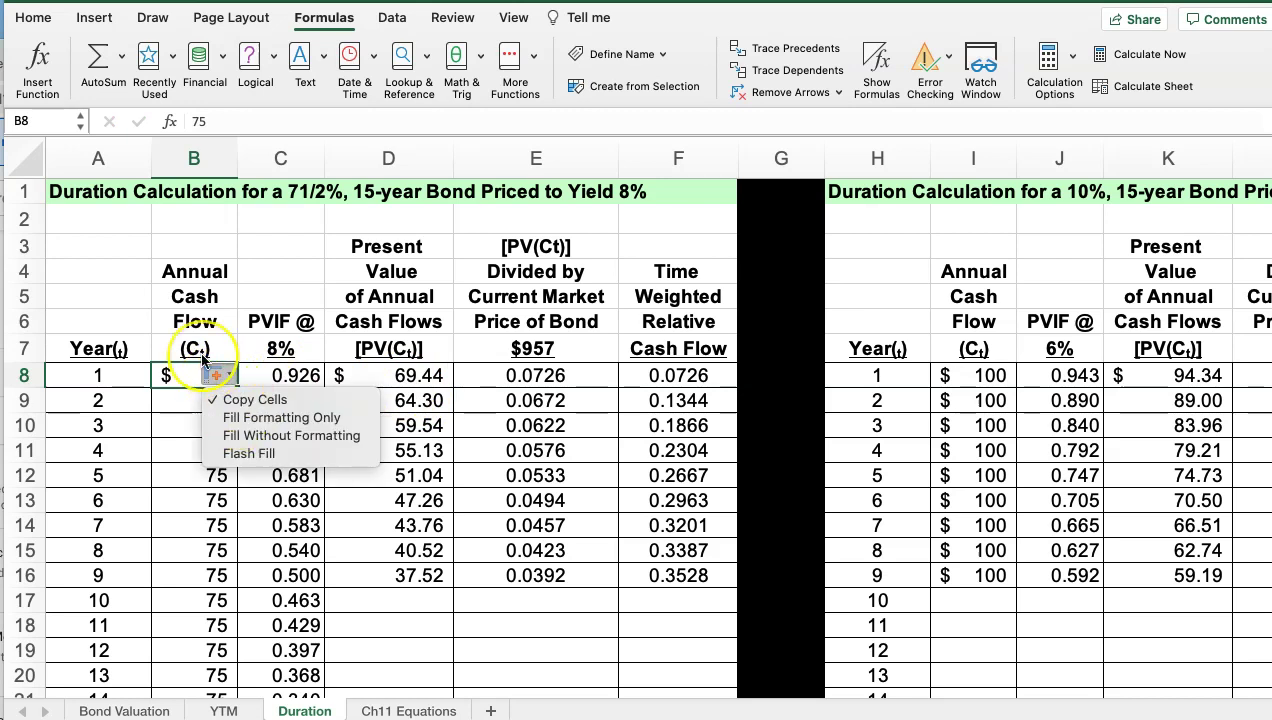
pyautogui.click(203, 358)
pyautogui.click(366, 599)
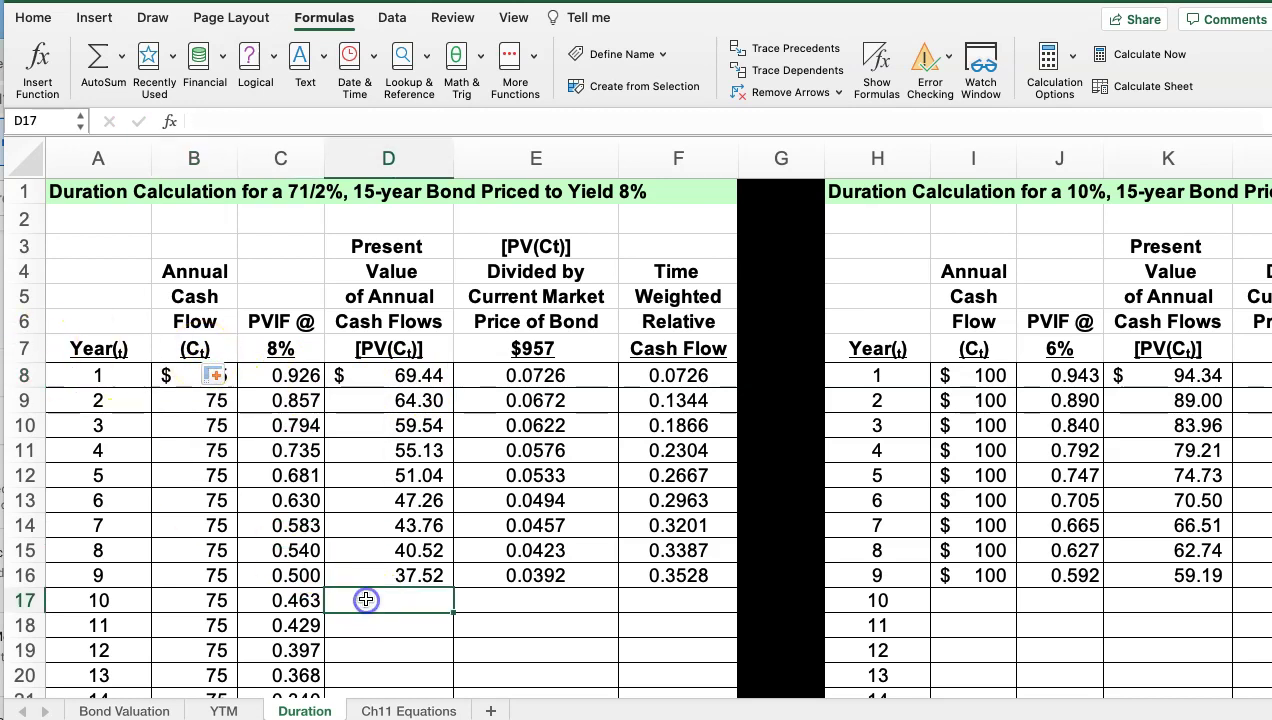
pyautogui.write('11.94%')
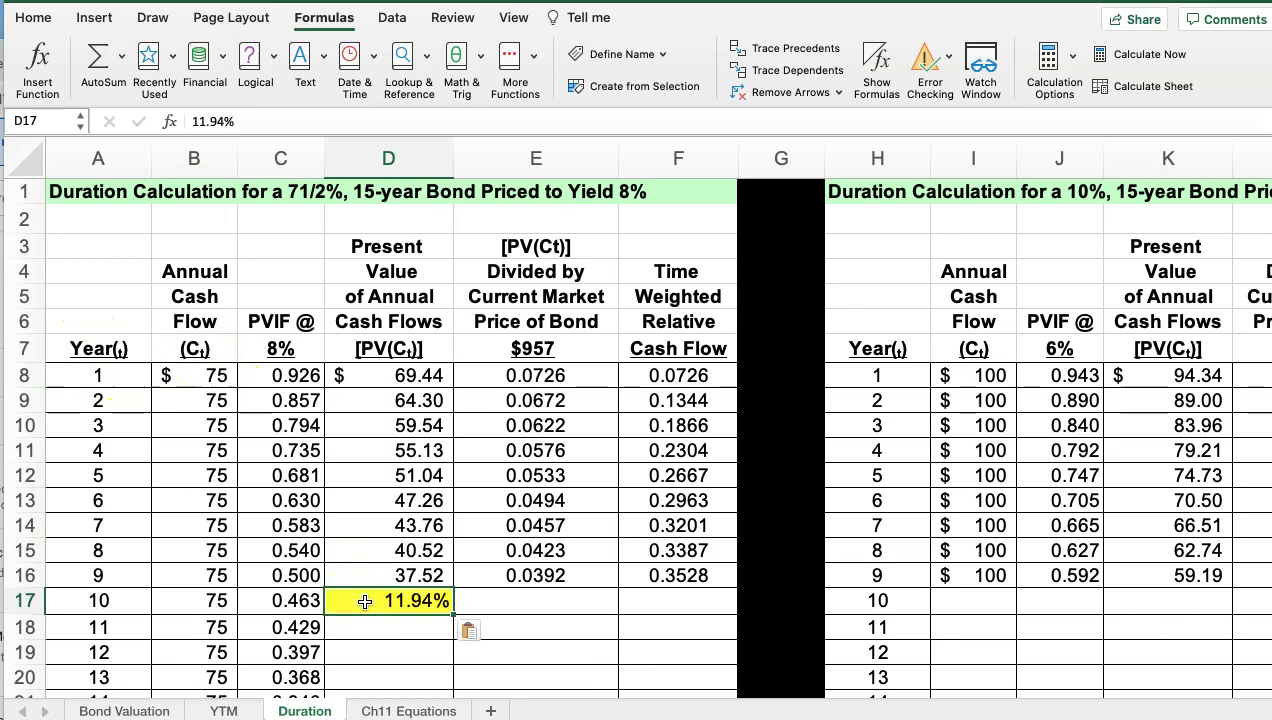
pyautogui.press('Delete')
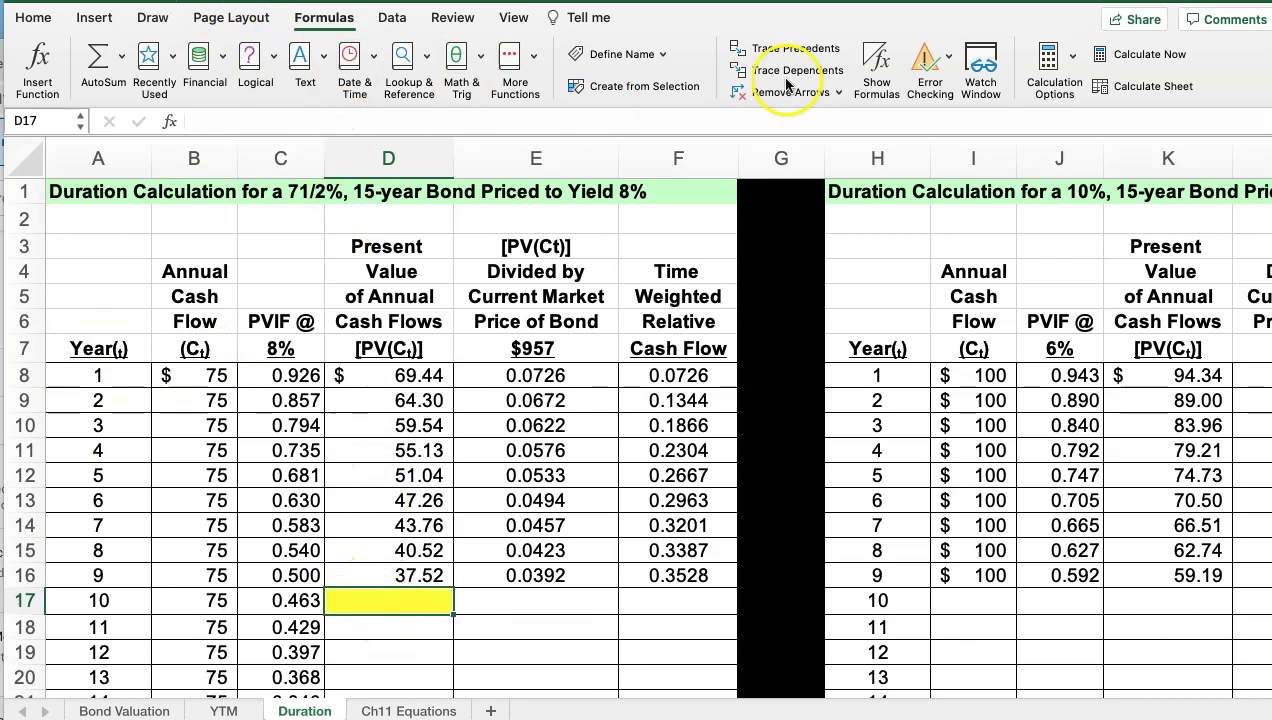
pyautogui.click(31, 20)
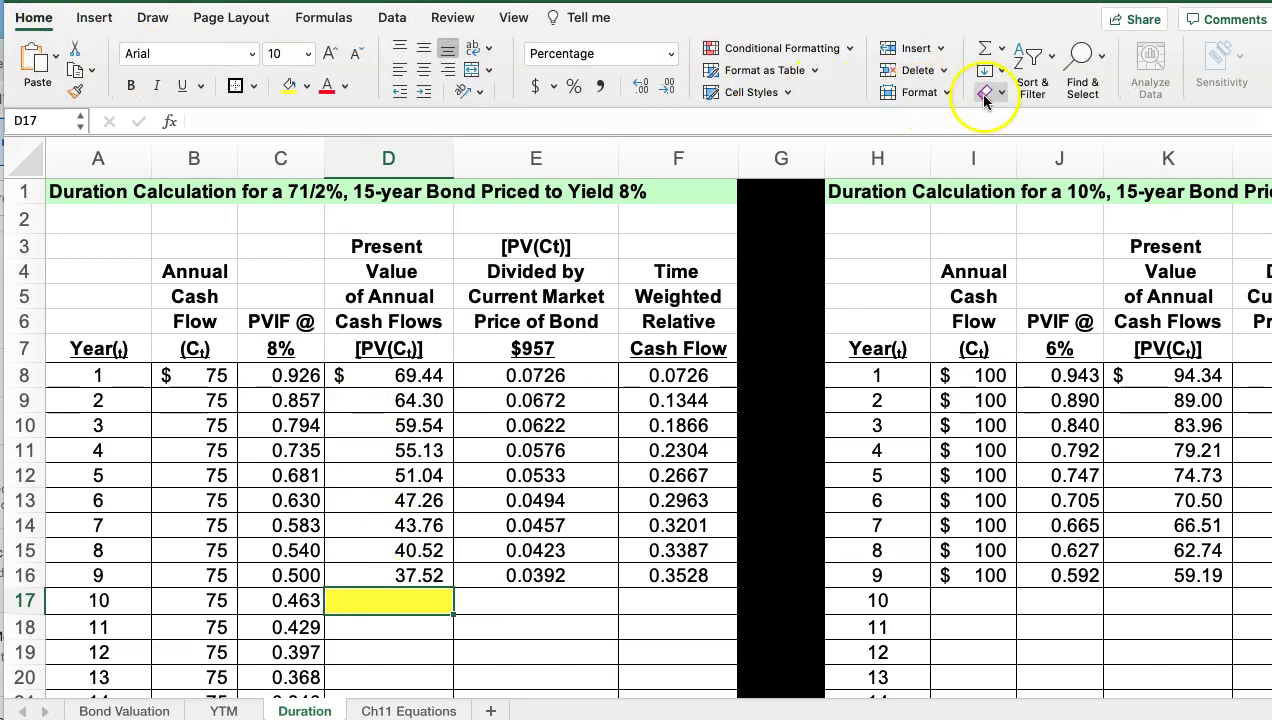
pyautogui.click(306, 86)
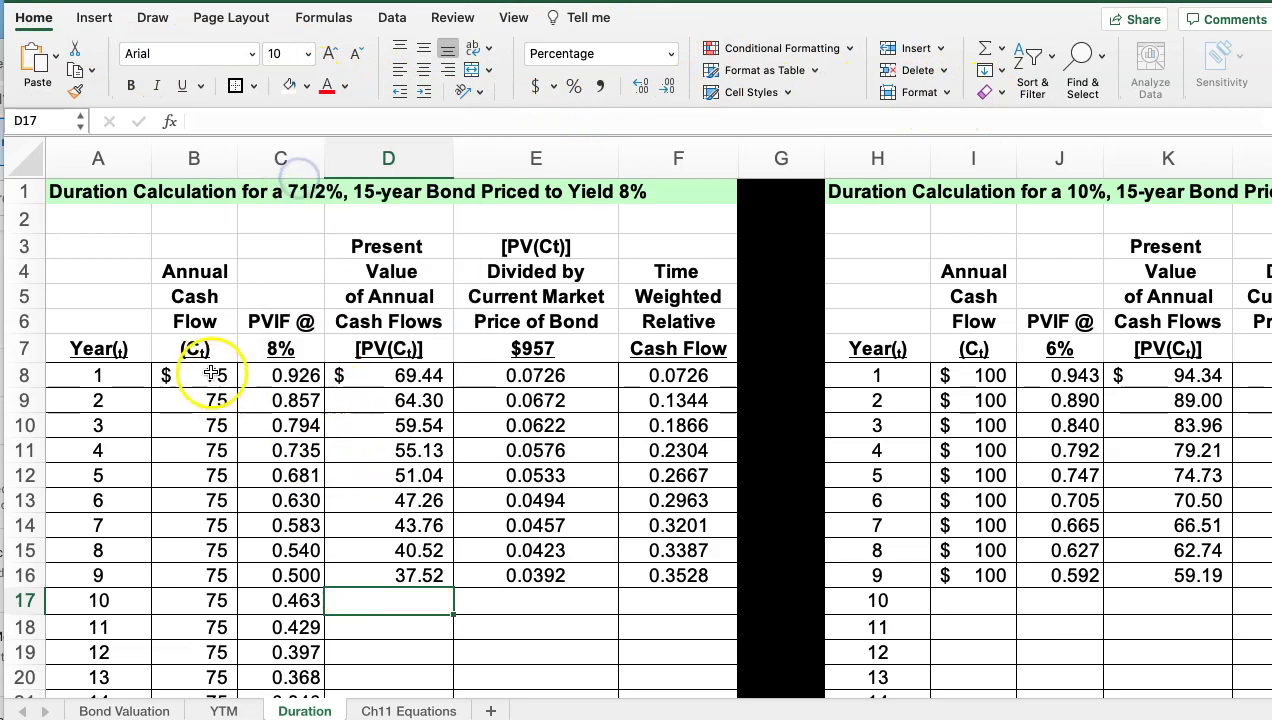
# Enter the year 1 present value formula +B8*C8 in D8, multiplying the annual cash flow by its PVIF.
pyautogui.click(366, 377)
pyautogui.write('+')
pyautogui.click(212, 375)
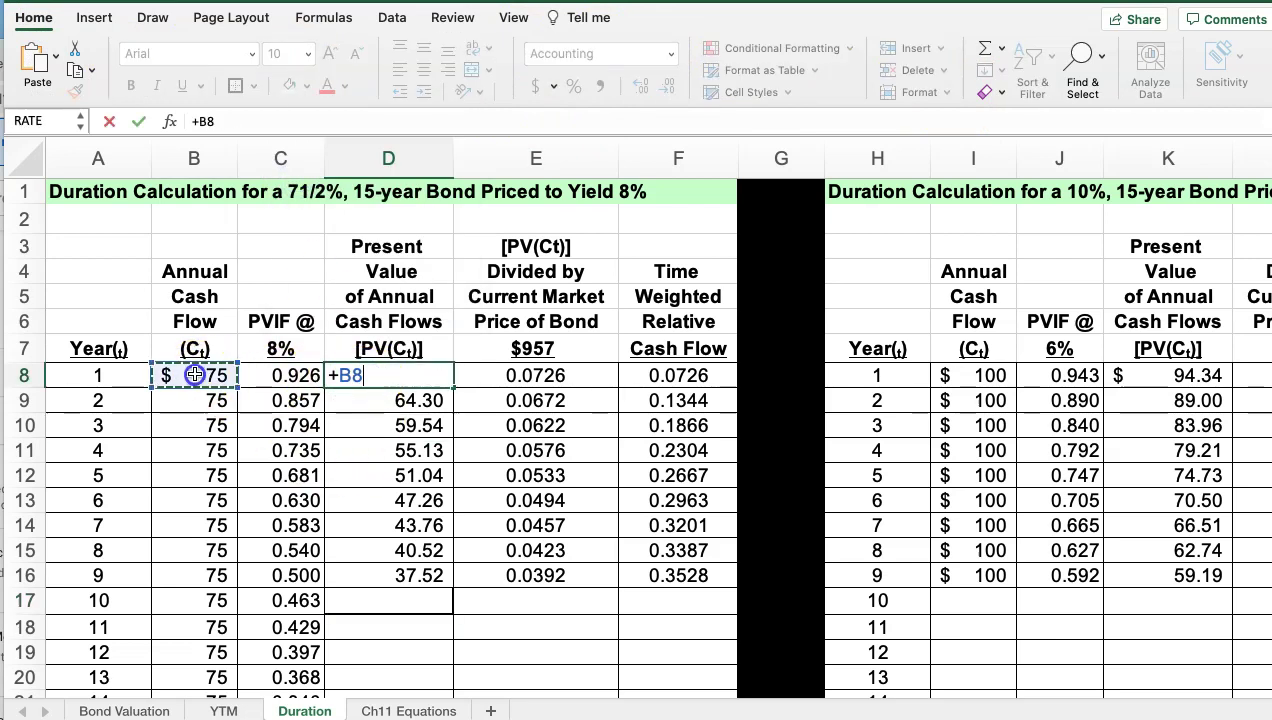
pyautogui.write('*')
pyautogui.click(272, 375)
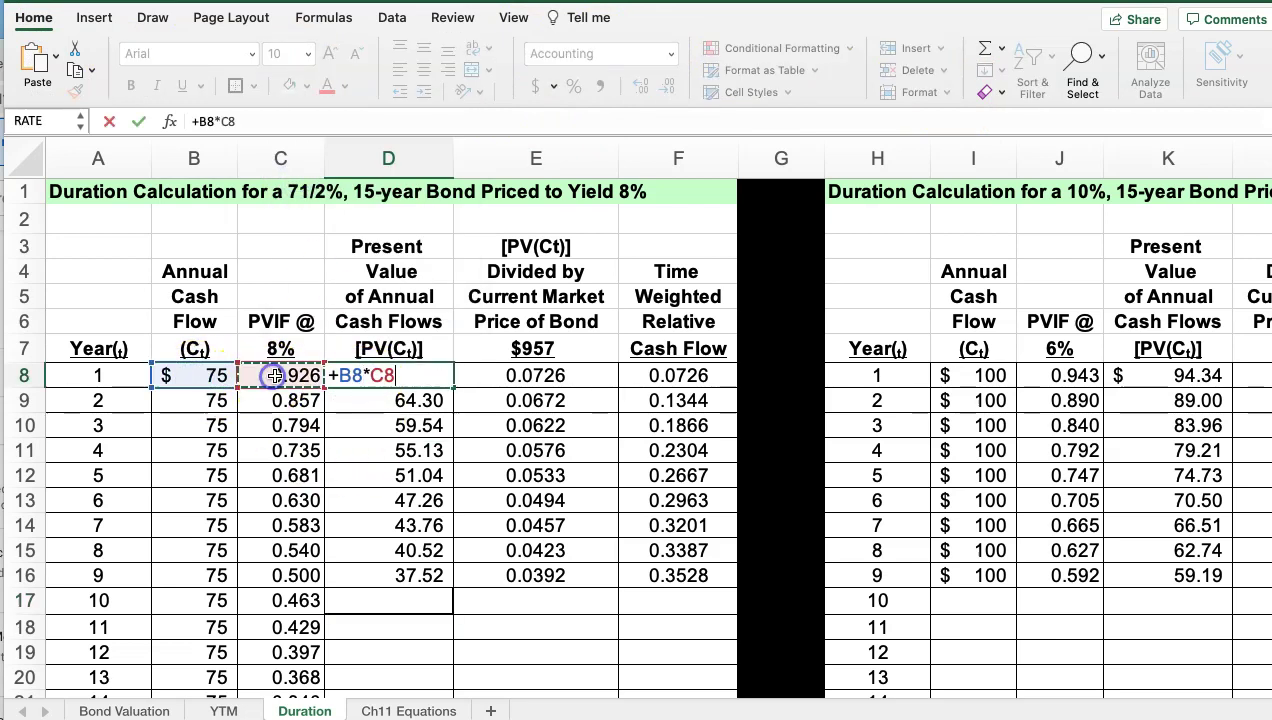
pyautogui.press('Return')
# Apply the Currency format to the year 1 present value in D8 and the year 1 cash flow in B8.
pyautogui.click(352, 380)
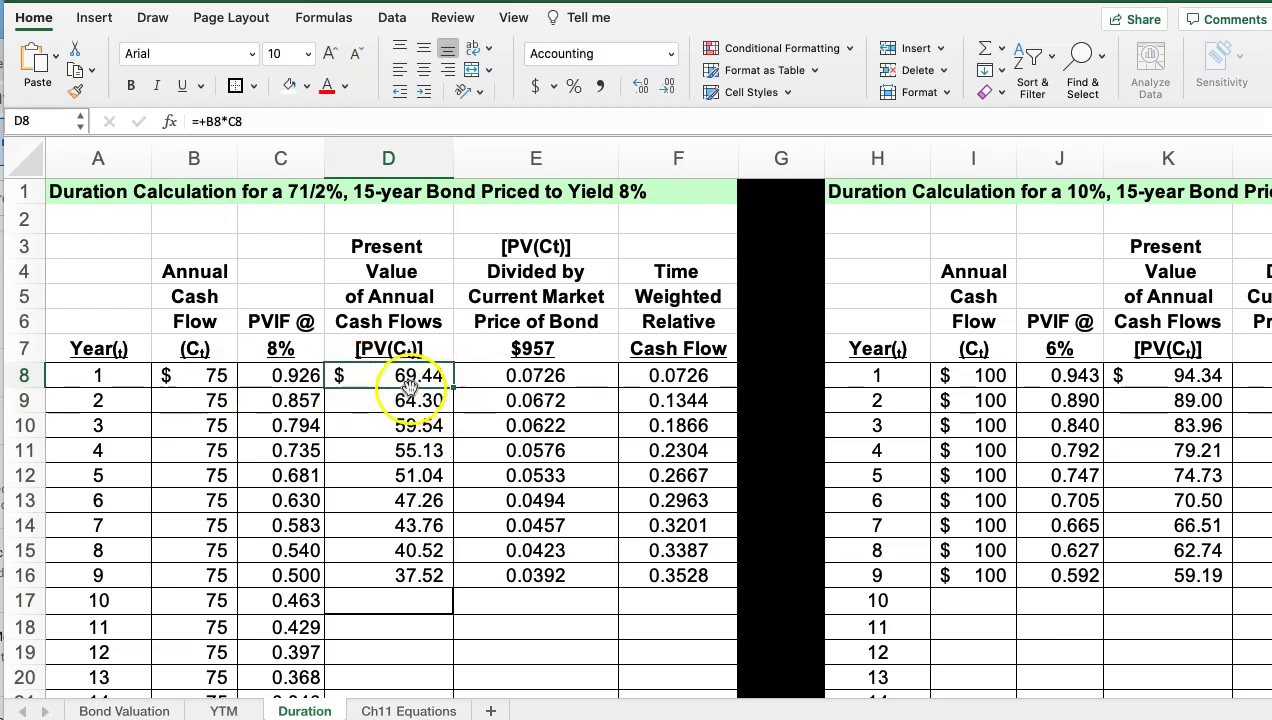
pyautogui.click(668, 53)
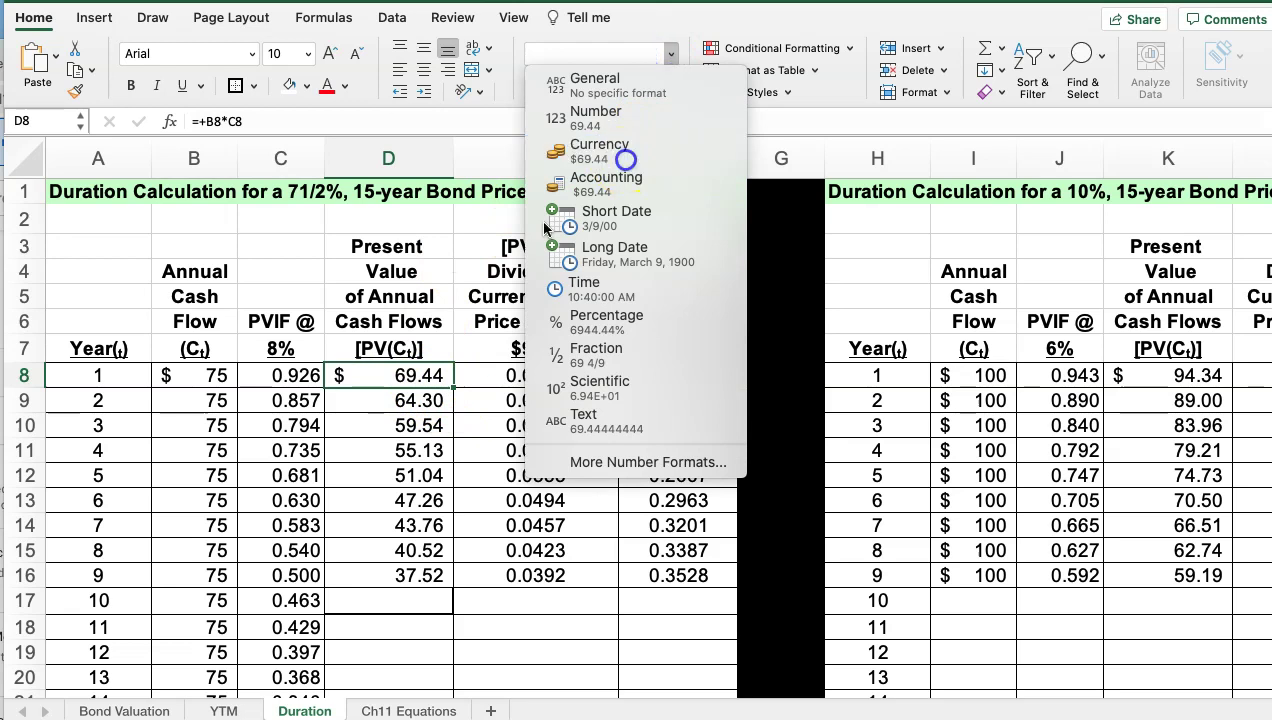
pyautogui.click(630, 160)
pyautogui.click(185, 375)
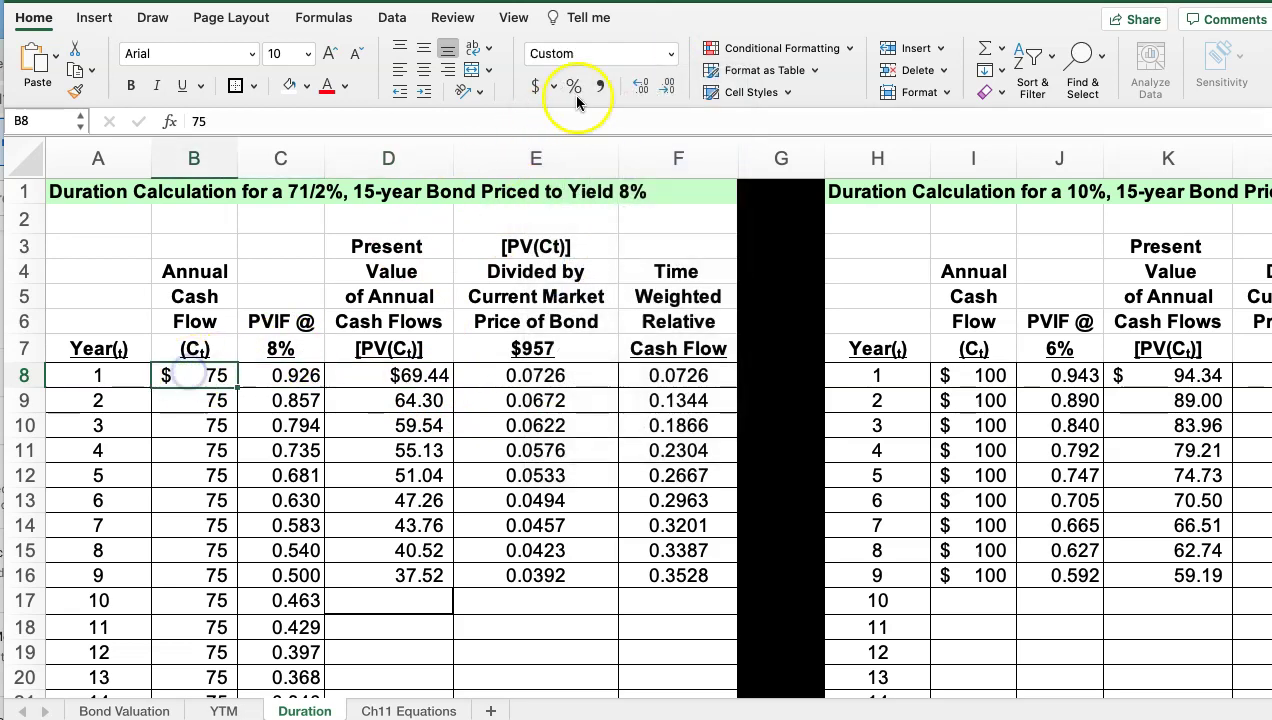
pyautogui.click(669, 53)
pyautogui.click(635, 147)
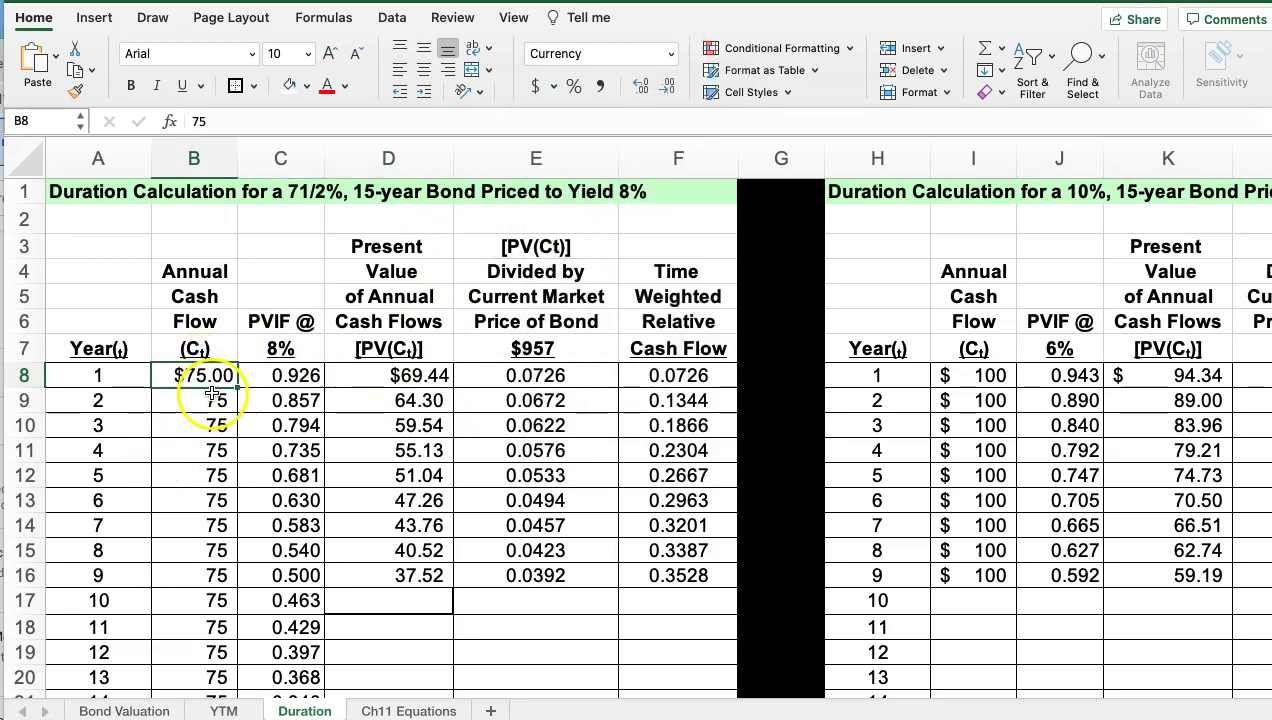
# Copy B8 with its Currency format down to B21 and format the year 15 cash flow in B22 as Currency.
pyautogui.moveTo(237, 387); pyautogui.dragTo(215, 592)
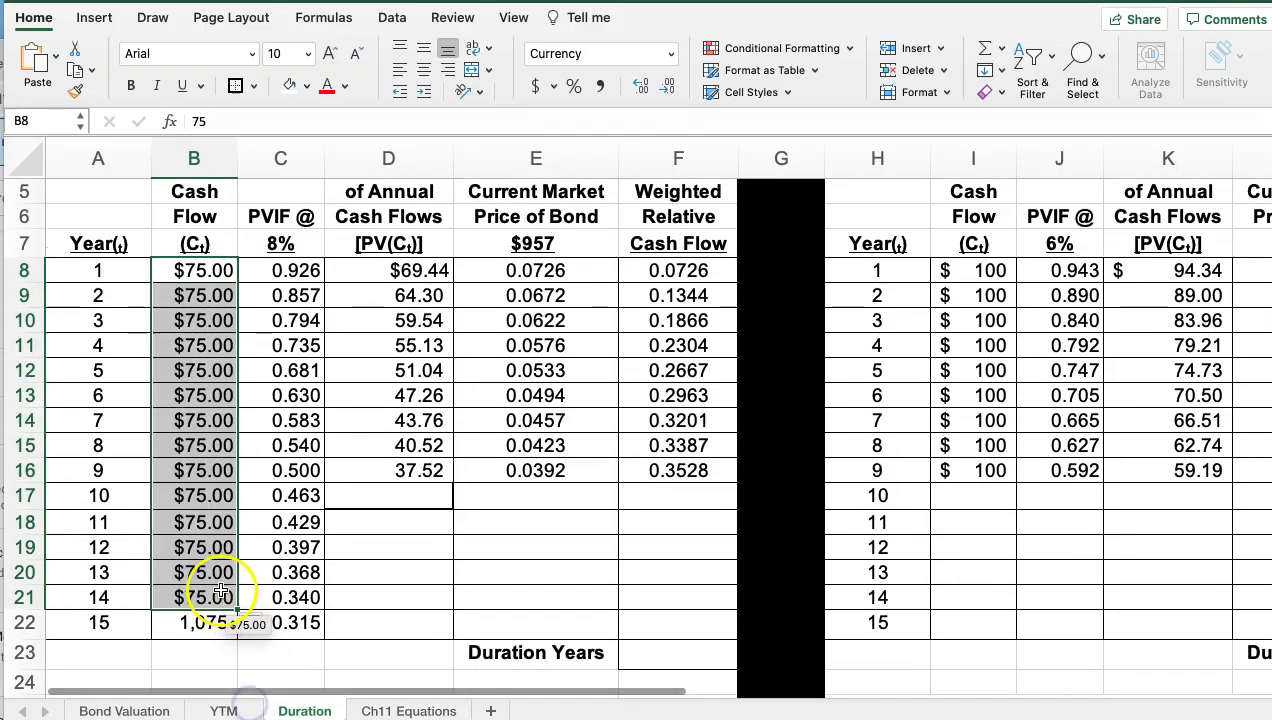
pyautogui.click(200, 622)
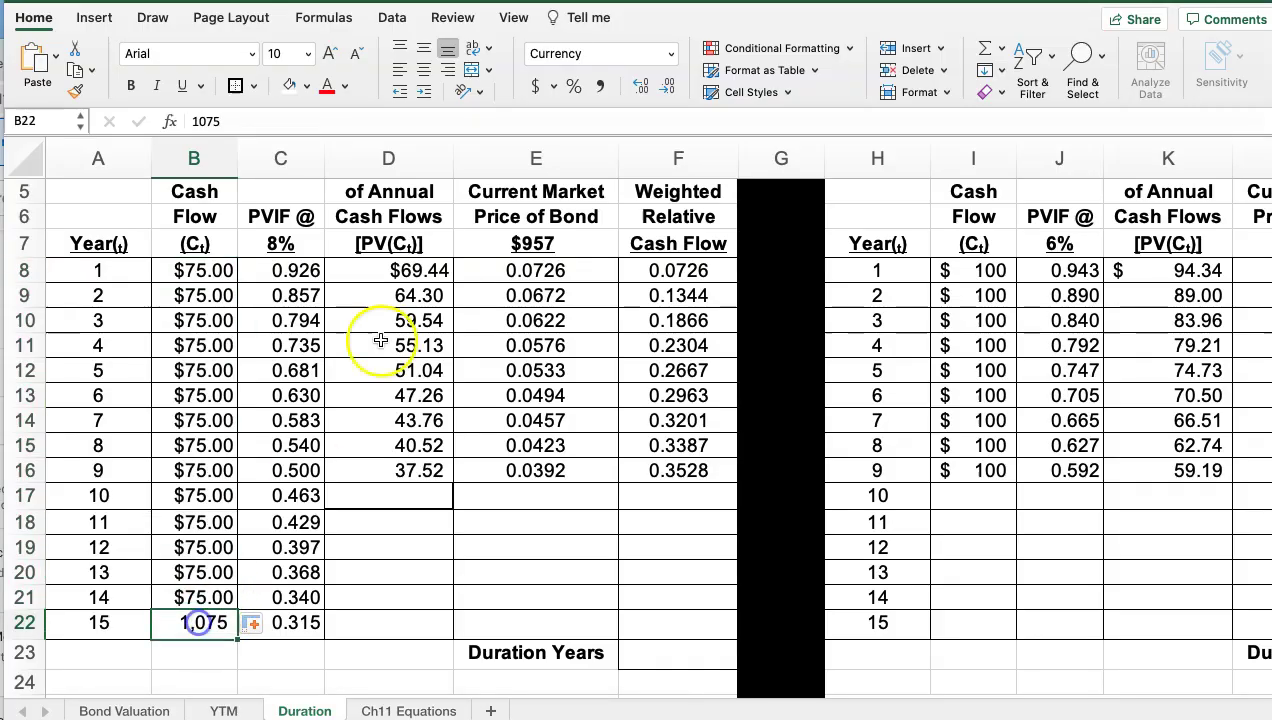
pyautogui.click(669, 53)
pyautogui.click(646, 150)
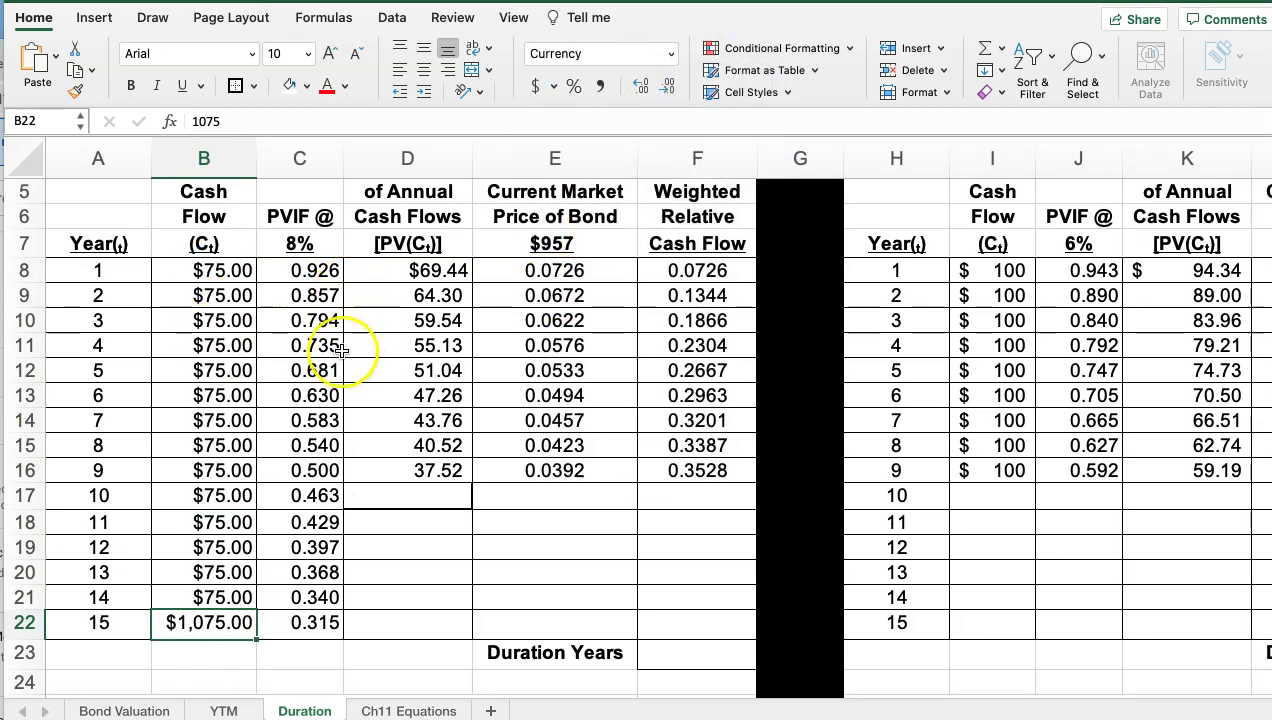
# Copy the present value formula from D8 down through year 15 in D22.
pyautogui.click(445, 270)
pyautogui.moveTo(483, 552); pyautogui.dragTo(483, 645)
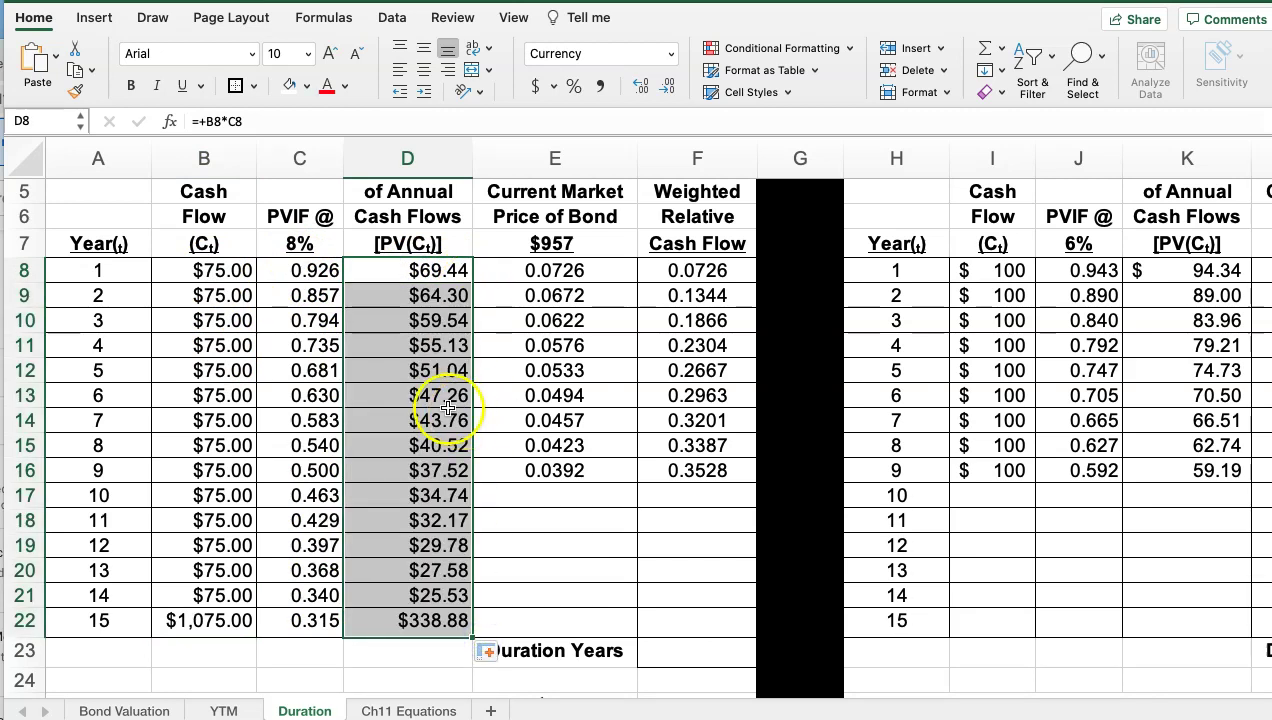
# Check the =D8/$E$7 formula against the market price in E7, and extend the column's formulas down through E22.
pyautogui.click(541, 268)
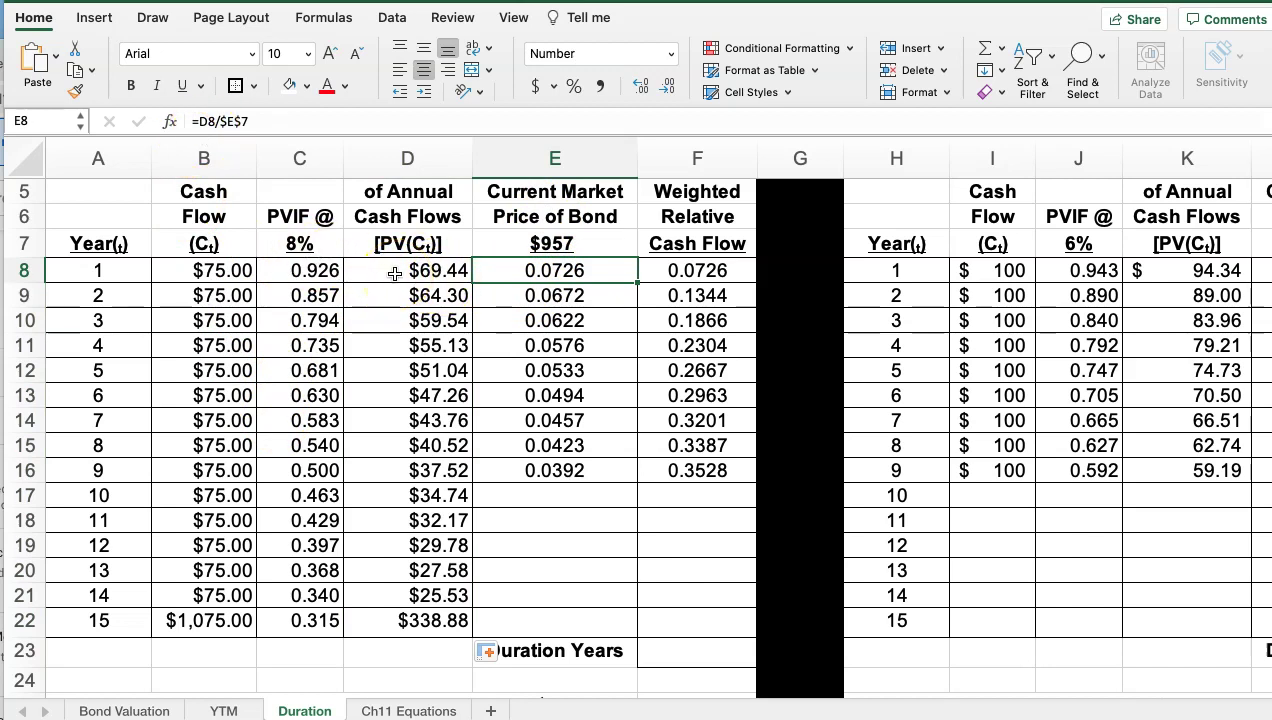
pyautogui.click(560, 243)
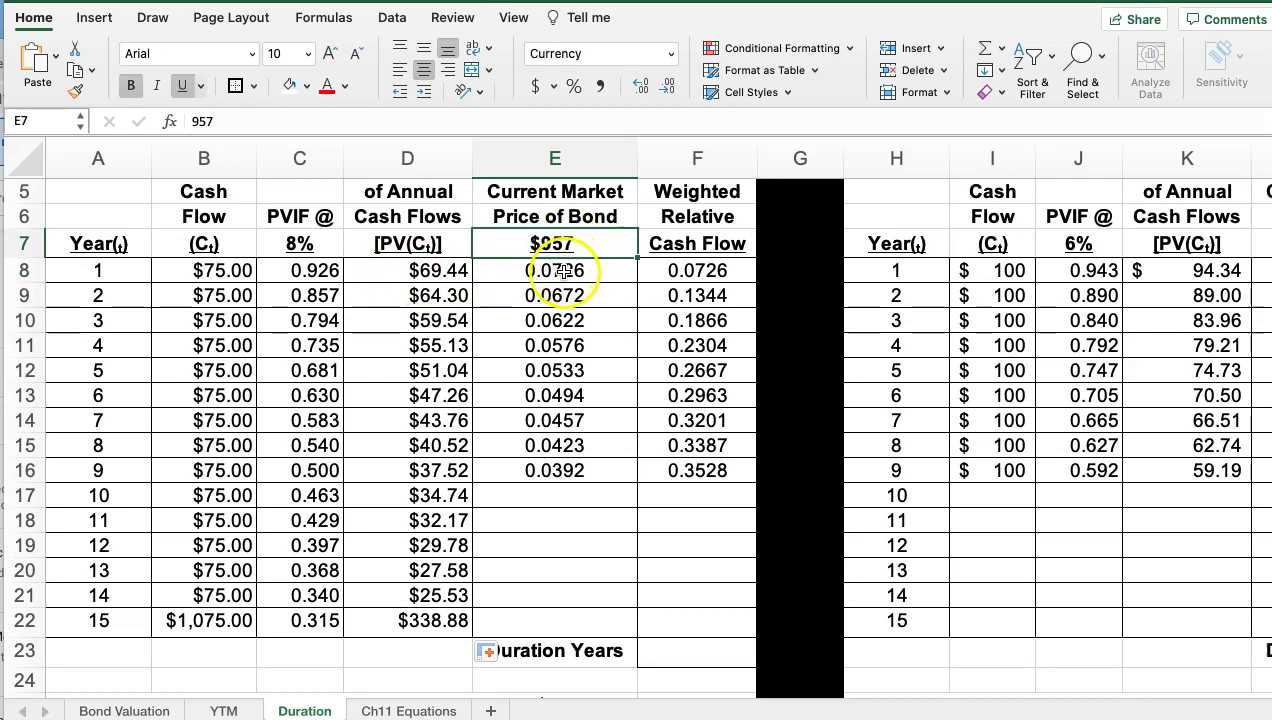
pyautogui.click(562, 272)
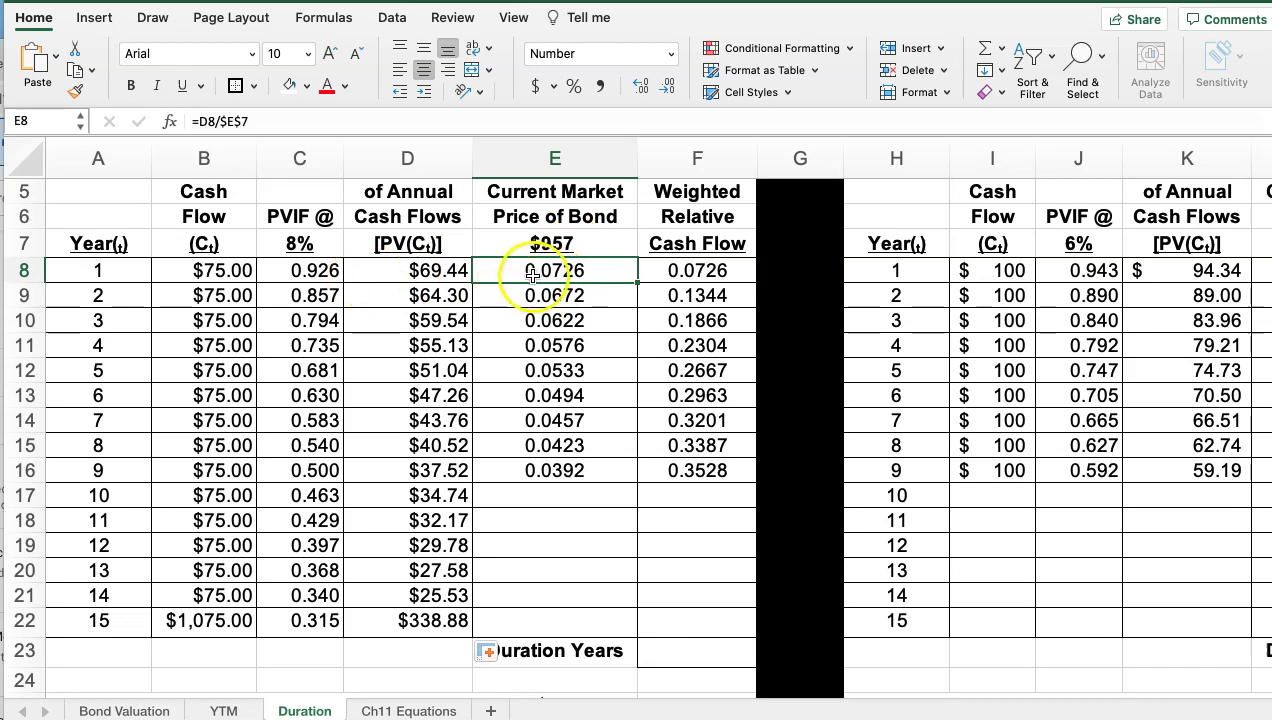
pyautogui.moveTo(534, 275); pyautogui.dragTo(558, 466)
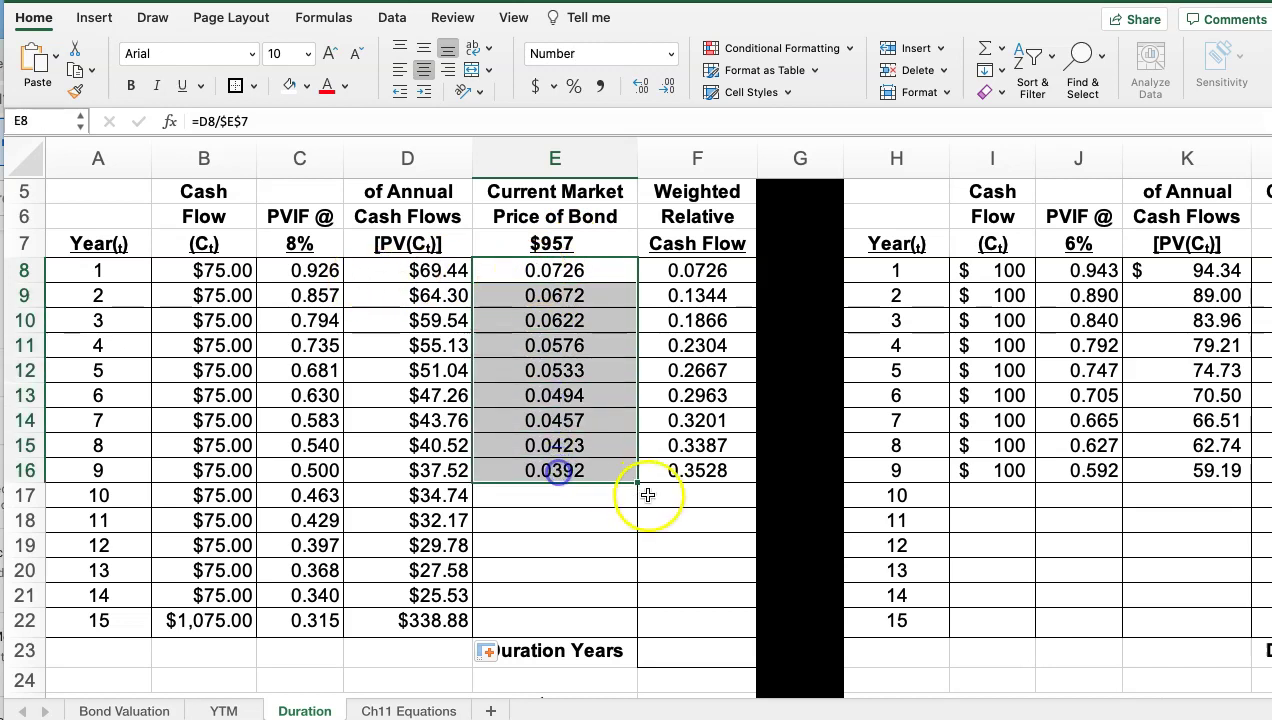
pyautogui.moveTo(637, 483); pyautogui.dragTo(633, 601)
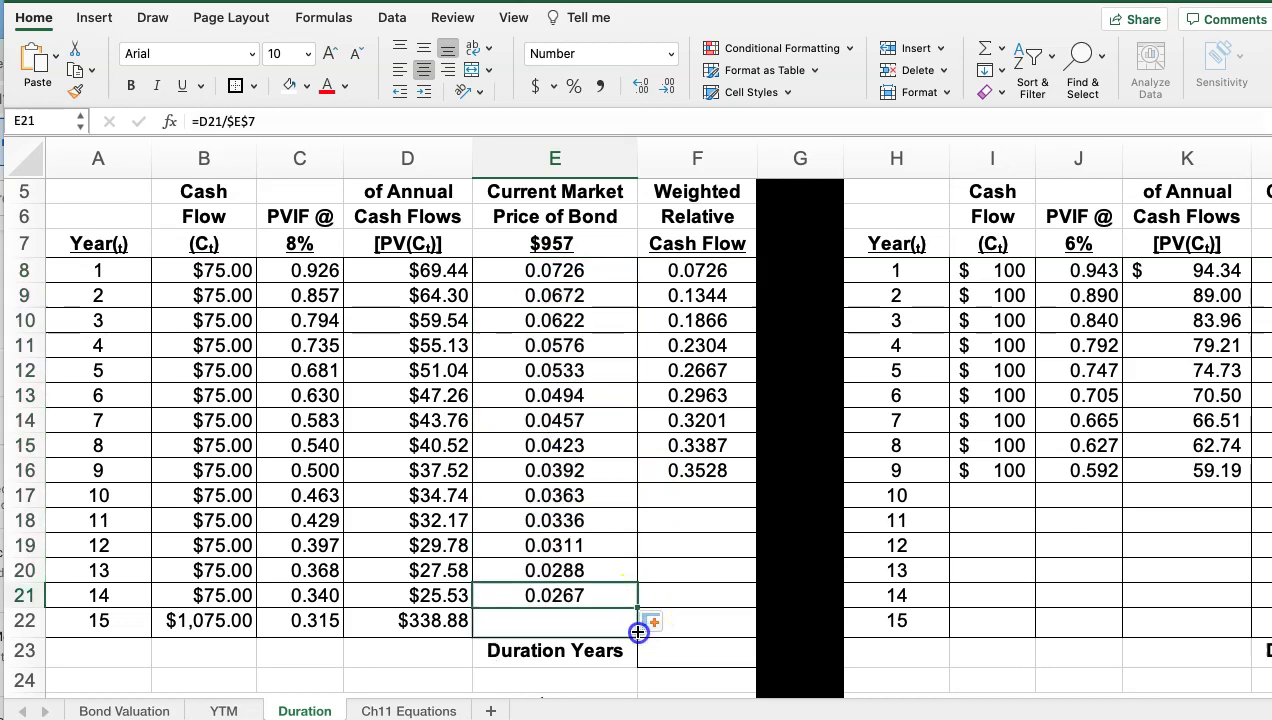
pyautogui.moveTo(638, 632); pyautogui.dragTo(639, 636)
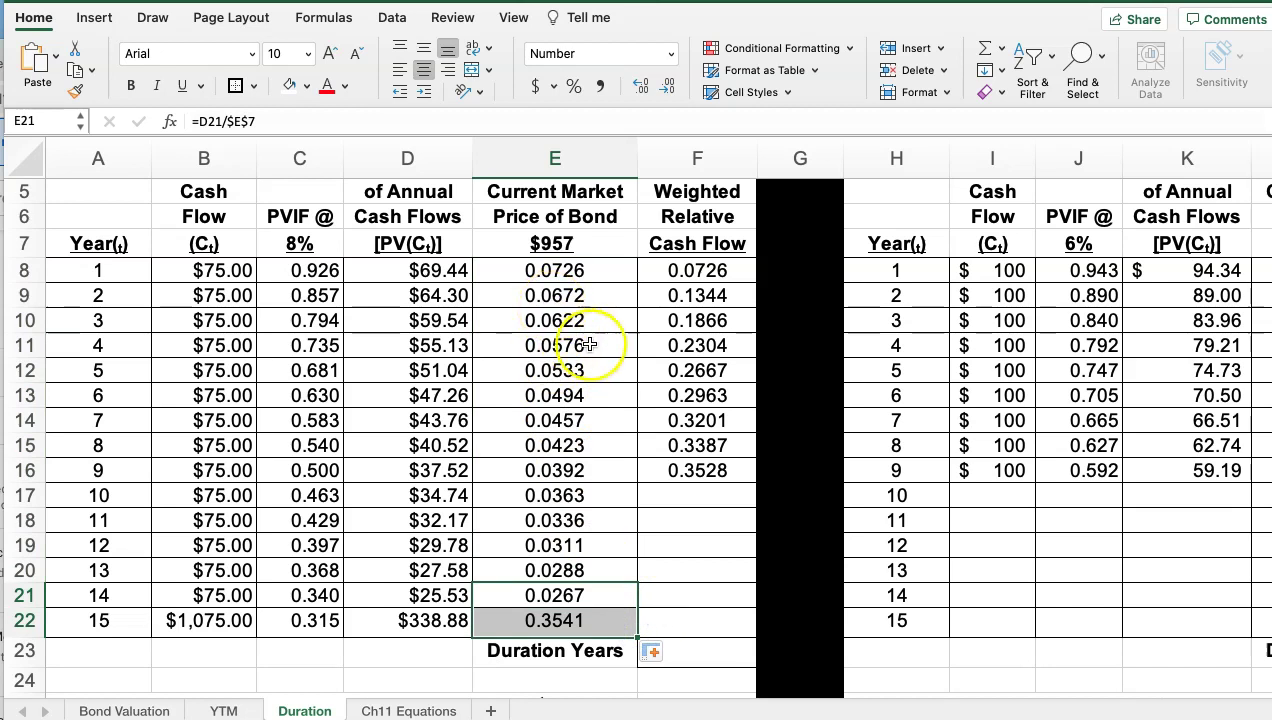
# Copy the time-weighted relative cash flow formula =A8*E8 from F8 down through F22.
pyautogui.click(665, 271)
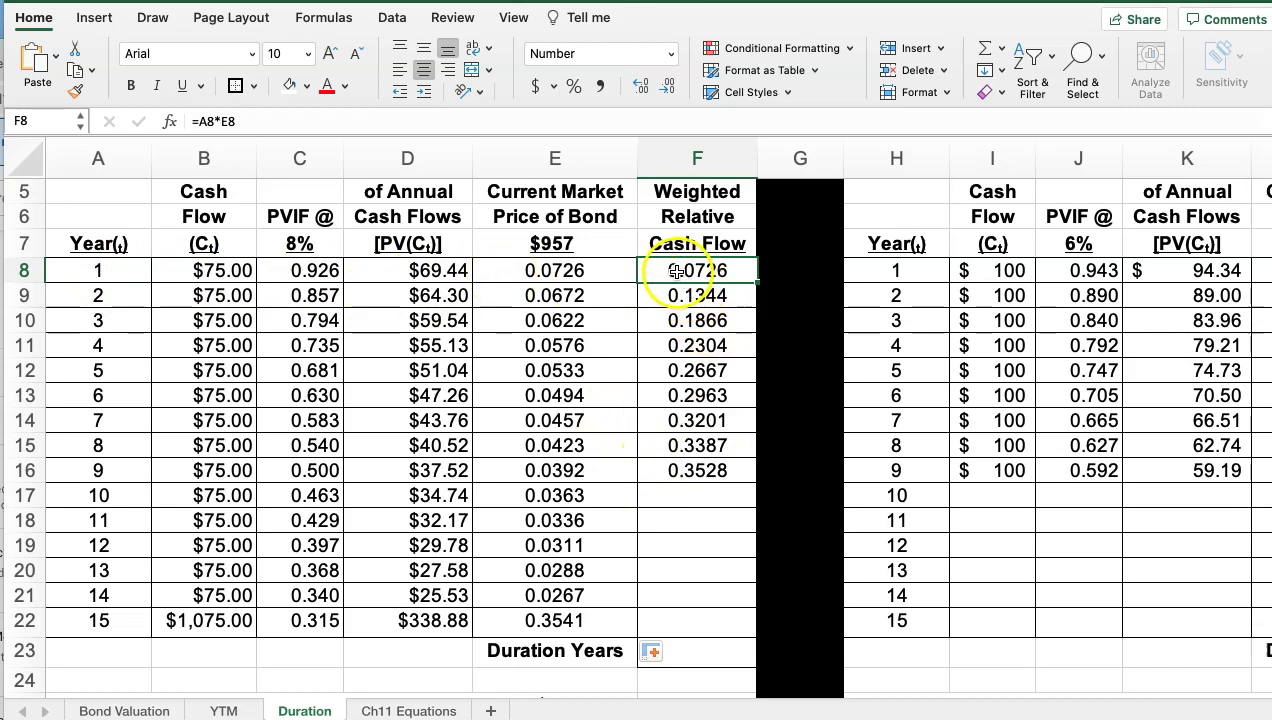
pyautogui.click(737, 296)
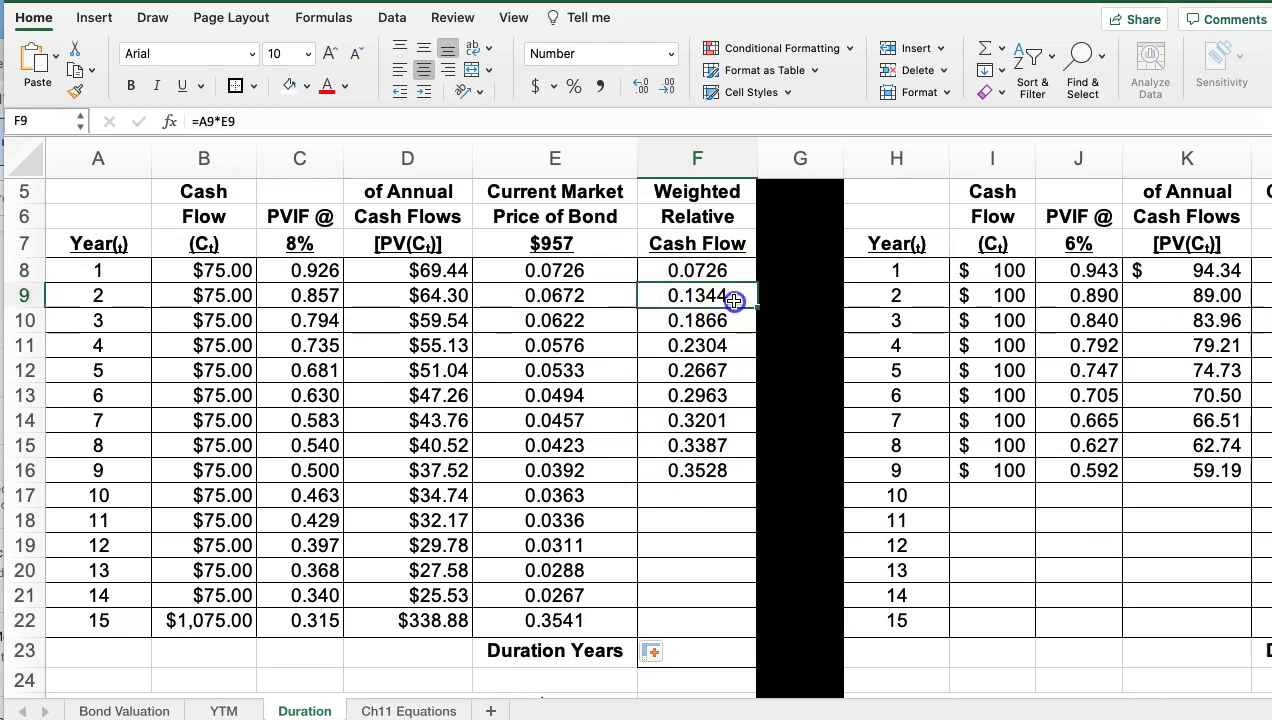
pyautogui.click(727, 266)
pyautogui.moveTo(758, 284); pyautogui.dragTo(750, 631)
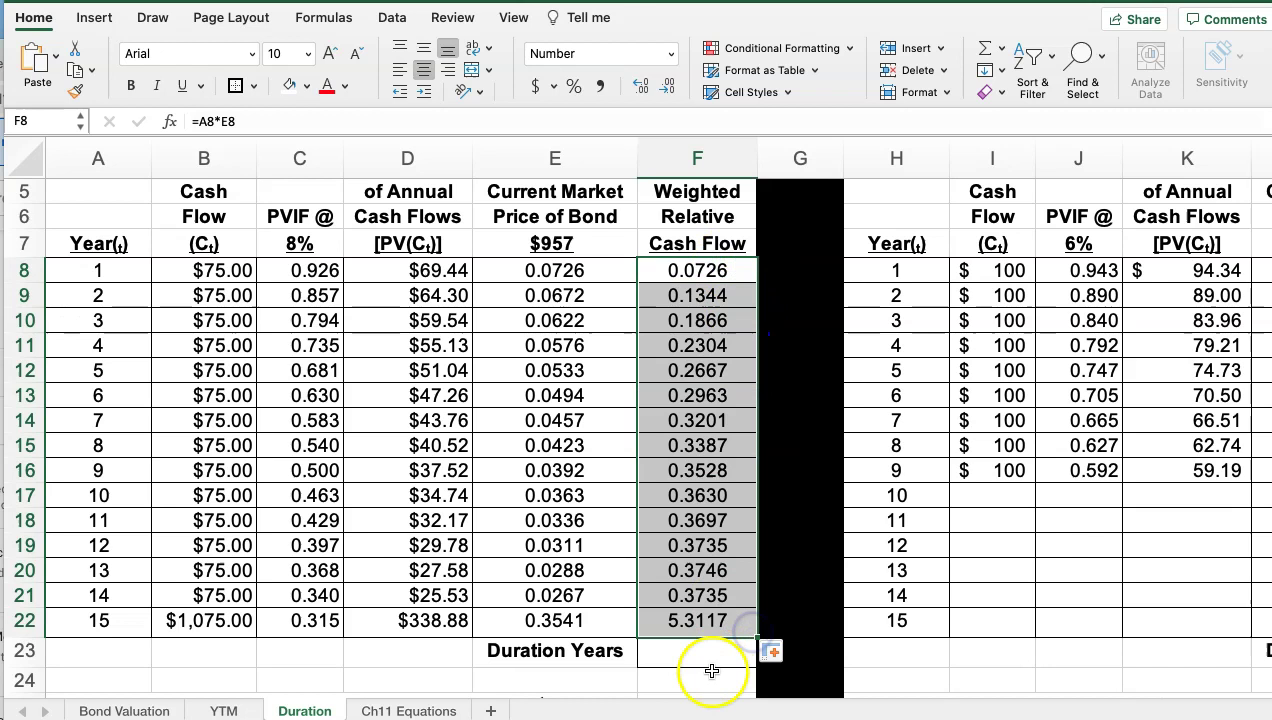
# Total the time-weighted relative cash flows F8:F22 in the Duration Years cell F23 with SUM.
pyautogui.click(665, 656)
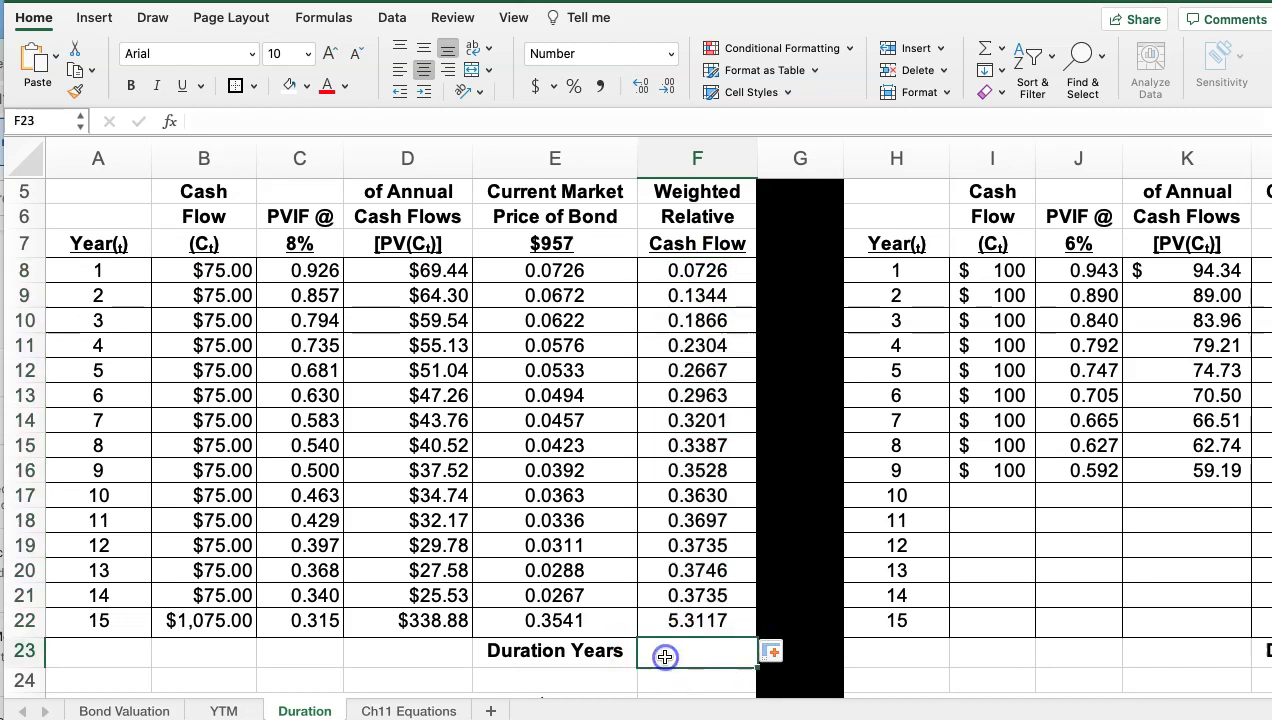
pyautogui.click(985, 50)
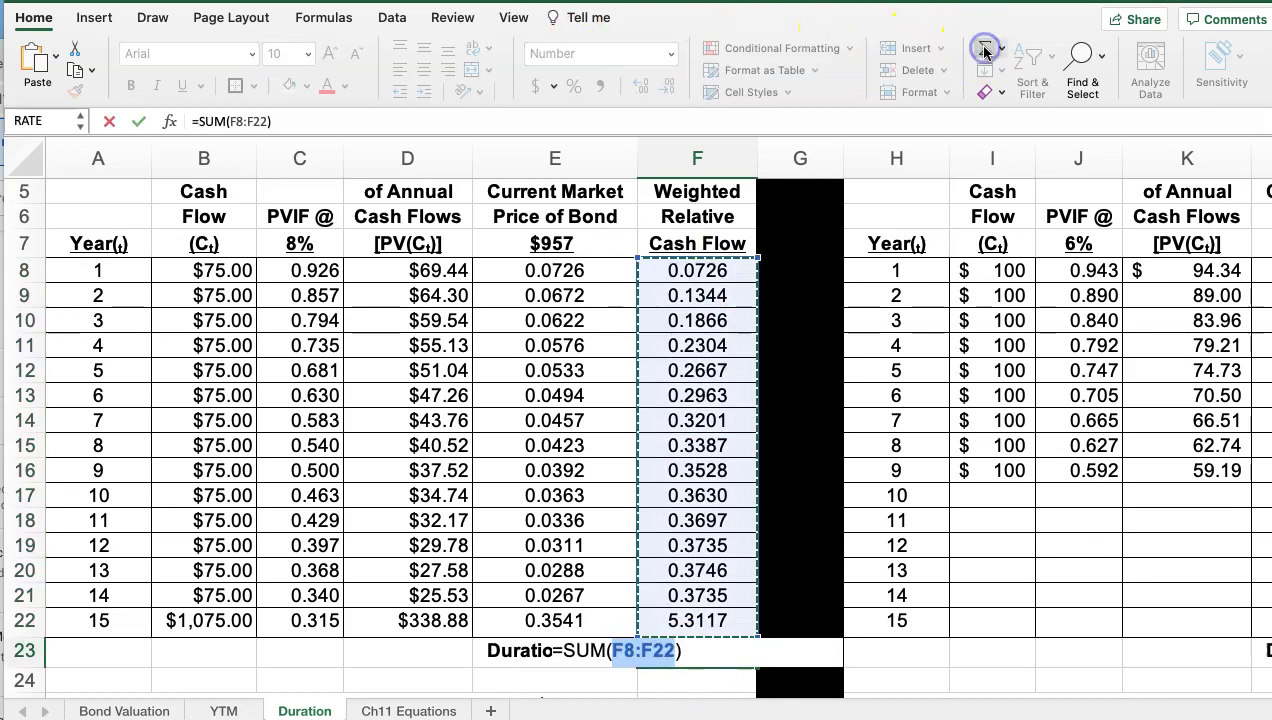
pyautogui.press('Return')
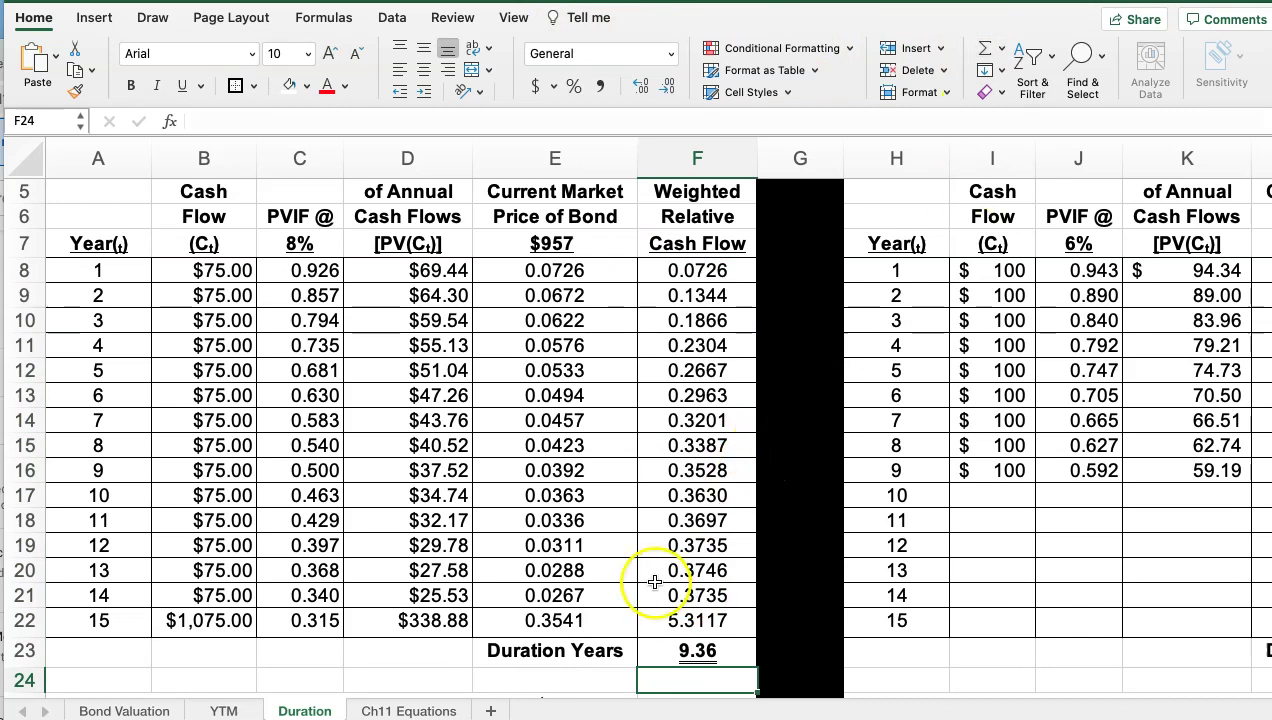
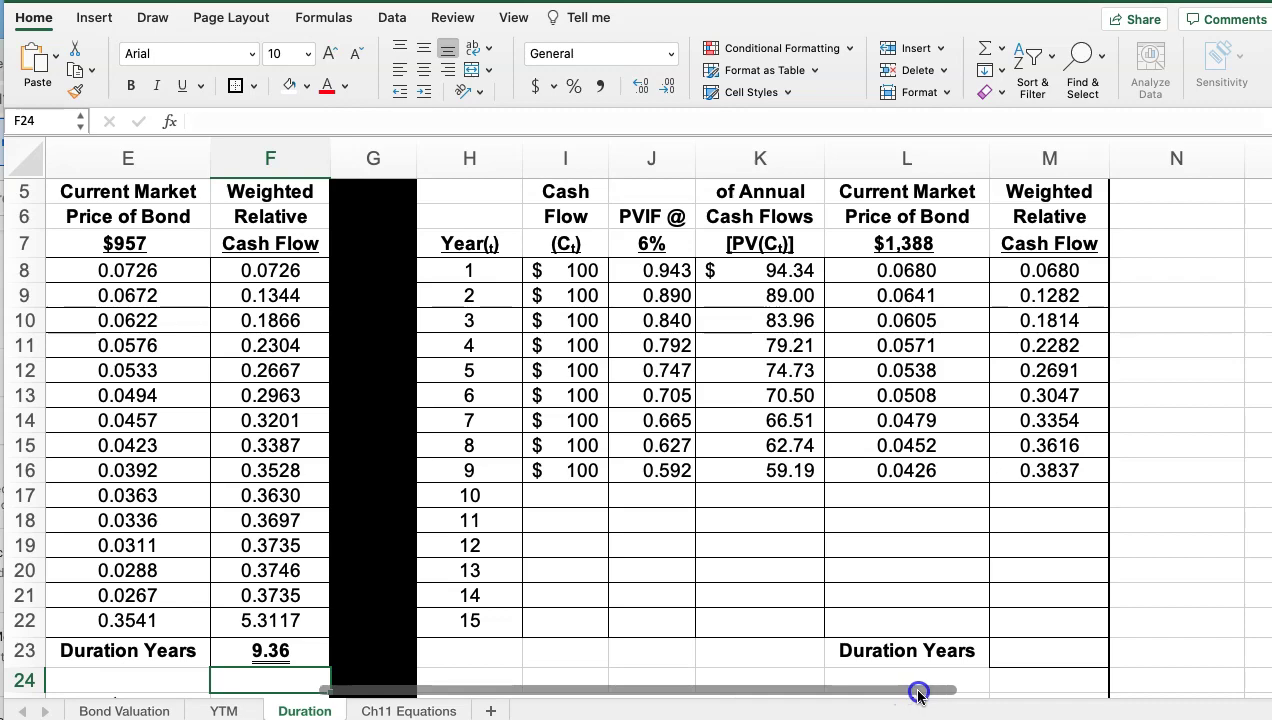
# Review the arguments of the year 1 present value formula in K8 of the 10% bond table.
pyautogui.moveTo(933, 692); pyautogui.dragTo(940, 692)
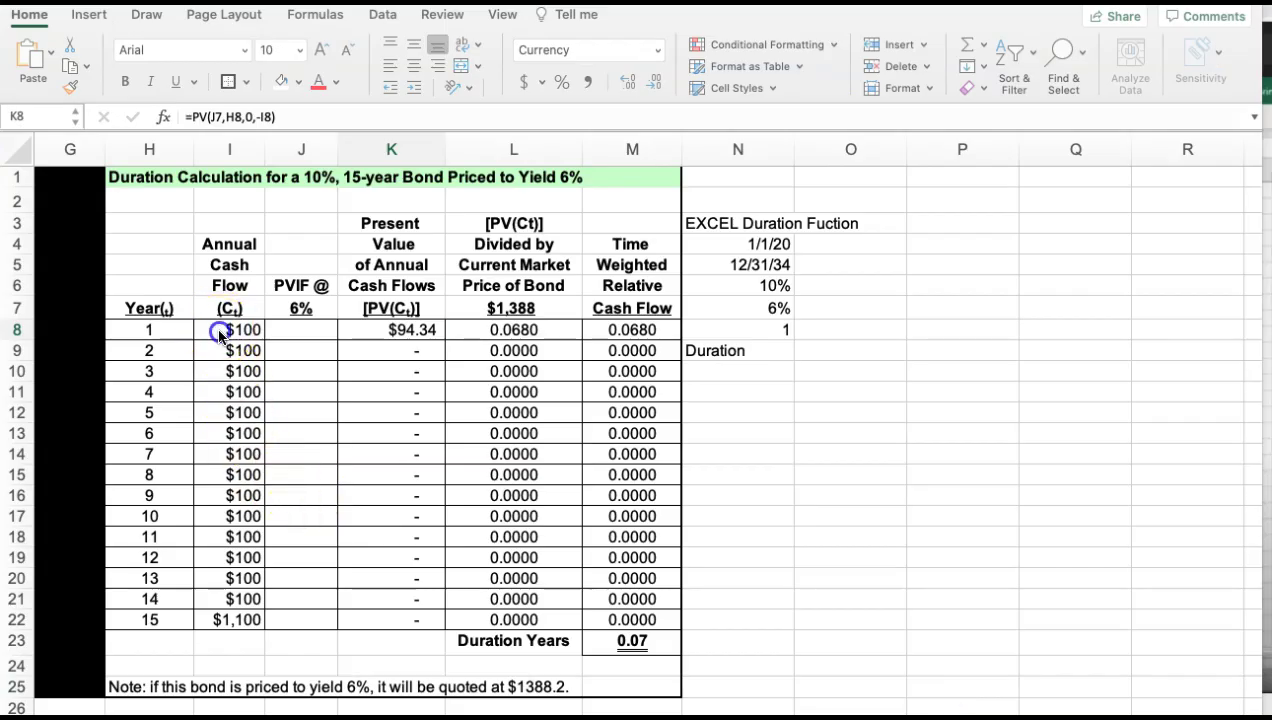
pyautogui.click(221, 329)
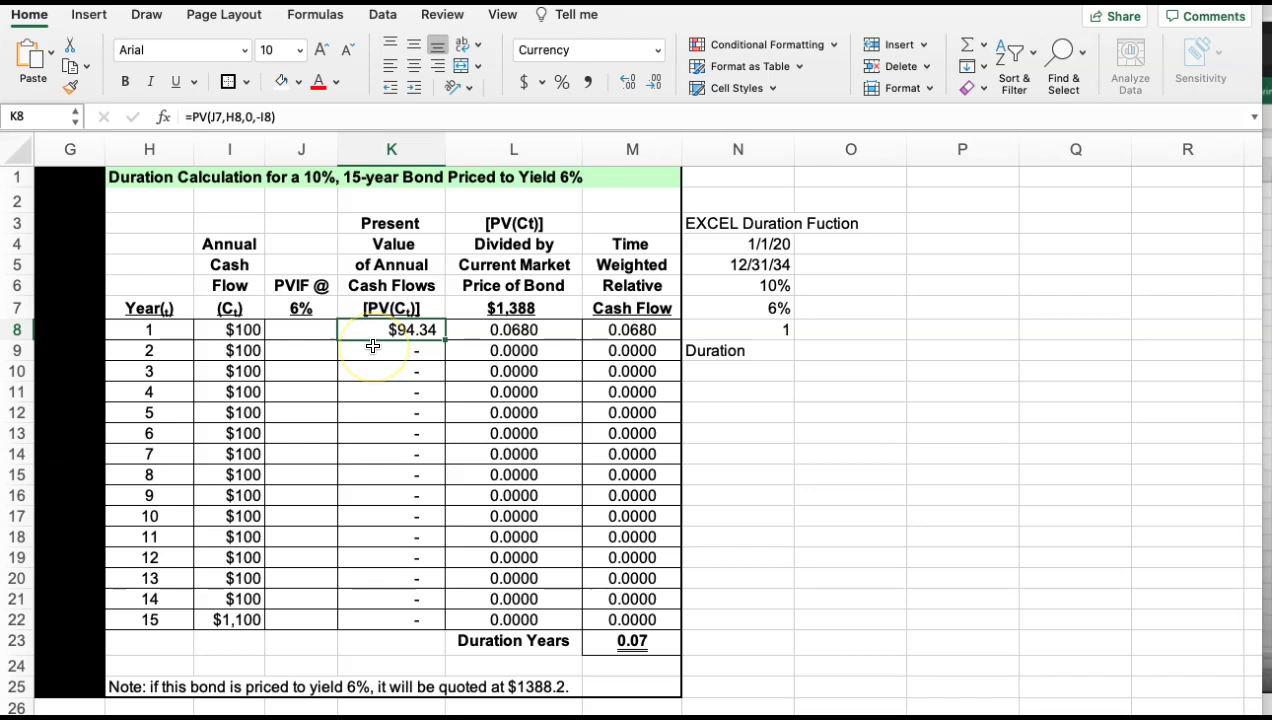
pyautogui.click(305, 14)
pyautogui.click(22, 68)
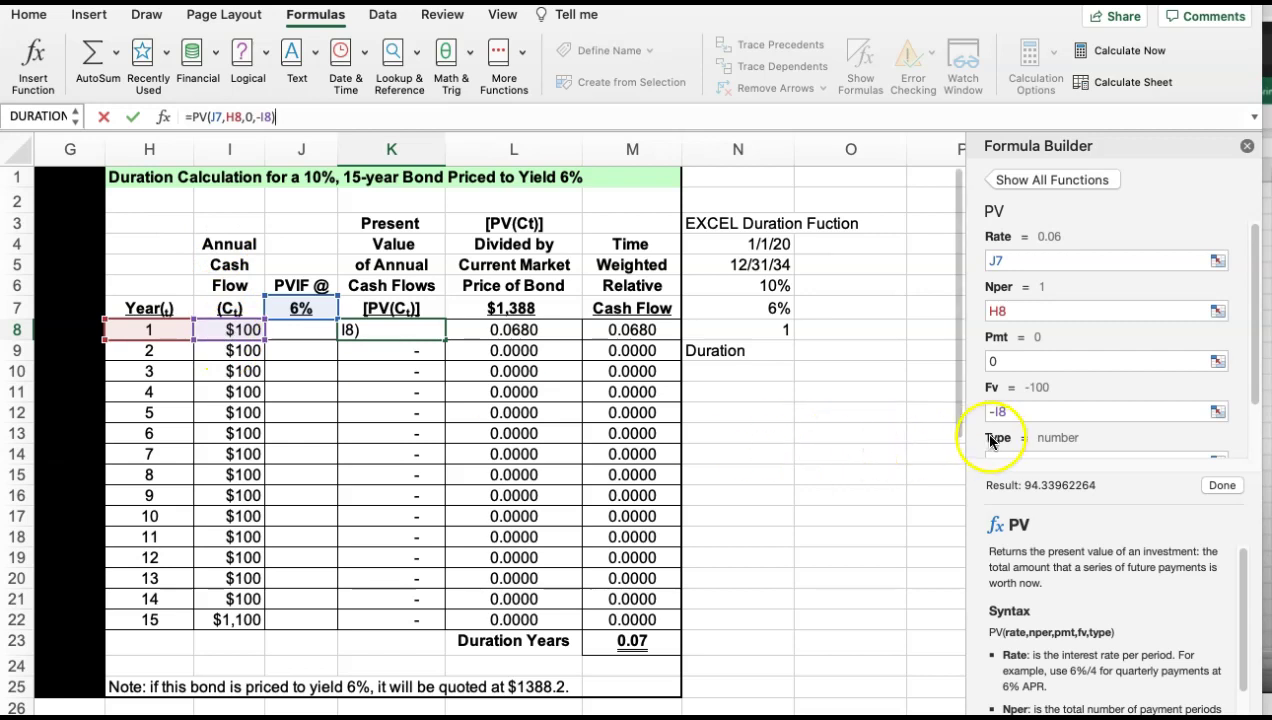
pyautogui.click(1220, 486)
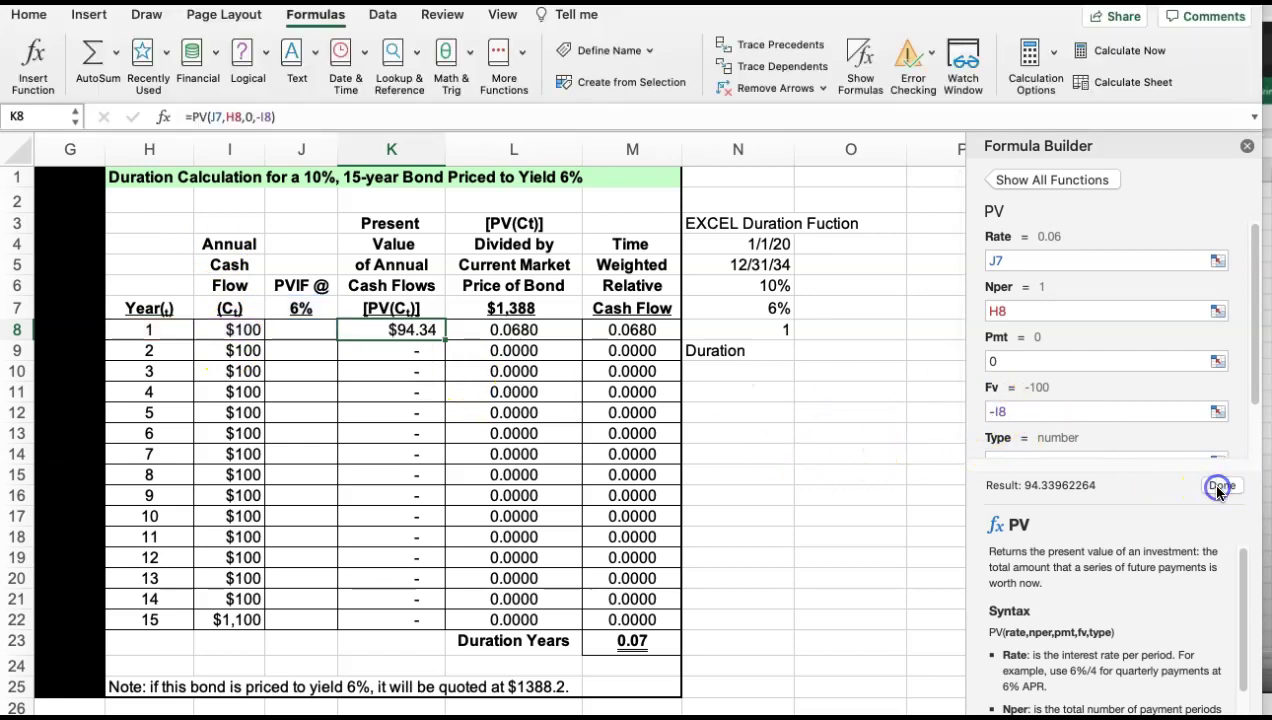
# Add a PV function to K9 with H9 as the number of periods, payment 0 and future value -I9.
pyautogui.click(374, 348)
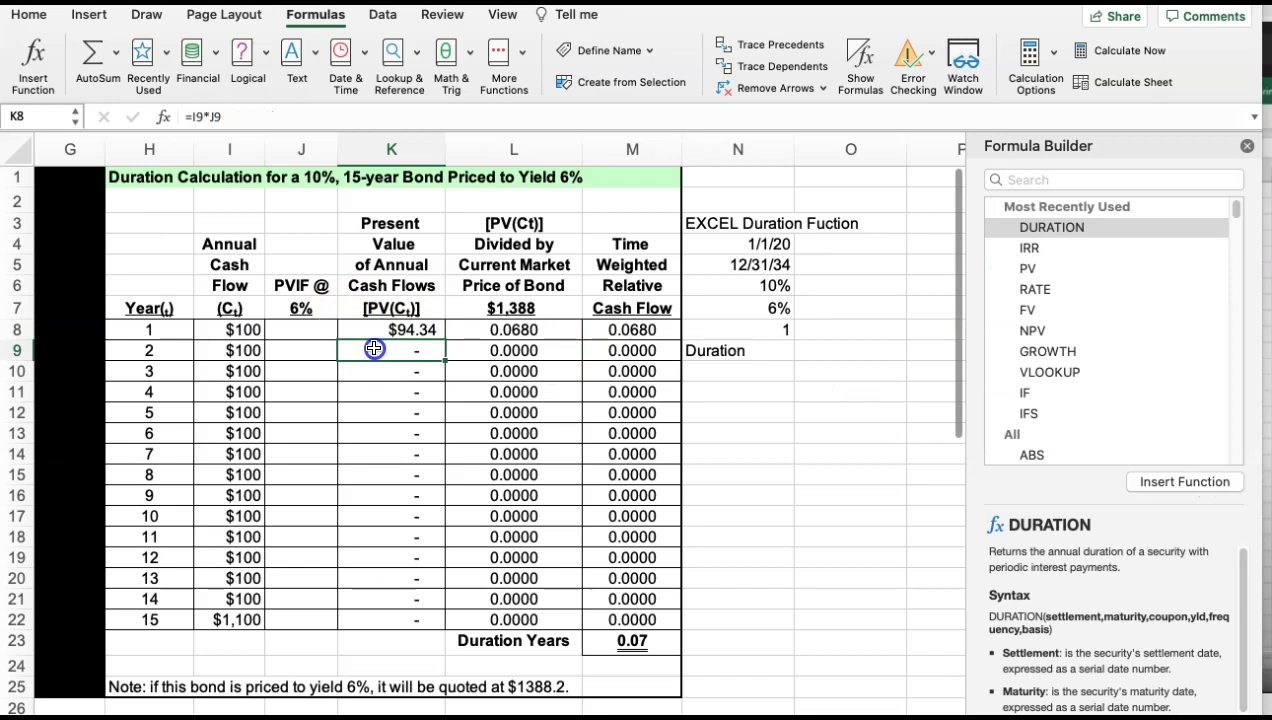
pyautogui.doubleClick(1027, 268)
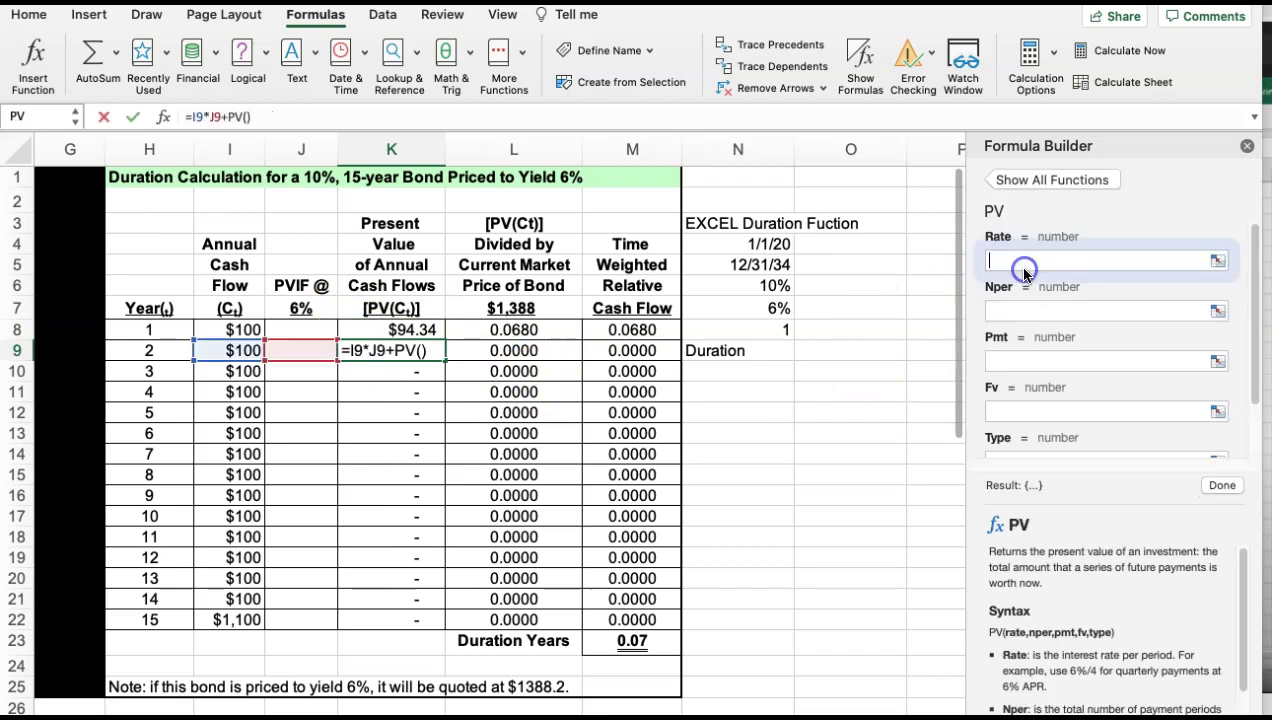
pyautogui.click(295, 307)
pyautogui.press('Left')
pyautogui.press('Left')
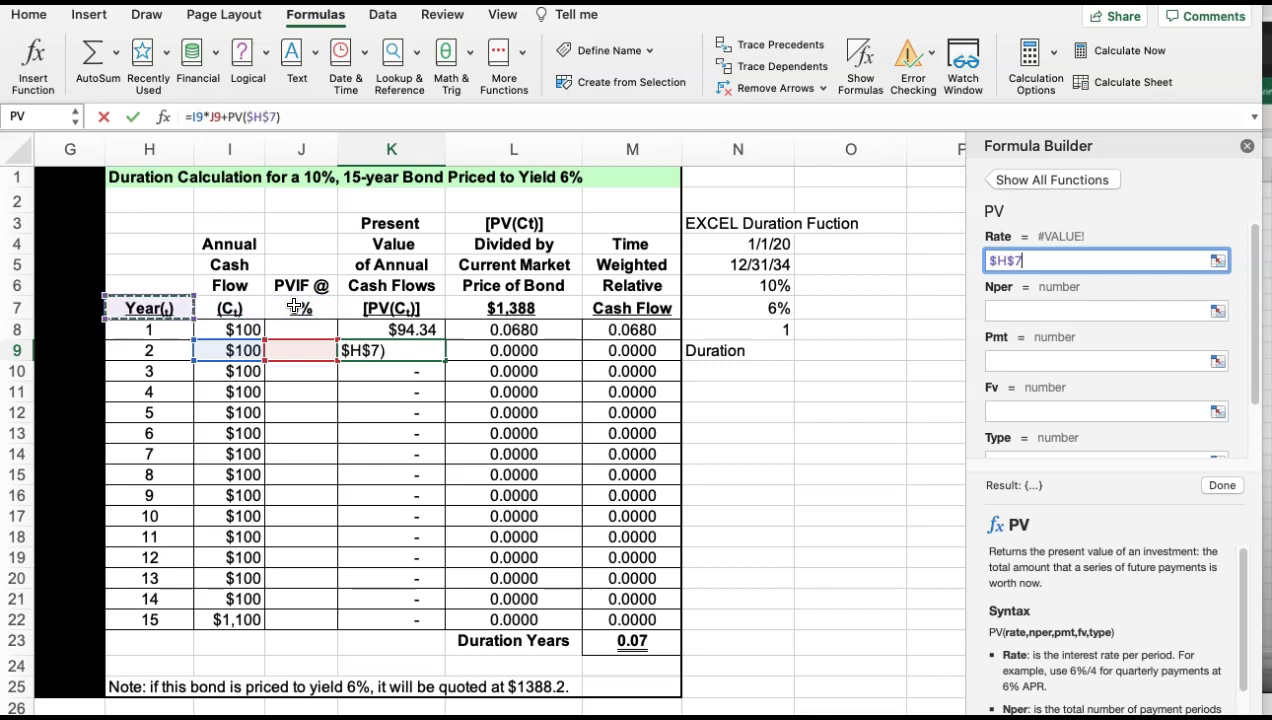
pyautogui.click(1000, 310)
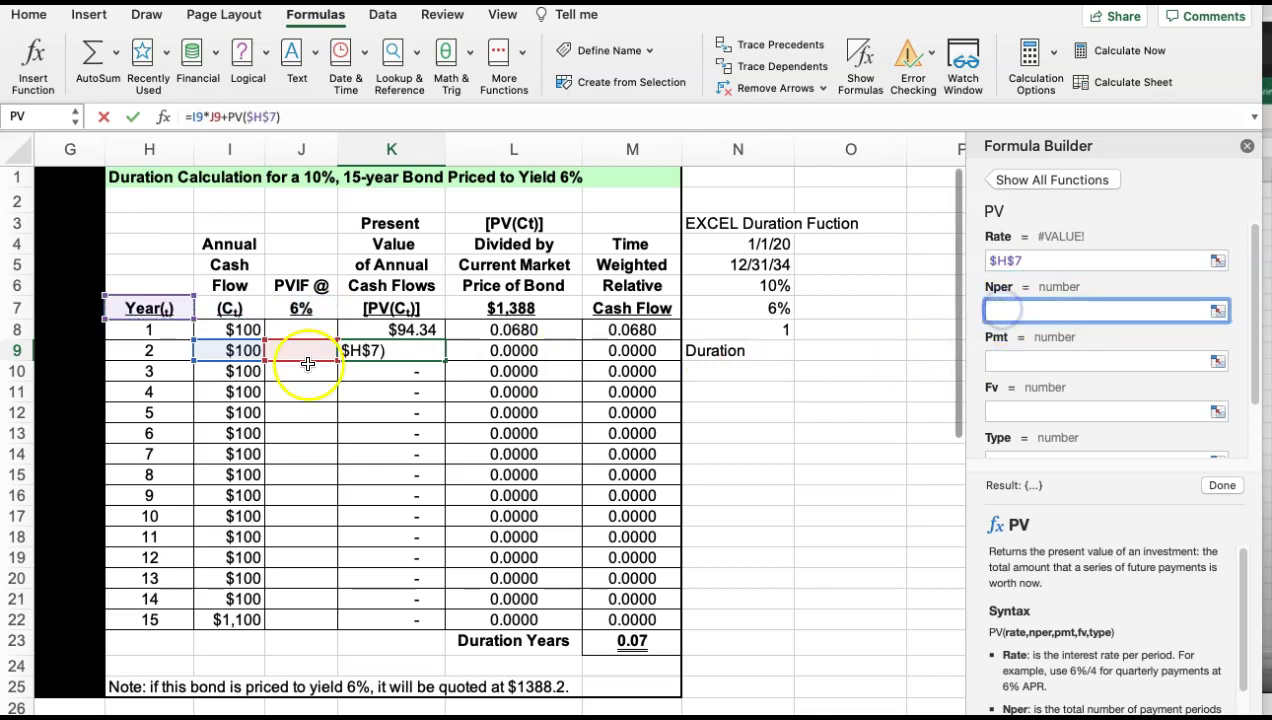
pyautogui.click(146, 348)
pyautogui.click(1002, 362)
pyautogui.write('0')
pyautogui.click(998, 410)
pyautogui.write('-')
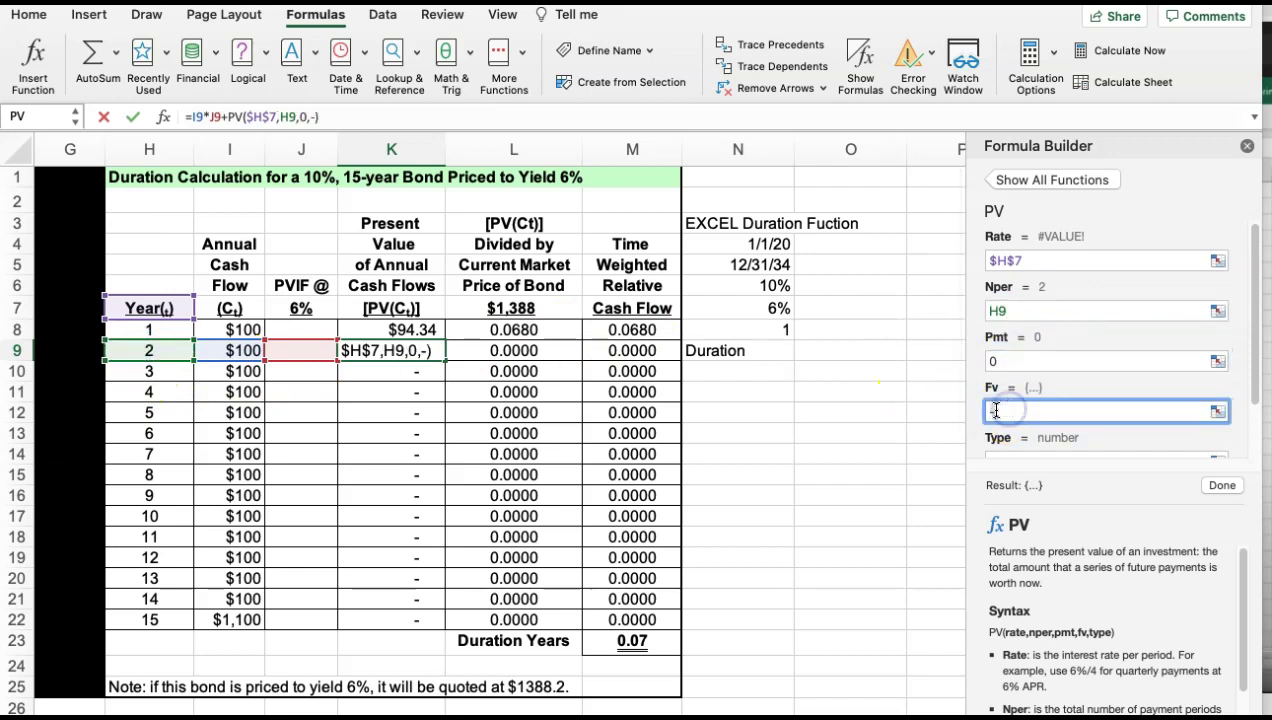
pyautogui.click(226, 357)
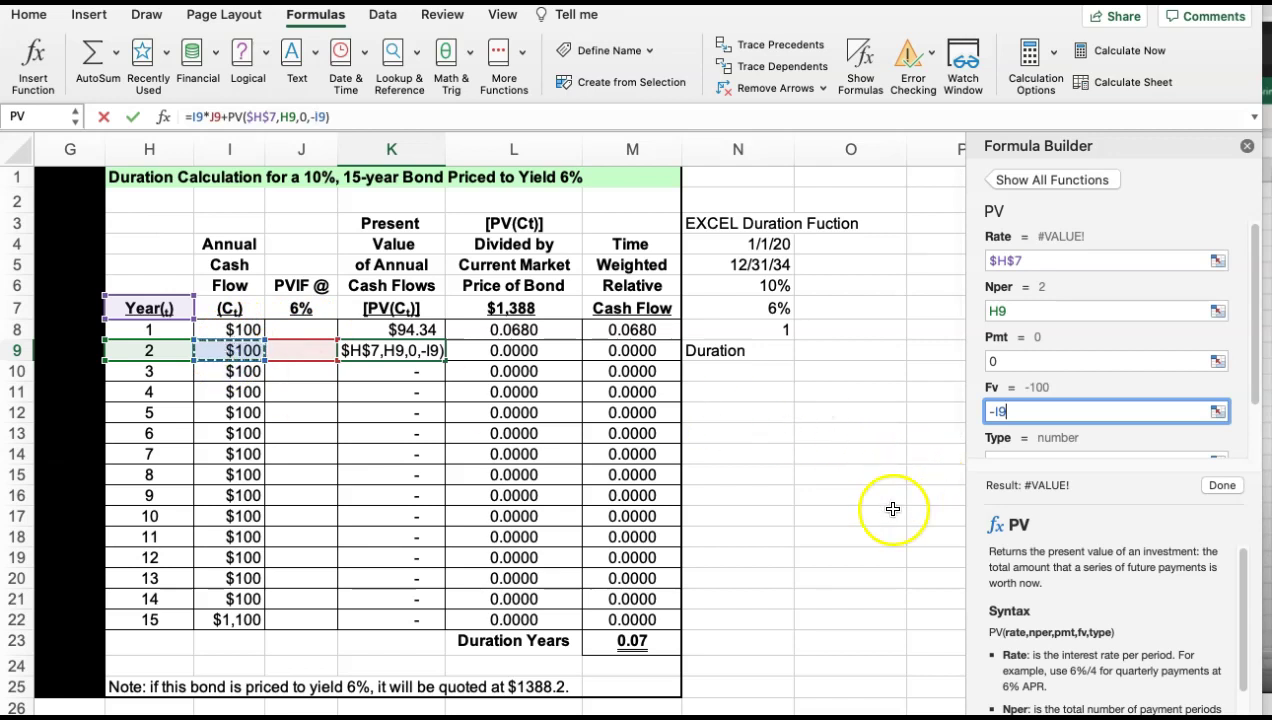
# Set the PV rate in K9 to the absolute reference $J$7 and complete the formula.
pyautogui.doubleClick(1059, 260)
pyautogui.press('BackSpace')
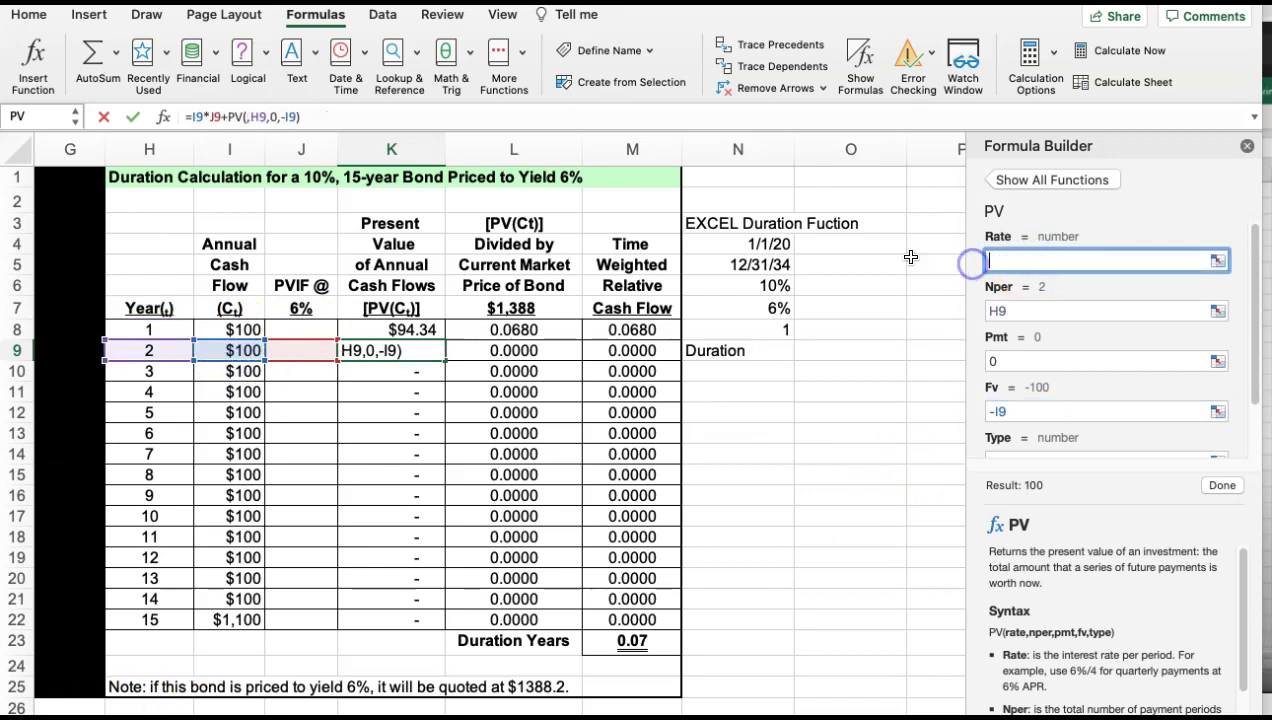
pyautogui.click(290, 310)
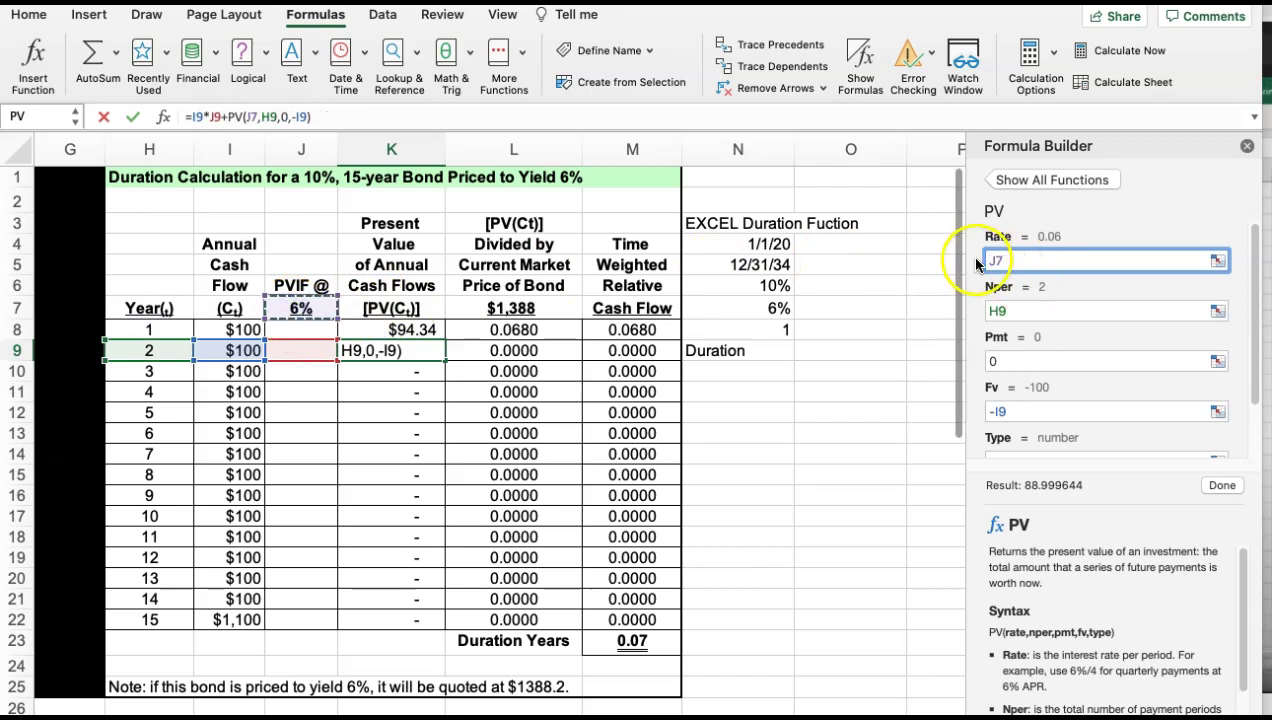
pyautogui.click(989, 261)
pyautogui.click(992, 259)
pyautogui.write('7')
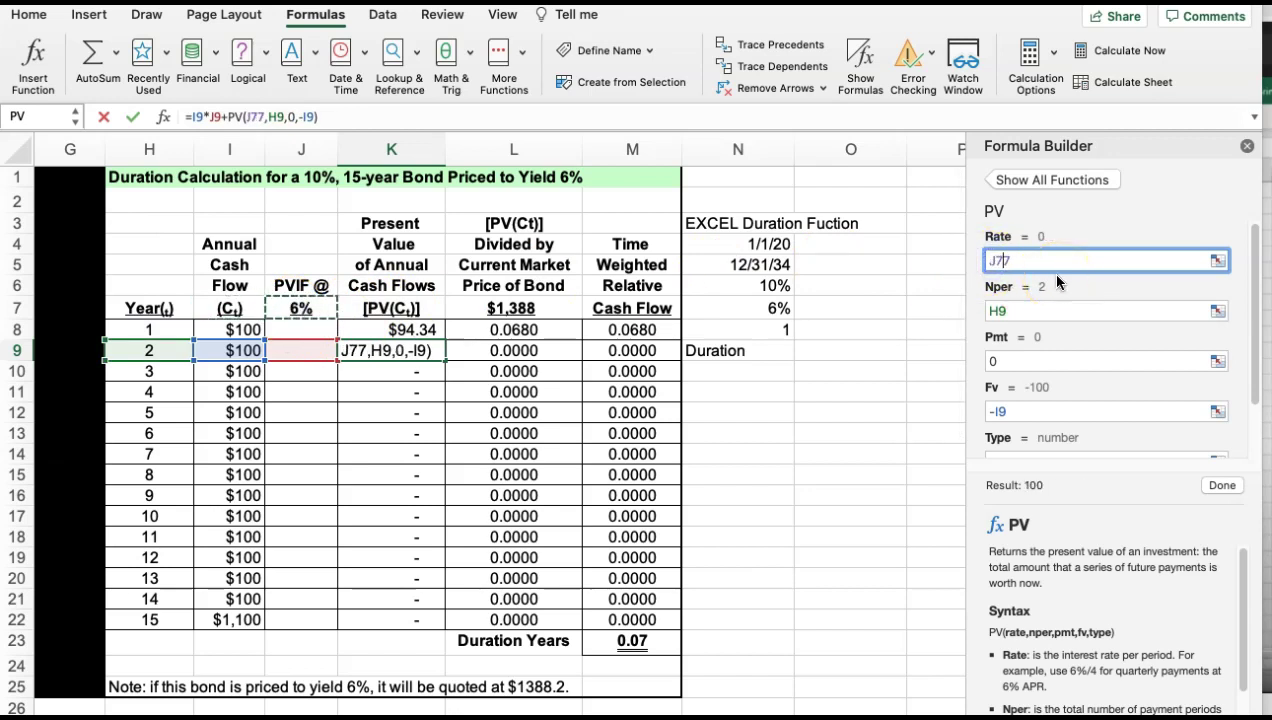
pyautogui.press('BackSpace')
pyautogui.press('BackSpace')
pyautogui.press('BackSpace')
pyautogui.click(320, 310)
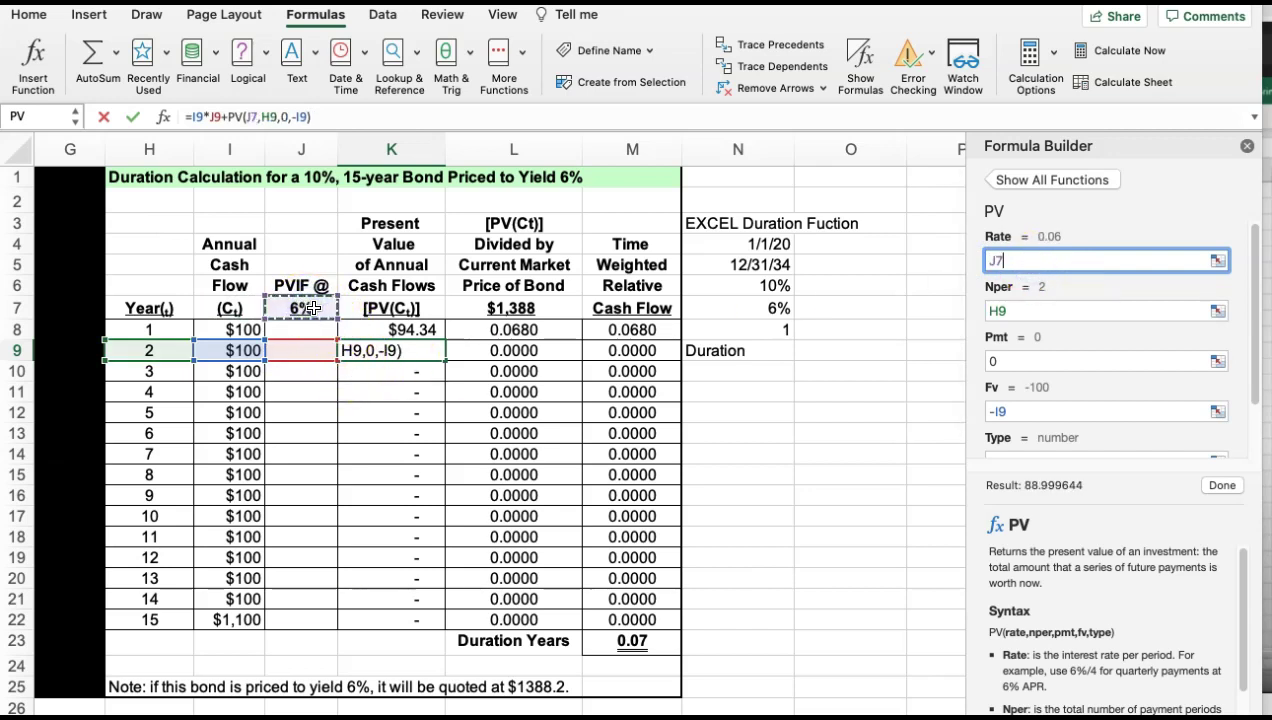
pyautogui.press('F4')
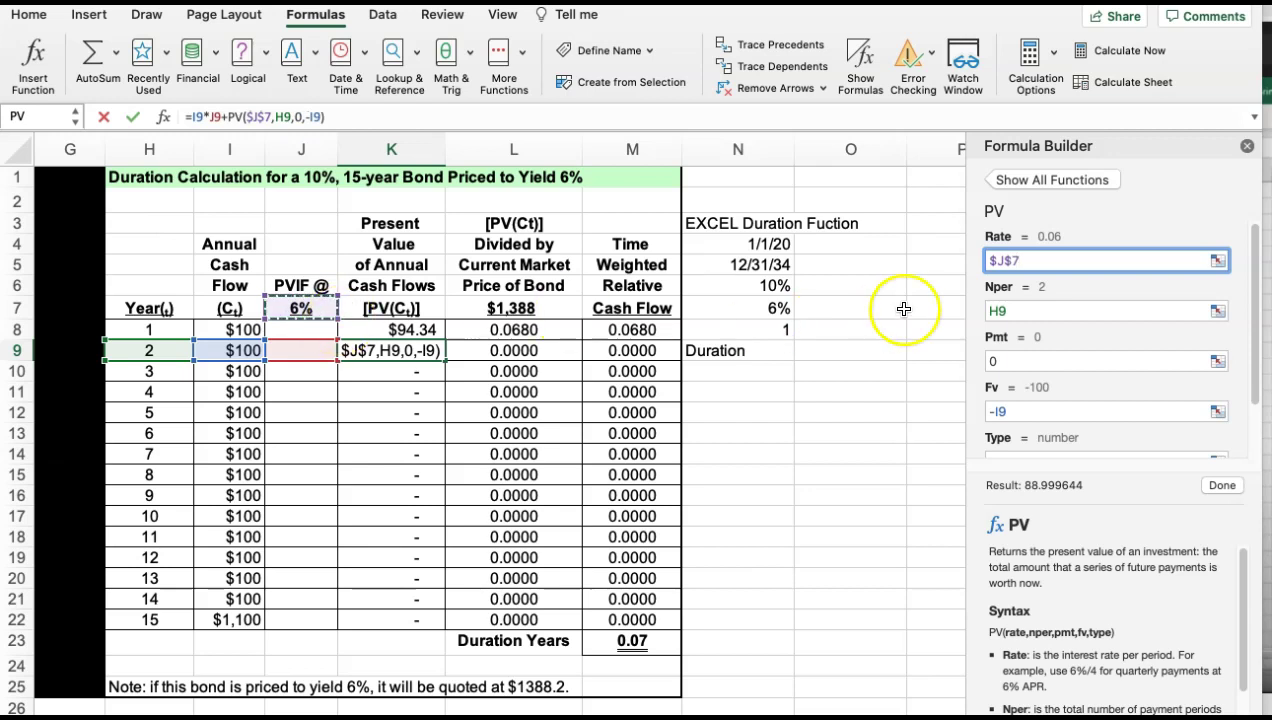
pyautogui.click(995, 257)
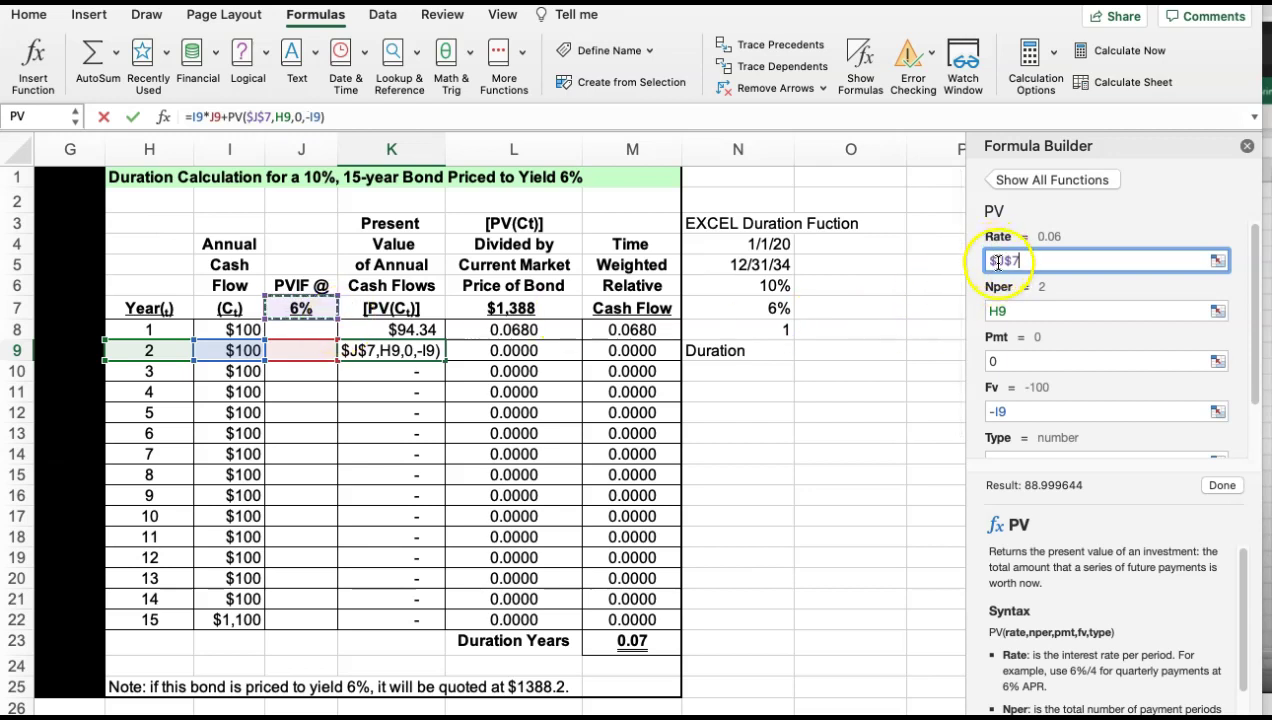
pyautogui.click(1222, 486)
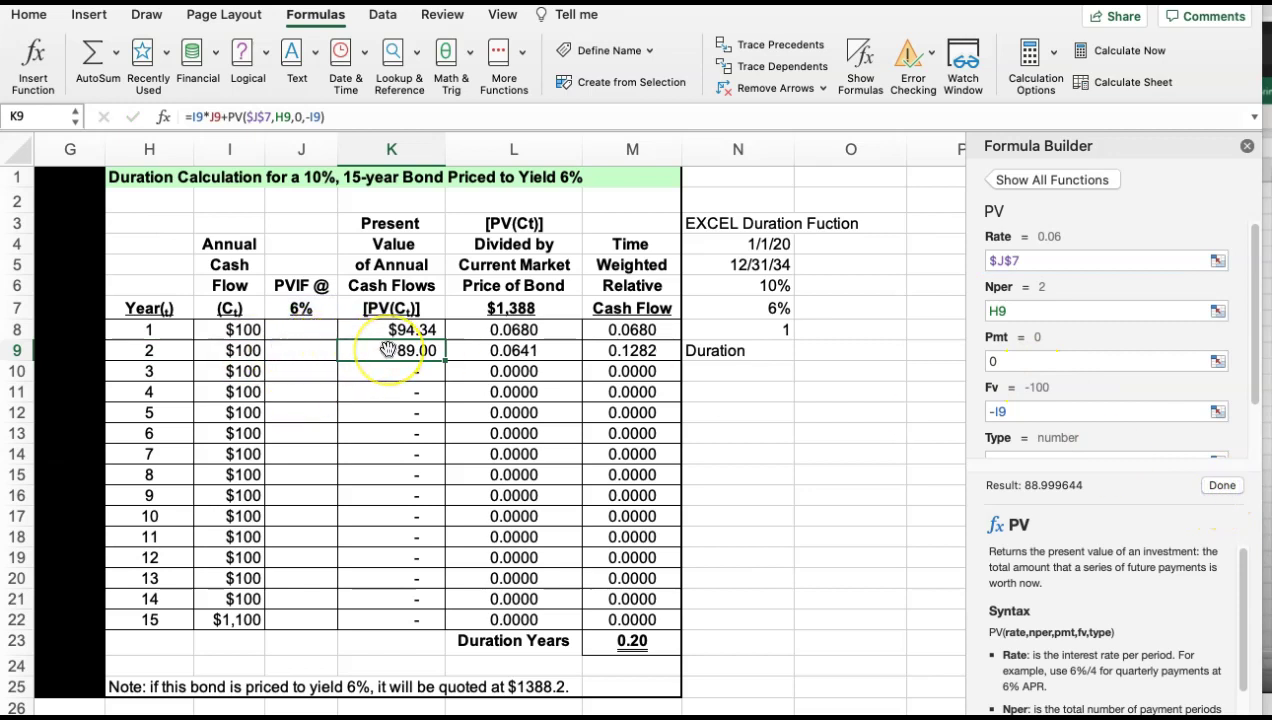
# Try to extend the K8:K9 formulas down through K22, and check the formulas in K8, K9 and K10.
pyautogui.moveTo(380, 332); pyautogui.dragTo(455, 628)
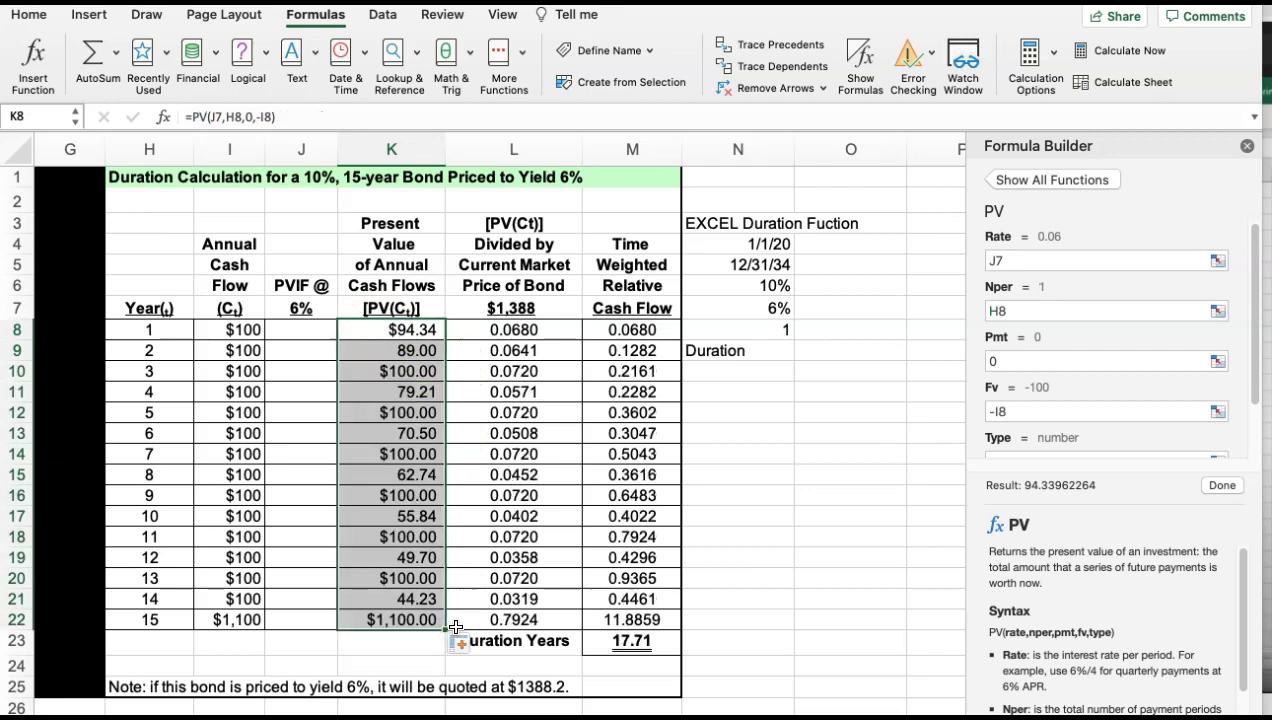
pyautogui.click(374, 334)
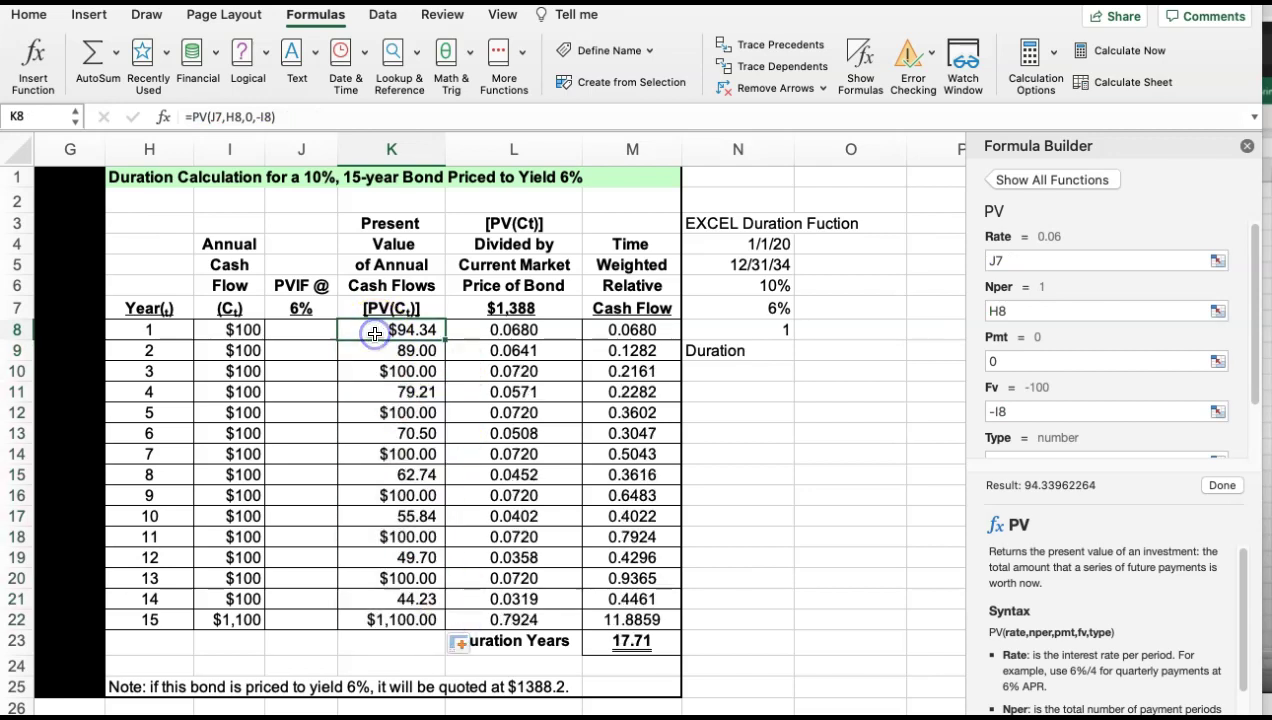
pyautogui.click(375, 330)
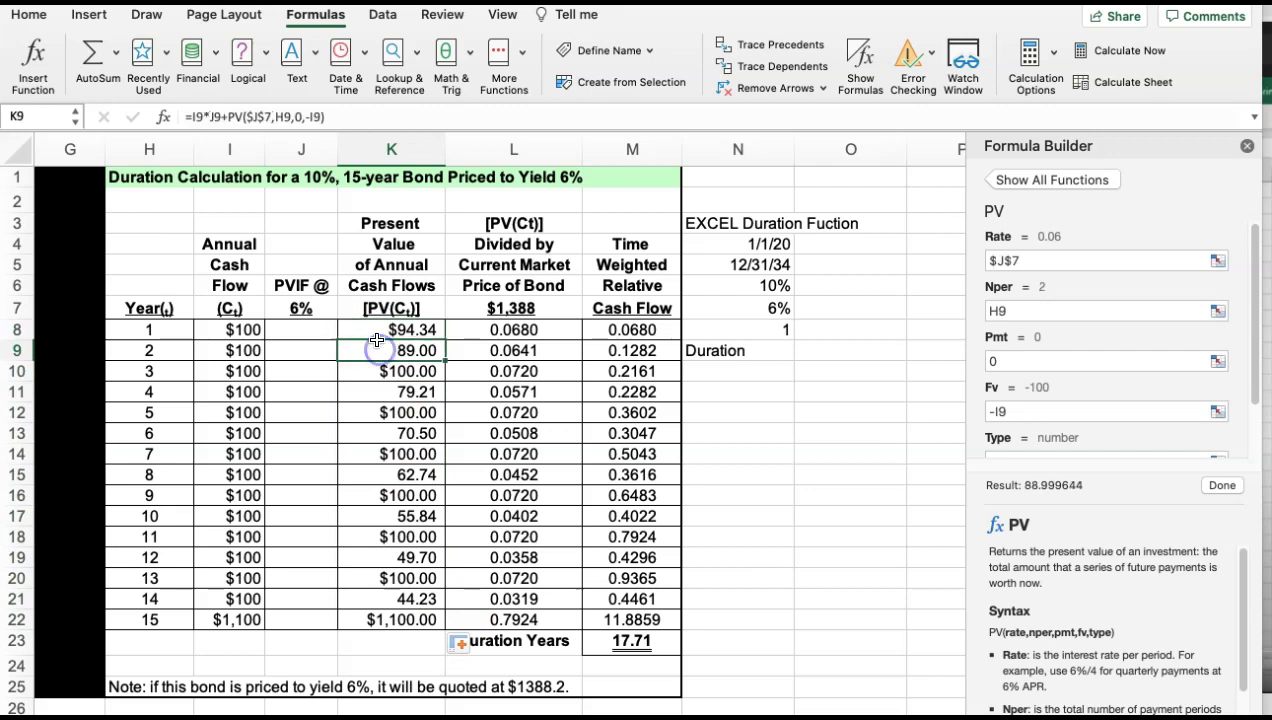
pyautogui.click(378, 350)
pyautogui.click(380, 371)
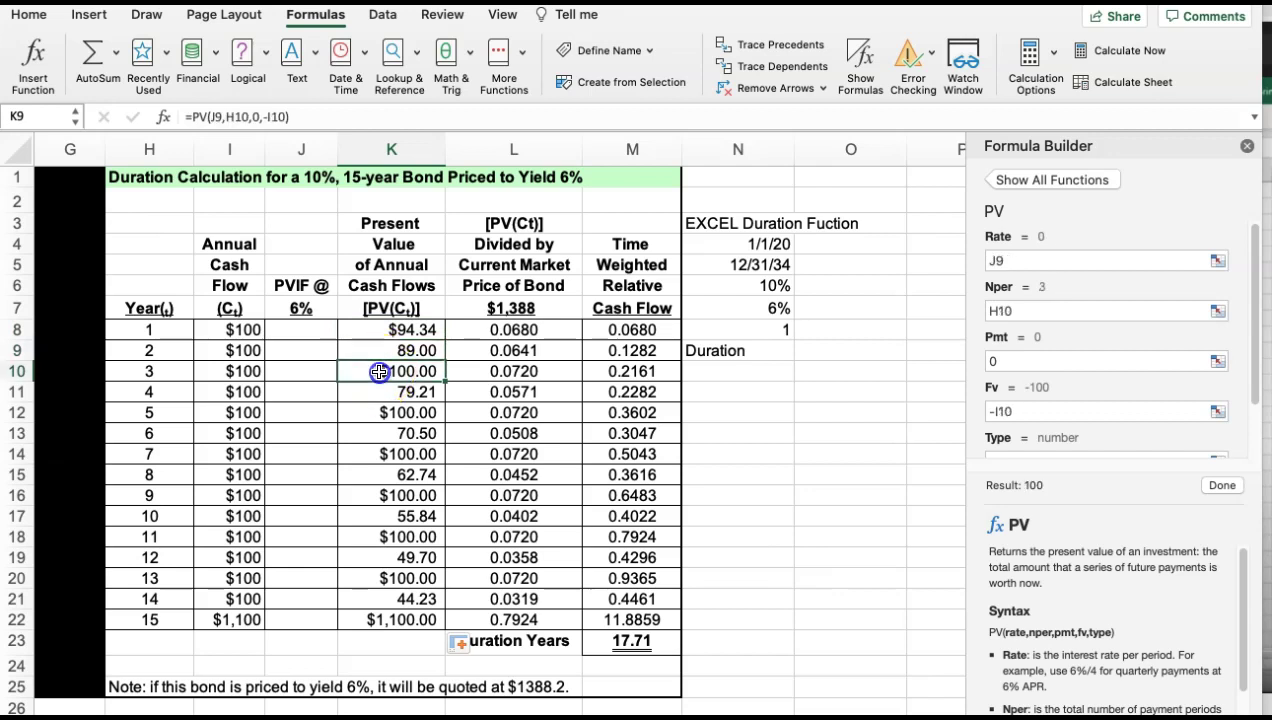
pyautogui.click(374, 345)
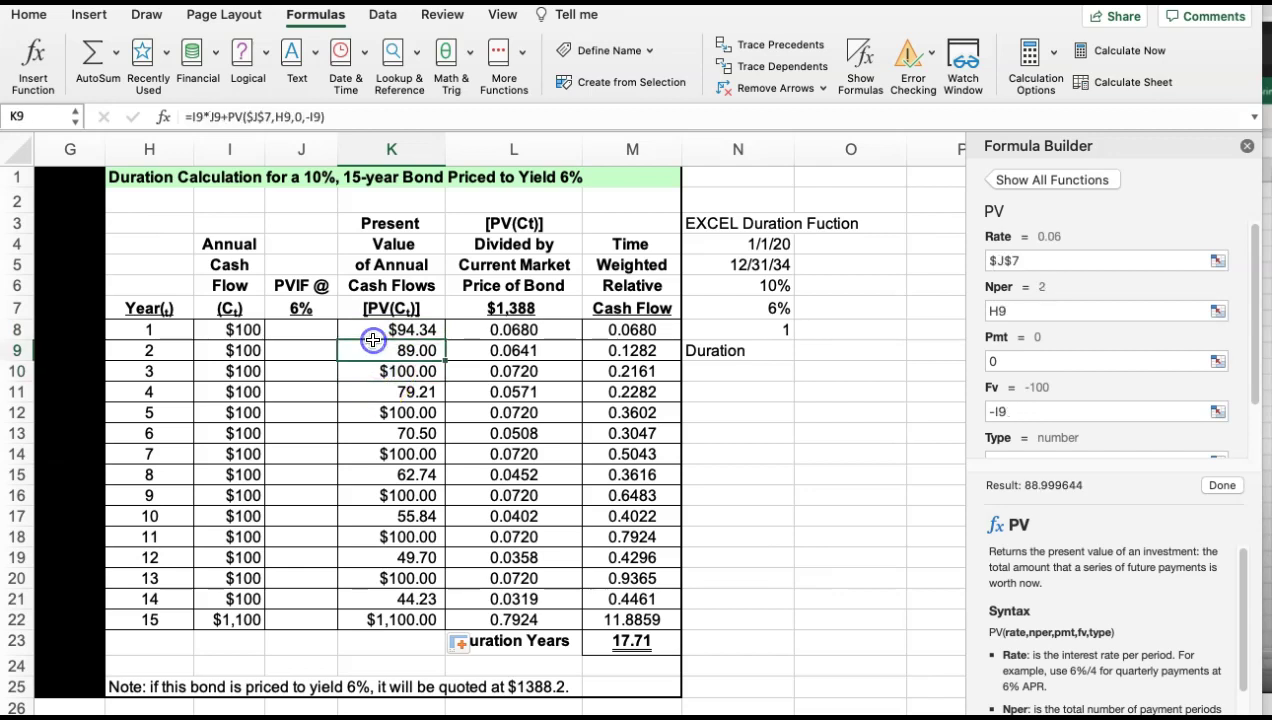
# Copy the present value formula from K9 alone down through year 15 in K22.
pyautogui.click(368, 351)
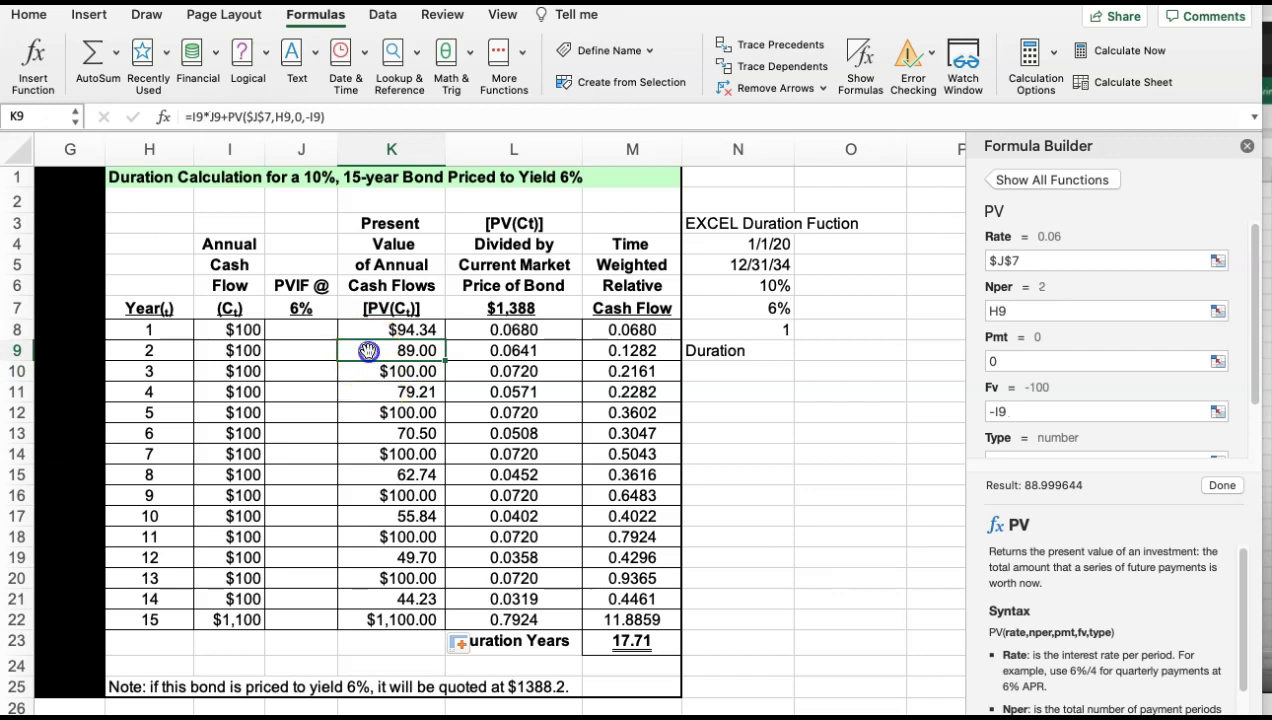
pyautogui.moveTo(449, 386); pyautogui.dragTo(451, 391)
pyautogui.click(415, 372)
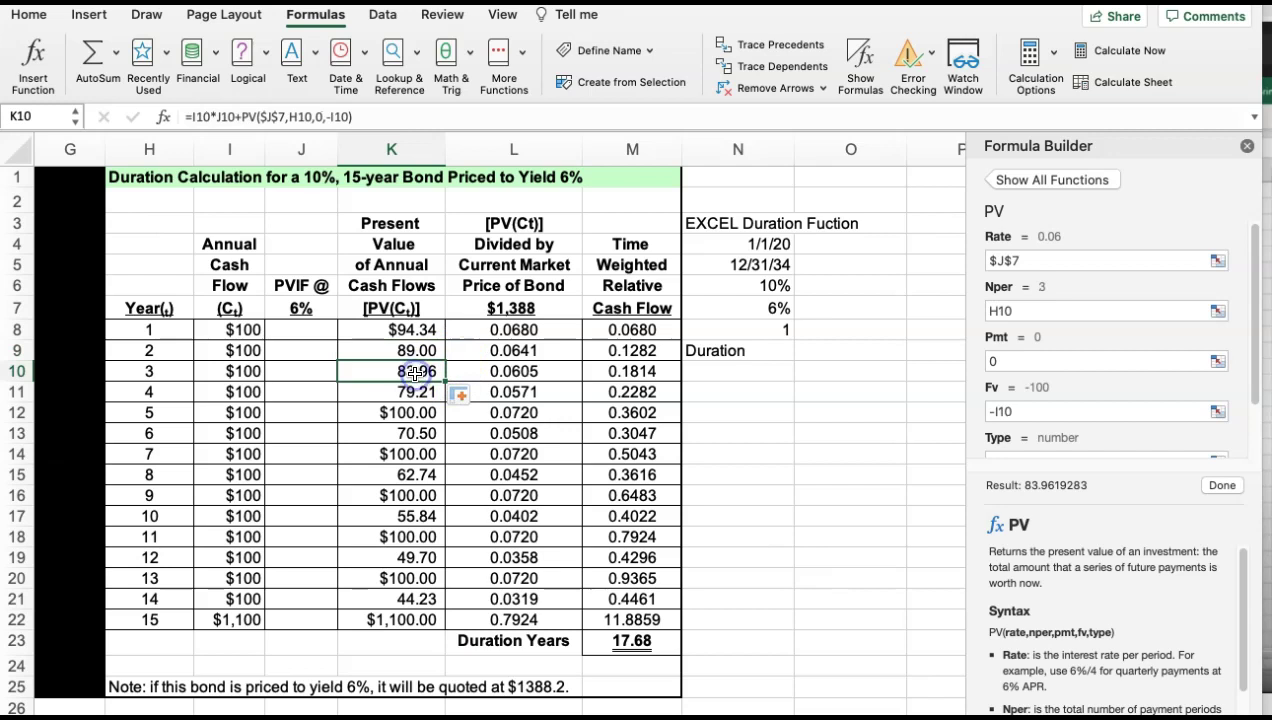
pyautogui.click(413, 353)
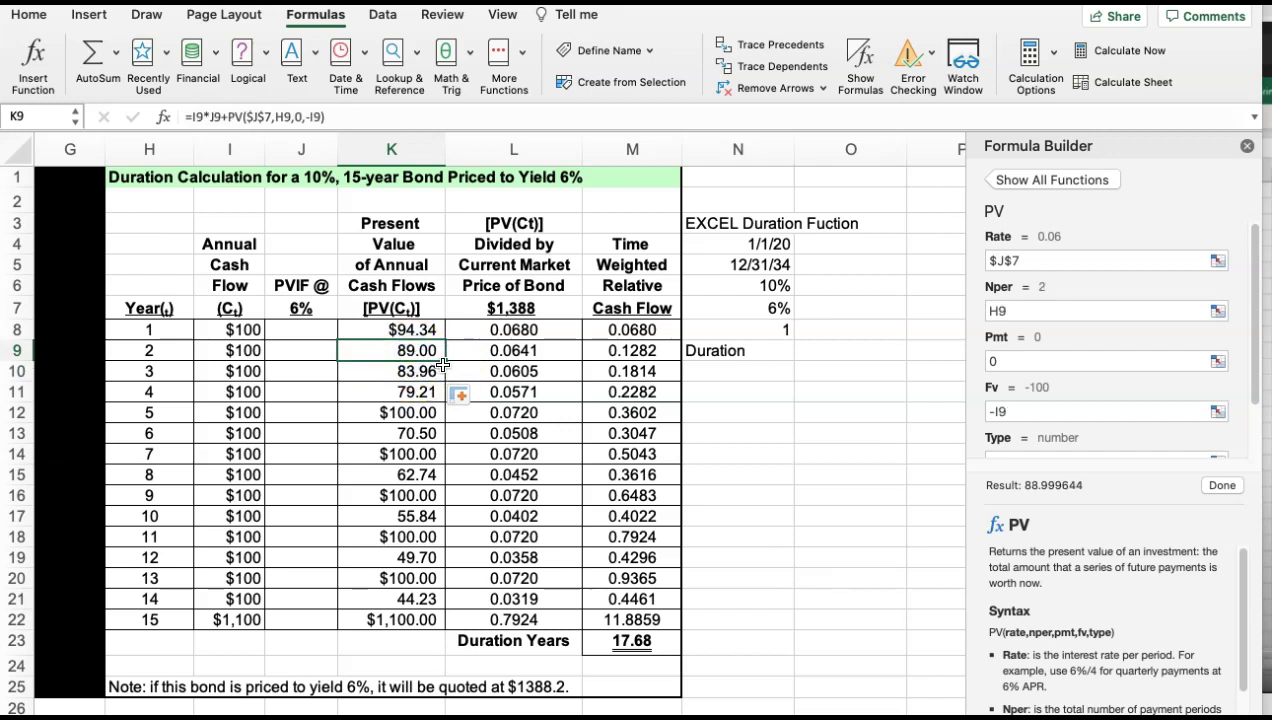
pyautogui.moveTo(447, 364); pyautogui.dragTo(449, 628)
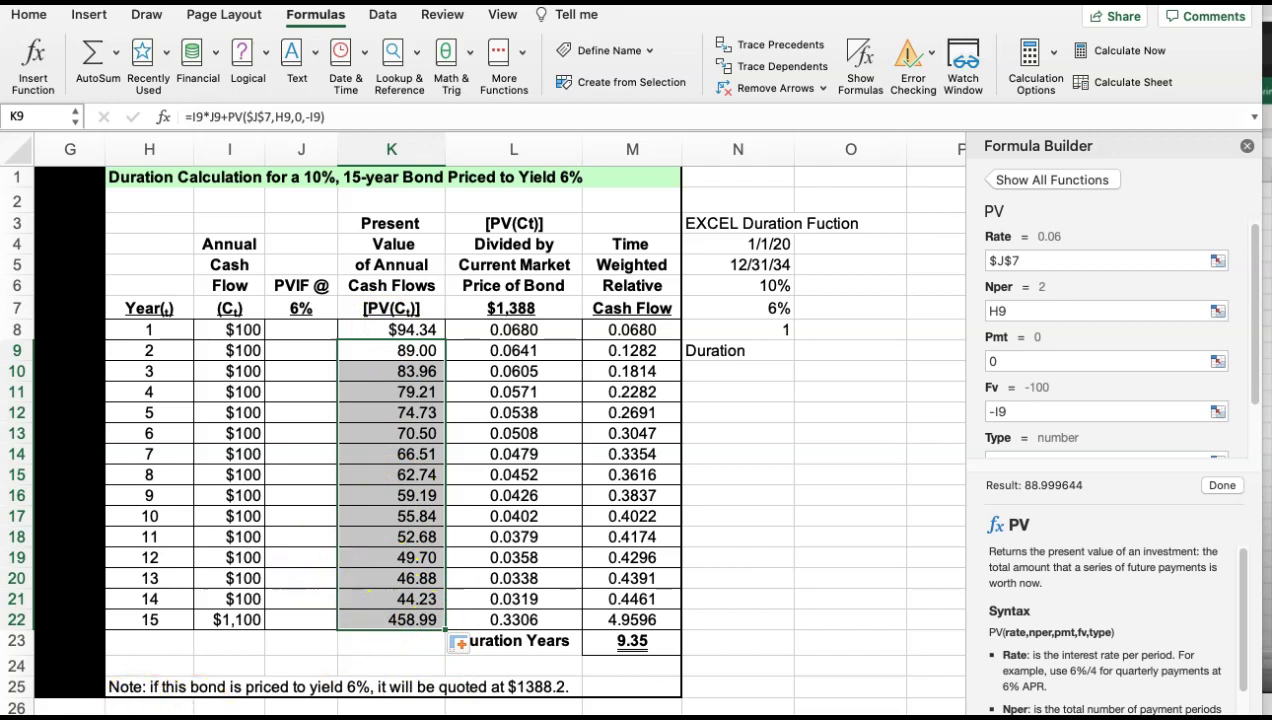
# Compare the 8% and 6% duration tables and inspect the present value formulas in column K.
pyautogui.hscroll(-6, 480, 420)
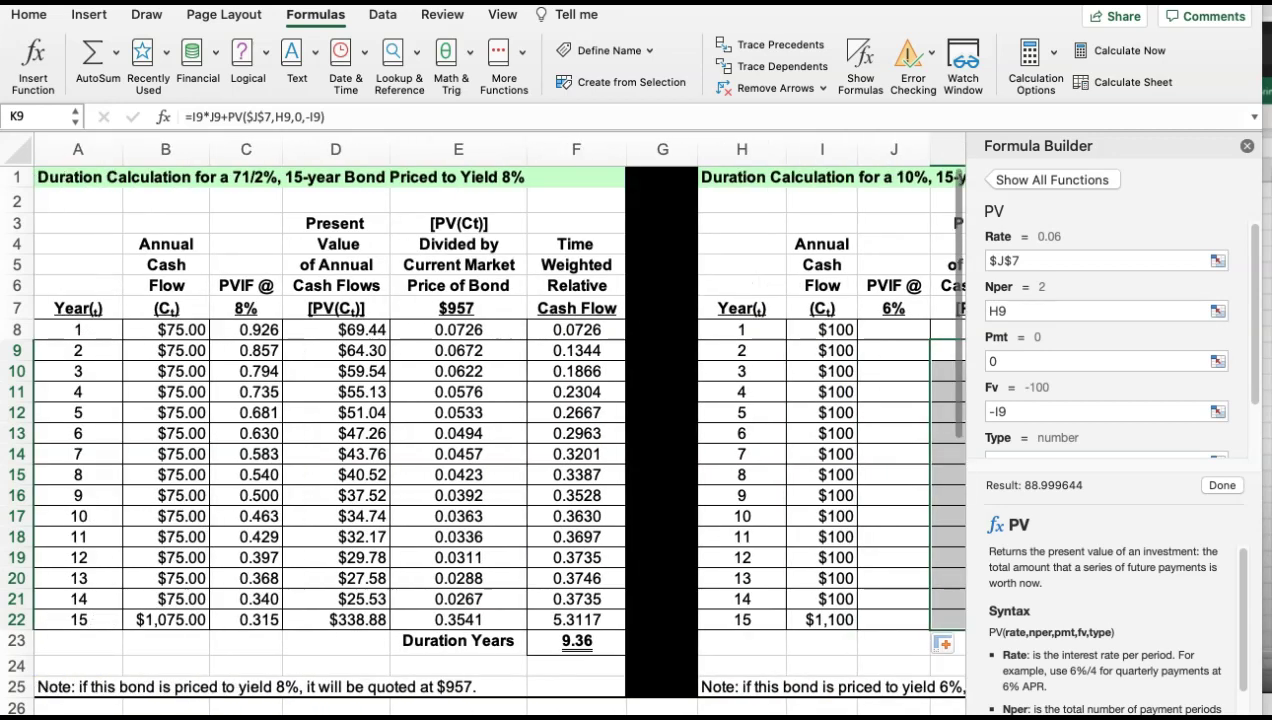
pyautogui.hscroll(5, 480, 420)
pyautogui.hscroll(-3, 480, 420)
pyautogui.hscroll(3, 480, 420)
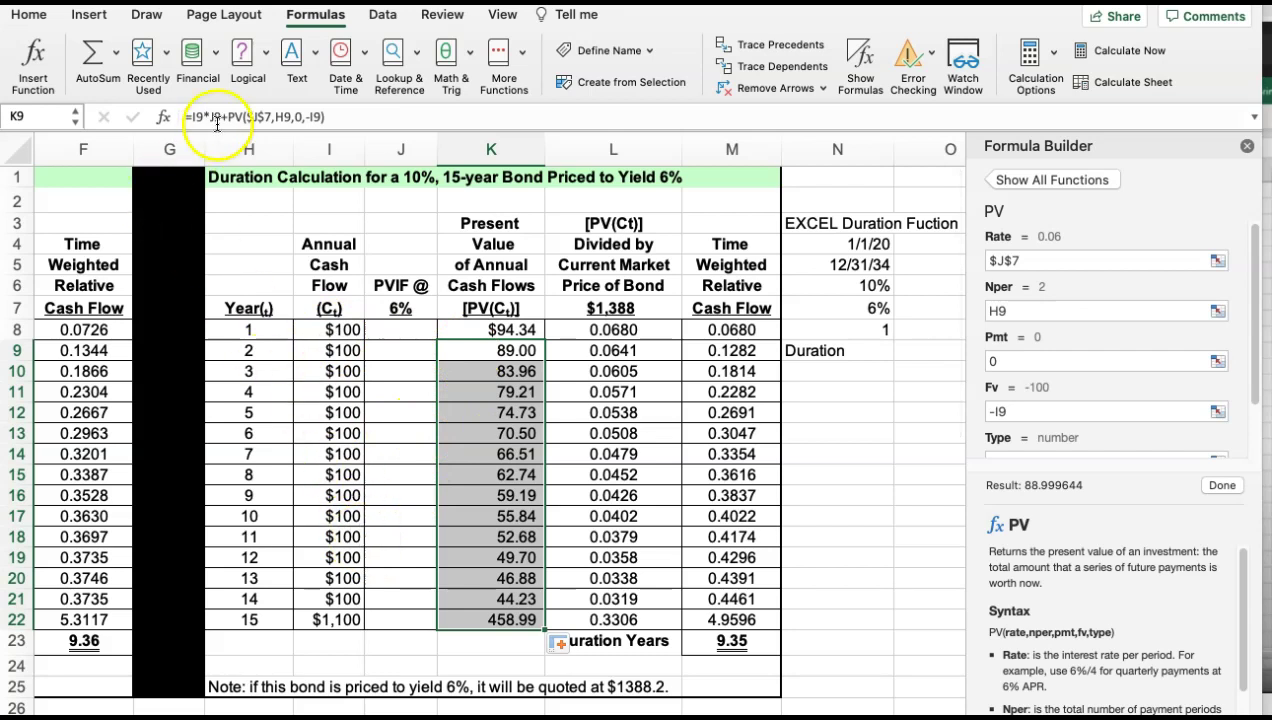
pyautogui.click(466, 331)
pyautogui.click(475, 391)
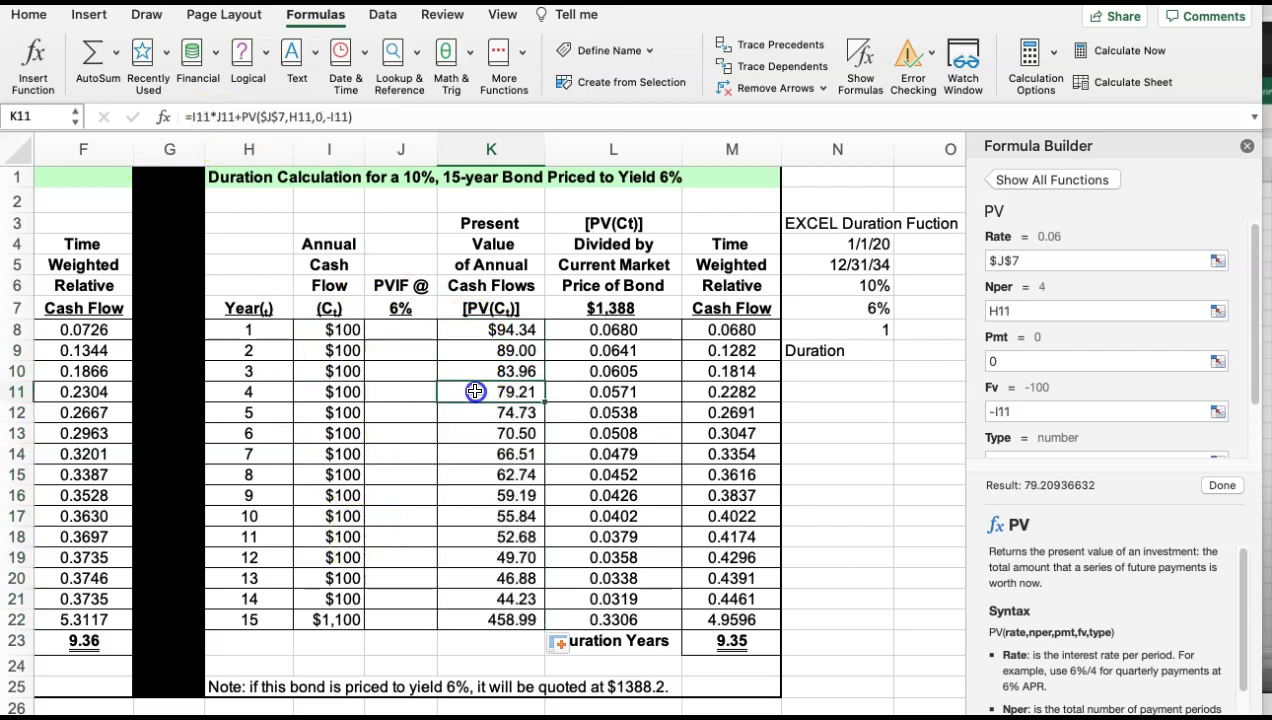
# Remove the I9*J9 term from the K9 formula so that only the PV function with its arguments remains.
pyautogui.click(468, 353)
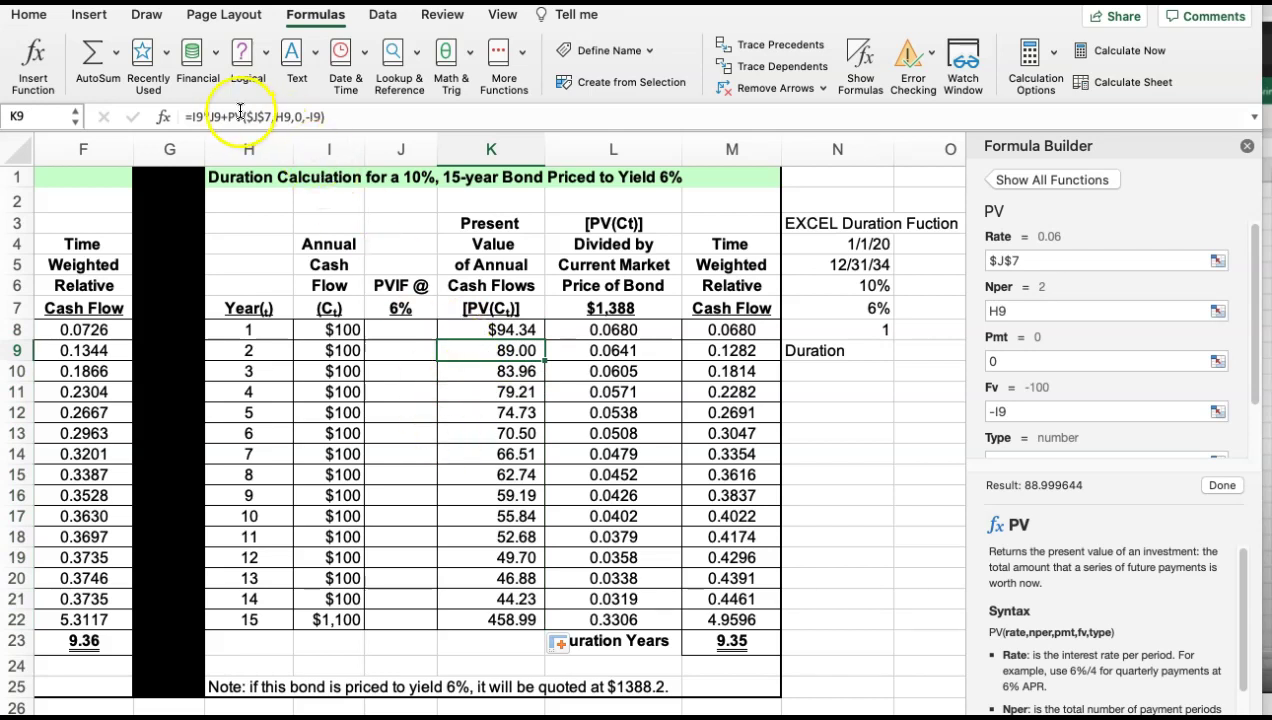
pyautogui.click(222, 116)
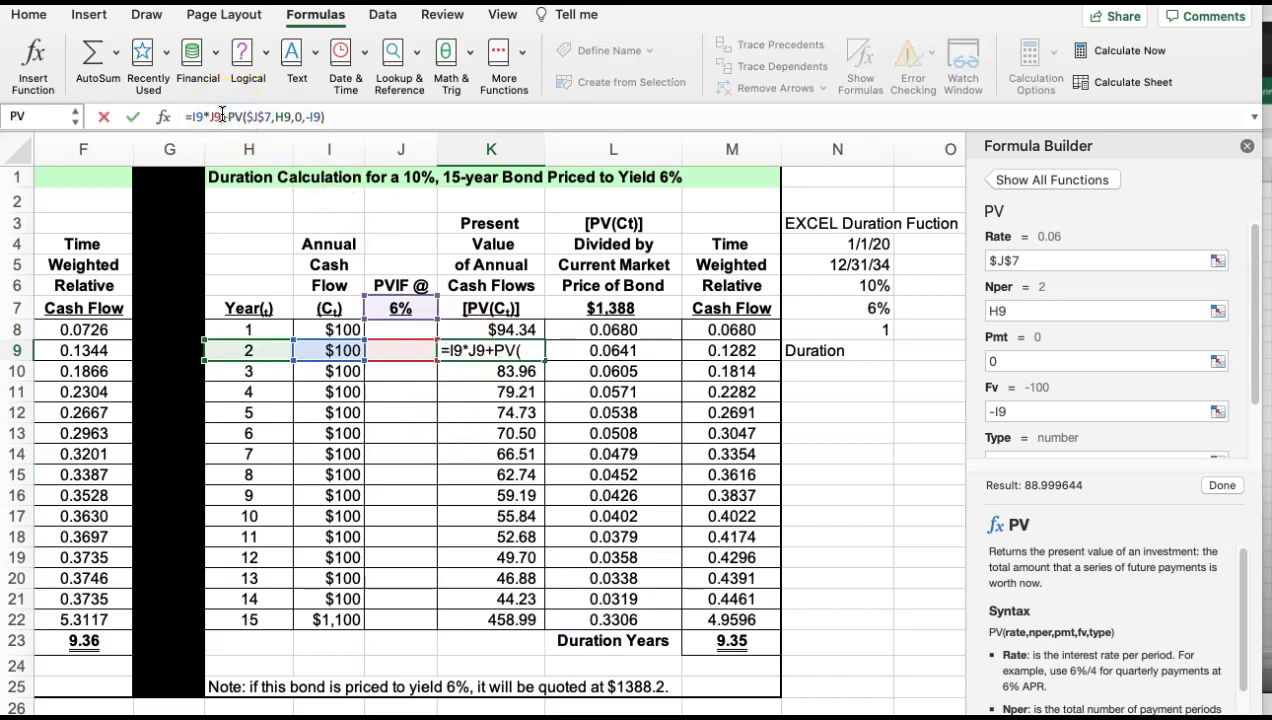
pyautogui.press('BackSpace')
pyautogui.press('BackSpace')
pyautogui.press('BackSpace')
pyautogui.press('BackSpace')
pyautogui.press('BackSpace')
pyautogui.press('BackSpace')
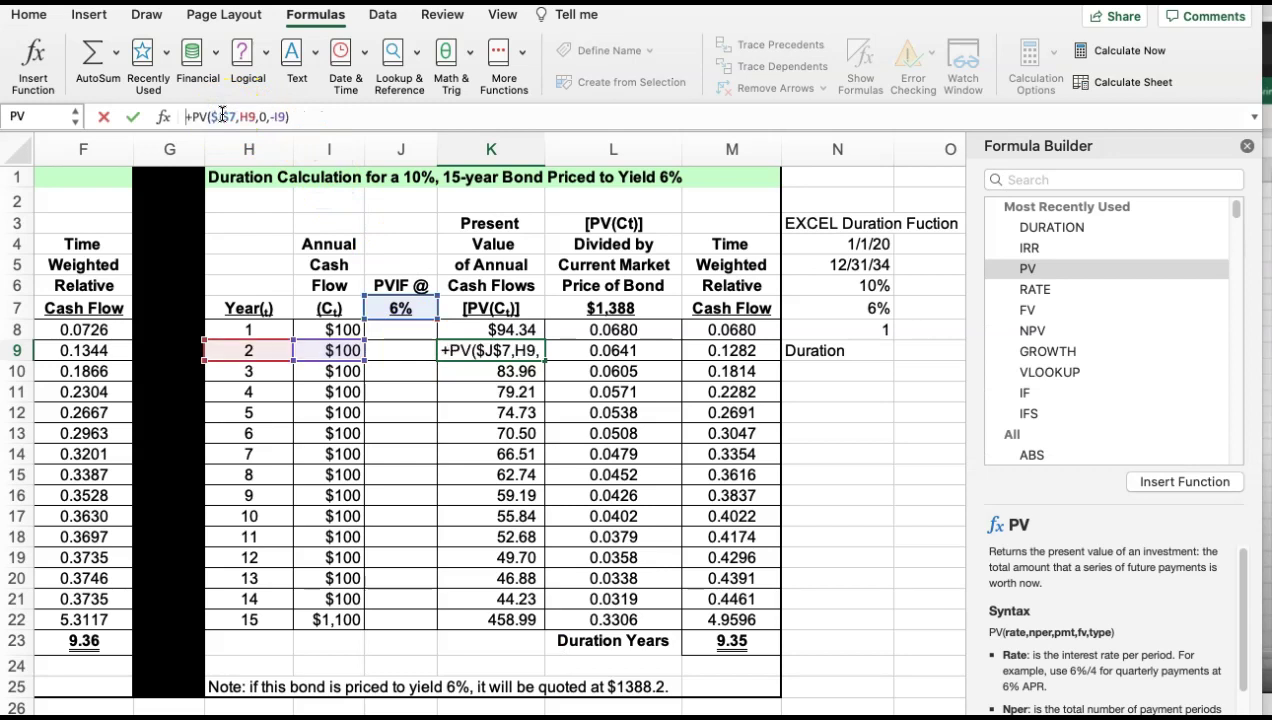
pyautogui.press('Return')
# Copy the corrected PV formula from K9 down through year 15 in K22, and check K9 and K8.
pyautogui.click(457, 349)
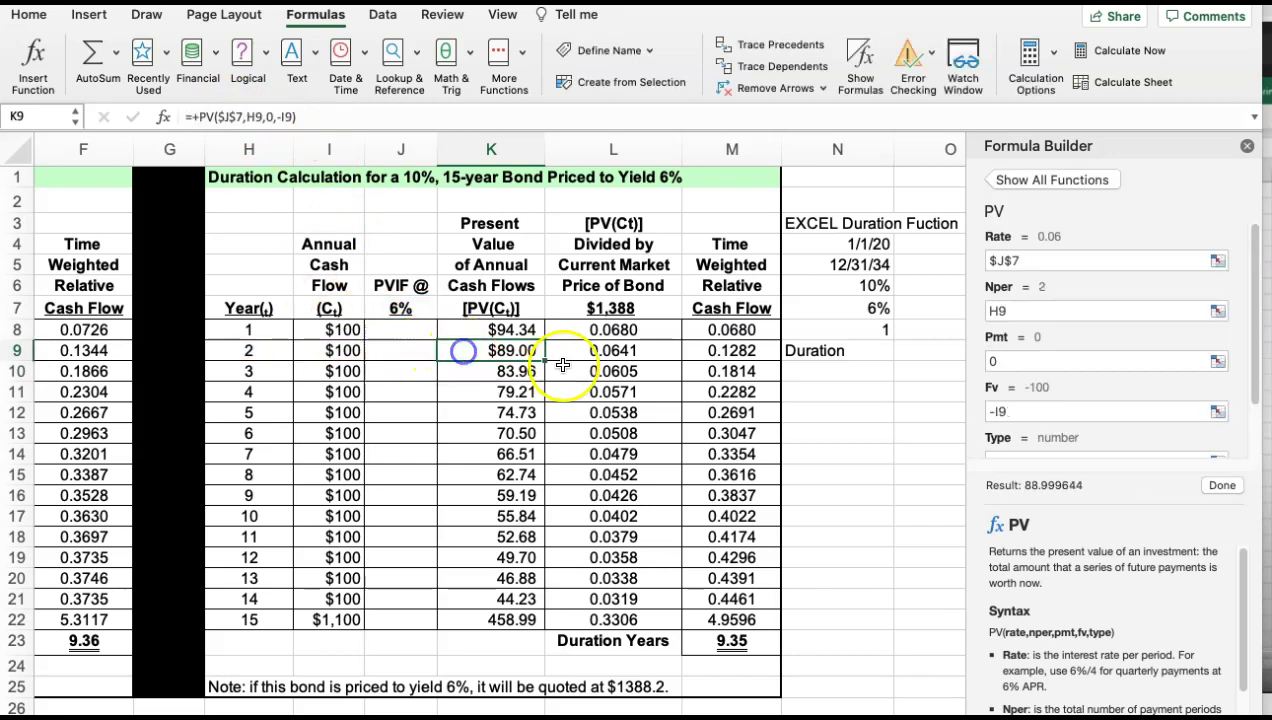
pyautogui.moveTo(543, 362); pyautogui.dragTo(536, 622)
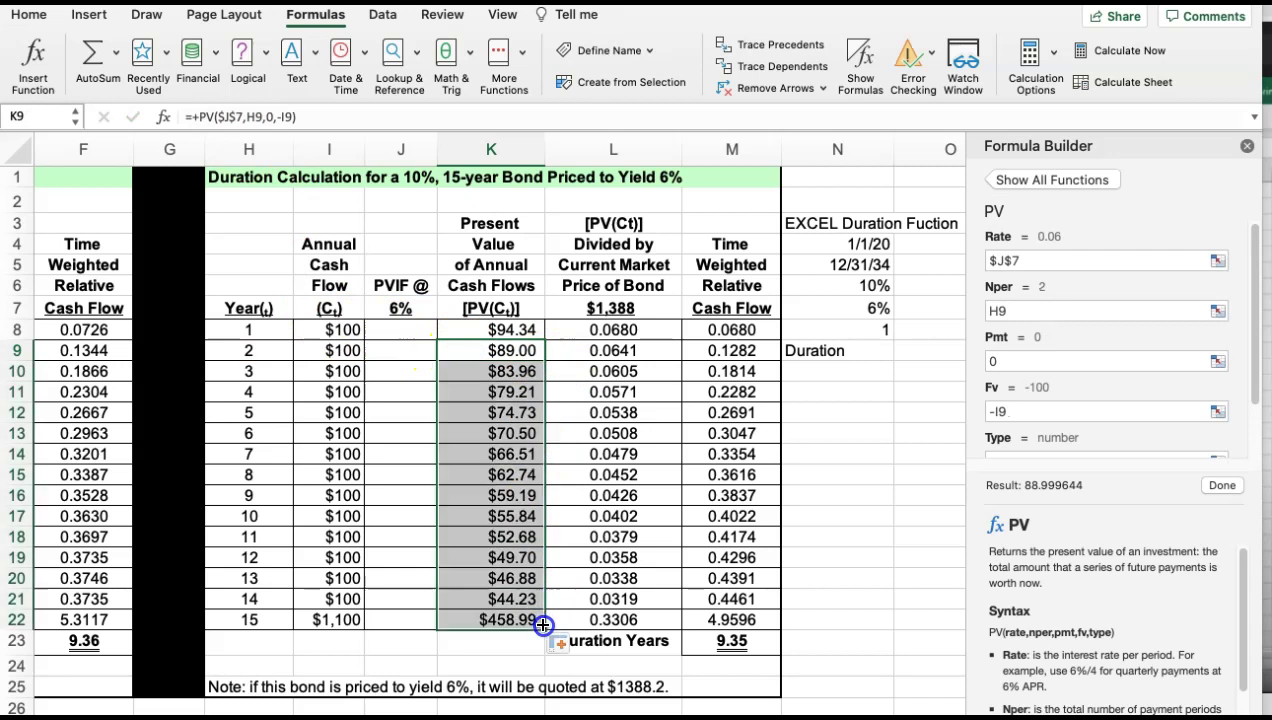
pyautogui.click(459, 350)
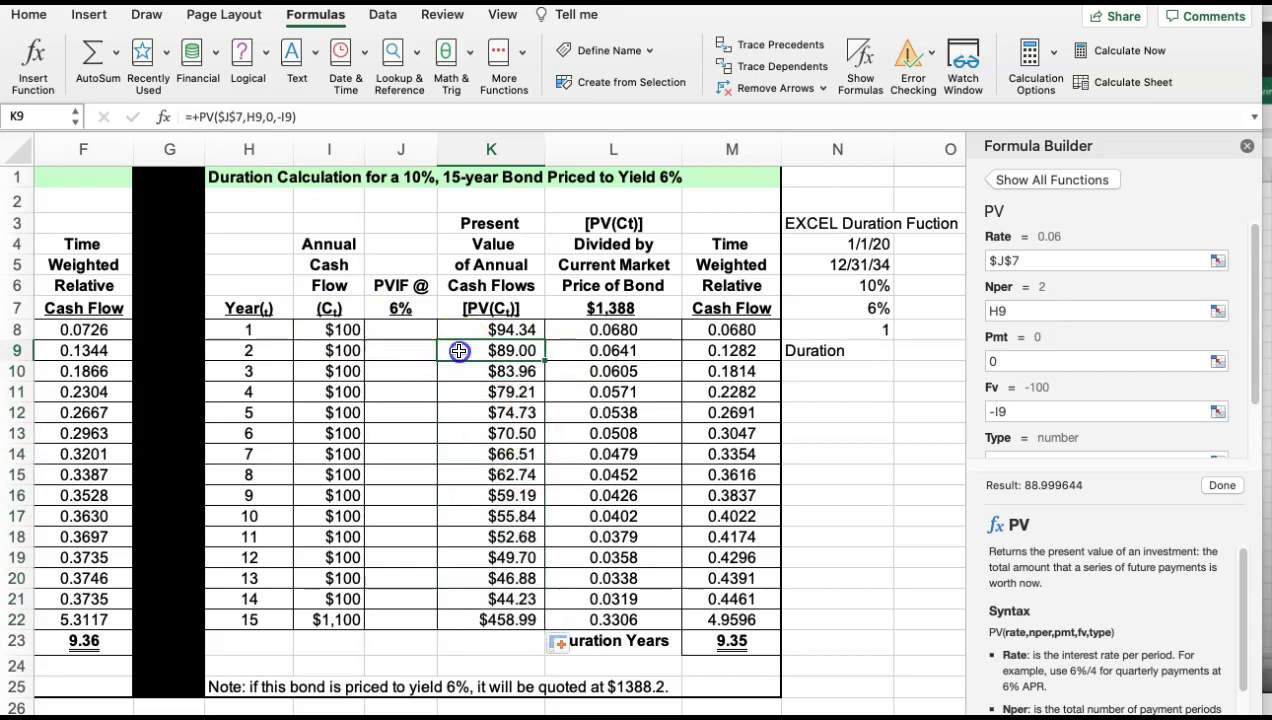
pyautogui.press('Up')
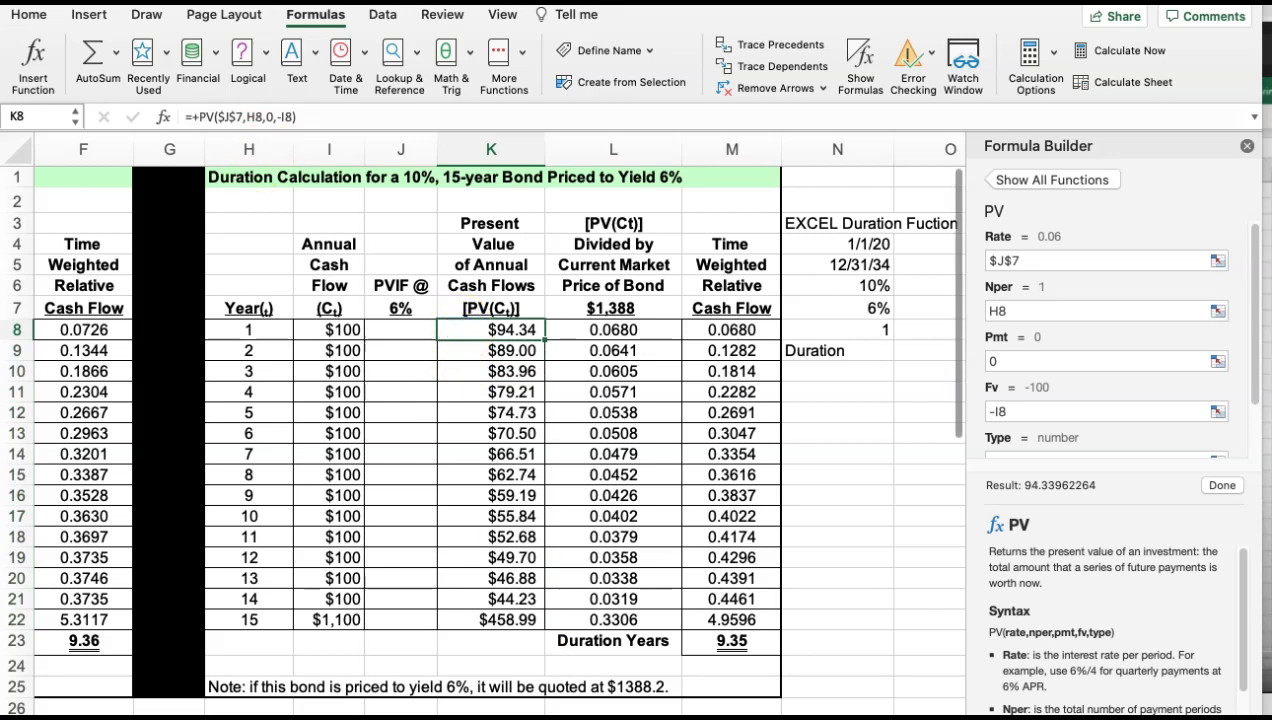
# Compare the factor-based present value formula in D8 with the PV formula in K8, and close the Formula Builder.
pyautogui.hscroll(-5, 480, 420)
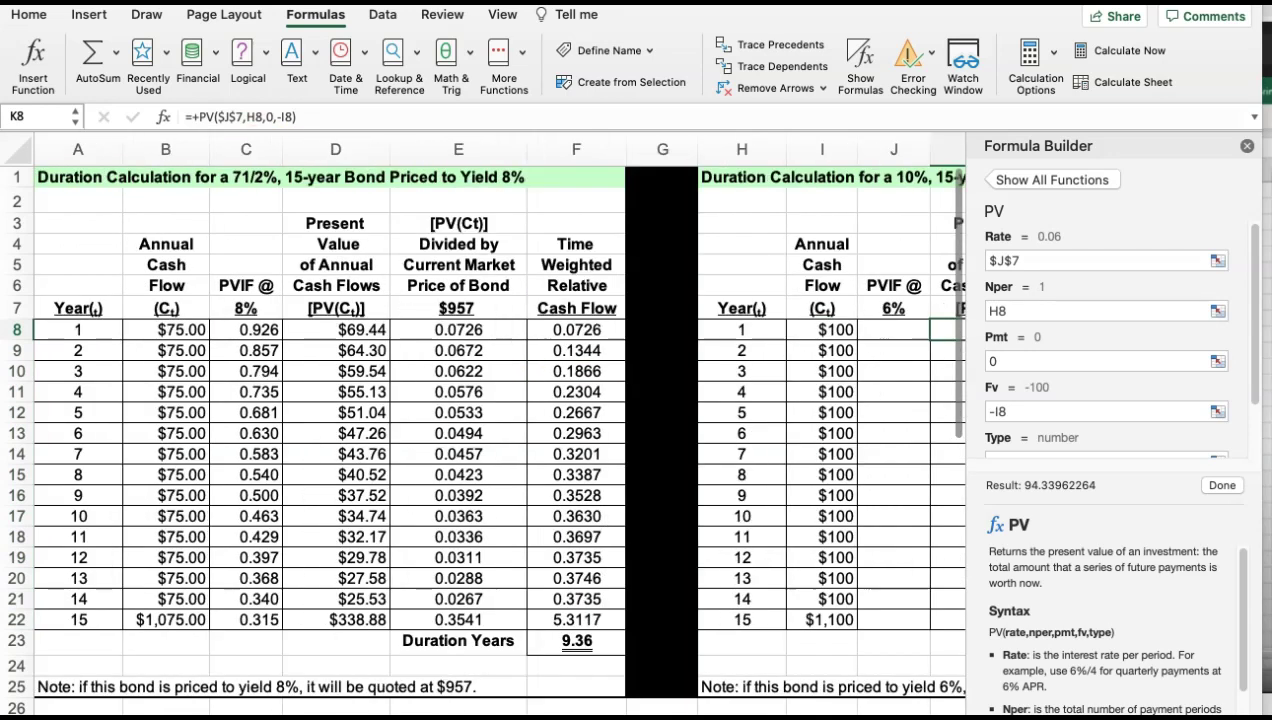
pyautogui.click(246, 342)
pyautogui.click(235, 322)
pyautogui.click(317, 331)
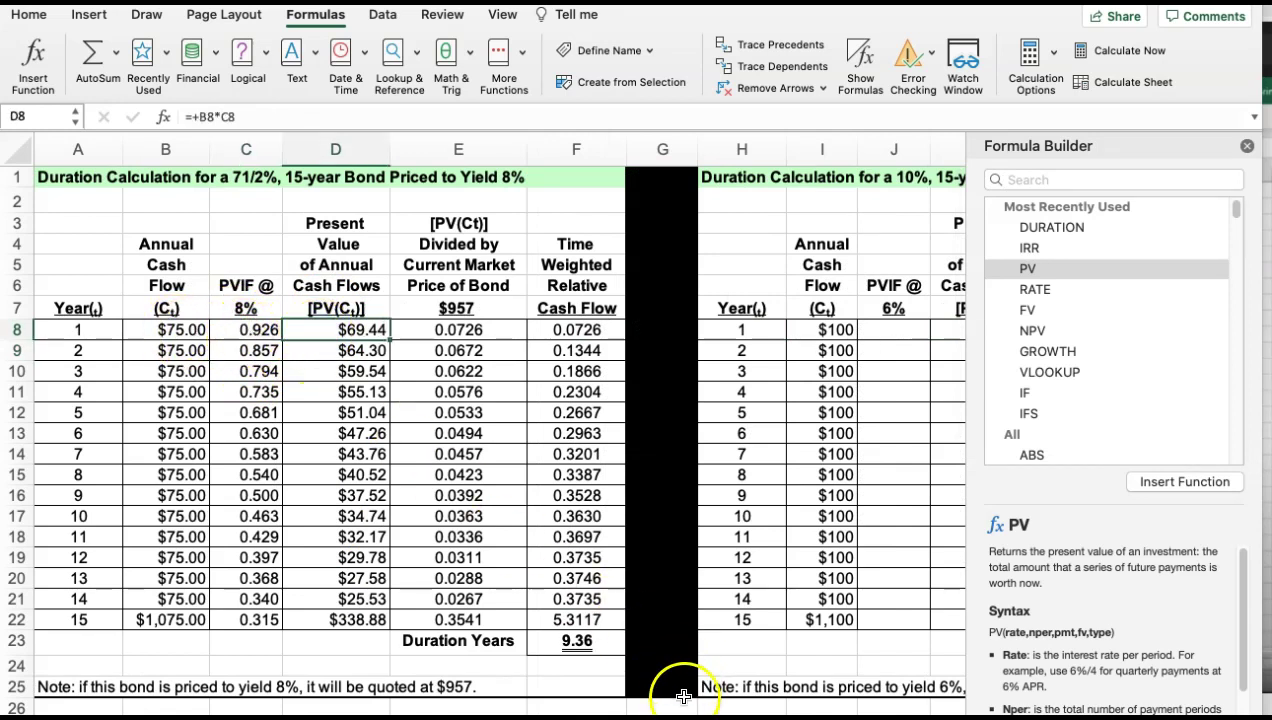
pyautogui.hscroll(10, 400, 400)
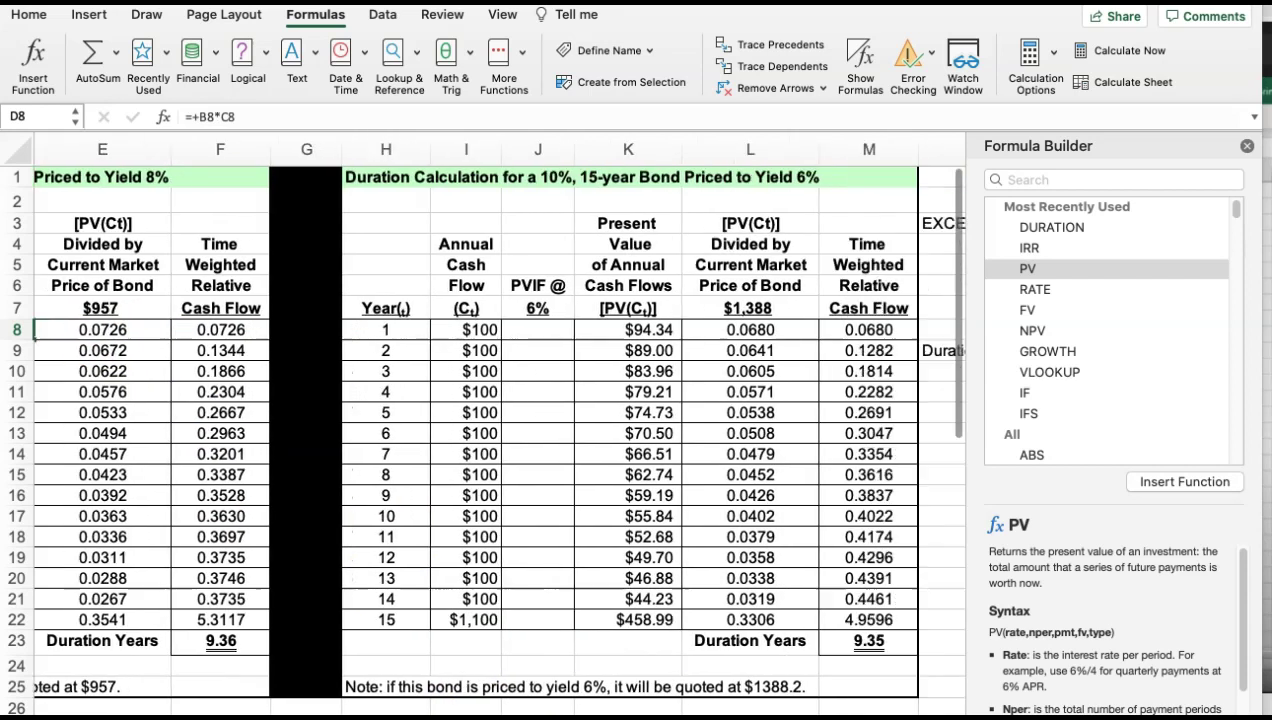
pyautogui.click(397, 332)
pyautogui.click(463, 333)
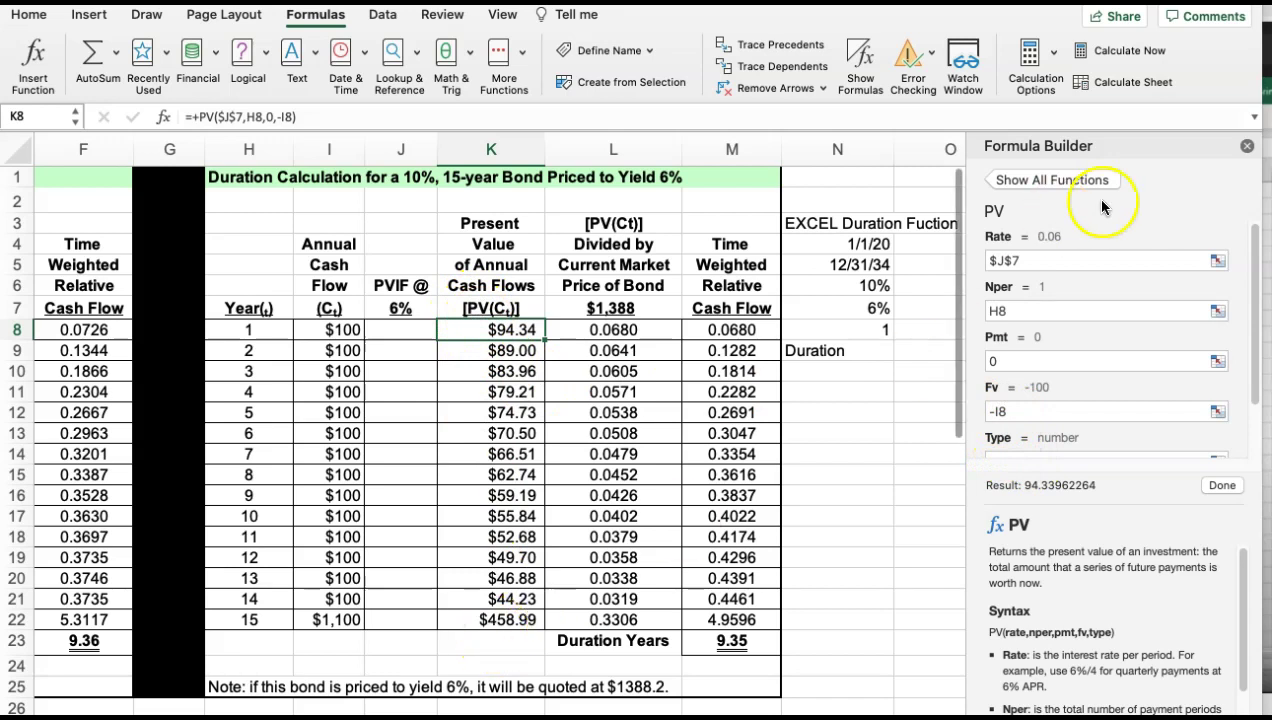
pyautogui.click(1247, 146)
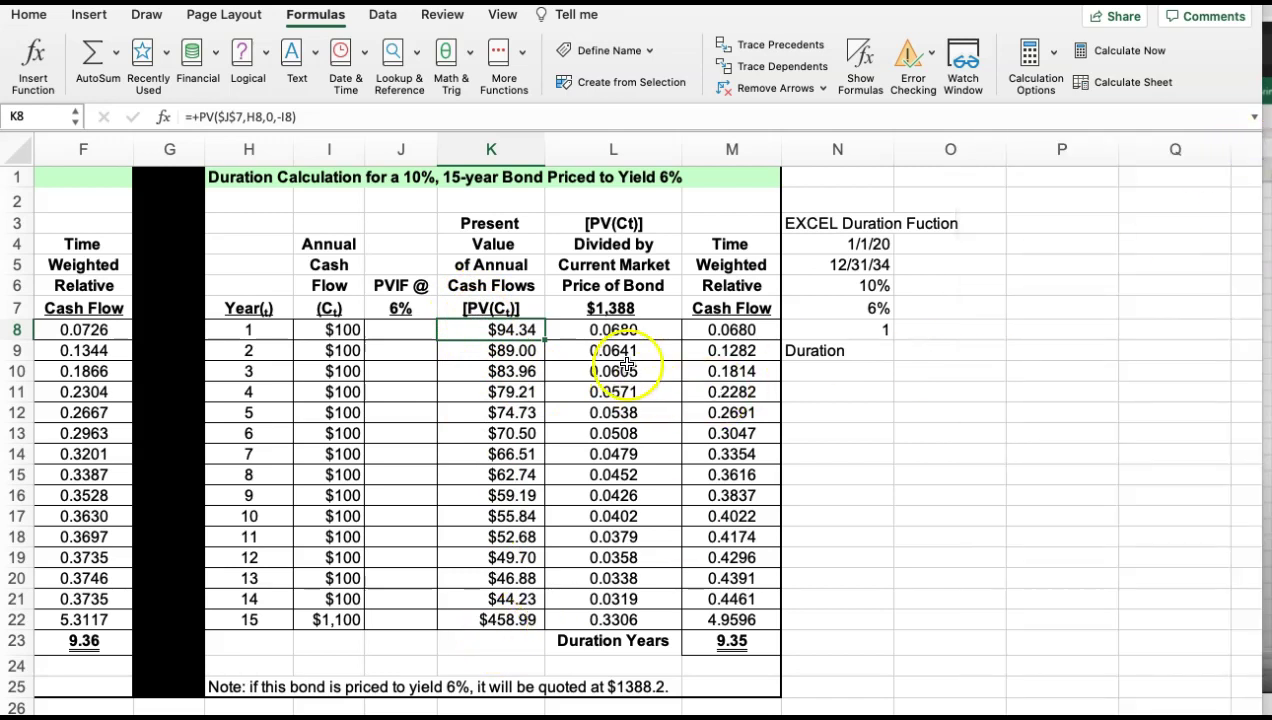
# Check the L8 formula and the bond price in L7, and format L8:L22 as percentages with two decimals.
pyautogui.click(573, 328)
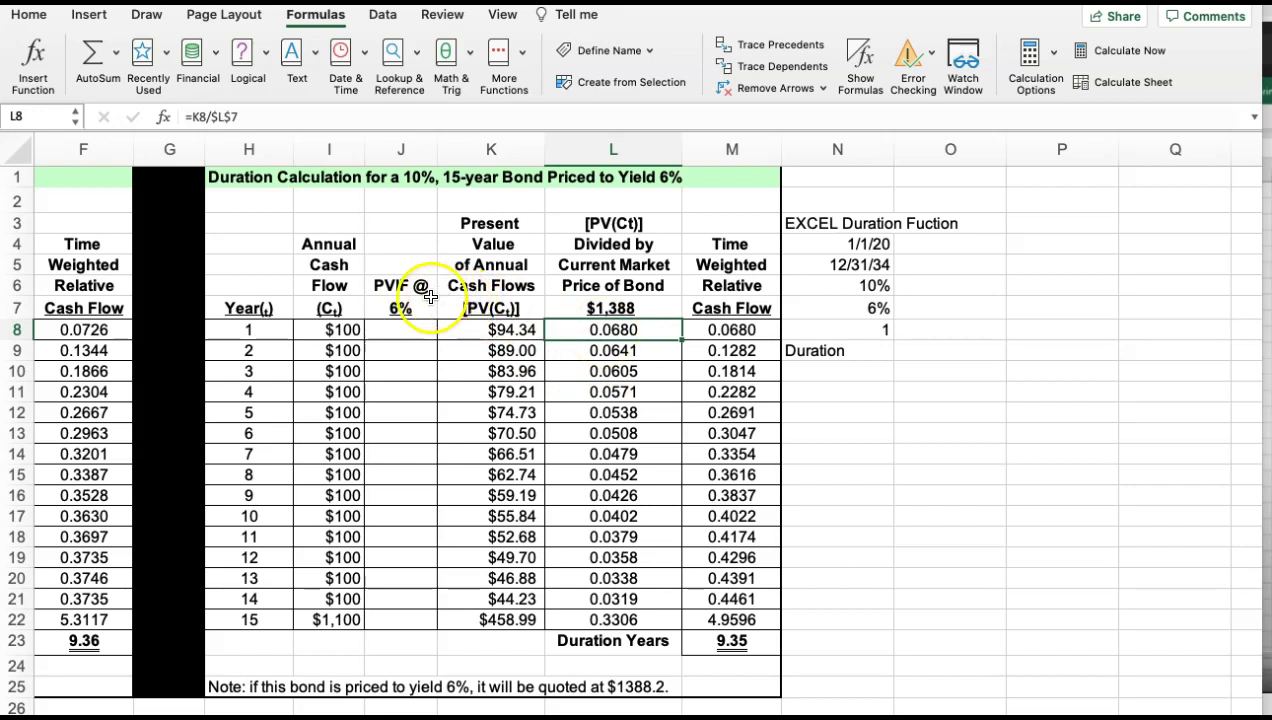
pyautogui.click(568, 309)
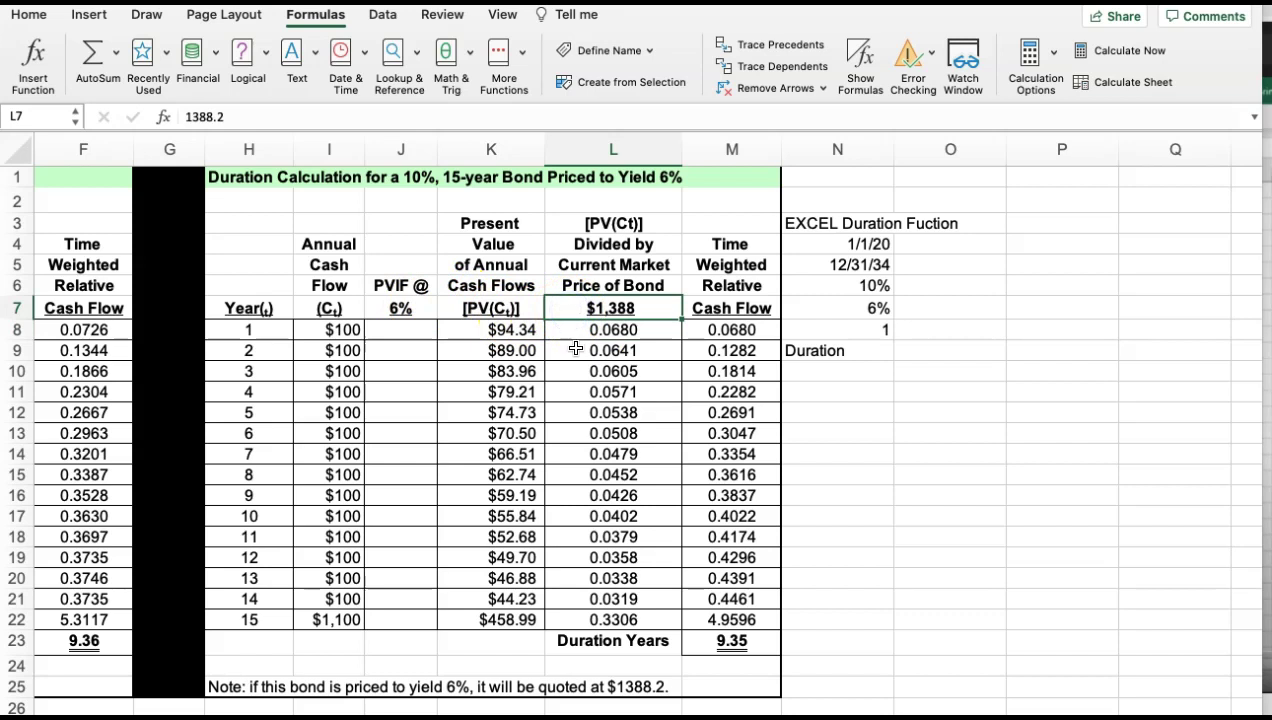
pyautogui.moveTo(578, 329); pyautogui.dragTo(594, 614)
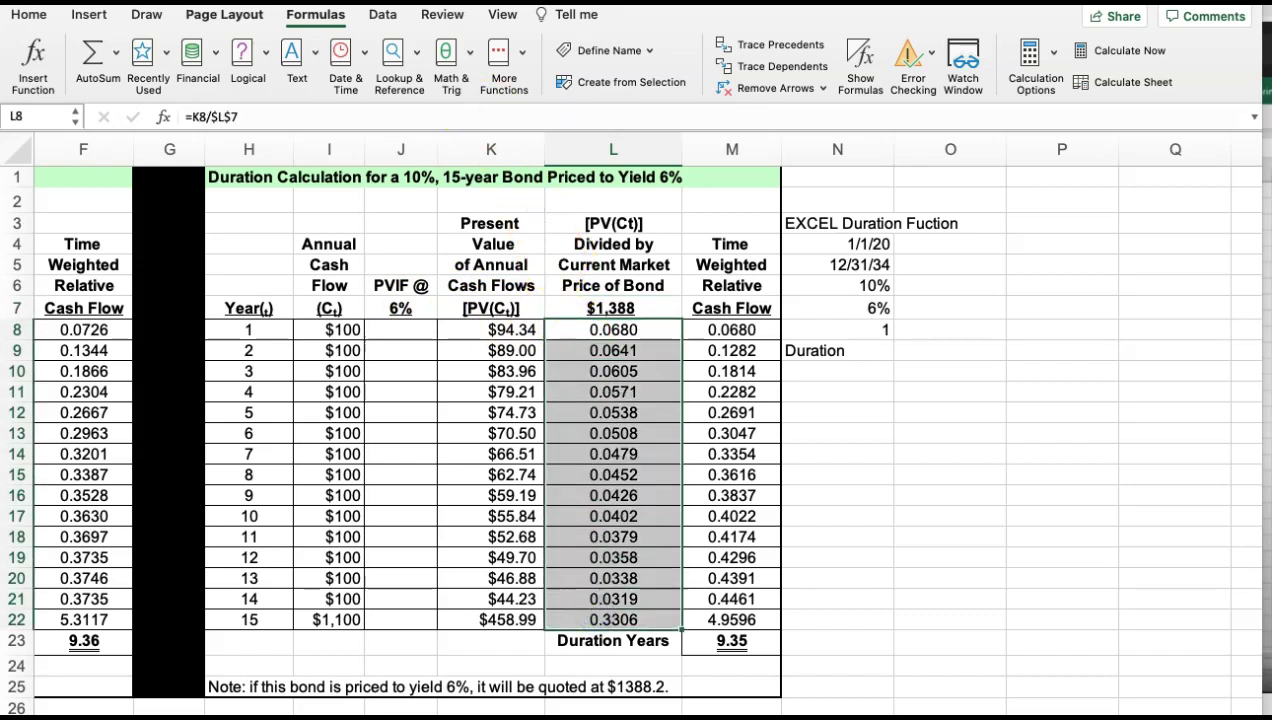
pyautogui.click(30, 14)
pyautogui.click(560, 83)
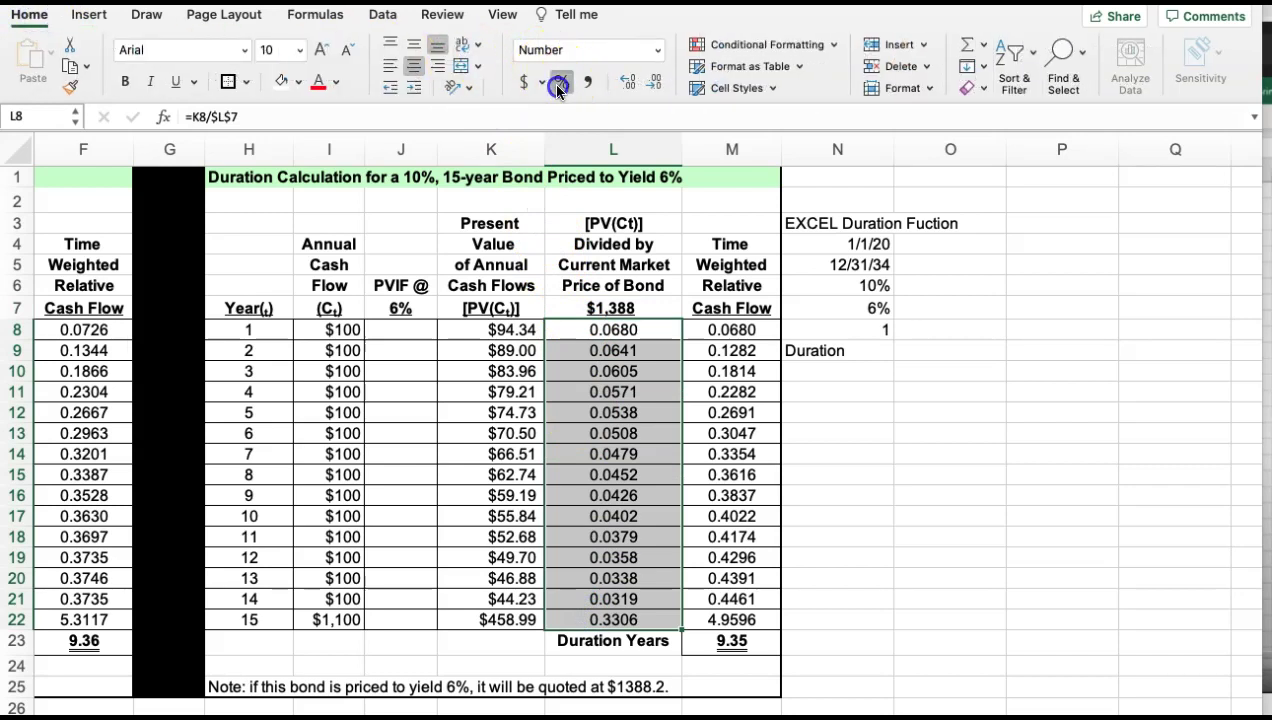
pyautogui.click(630, 85)
pyautogui.click(631, 87)
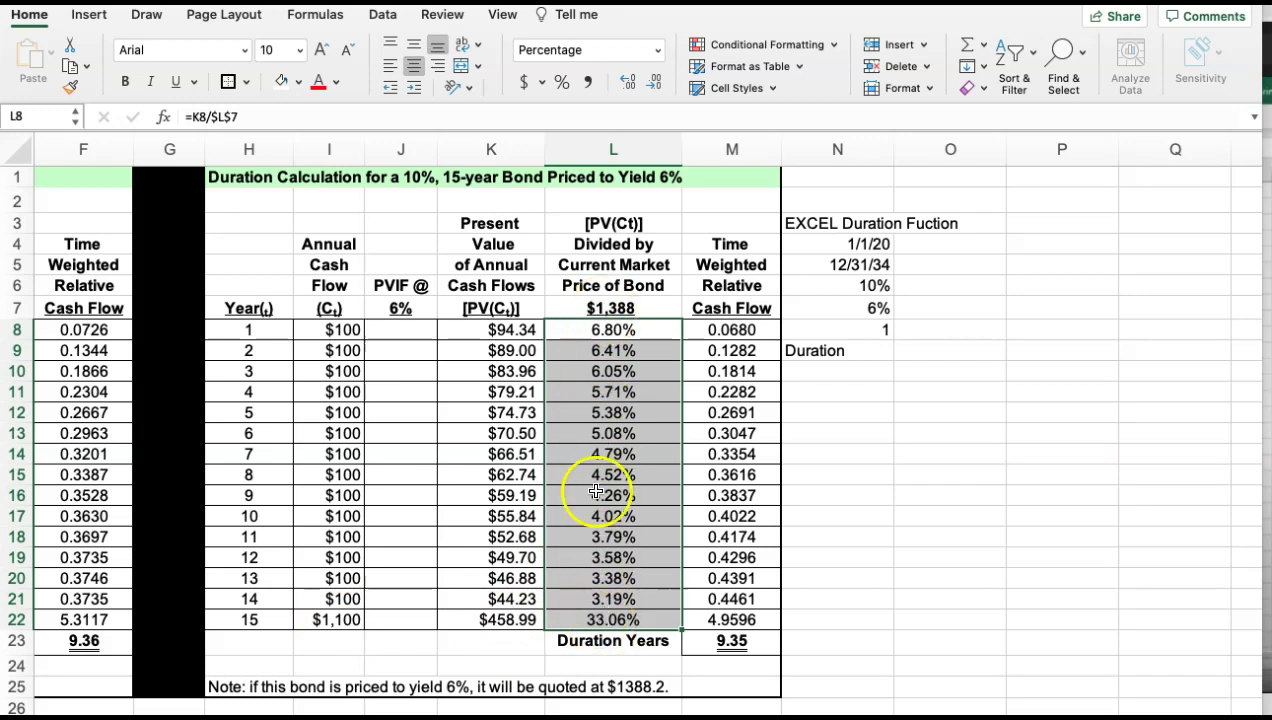
# Inspect the time-weighted cash flow formula in M8, the duration sum in M23 and the heading of the Excel duration inputs.
pyautogui.click(702, 330)
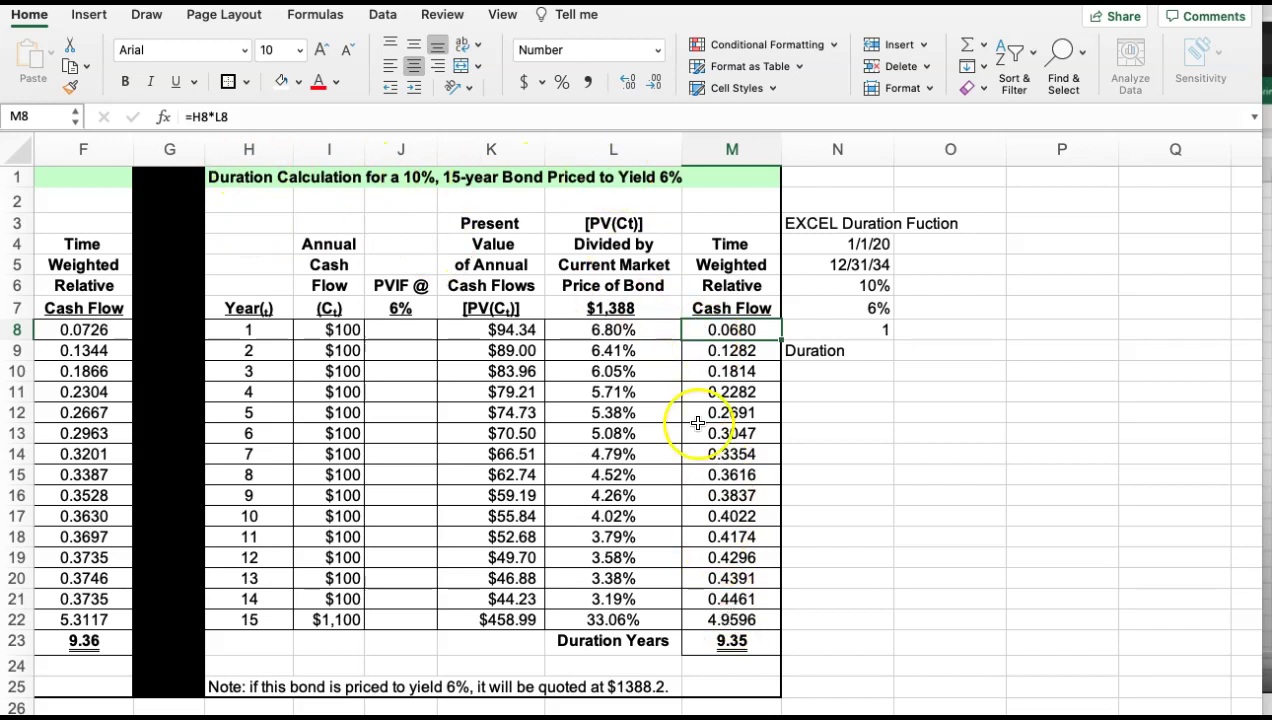
pyautogui.click(732, 640)
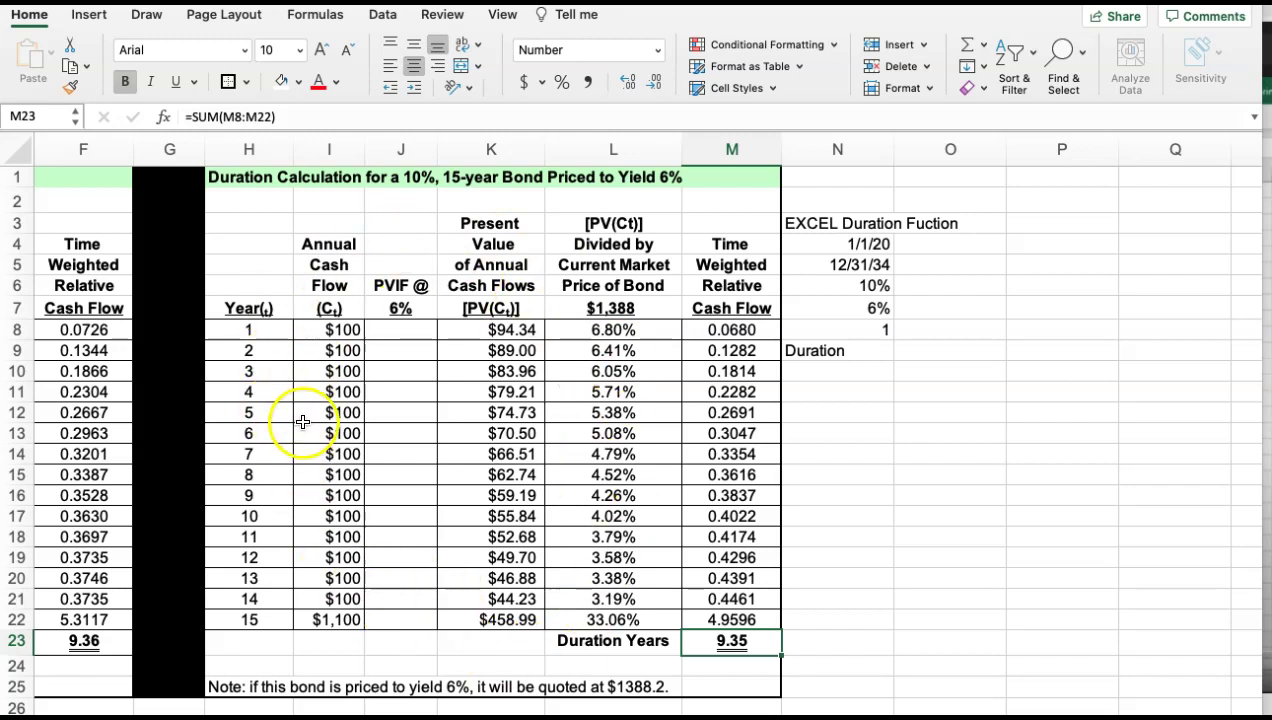
pyautogui.click(836, 369)
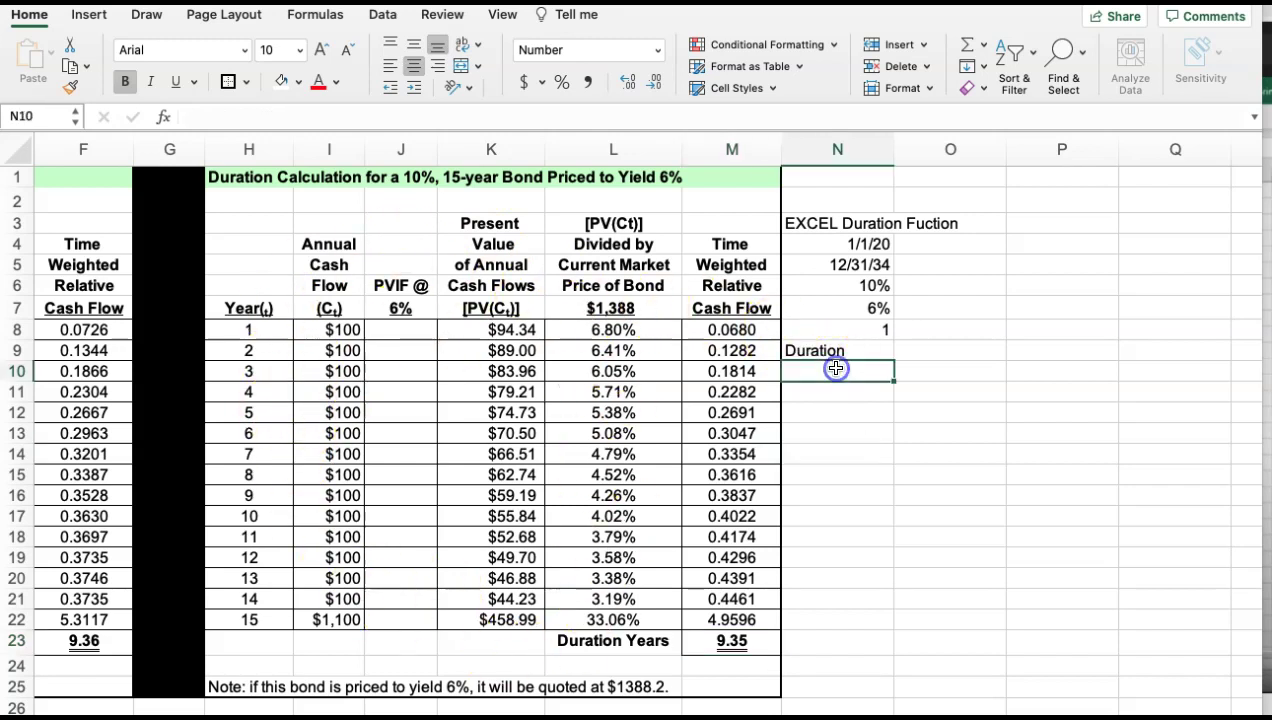
pyautogui.click(836, 223)
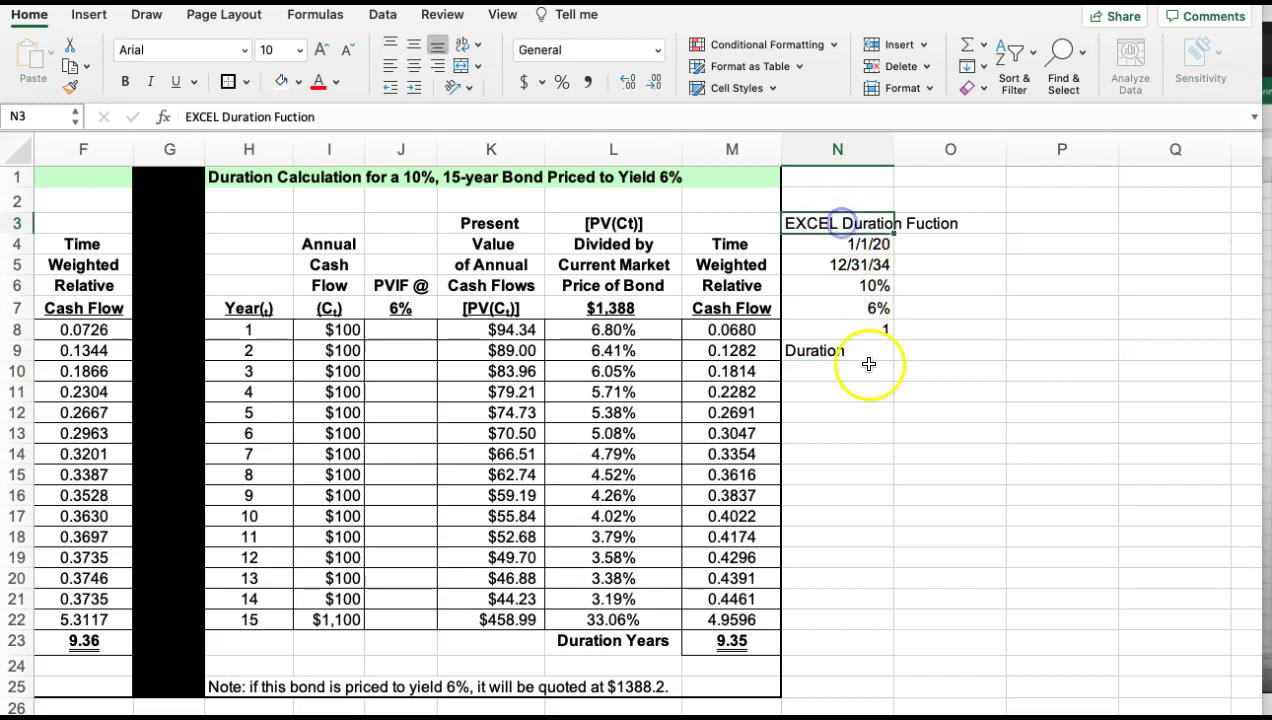
# Insert the DURATION function in N10 with N4 as the settlement date and N5 as the maturity date.
pyautogui.click(815, 368)
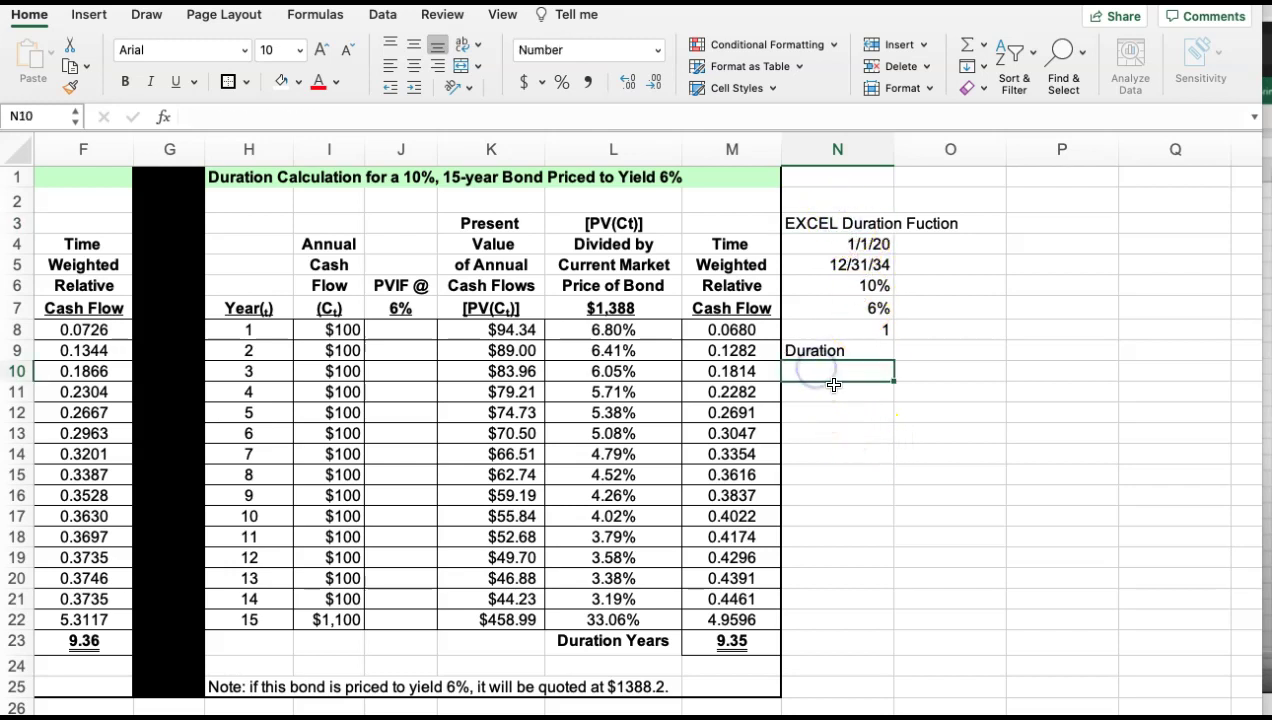
pyautogui.click(310, 15)
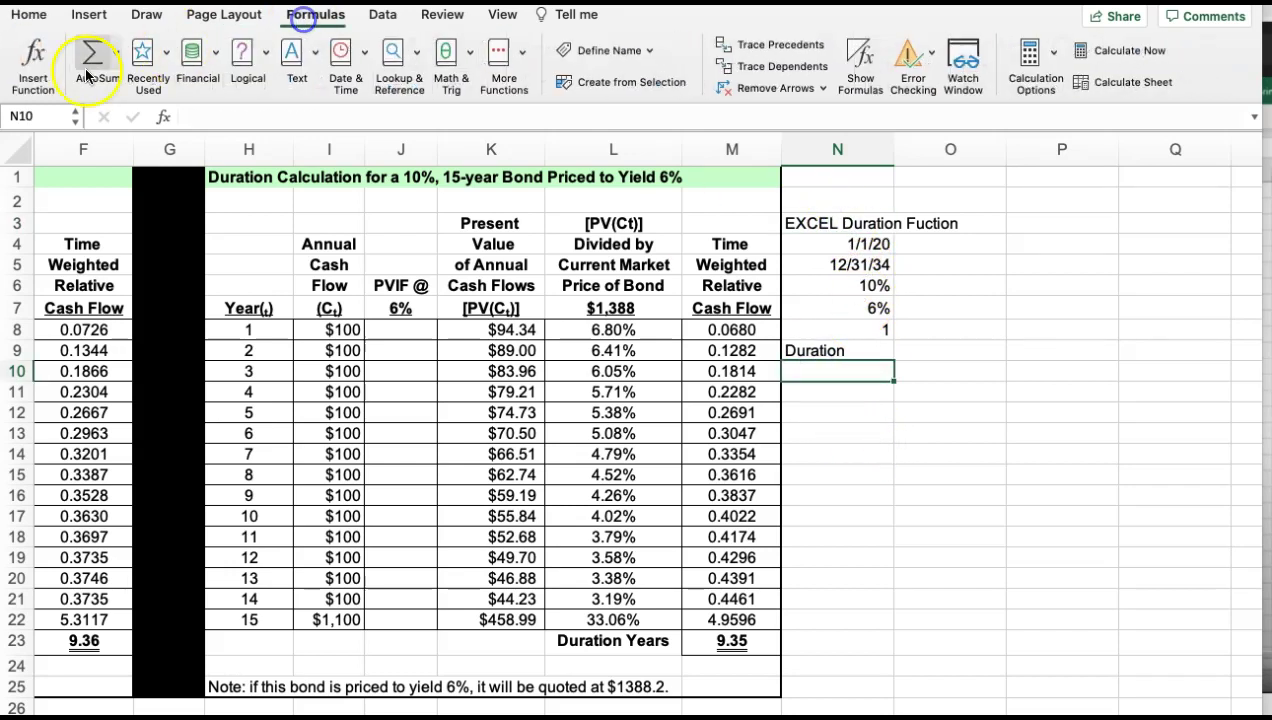
pyautogui.click(34, 55)
pyautogui.doubleClick(1050, 248)
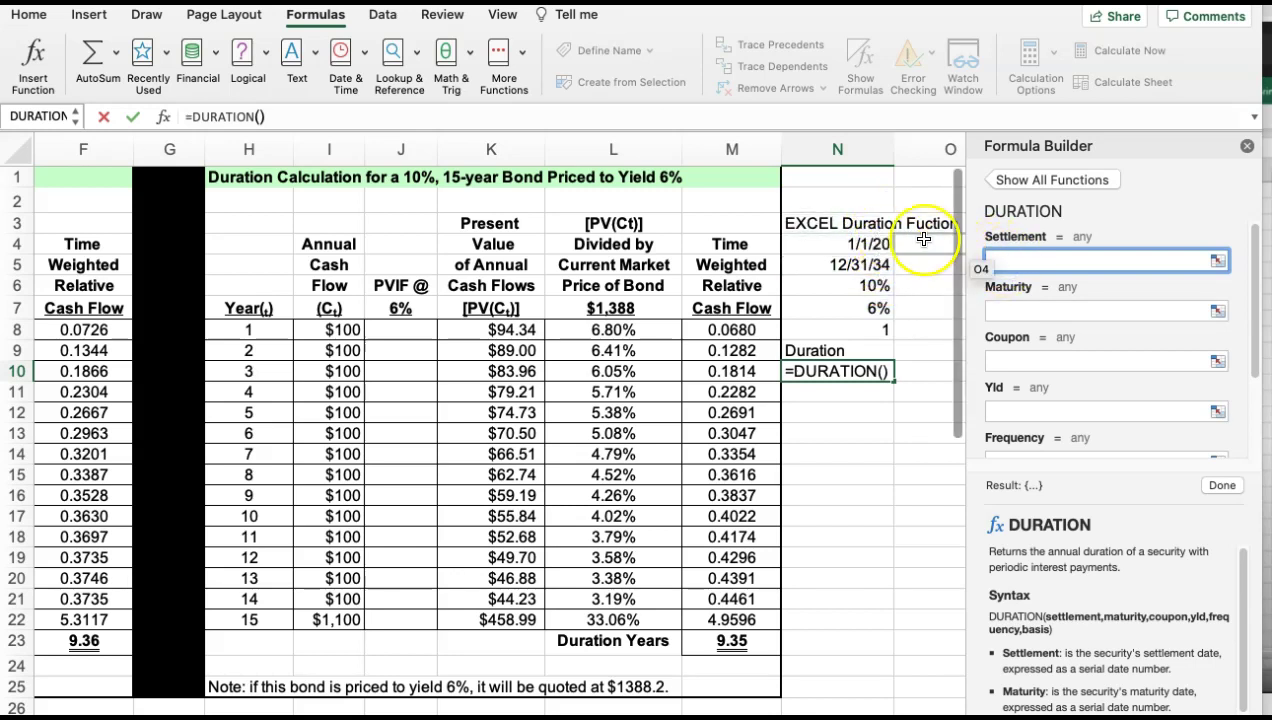
pyautogui.click(860, 243)
pyautogui.click(1010, 310)
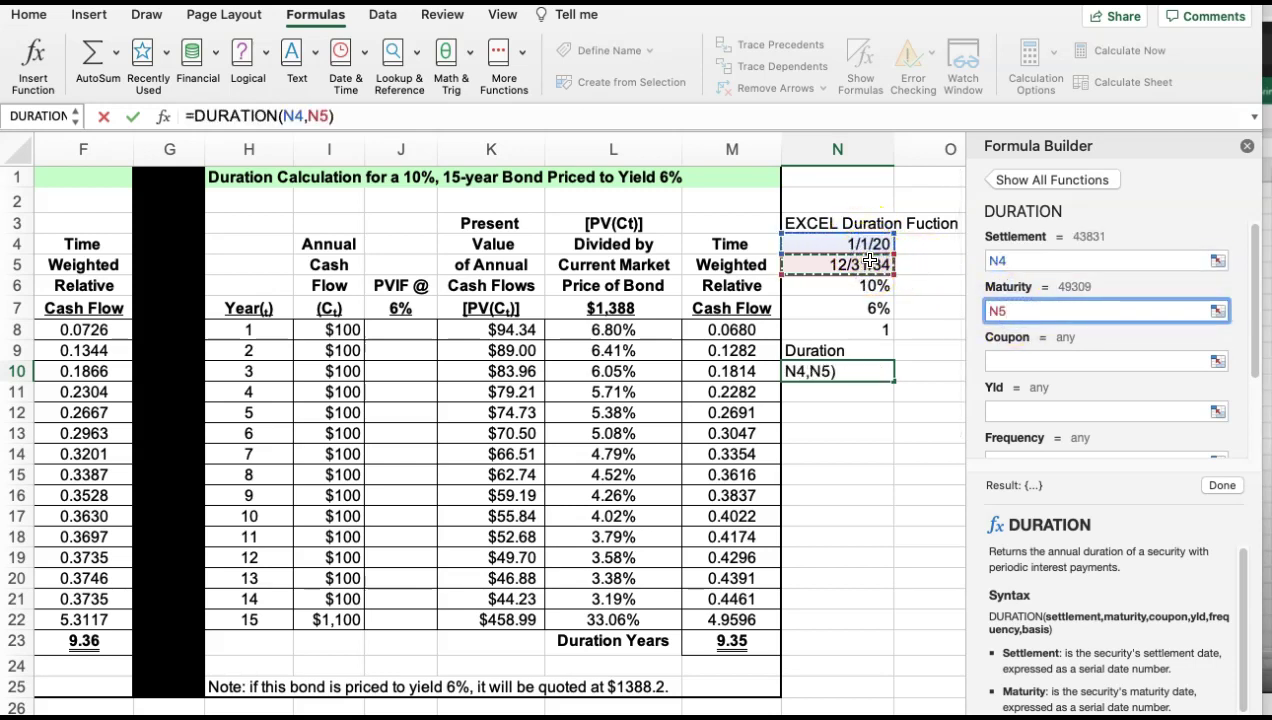
# Set the DURATION function's coupon argument to N6 and its yield argument to N7.
pyautogui.click(1012, 365)
pyautogui.click(1012, 361)
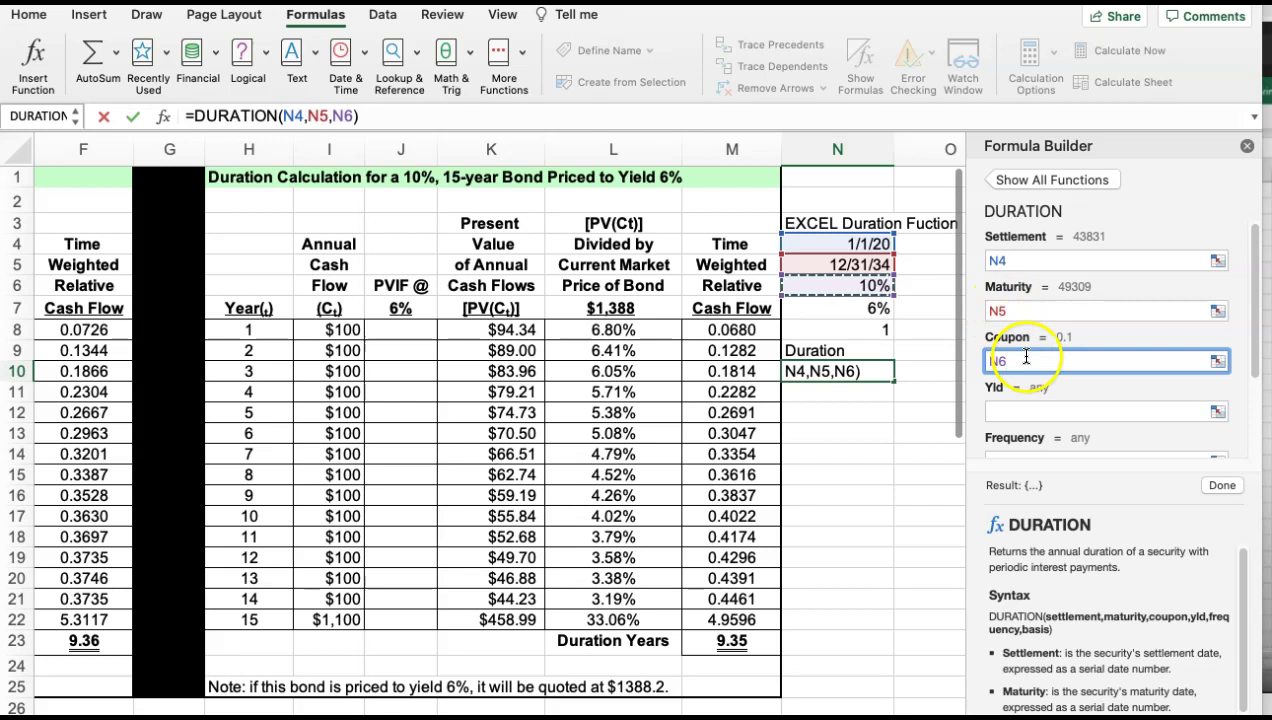
pyautogui.click(1024, 409)
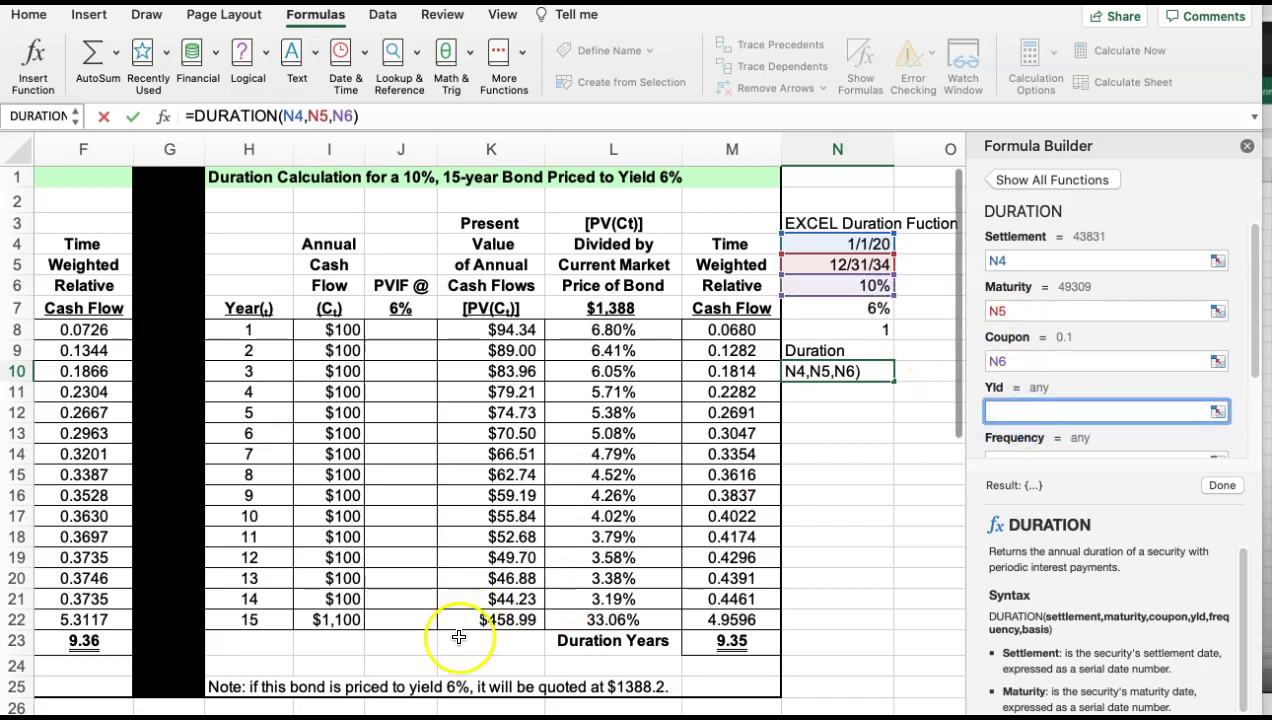
pyautogui.click(822, 306)
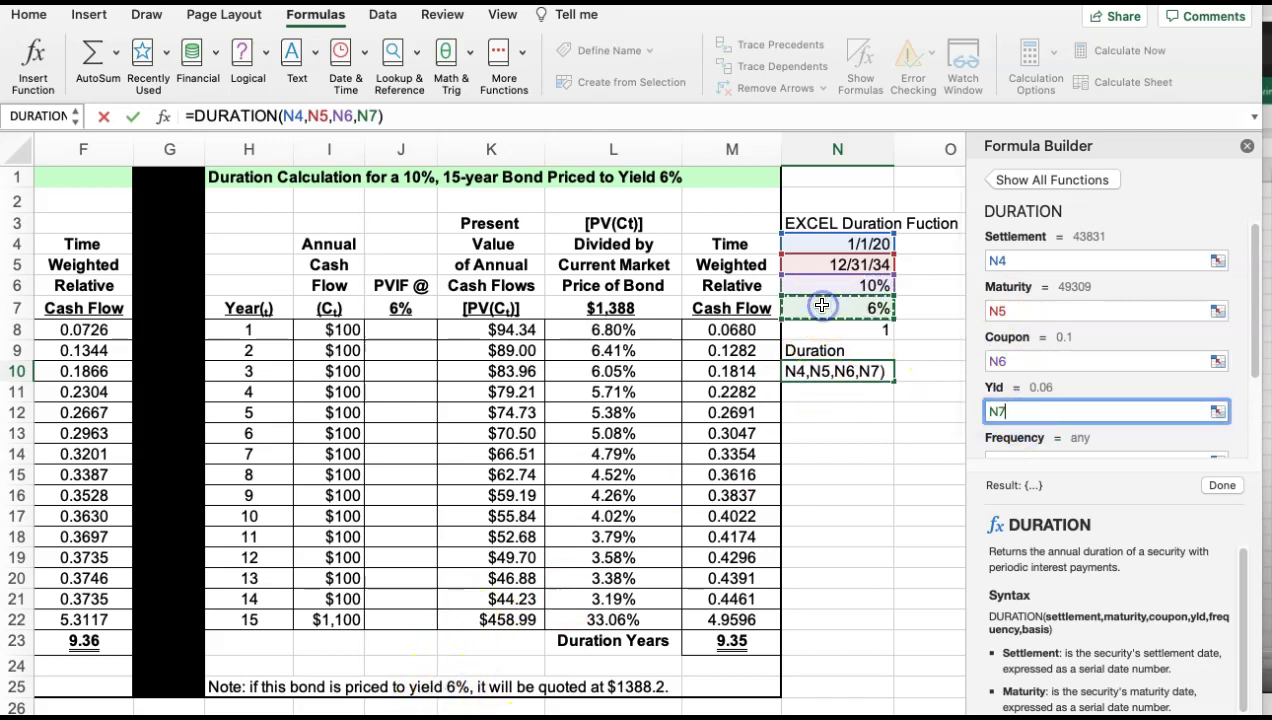
# Complete the DURATION function in N10 with a frequency of 1 and a basis of 1.
pyautogui.scroll(-1, 1215, 400)
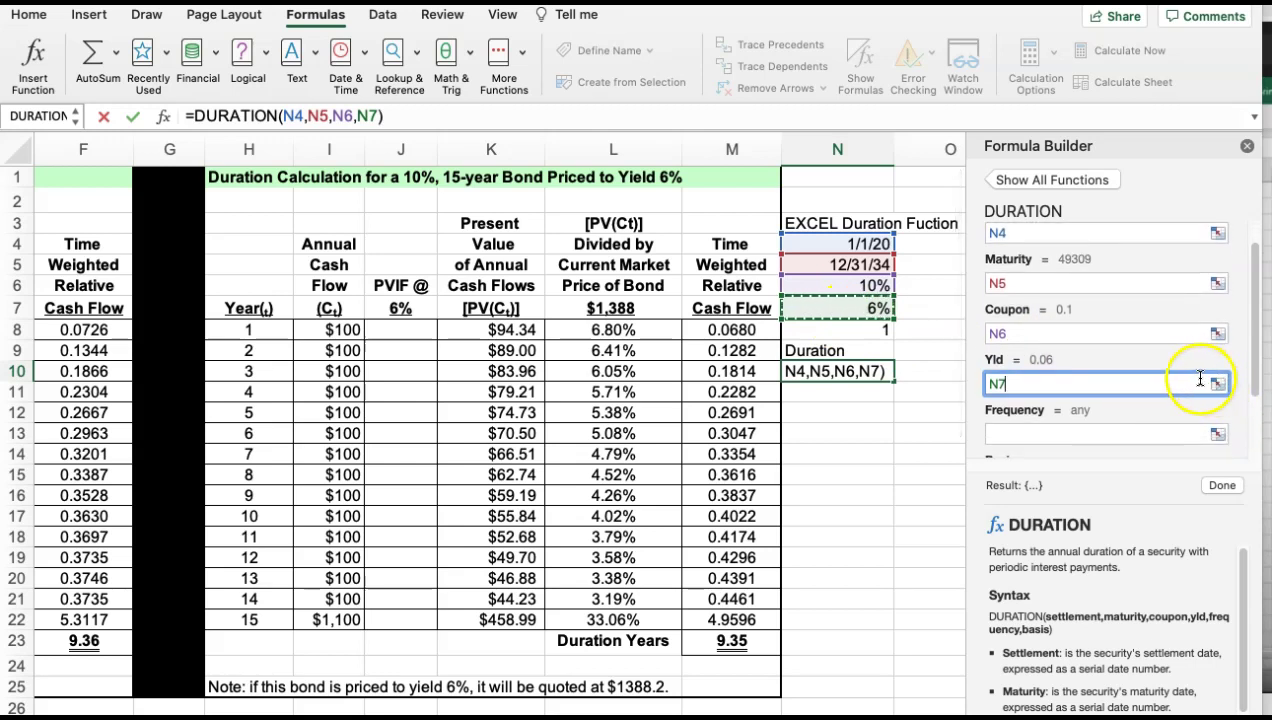
pyautogui.scroll(-1, 1172, 362)
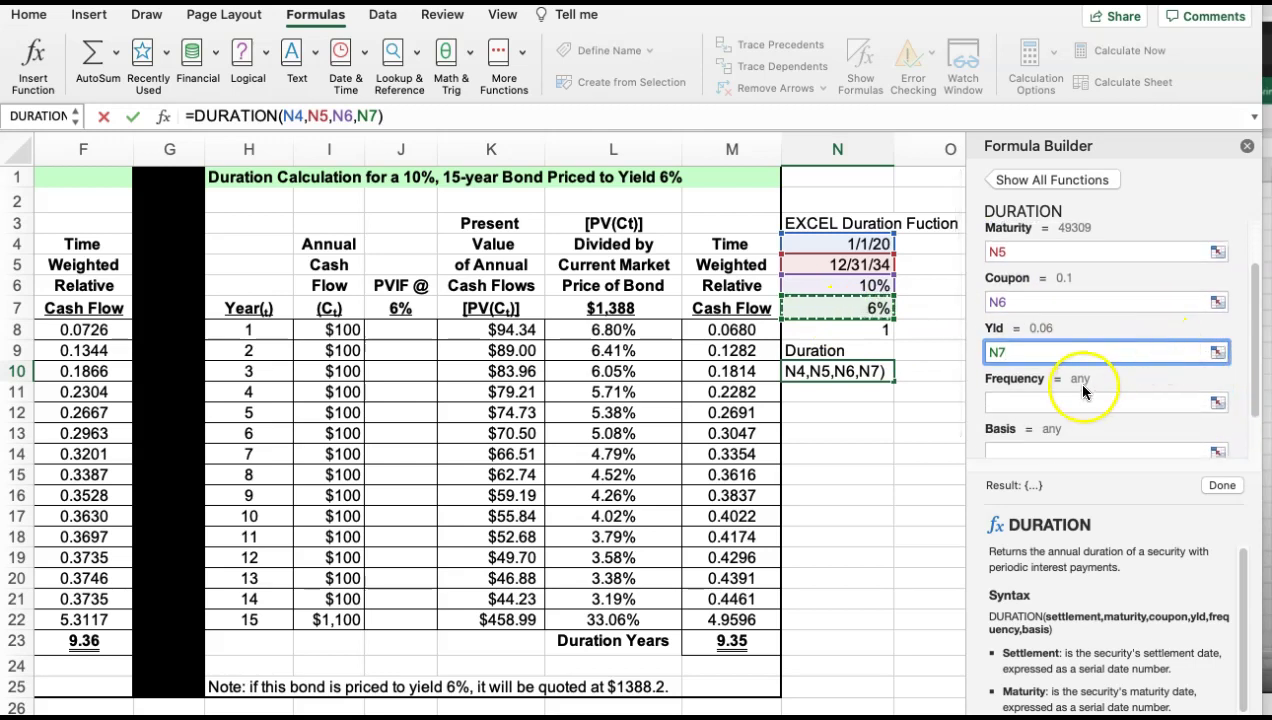
pyautogui.click(1056, 401)
pyautogui.write('1')
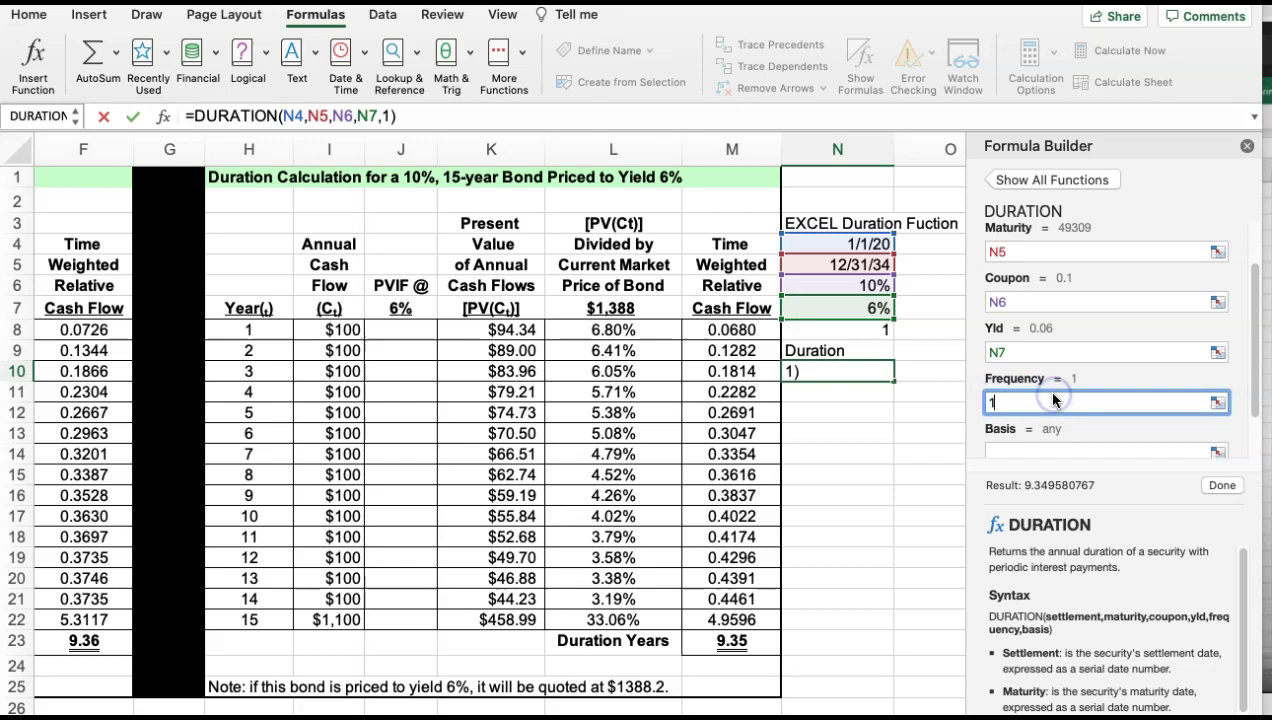
pyautogui.scroll(-1, 1052, 404)
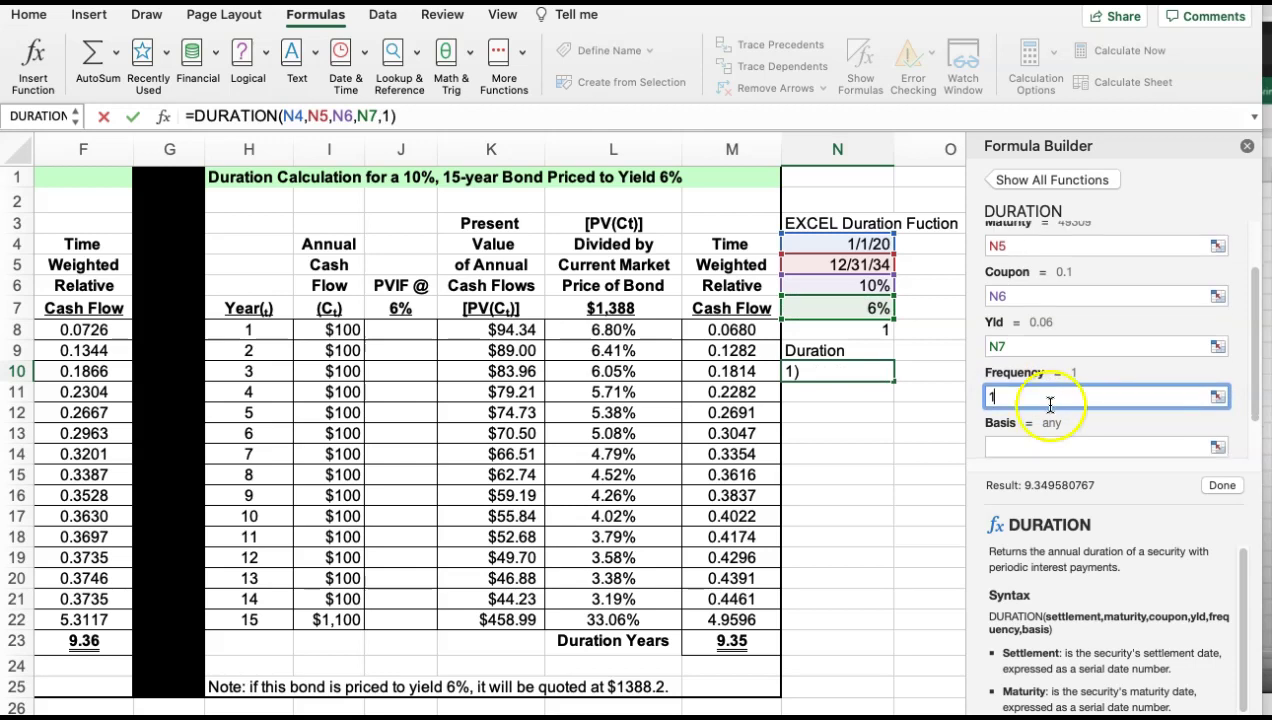
pyautogui.click(1019, 444)
pyautogui.write('1')
pyautogui.scroll(-1, 1120, 403)
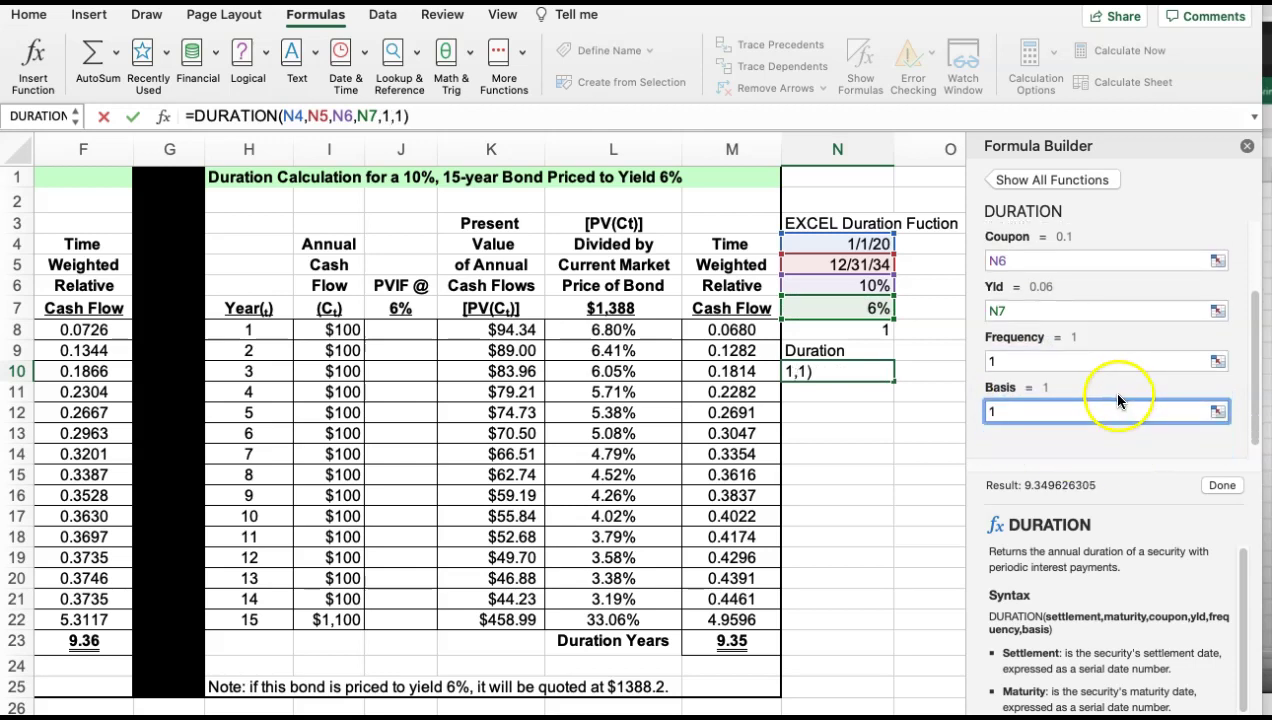
pyautogui.moveTo(1244, 659); pyautogui.dragTo(1244, 708)
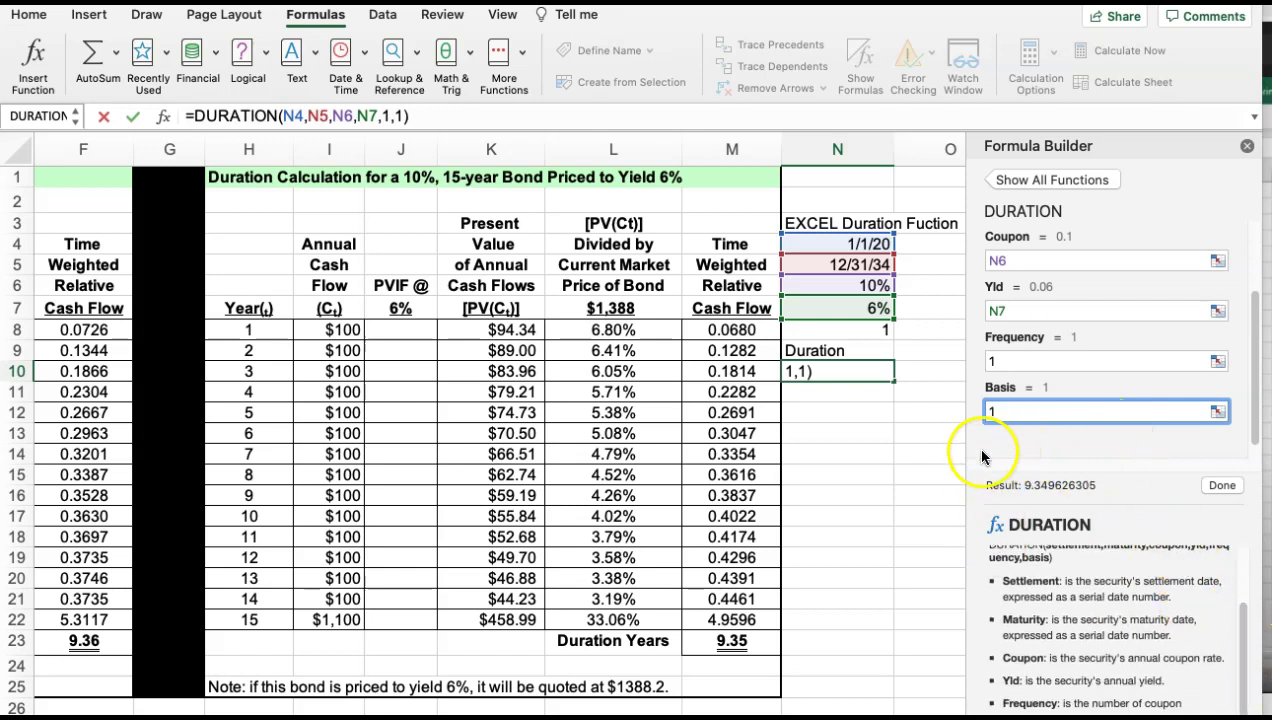
pyautogui.click(1066, 447)
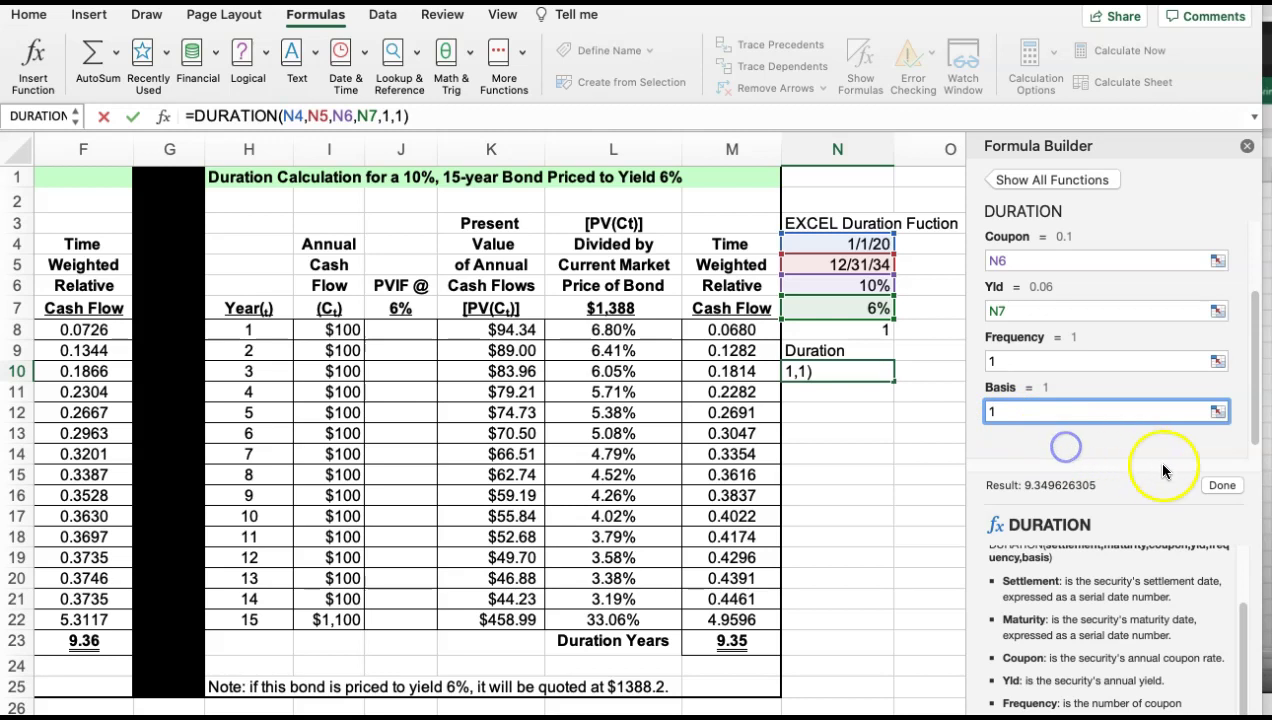
pyautogui.click(1220, 487)
# Compare the DURATION function's result in N10 with the manually summed duration in M23.
pyautogui.click(822, 371)
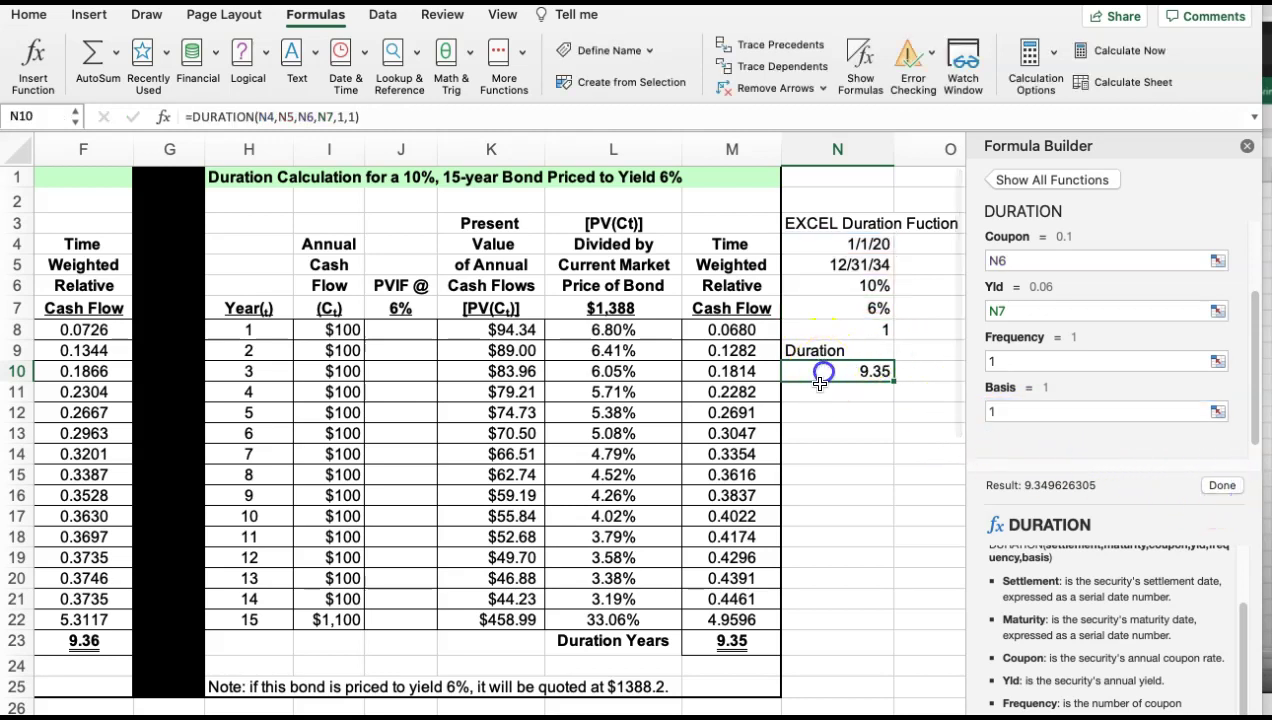
pyautogui.click(731, 641)
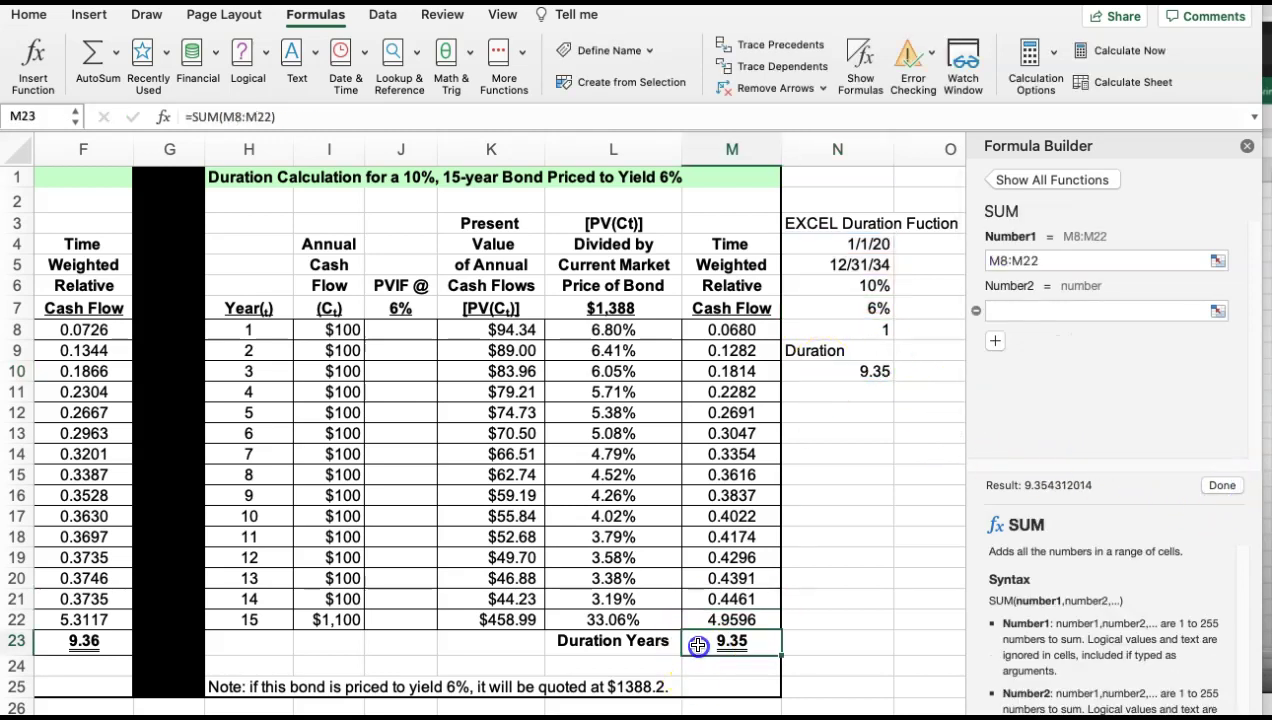
pyautogui.click(822, 367)
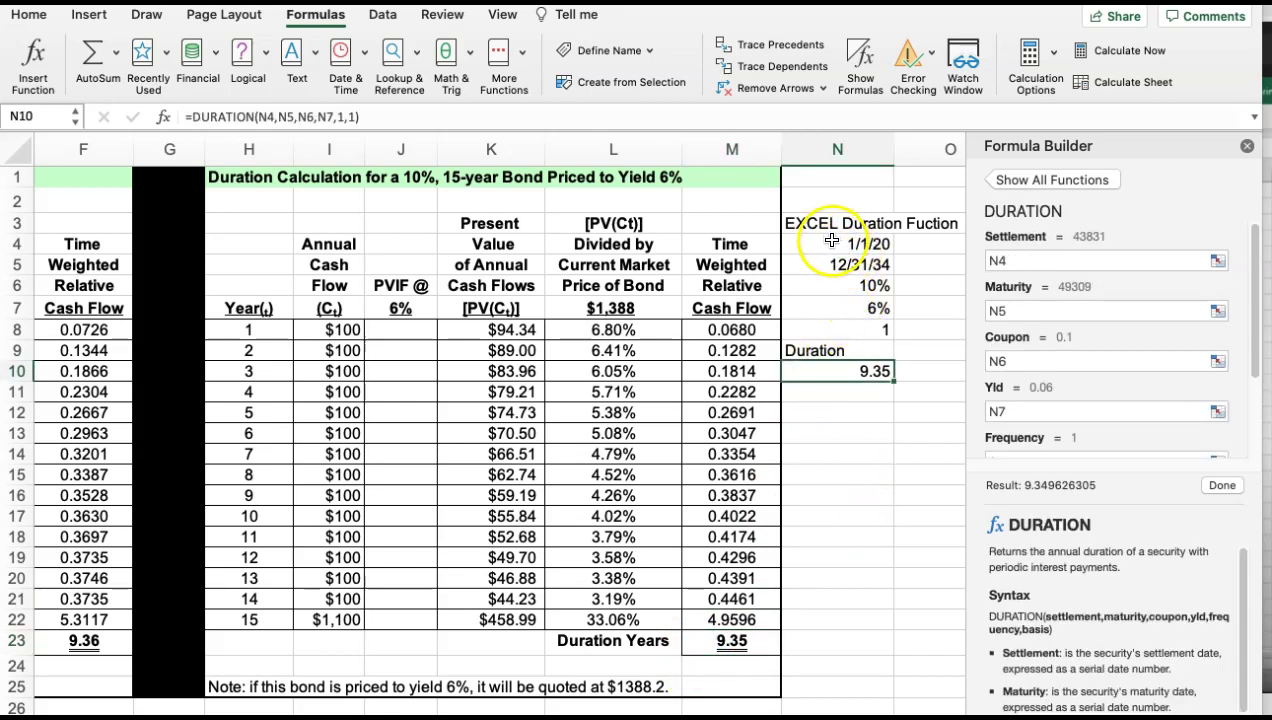
# Calculate the days between settlement and maturity in O5 by subtracting N4 from N5.
pyautogui.moveTo(831, 240); pyautogui.dragTo(833, 263)
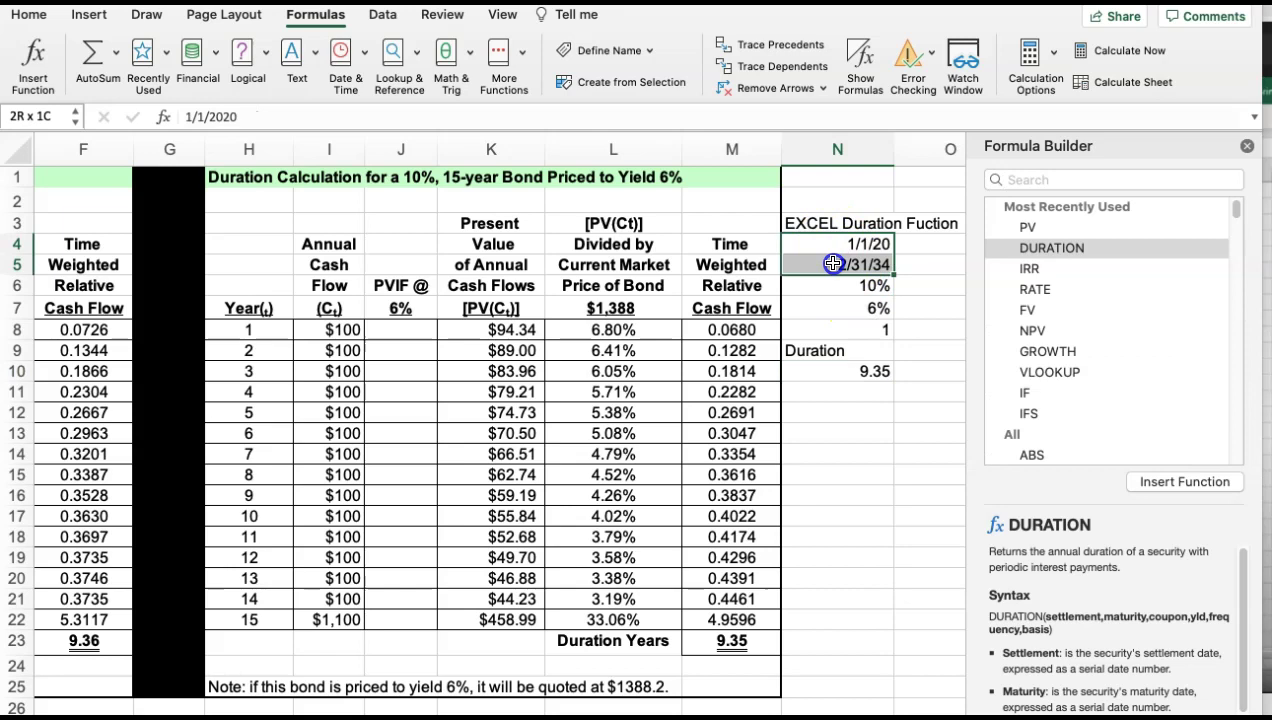
pyautogui.click(924, 263)
pyautogui.write('+')
pyautogui.click(763, 262)
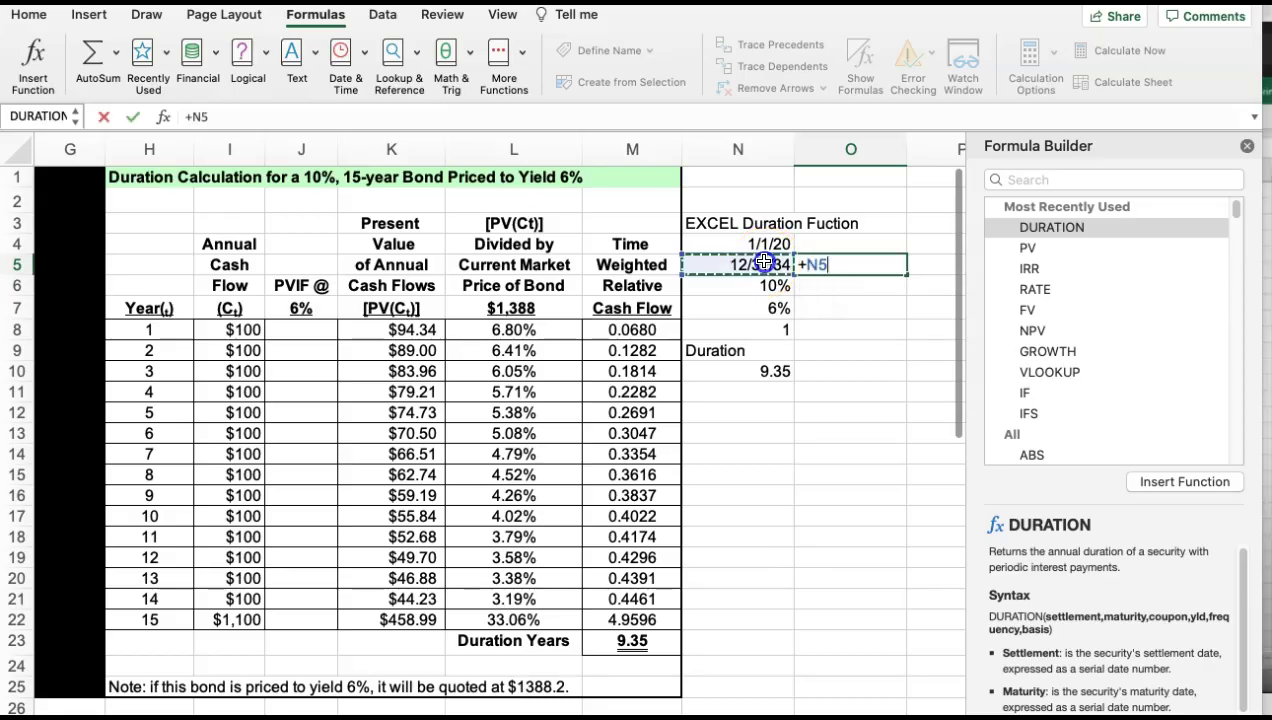
pyautogui.write('-')
pyautogui.click(760, 244)
pyautogui.press('Return')
# Format the date difference in O5 as a Number and clear the cell's contents.
pyautogui.click(815, 263)
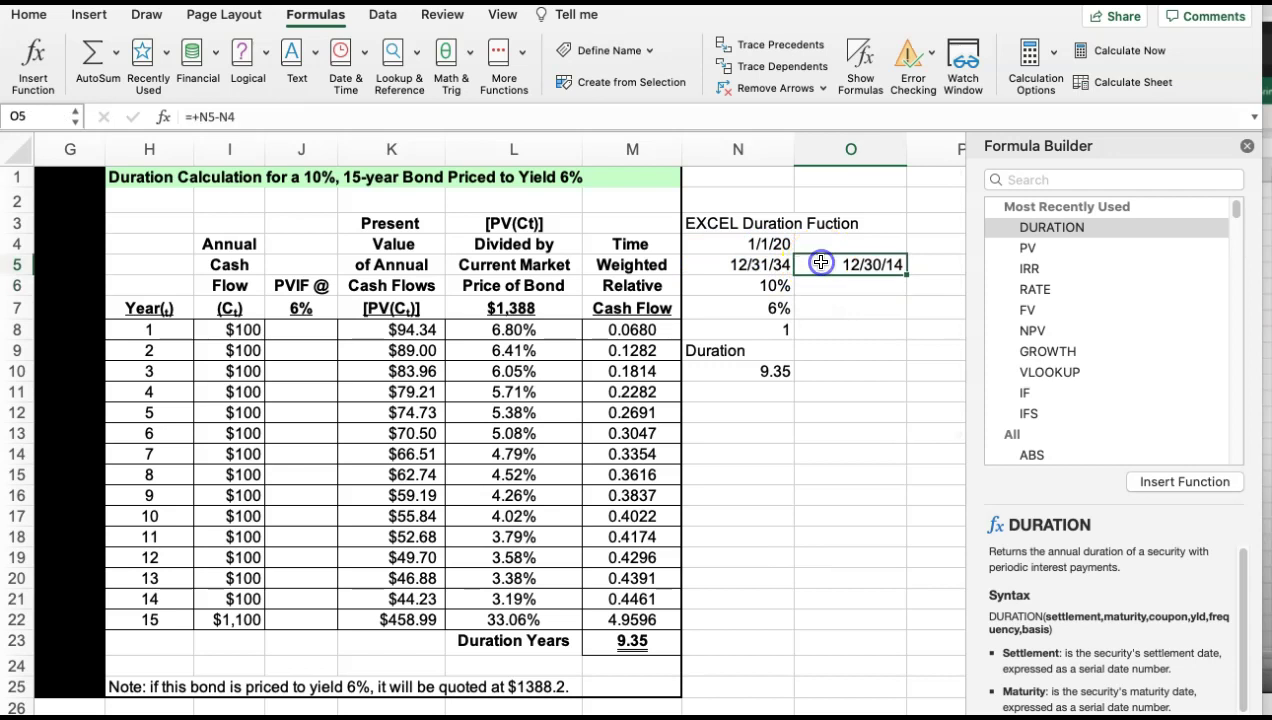
pyautogui.click(42, 18)
pyautogui.click(658, 50)
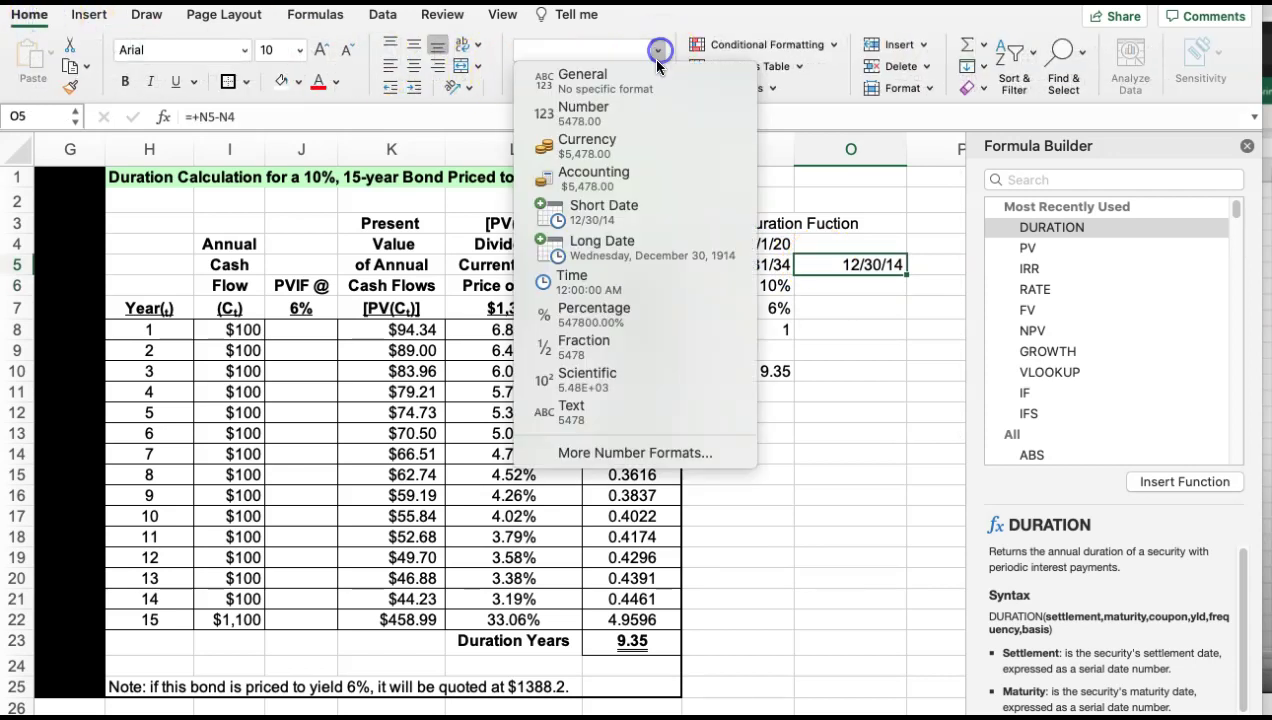
pyautogui.click(622, 119)
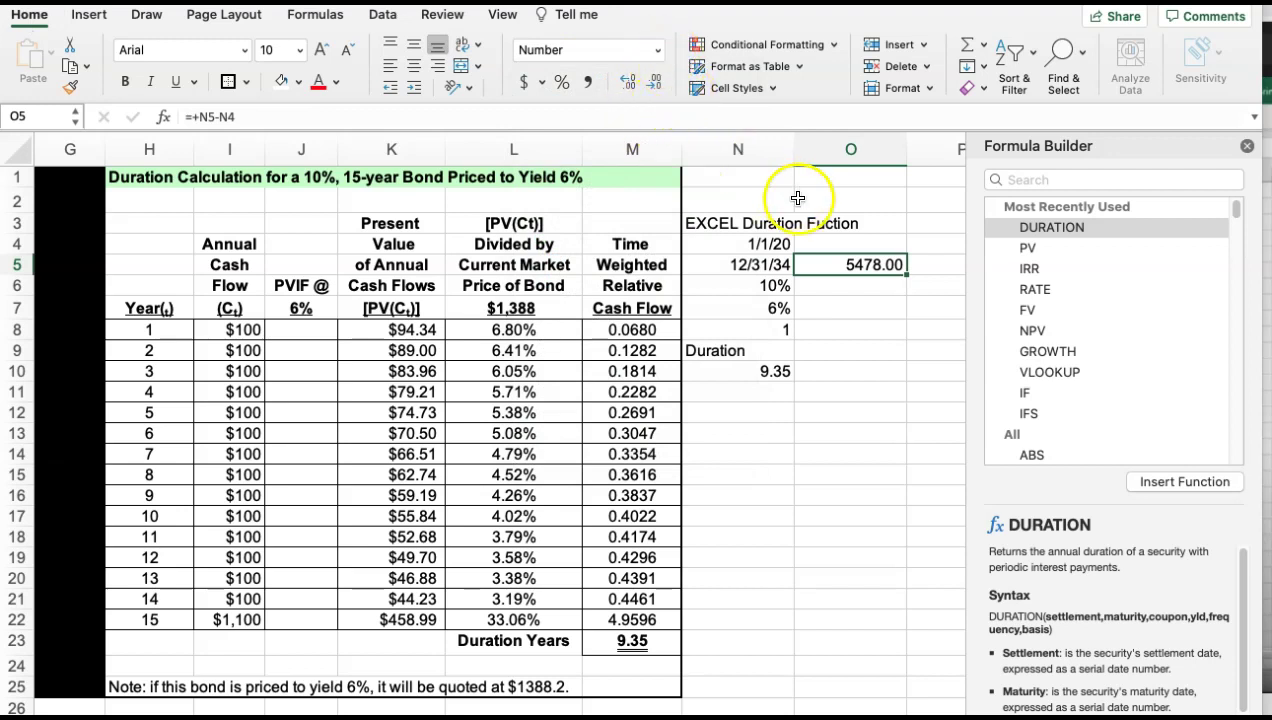
pyautogui.press('Delete')
pyautogui.click(869, 400)
# Review the DURATION inputs in N4:N8 and the function in N10, and close the Formula Builder.
pyautogui.click(748, 242)
pyautogui.moveTo(748, 242); pyautogui.dragTo(748, 264)
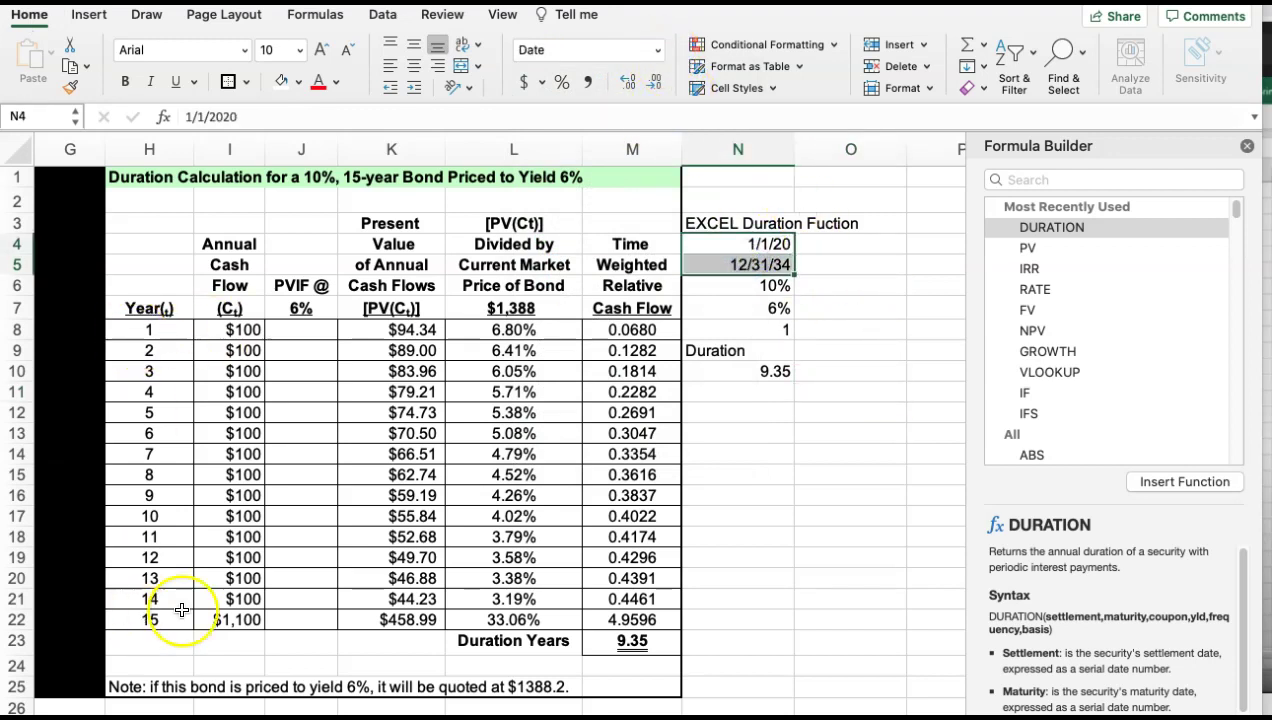
pyautogui.click(745, 286)
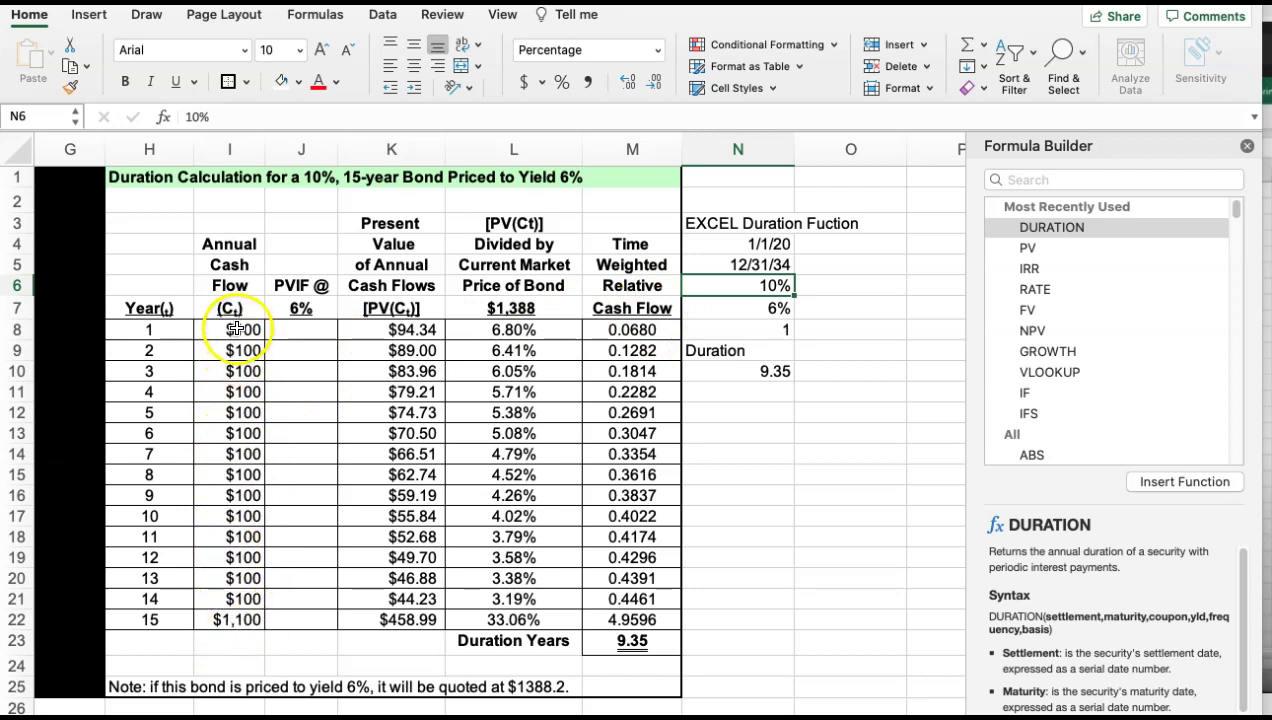
pyautogui.click(727, 311)
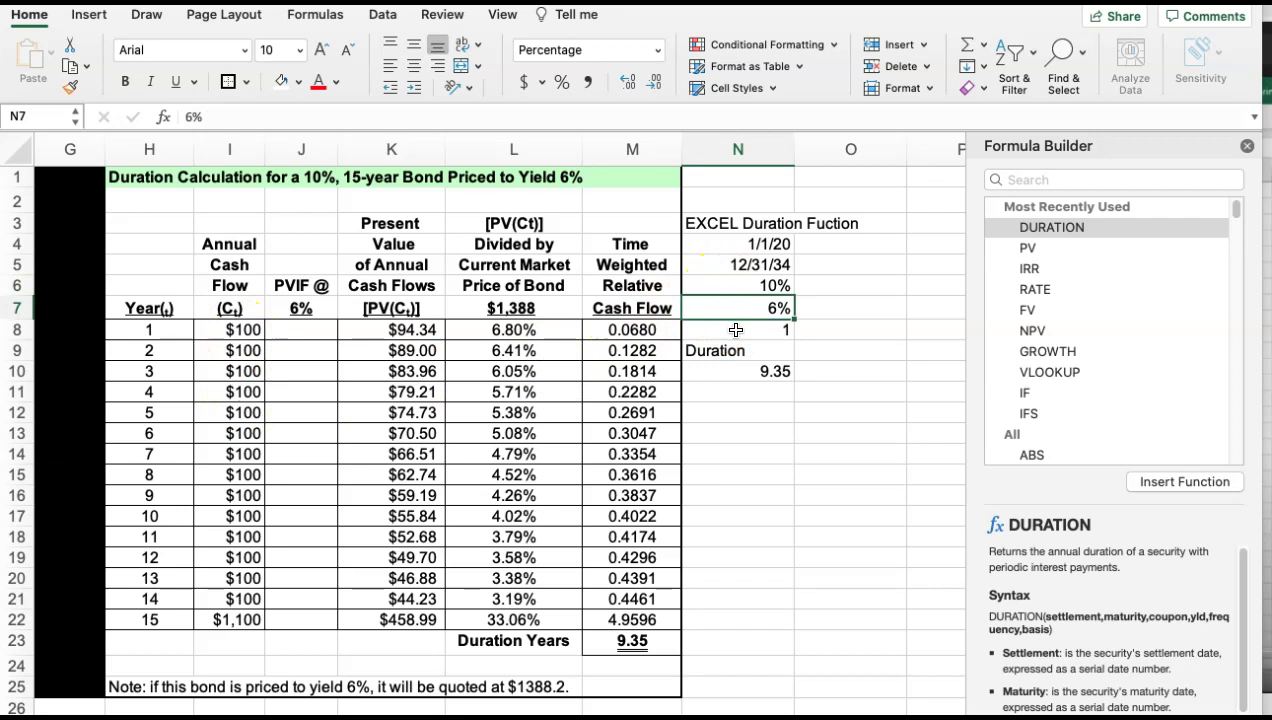
pyautogui.click(735, 330)
pyautogui.click(744, 370)
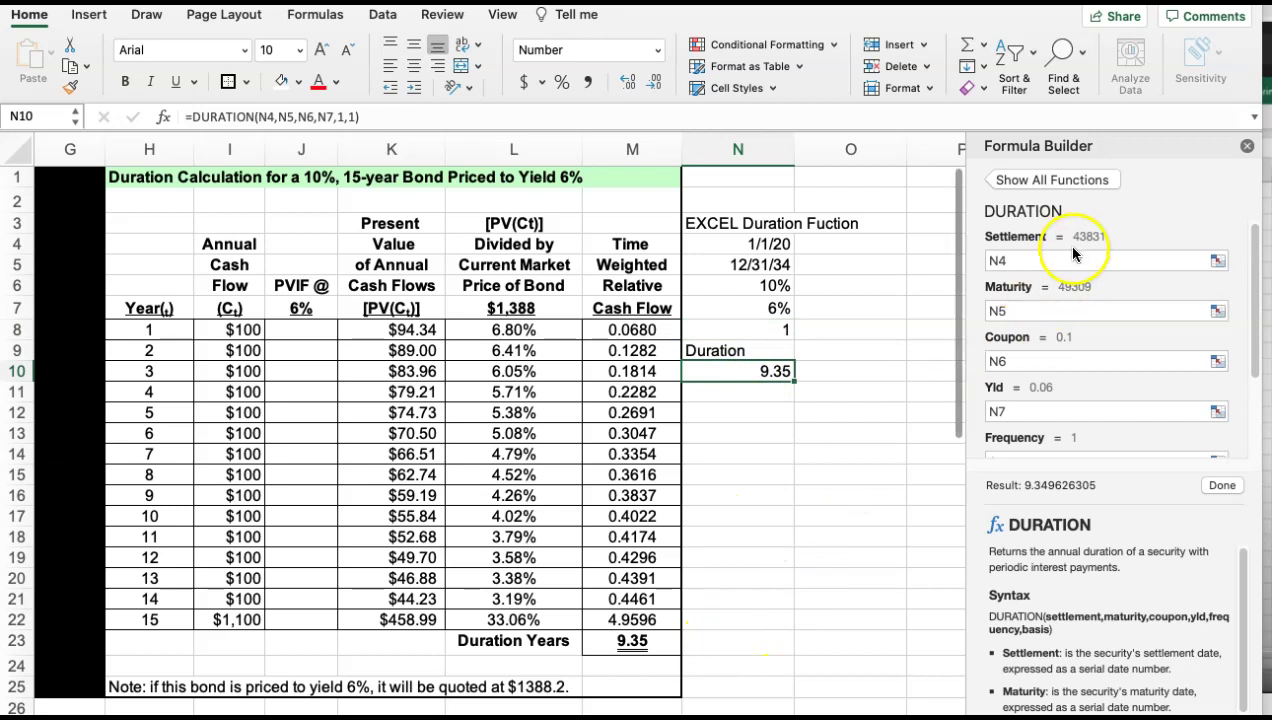
pyautogui.click(1247, 146)
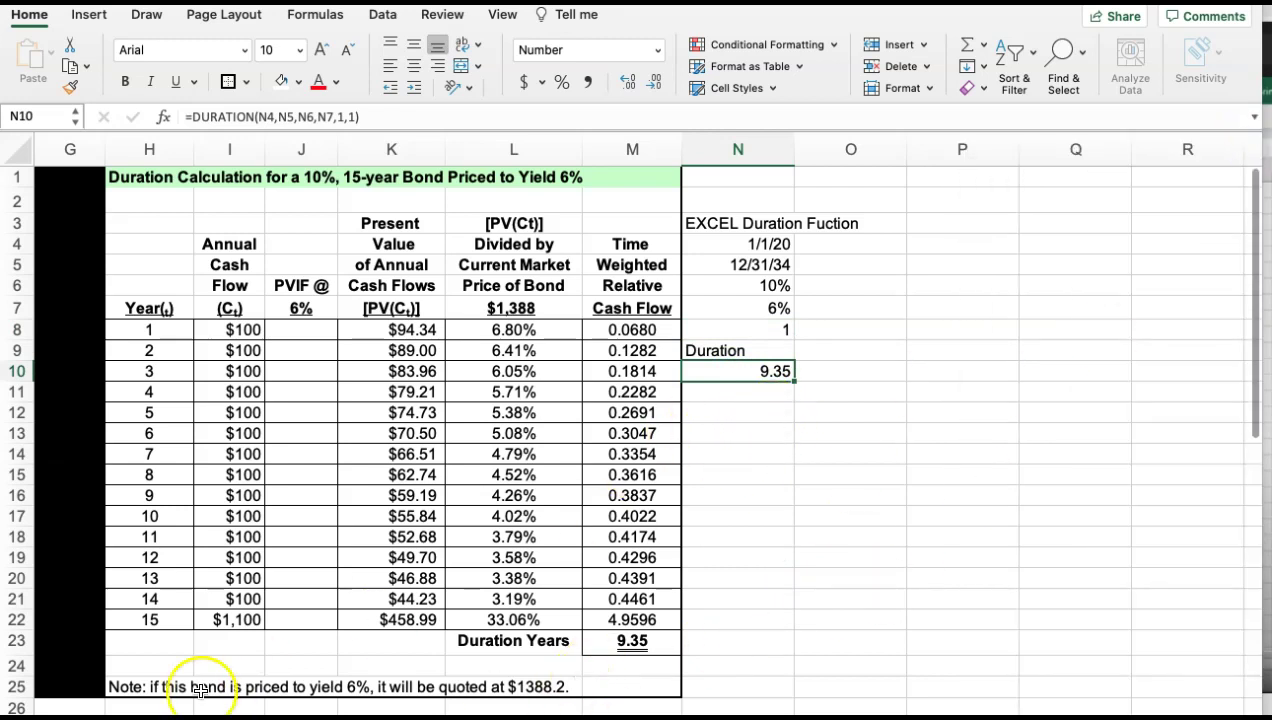
# Enter the label "Modified Duration" in N11 beneath the duration result.
pyautogui.press('Return')
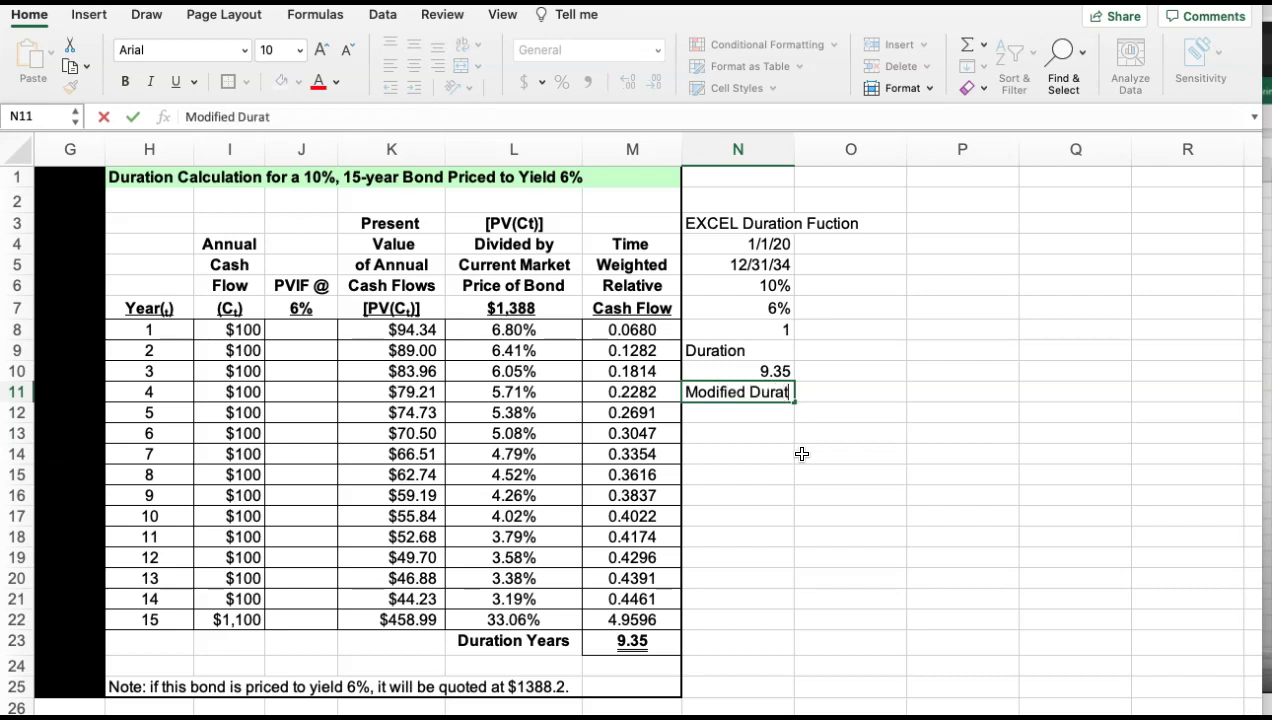
pyautogui.write('Modified Duration')
pyautogui.click(752, 411)
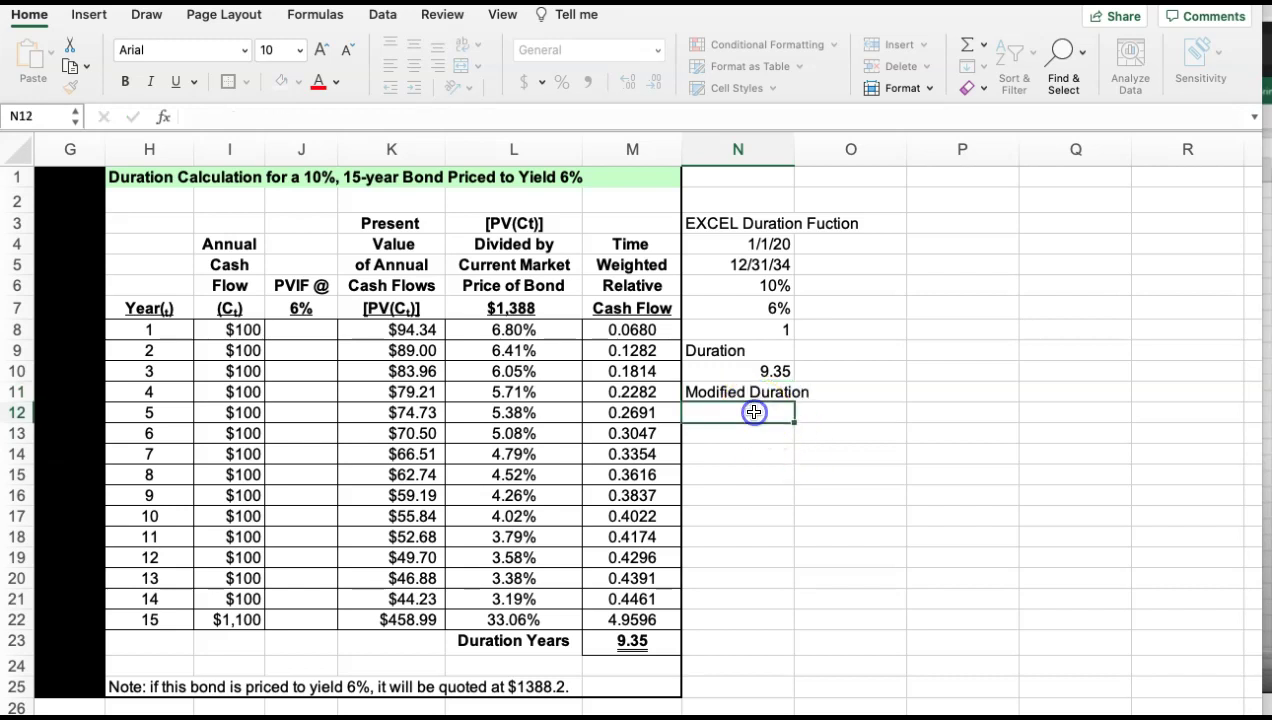
# Label the duration inputs in O4:O8 as Settle, Mature, Coupon, Rate and Feq.
pyautogui.click(828, 246)
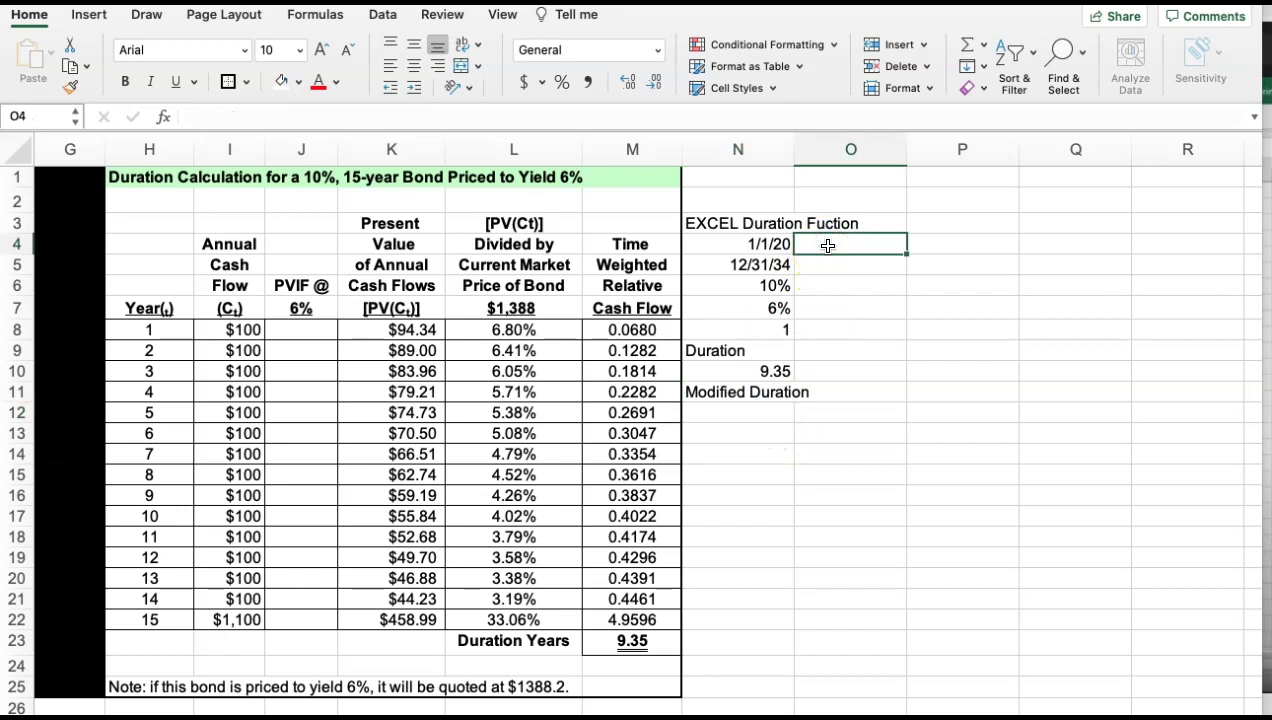
pyautogui.write('Settle')
pyautogui.press('Return')
pyautogui.write('Mature')
pyautogui.press('Return')
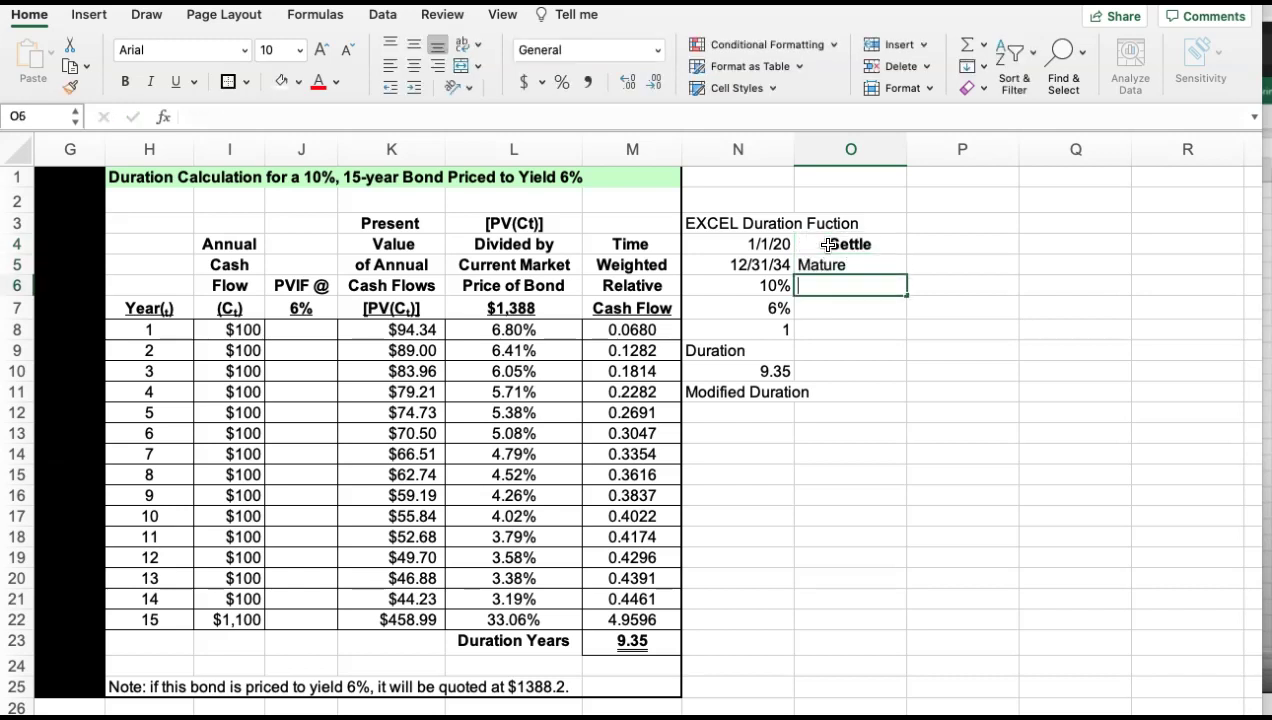
pyautogui.write('Coupon')
pyautogui.press('Return')
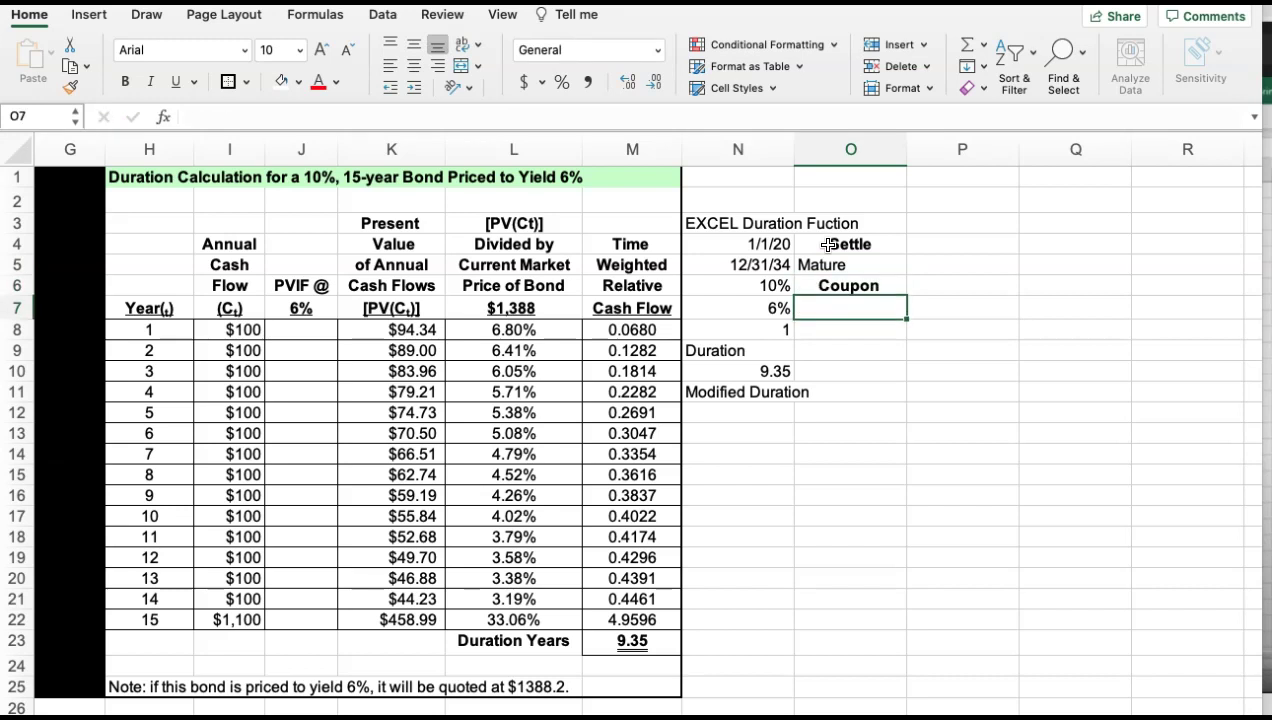
pyautogui.write('Rate')
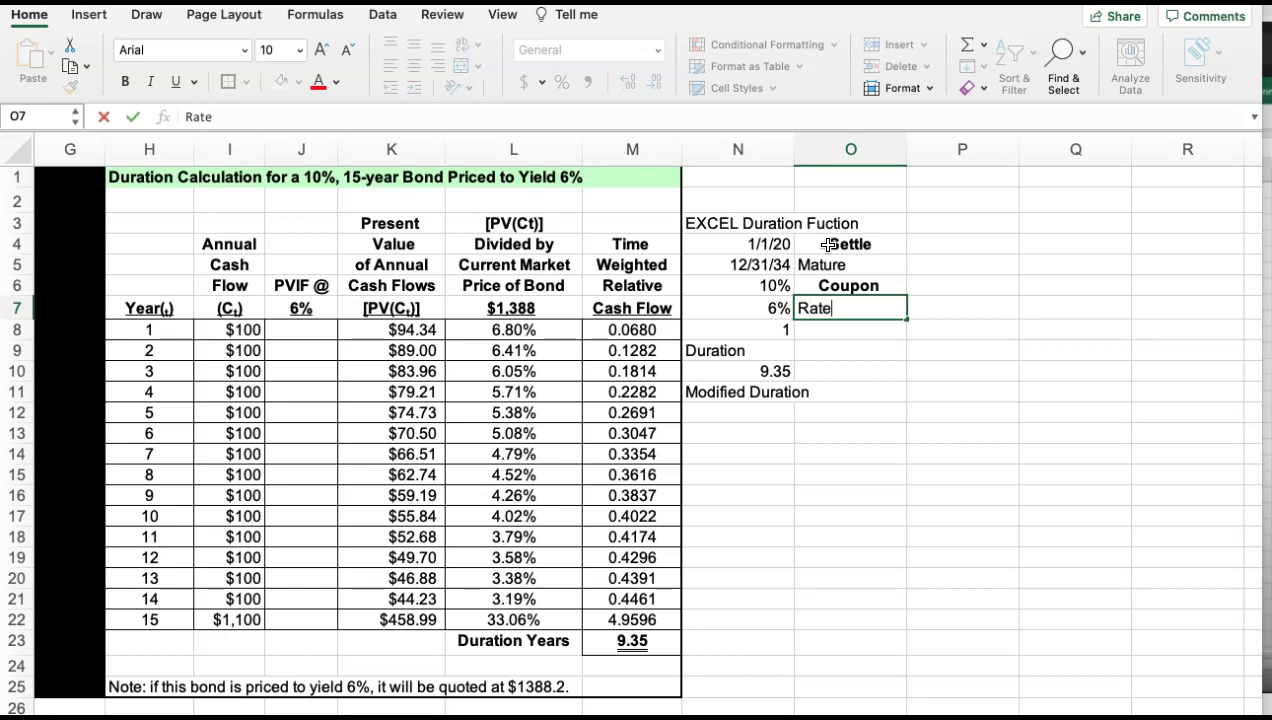
pyautogui.press('Return')
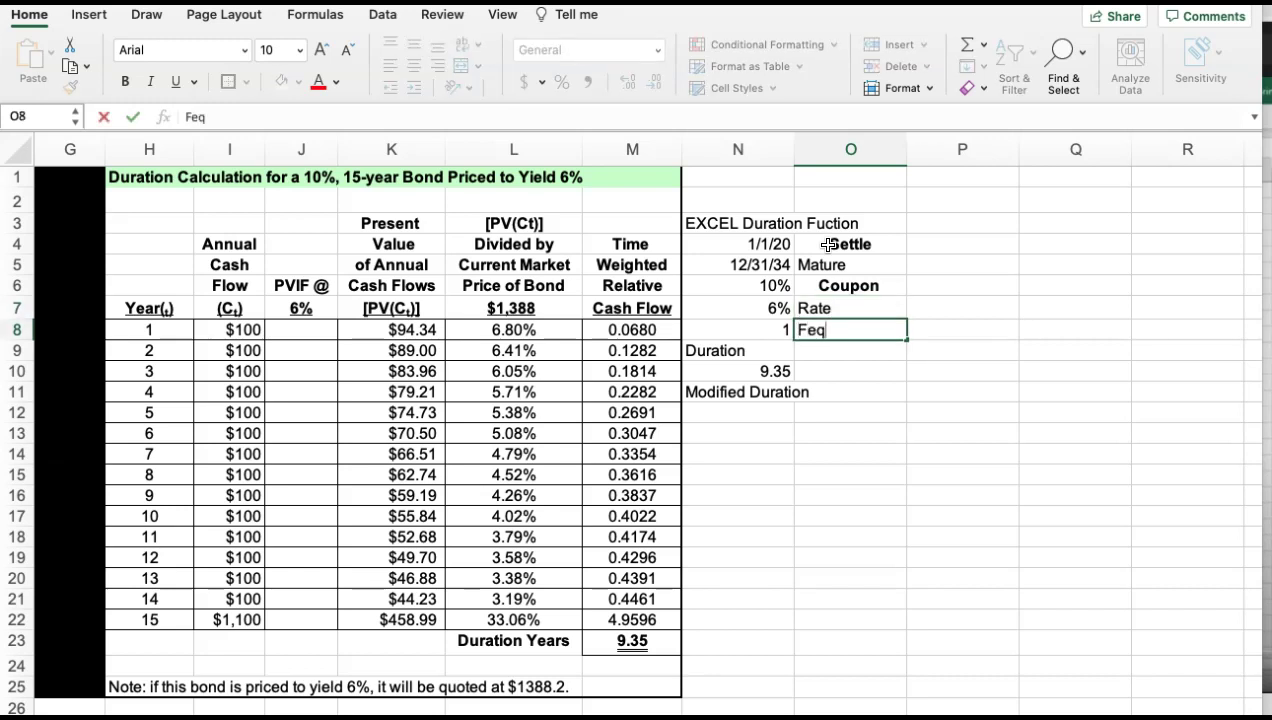
pyautogui.write('Feq')
# Center the input labels in O4:O8 both vertically and horizontally.
pyautogui.moveTo(850, 240); pyautogui.dragTo(840, 330)
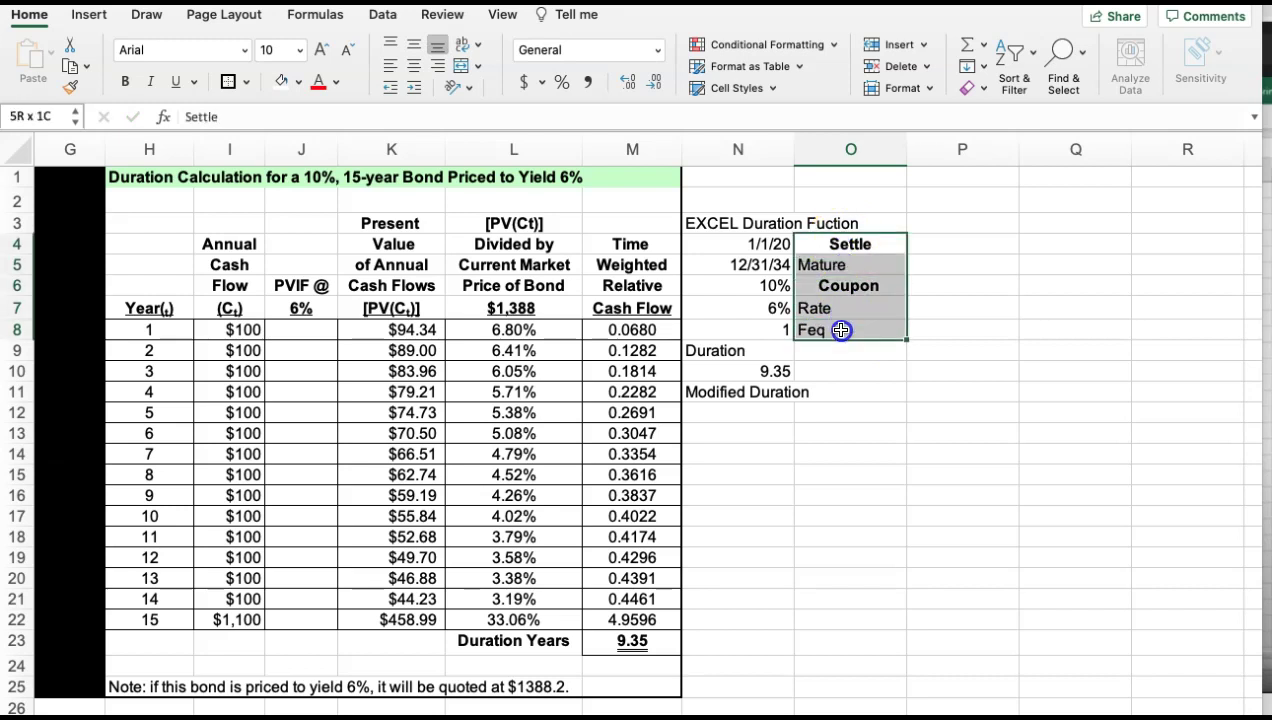
pyautogui.click(415, 45)
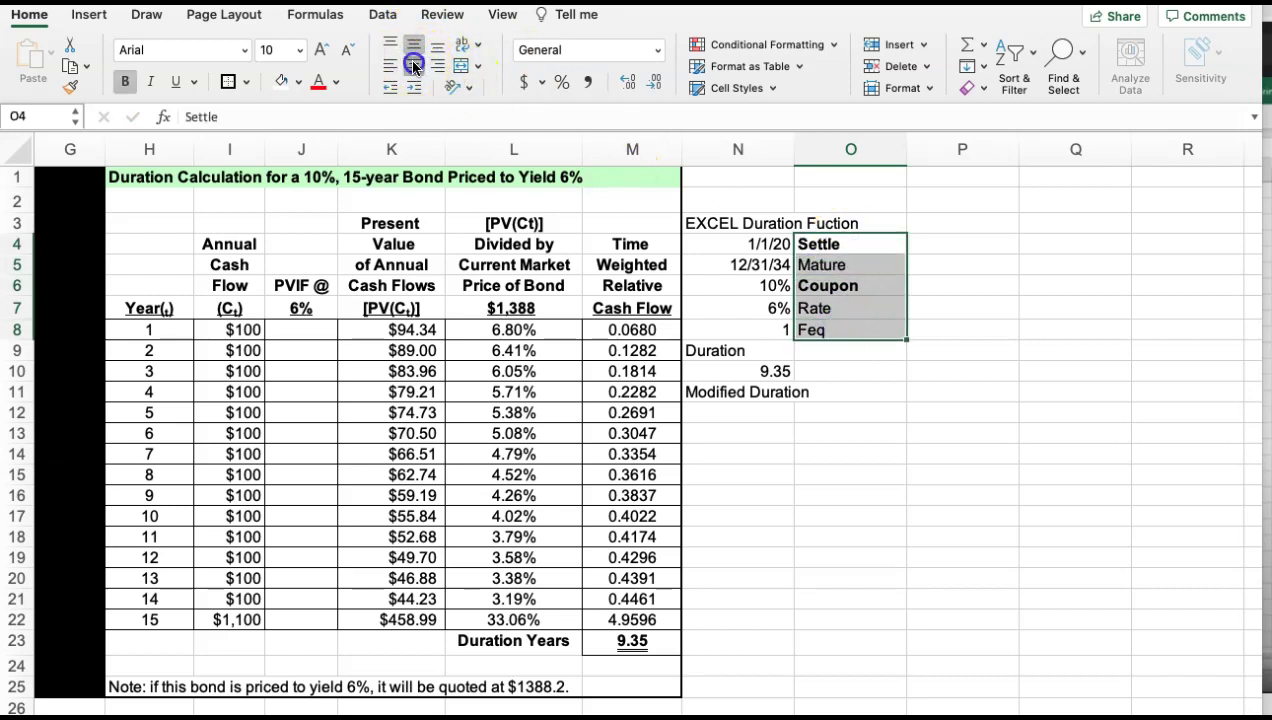
pyautogui.click(414, 66)
# Run a spell check on the labels in O4:O8 and ignore the flagged word "Feq".
pyautogui.click(442, 16)
pyautogui.click(31, 60)
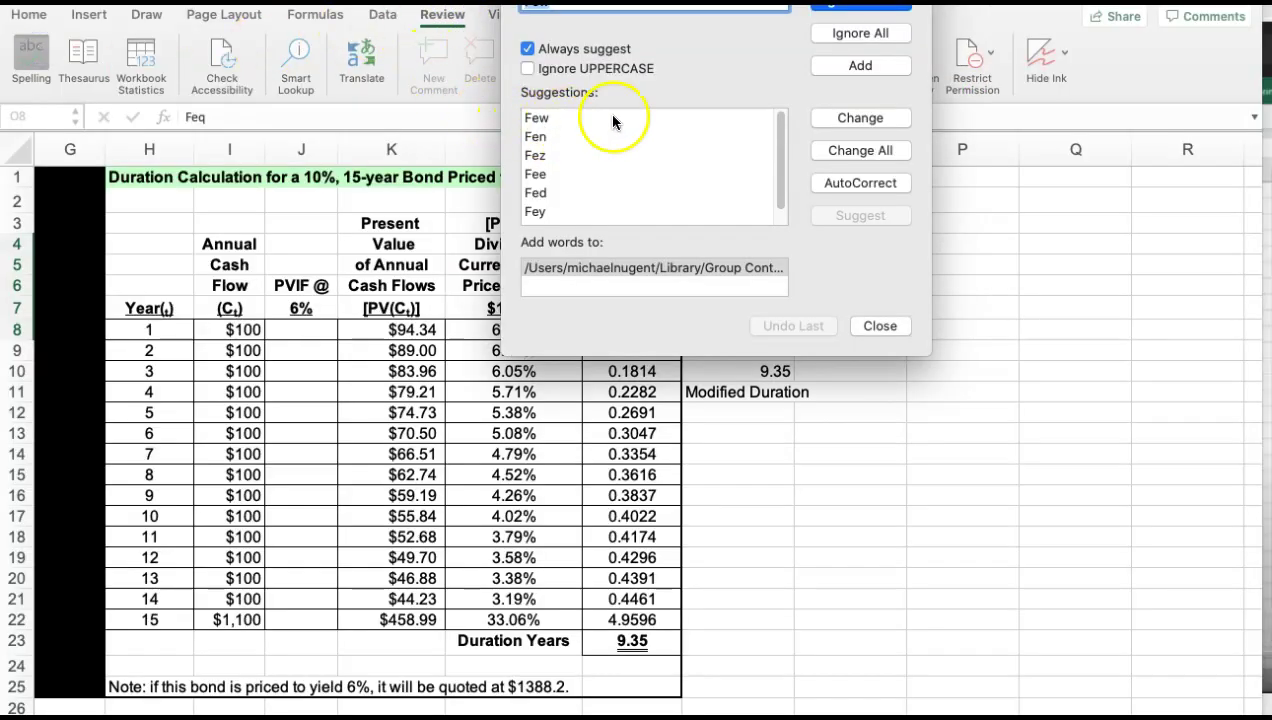
pyautogui.click(825, 12)
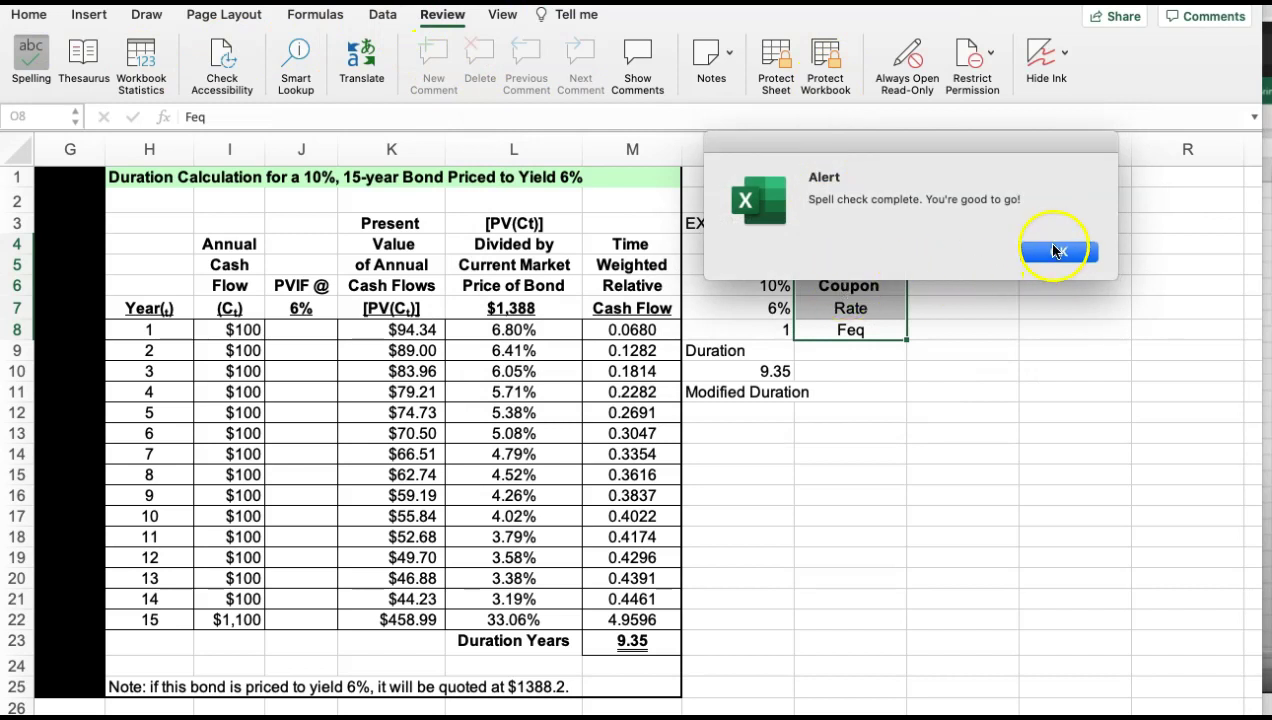
pyautogui.click(1057, 251)
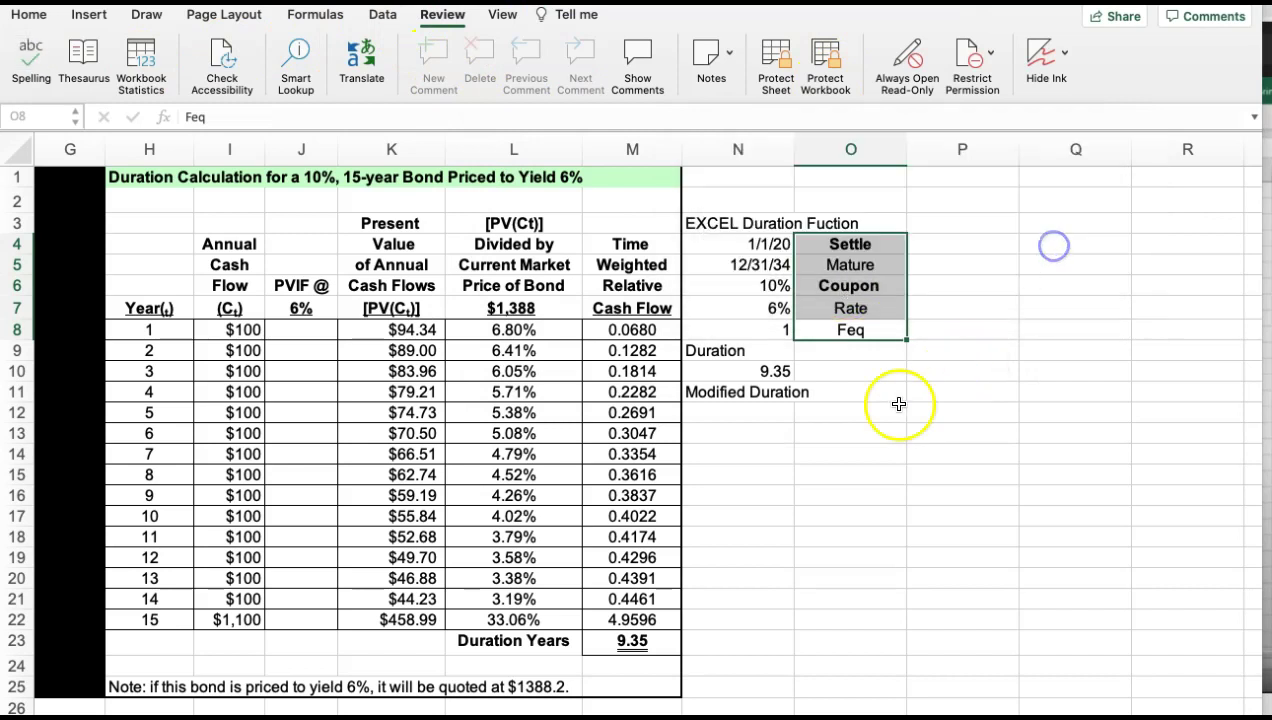
# Remove the bold formatting from the input labels in O4:O8.
pyautogui.click(40, 20)
pyautogui.click(124, 84)
pyautogui.click(840, 433)
# Insert the MDURATION function in N12 under the Modified Duration label.
pyautogui.click(726, 404)
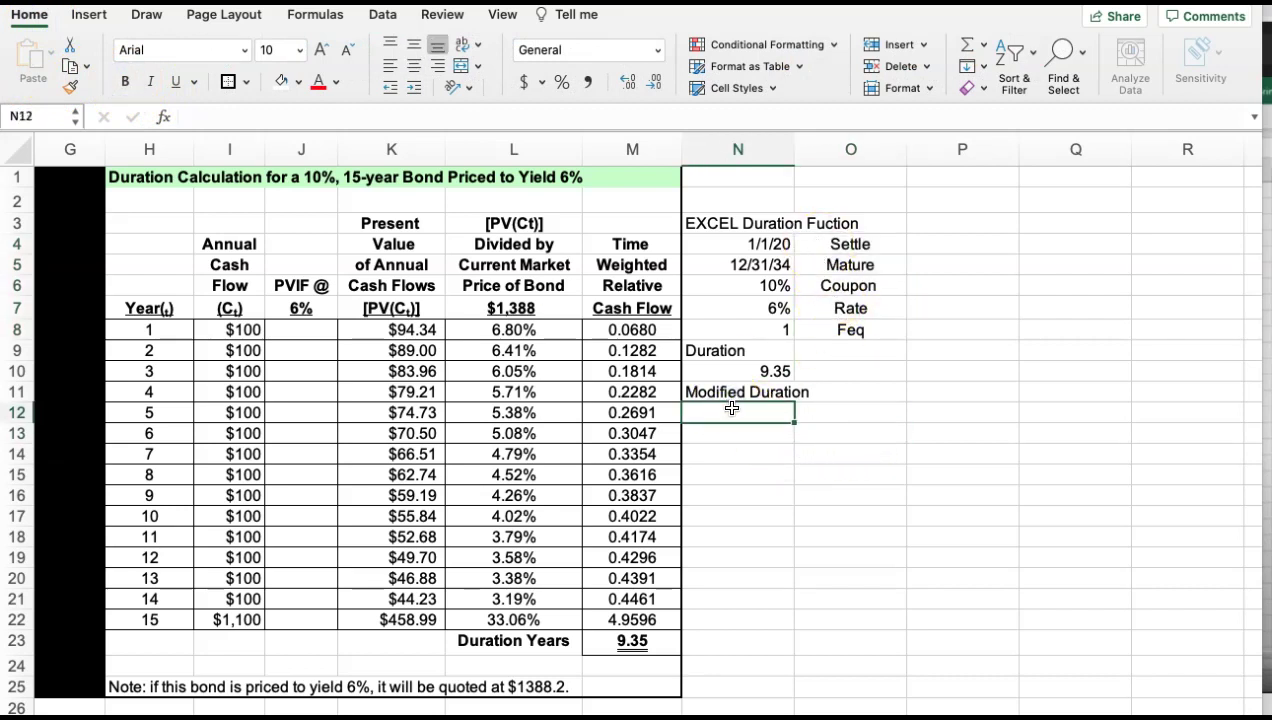
pyautogui.click(312, 16)
pyautogui.click(33, 62)
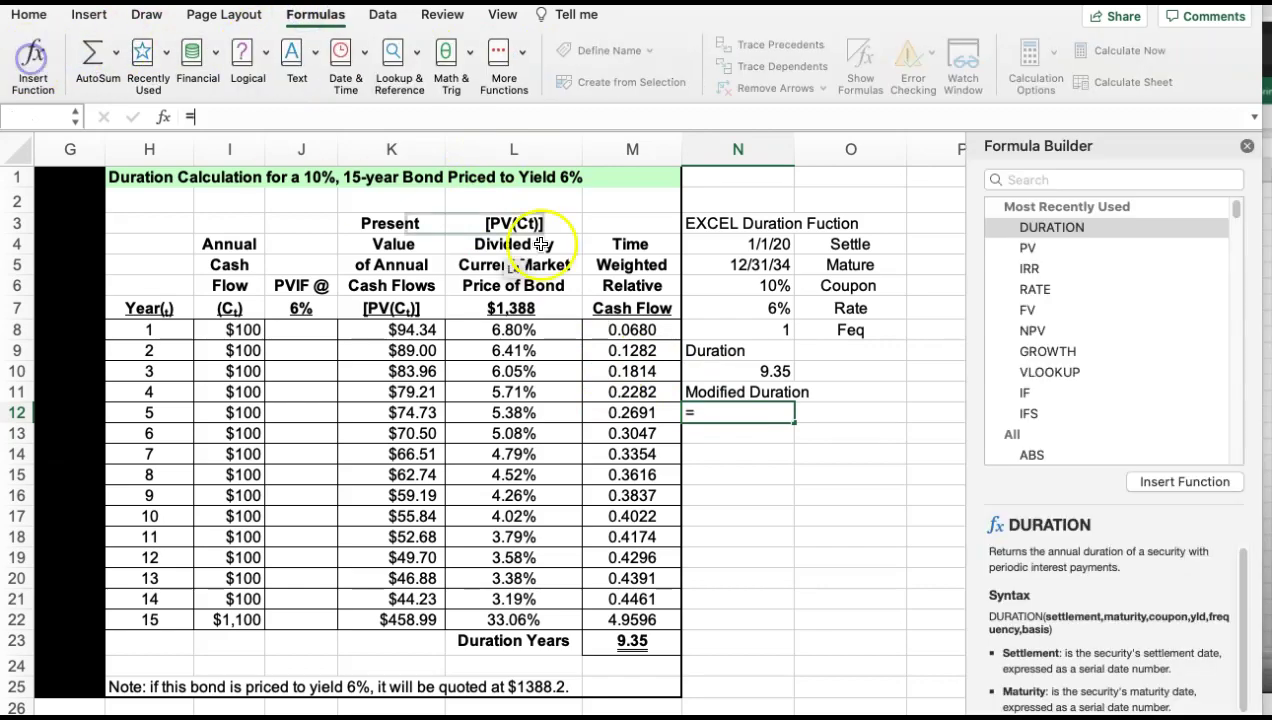
pyautogui.click(1012, 179)
pyautogui.write('m')
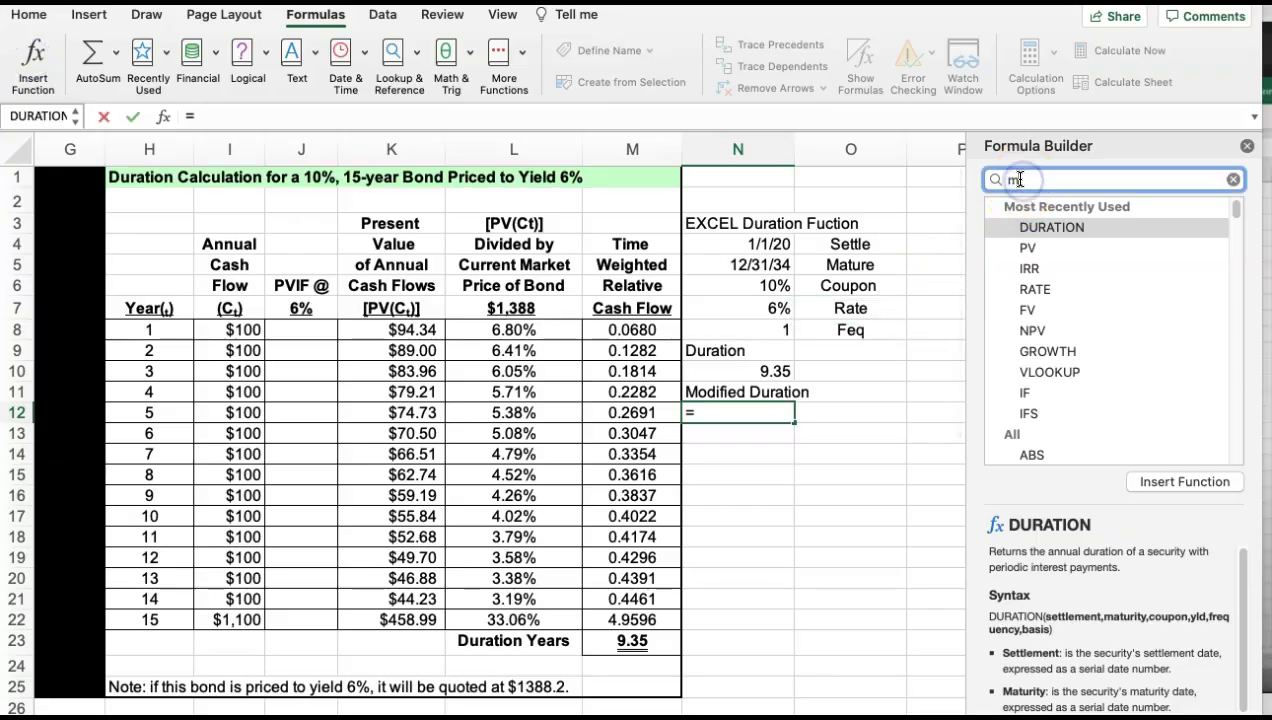
pyautogui.write('durati')
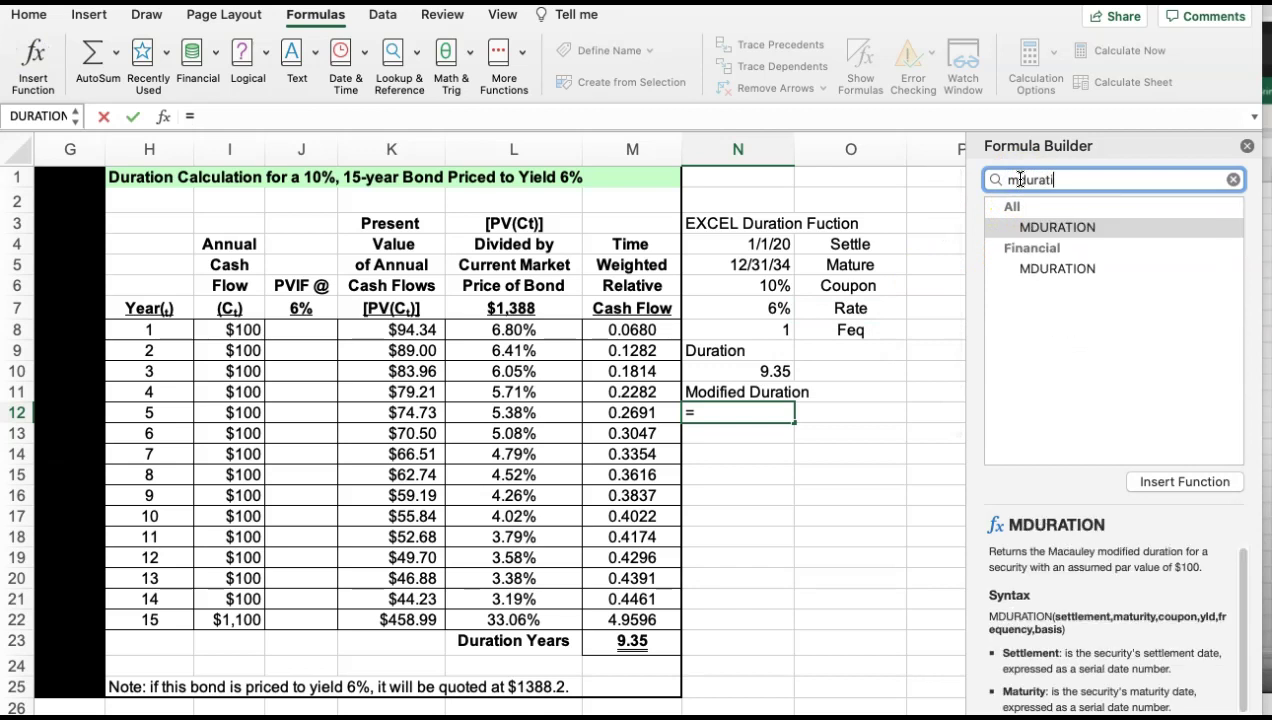
pyautogui.click(1062, 227)
pyautogui.doubleClick(1062, 227)
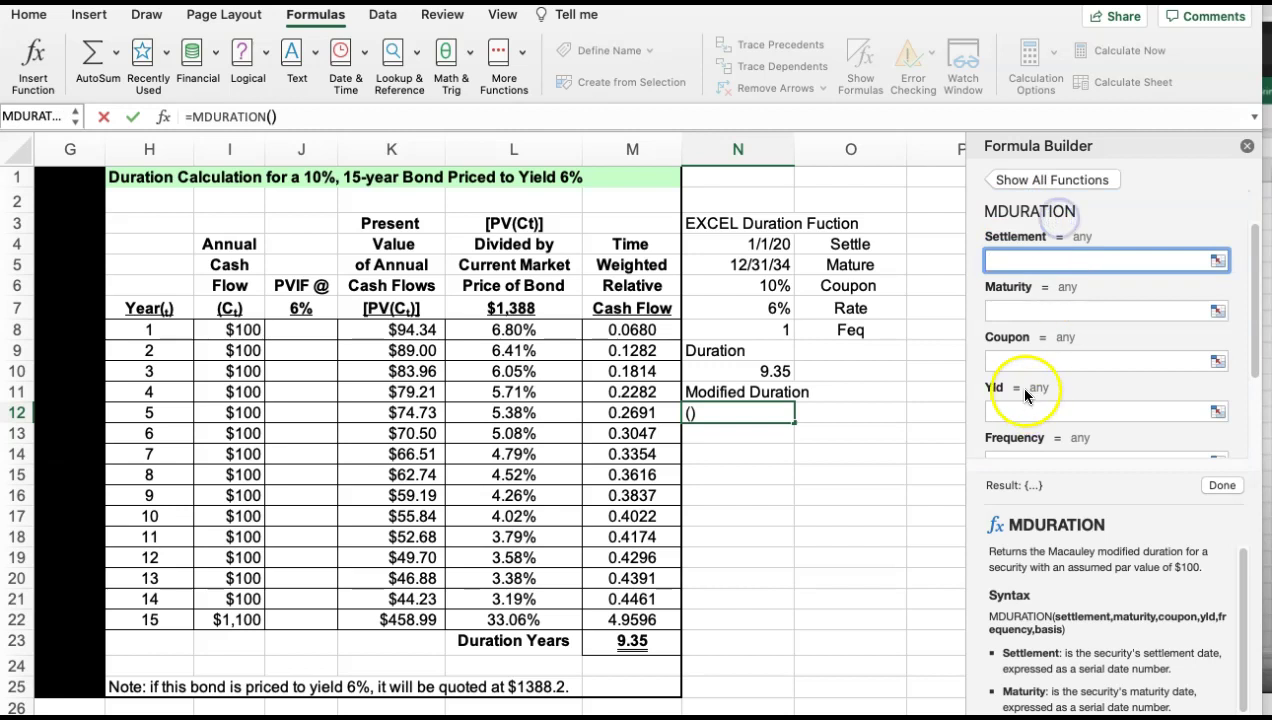
# Complete the MDURATION arguments with settlement N4, maturity N5, coupon N6, yield N7 and frequency 1.
pyautogui.click(785, 244)
pyautogui.click(1000, 311)
pyautogui.click(760, 265)
pyautogui.click(1000, 360)
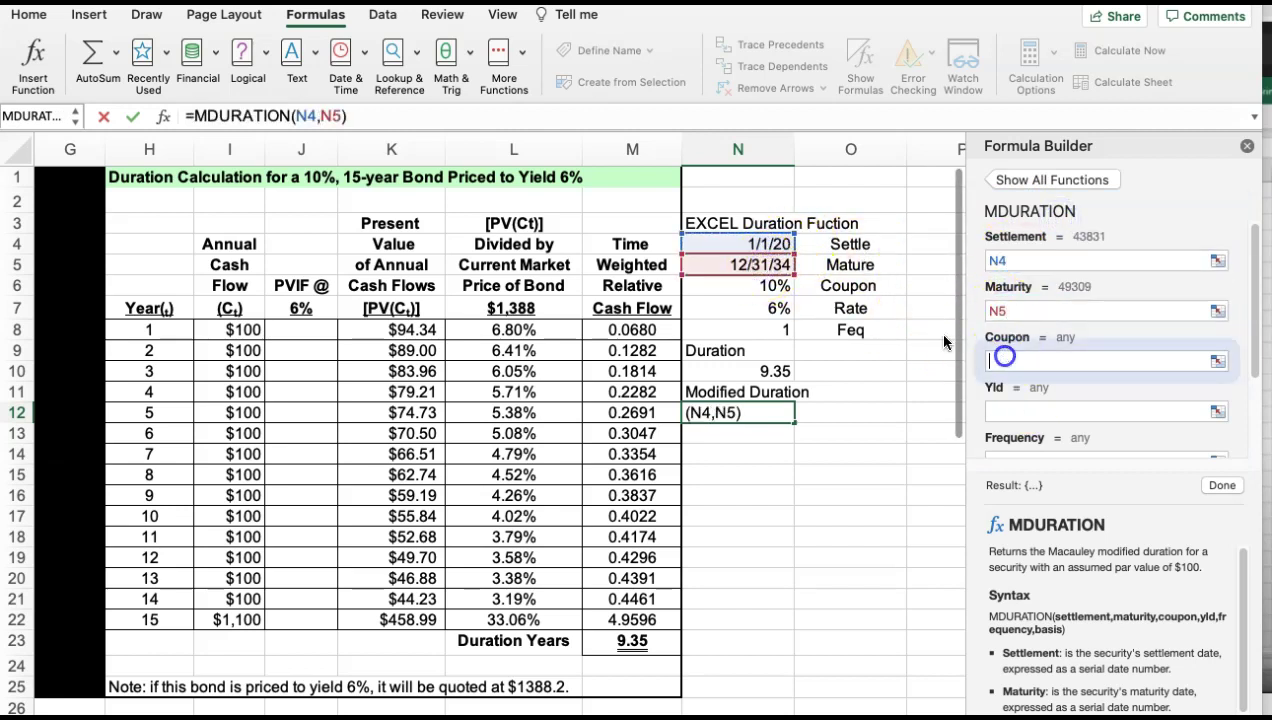
pyautogui.click(750, 286)
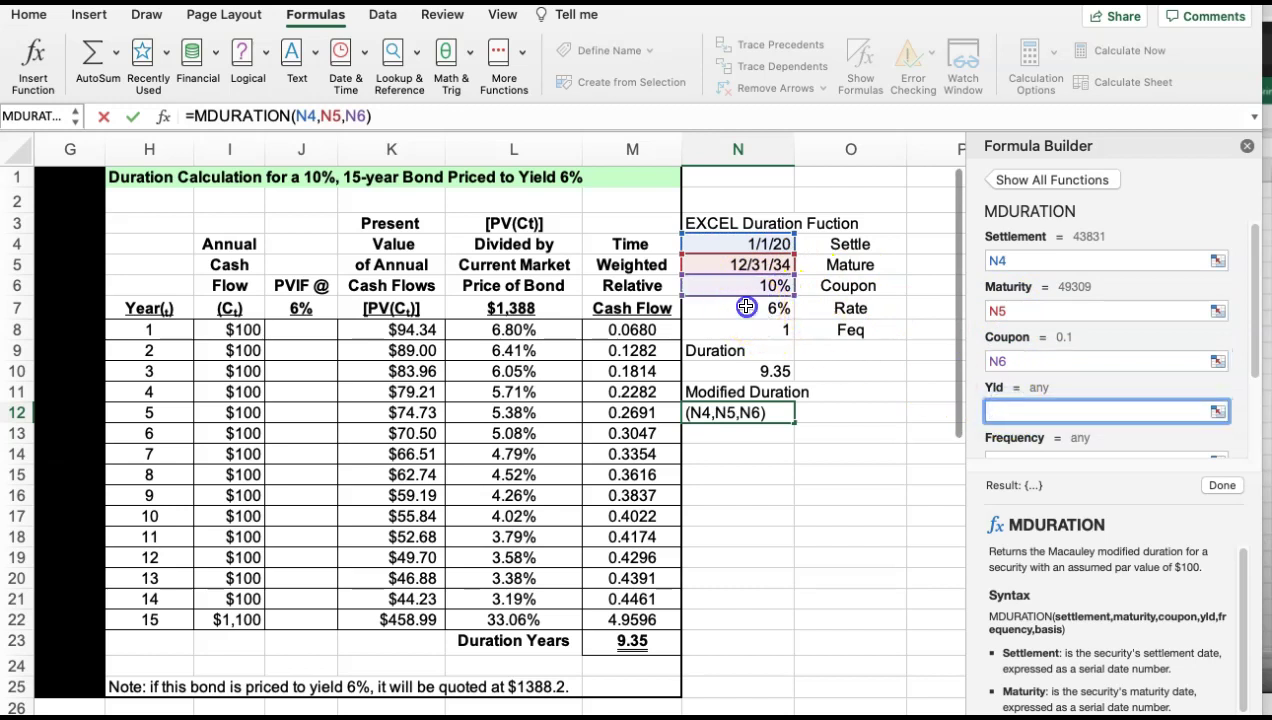
pyautogui.click(770, 310)
pyautogui.scroll(-3, 1255, 320)
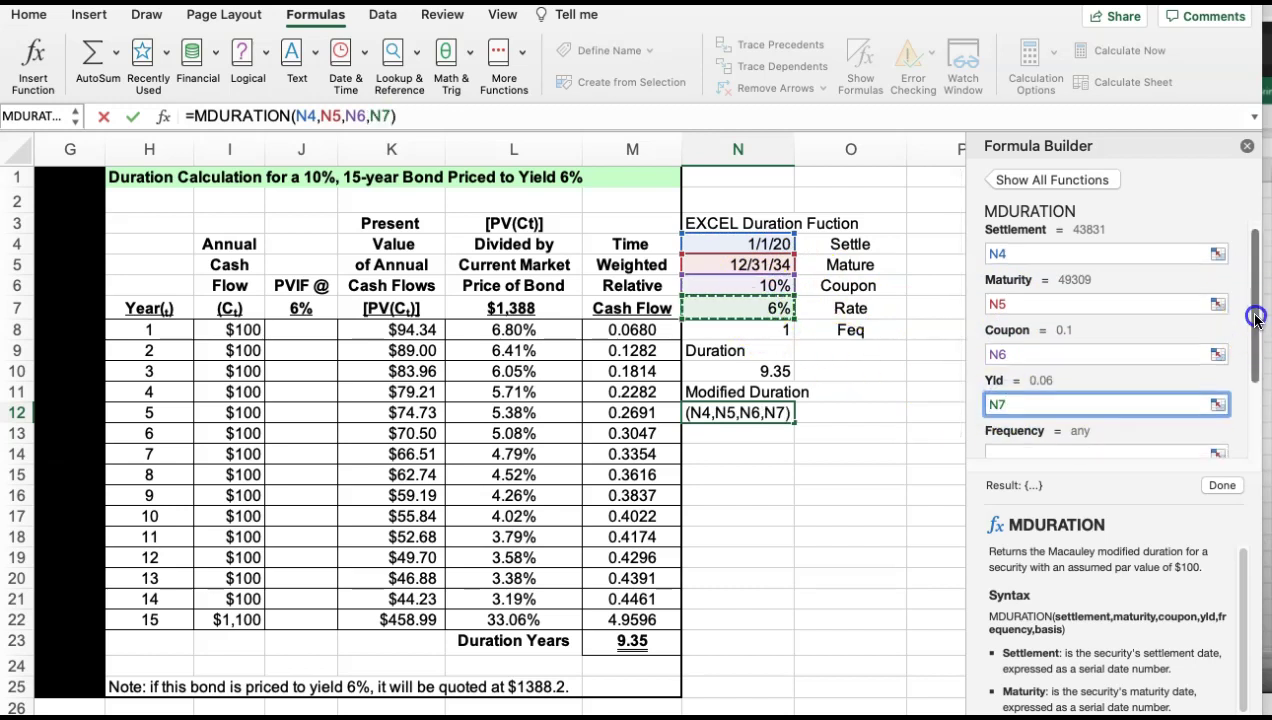
pyautogui.click(1049, 345)
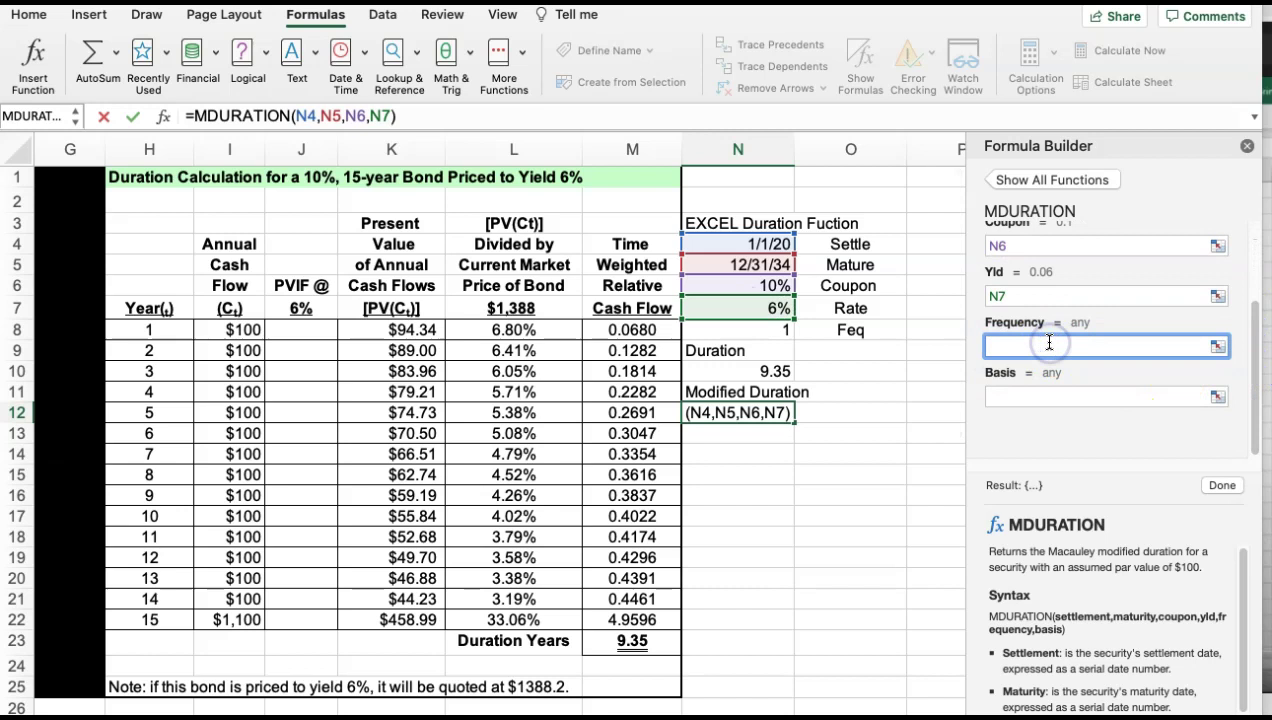
pyautogui.write('1')
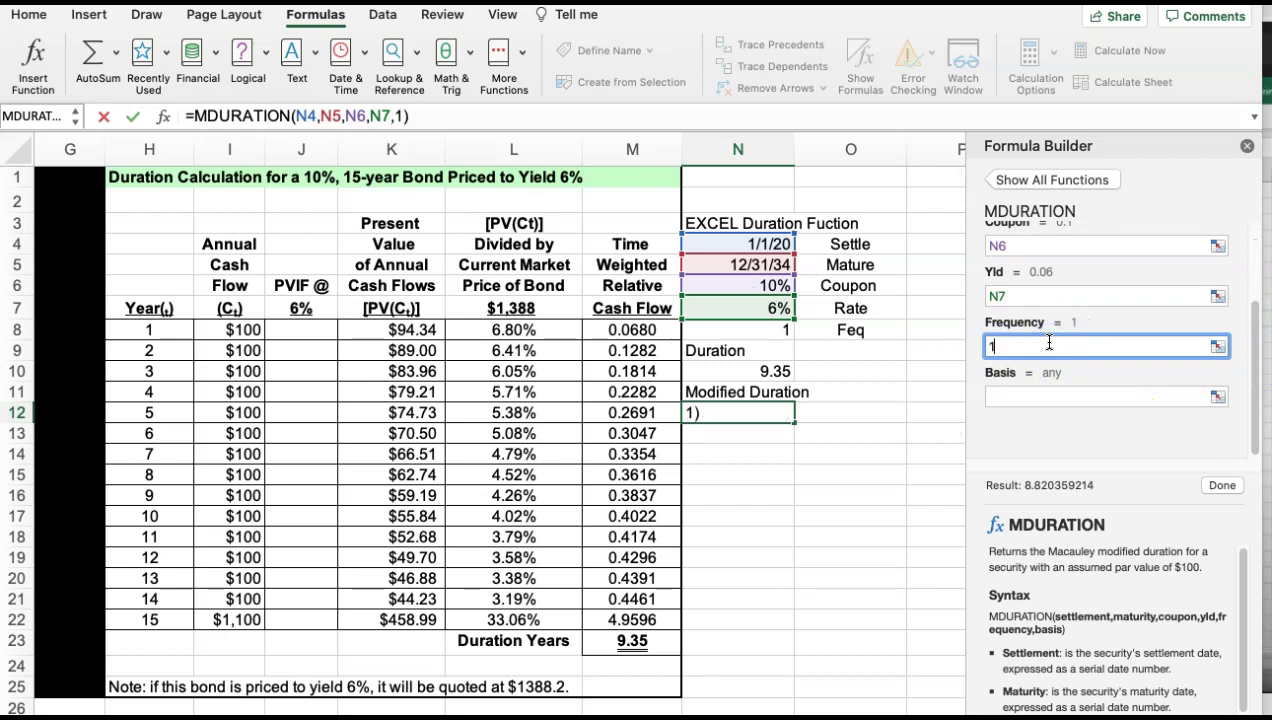
pyautogui.click(1220, 486)
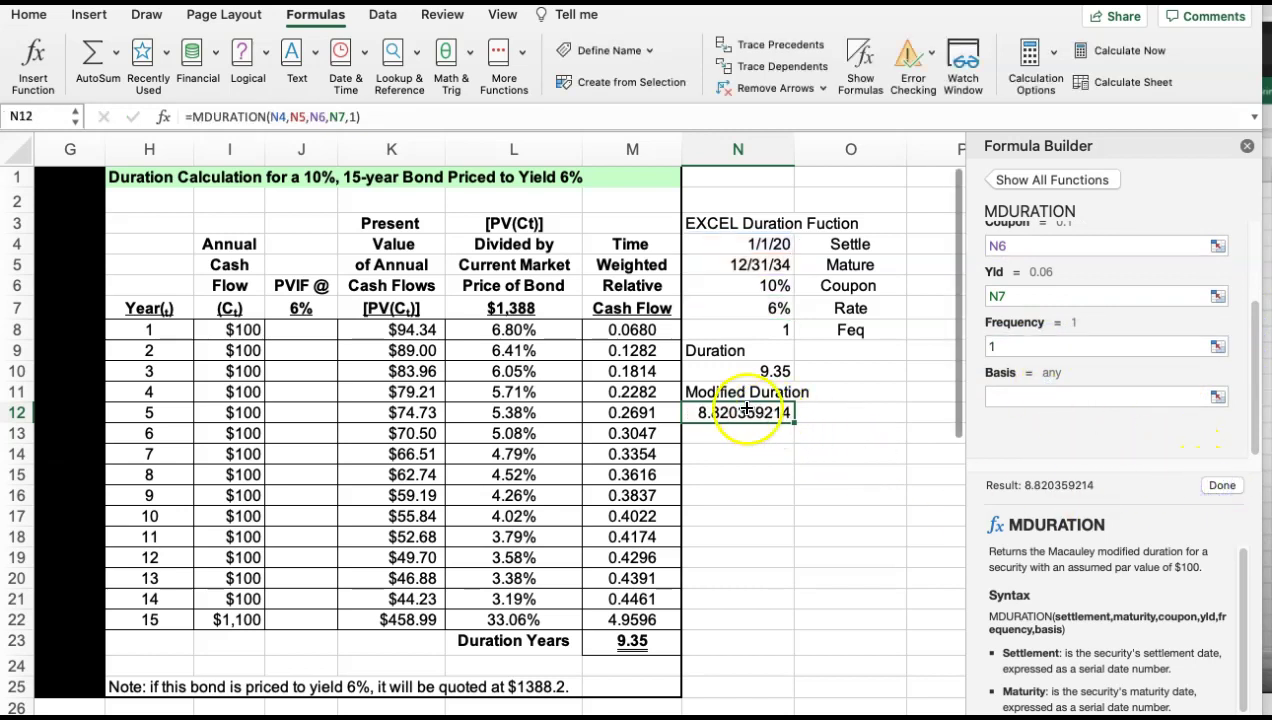
# Format the modified duration in N12 to two decimal places.
pyautogui.click(29, 14)
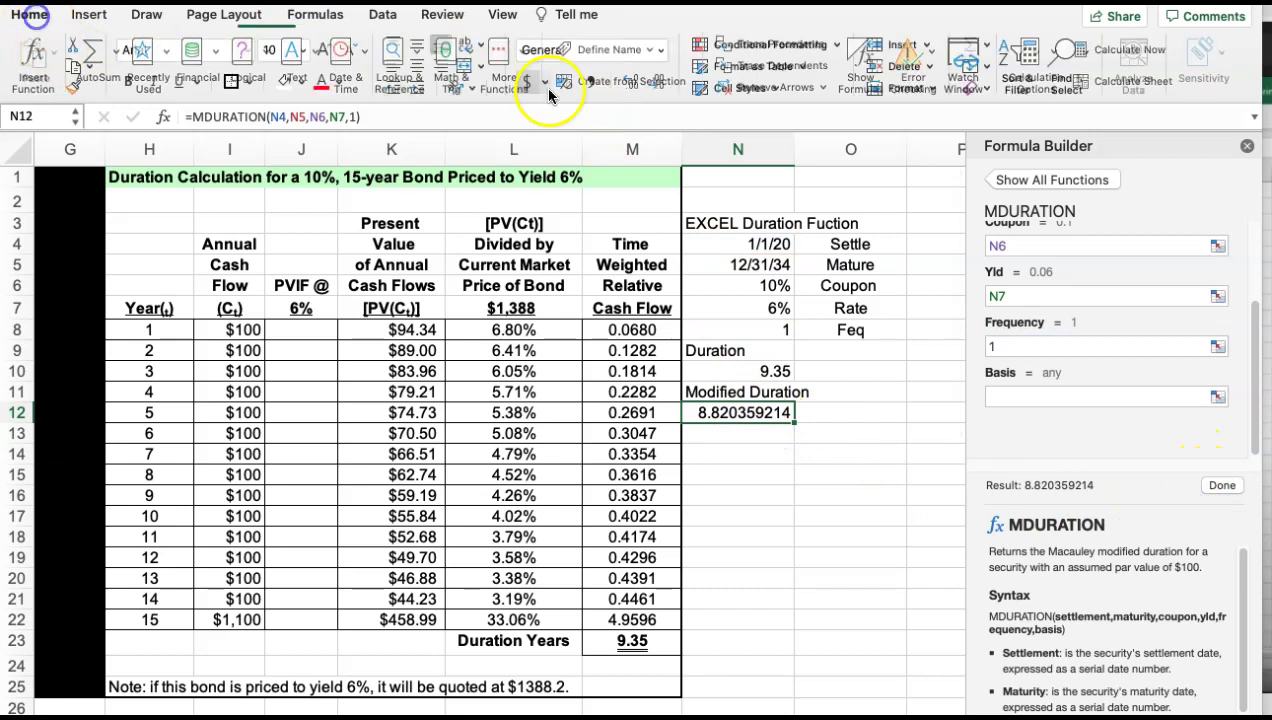
pyautogui.click(650, 85)
pyautogui.click(650, 85)
pyautogui.click(650, 85)
pyautogui.click(650, 85)
pyautogui.click(650, 85)
pyautogui.click(650, 85)
pyautogui.click(650, 85)
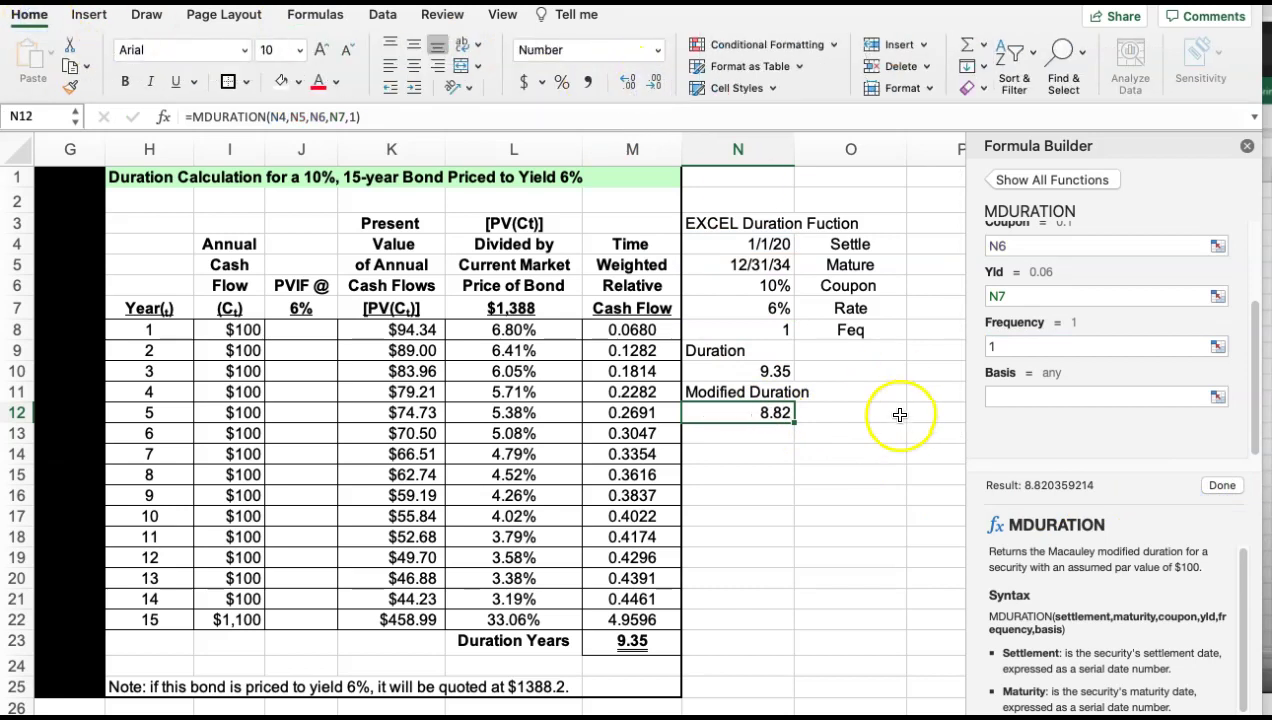
# Change the label in O7 beside the 6% input to Yield.
pyautogui.click(837, 308)
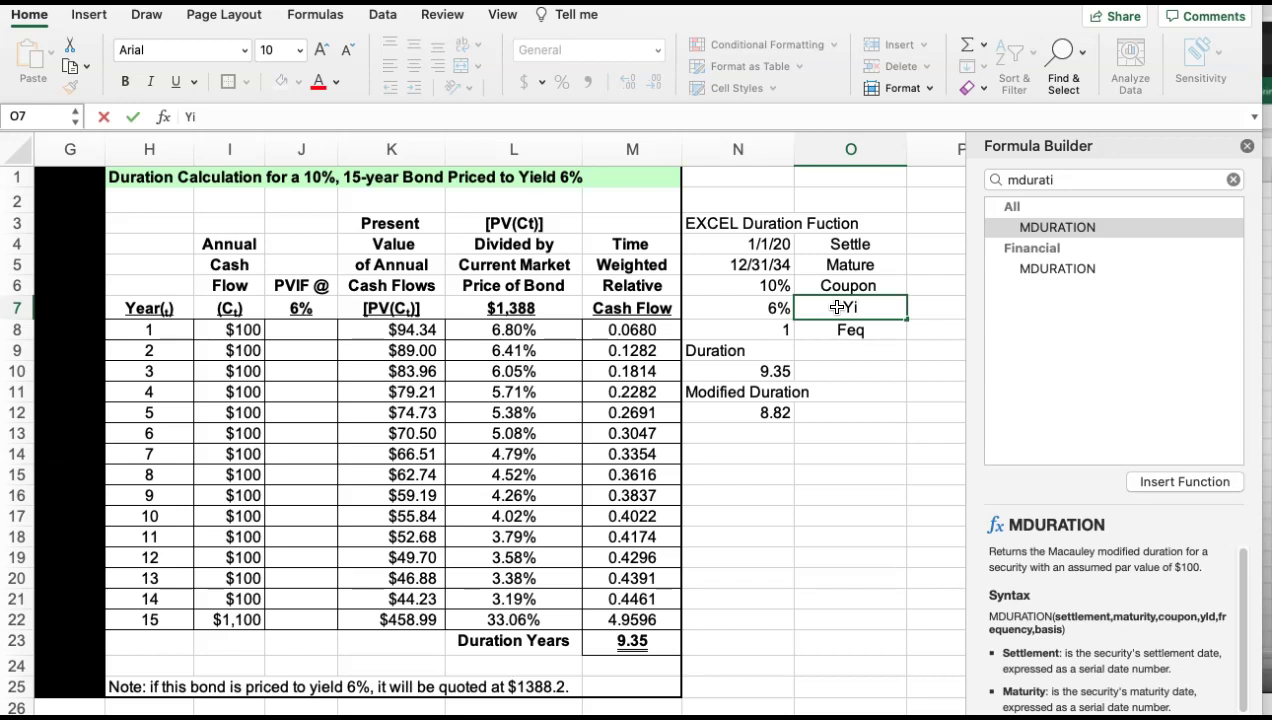
pyautogui.click(806, 412)
pyautogui.click(755, 414)
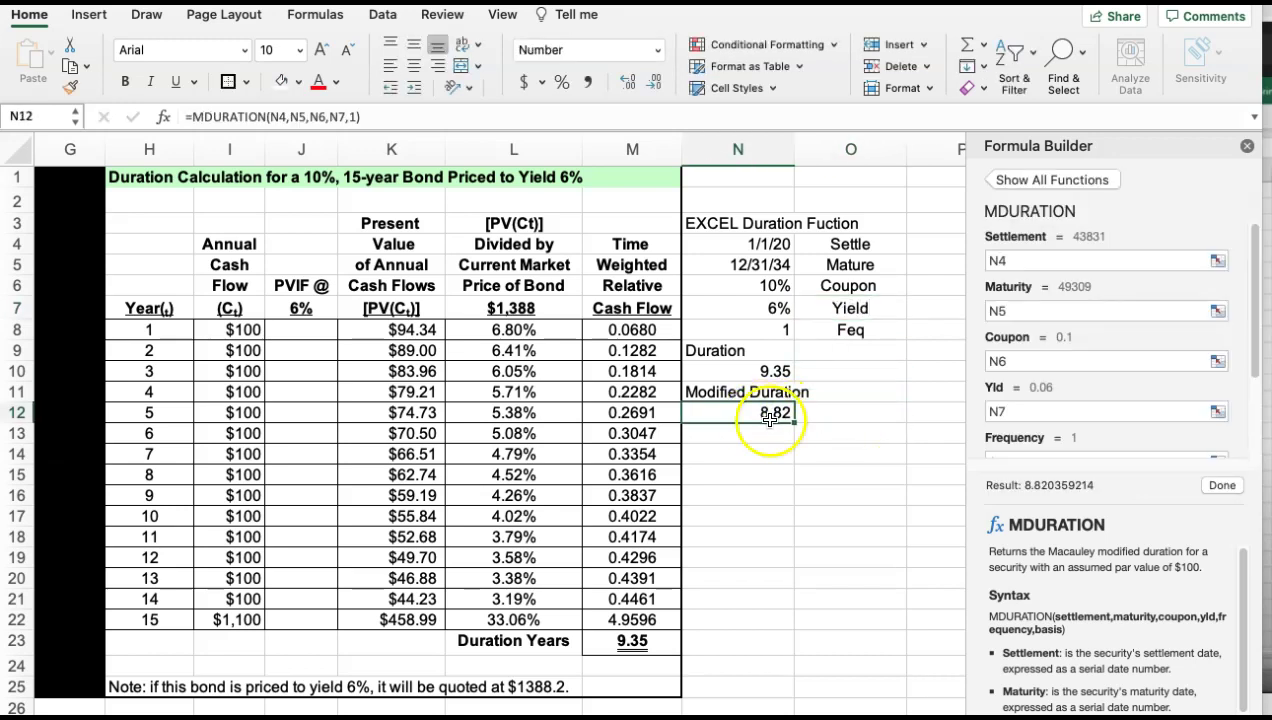
# Deselect the modified duration cell and close the Formula Builder.
pyautogui.click(807, 479)
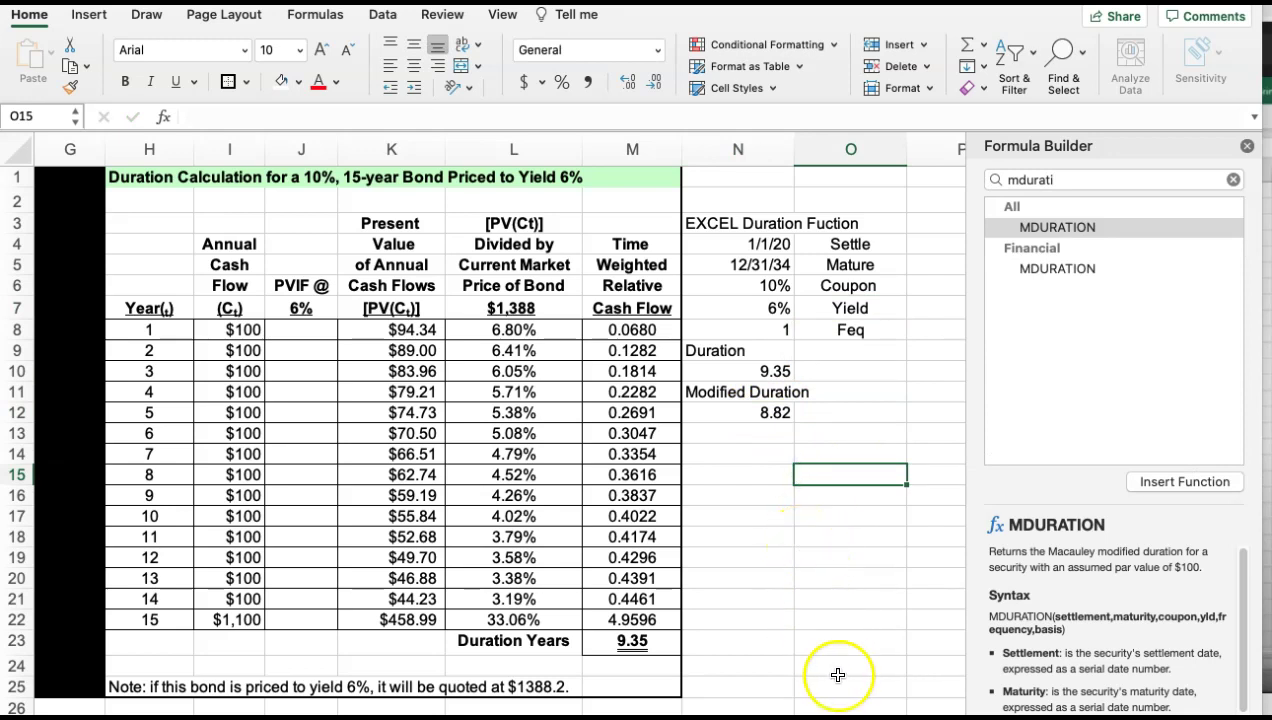
pyautogui.hscroll(-6, 480, 420)
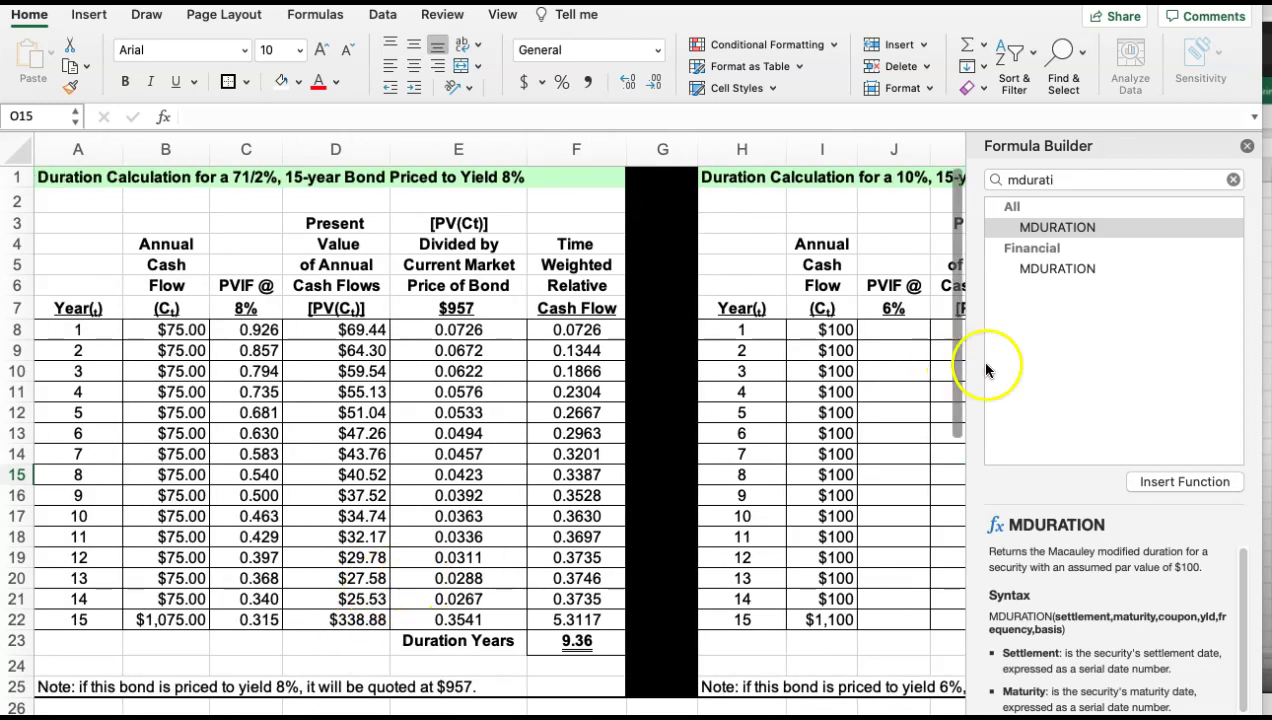
pyautogui.click(1247, 146)
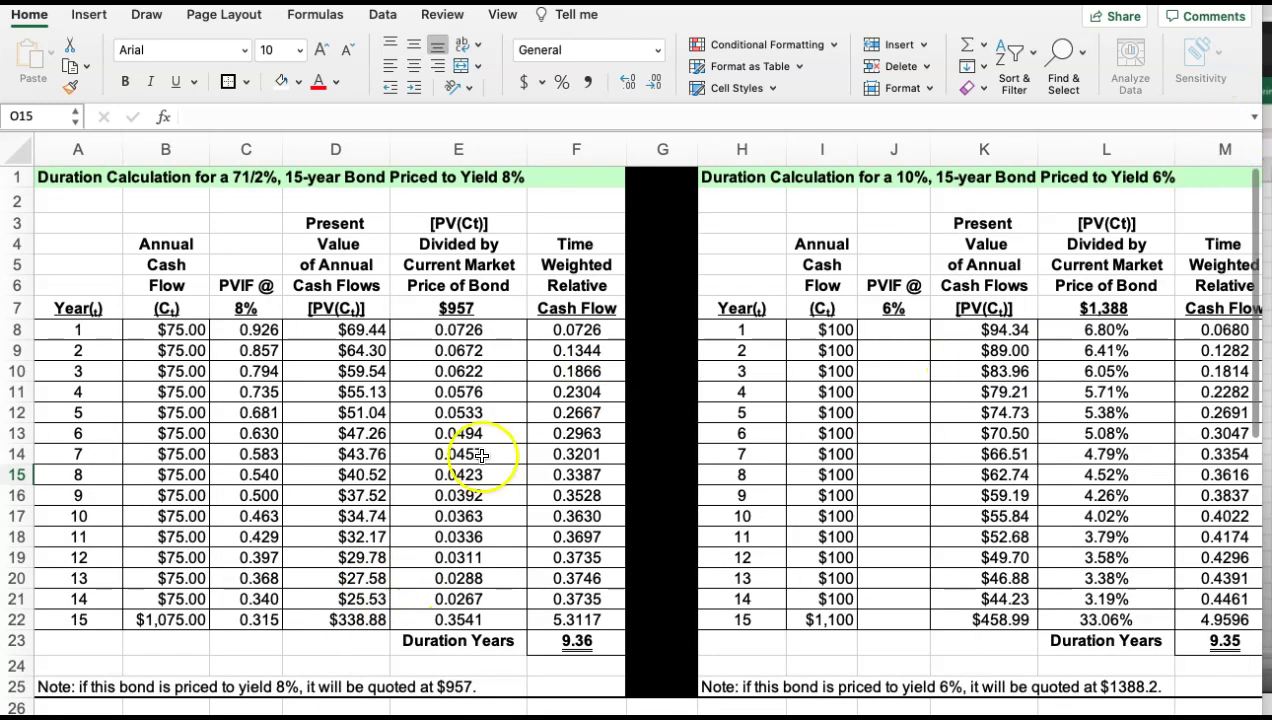